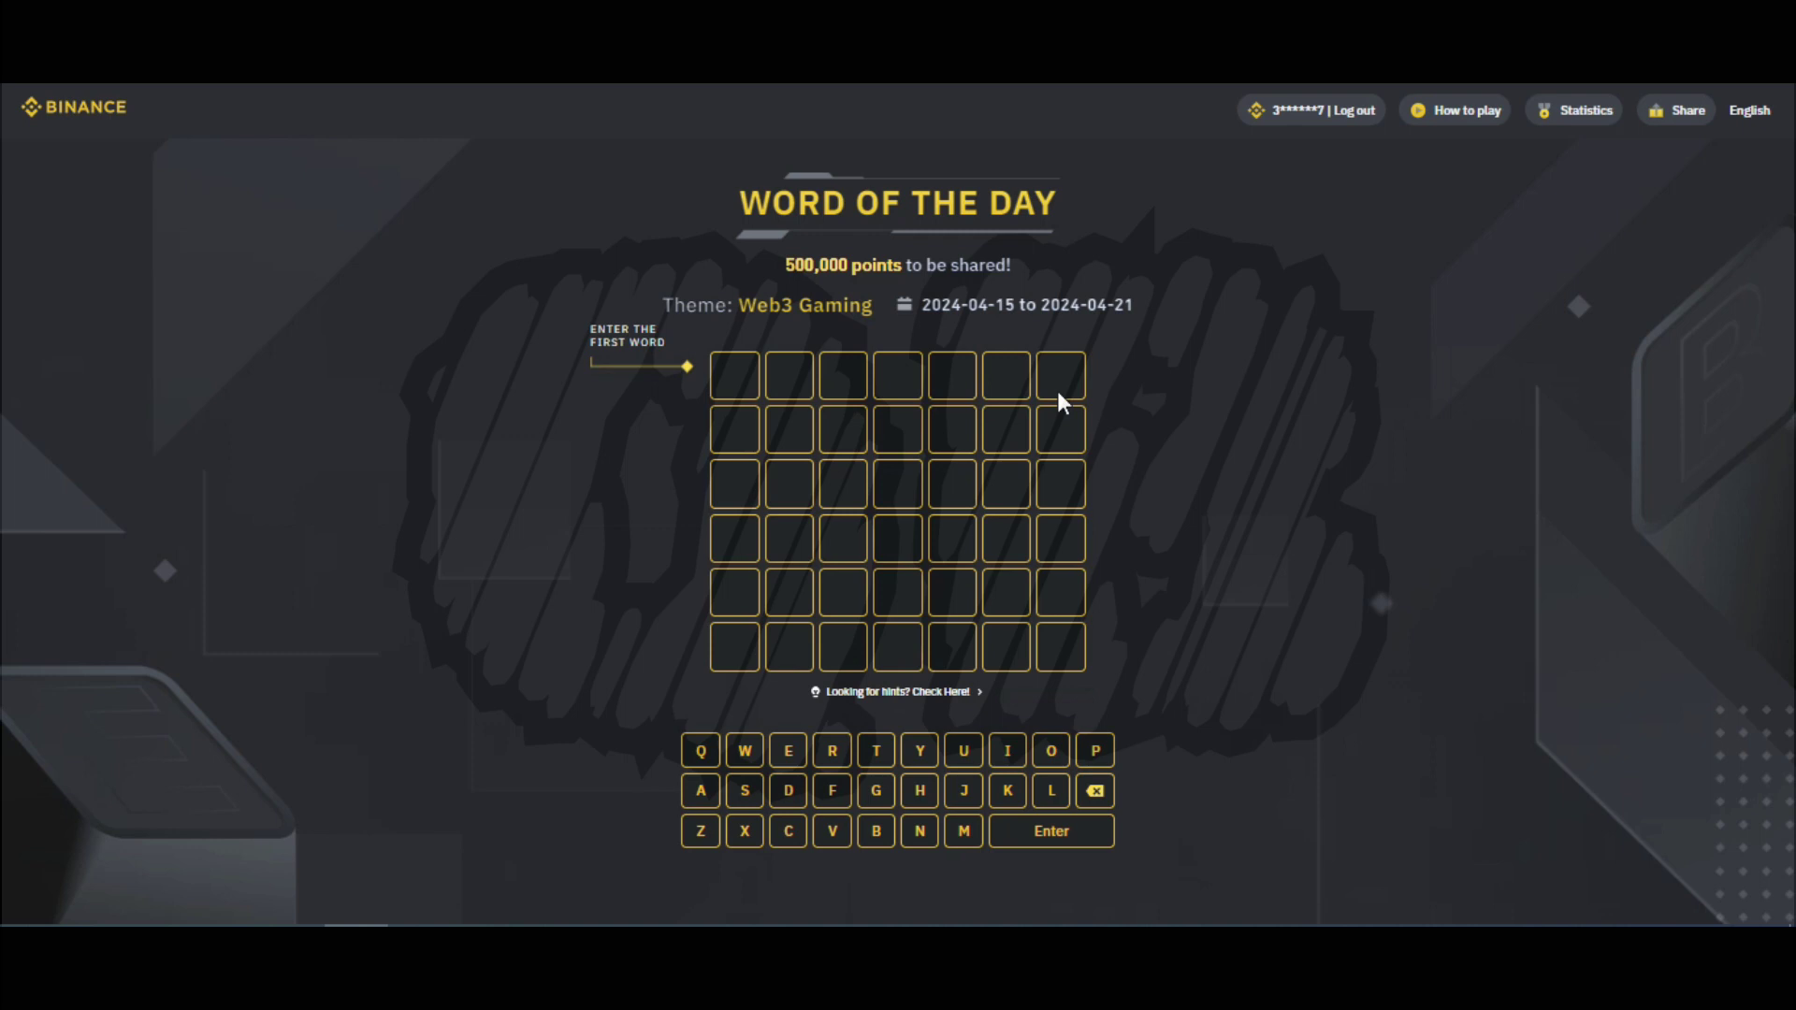
Open the hints article for the Word of the Day and copy the whole page's text.
left_click(889, 694)
left_click(896, 617)
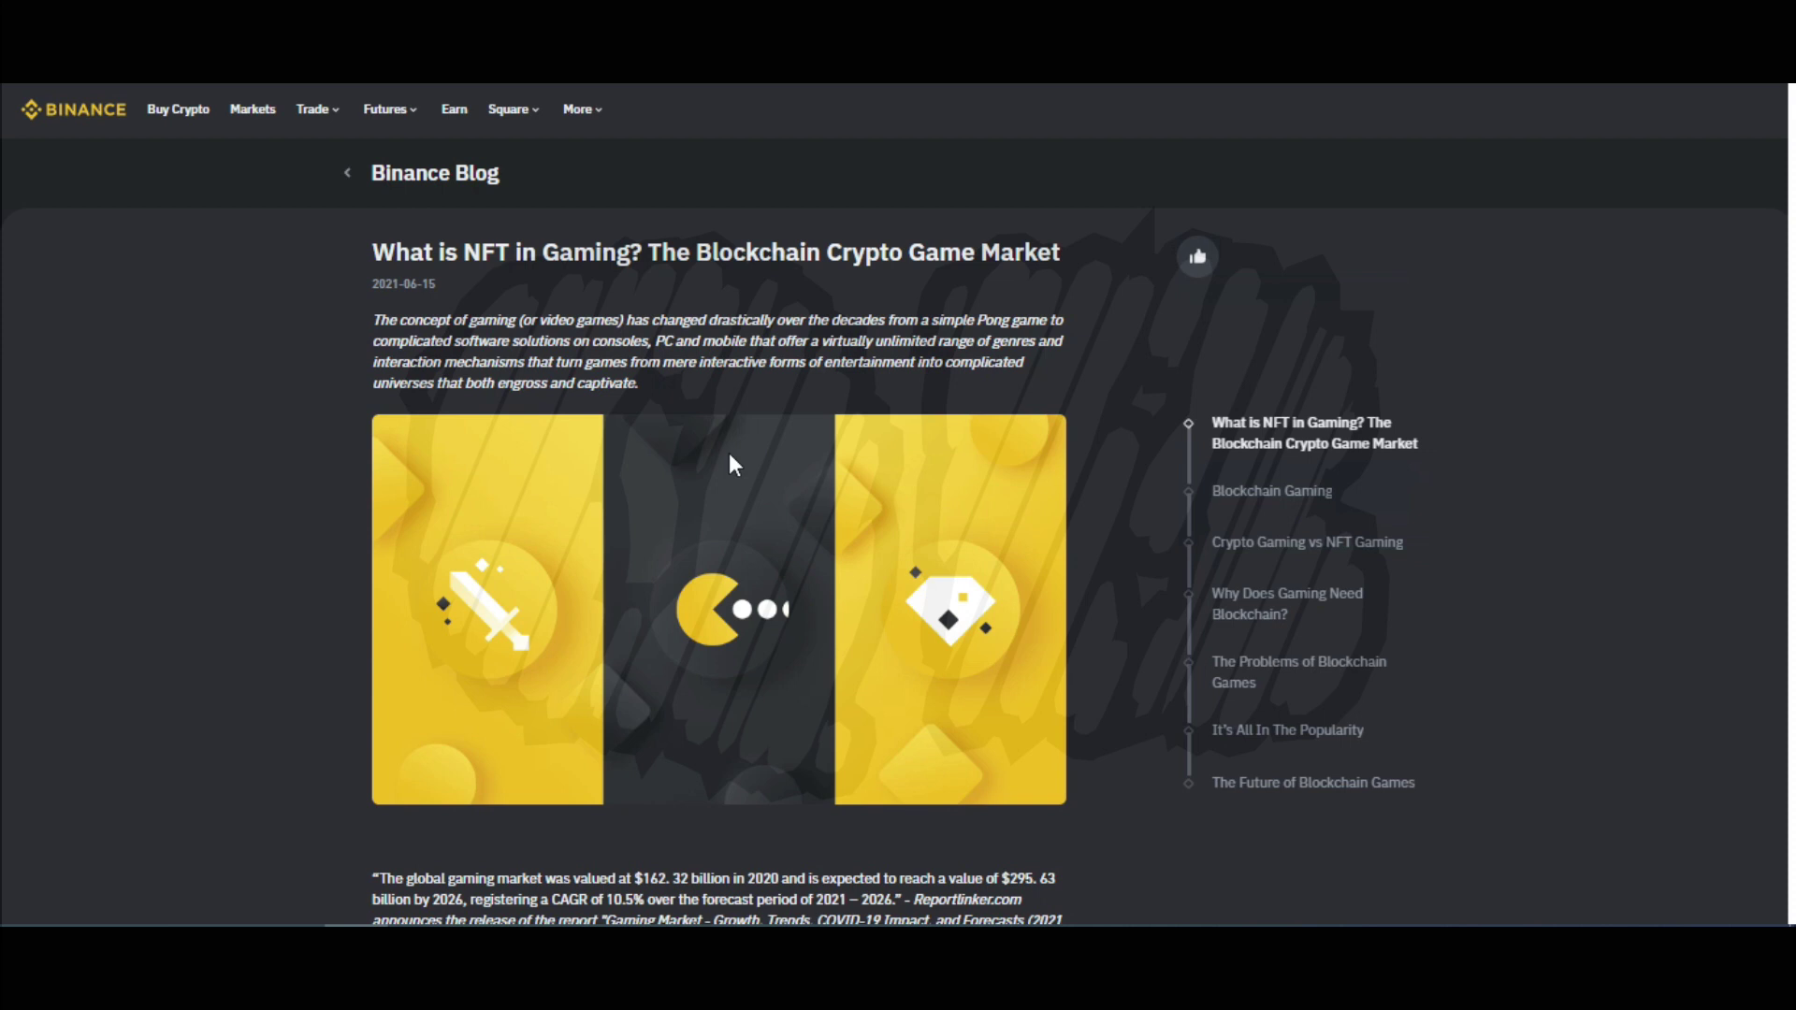
key("ctrl+a")
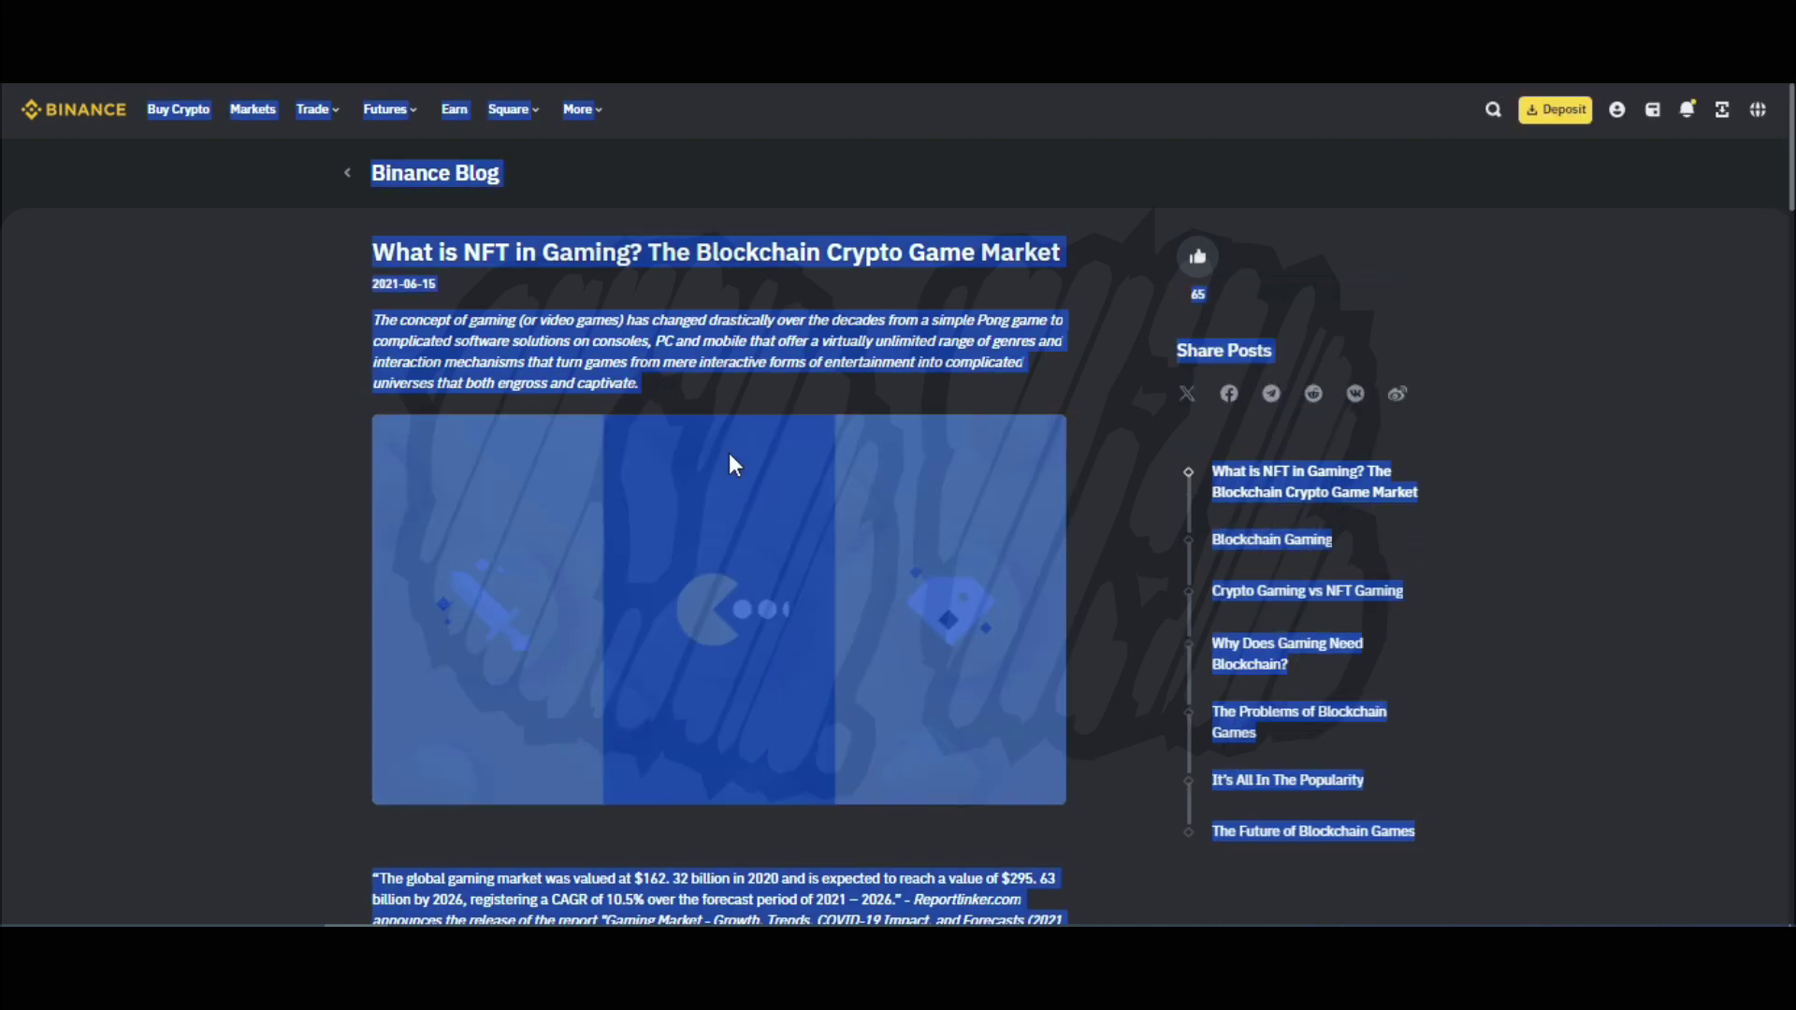
Switch to File Explorer and replace the contents of Dica.txt with the copied article text, saving and closing the file.
key("super+d")
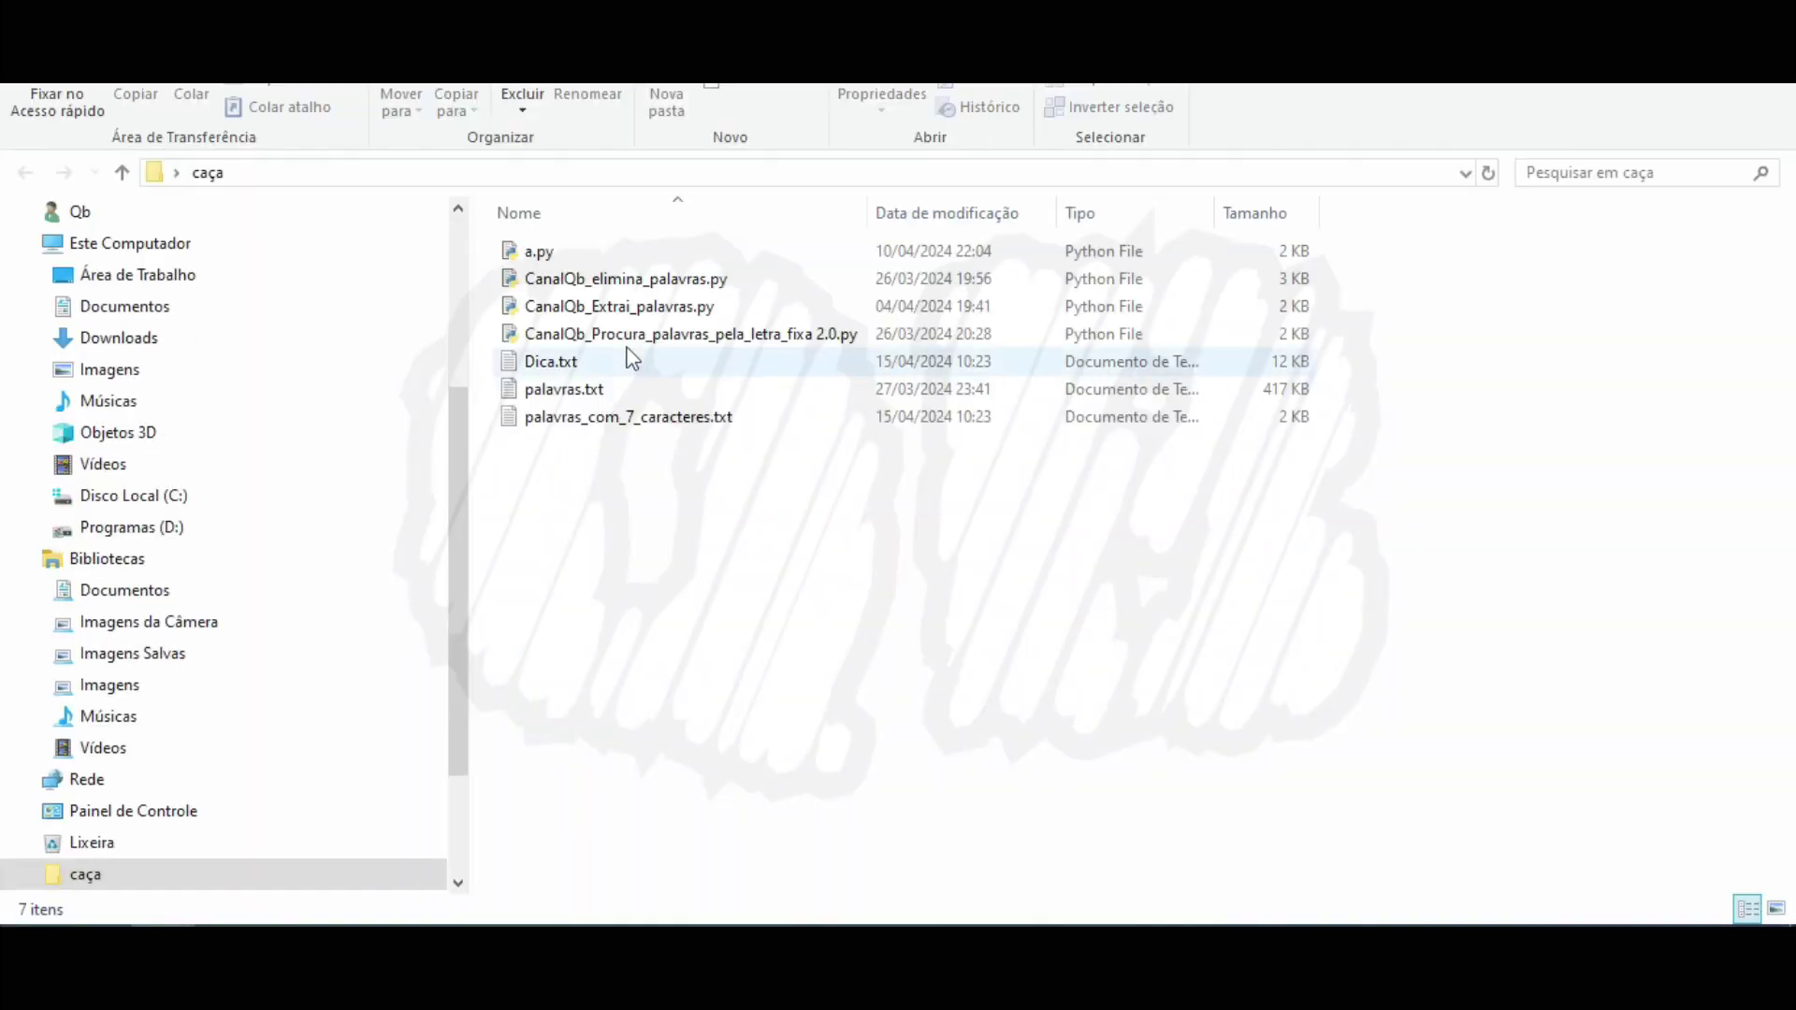
left_click(548, 363)
left_click(549, 363)
key("ctrl+a")
key("Delete")
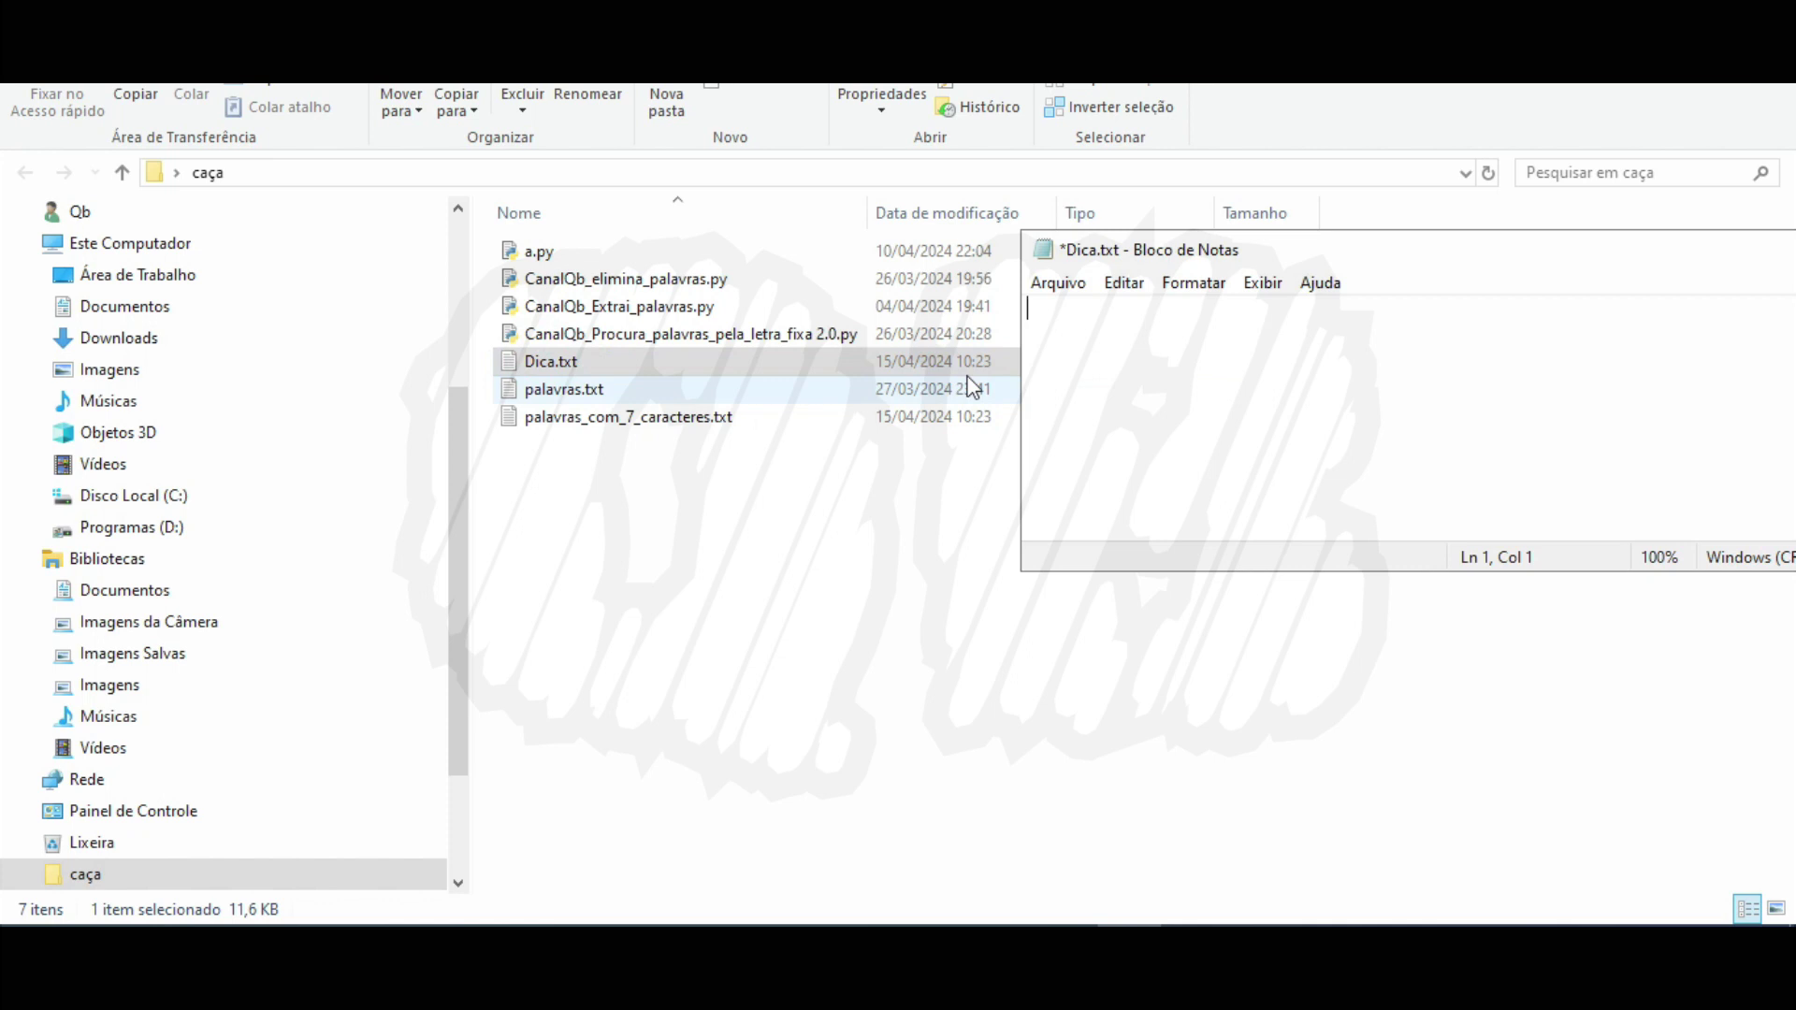
key("ctrl+v")
left_click(1058, 282)
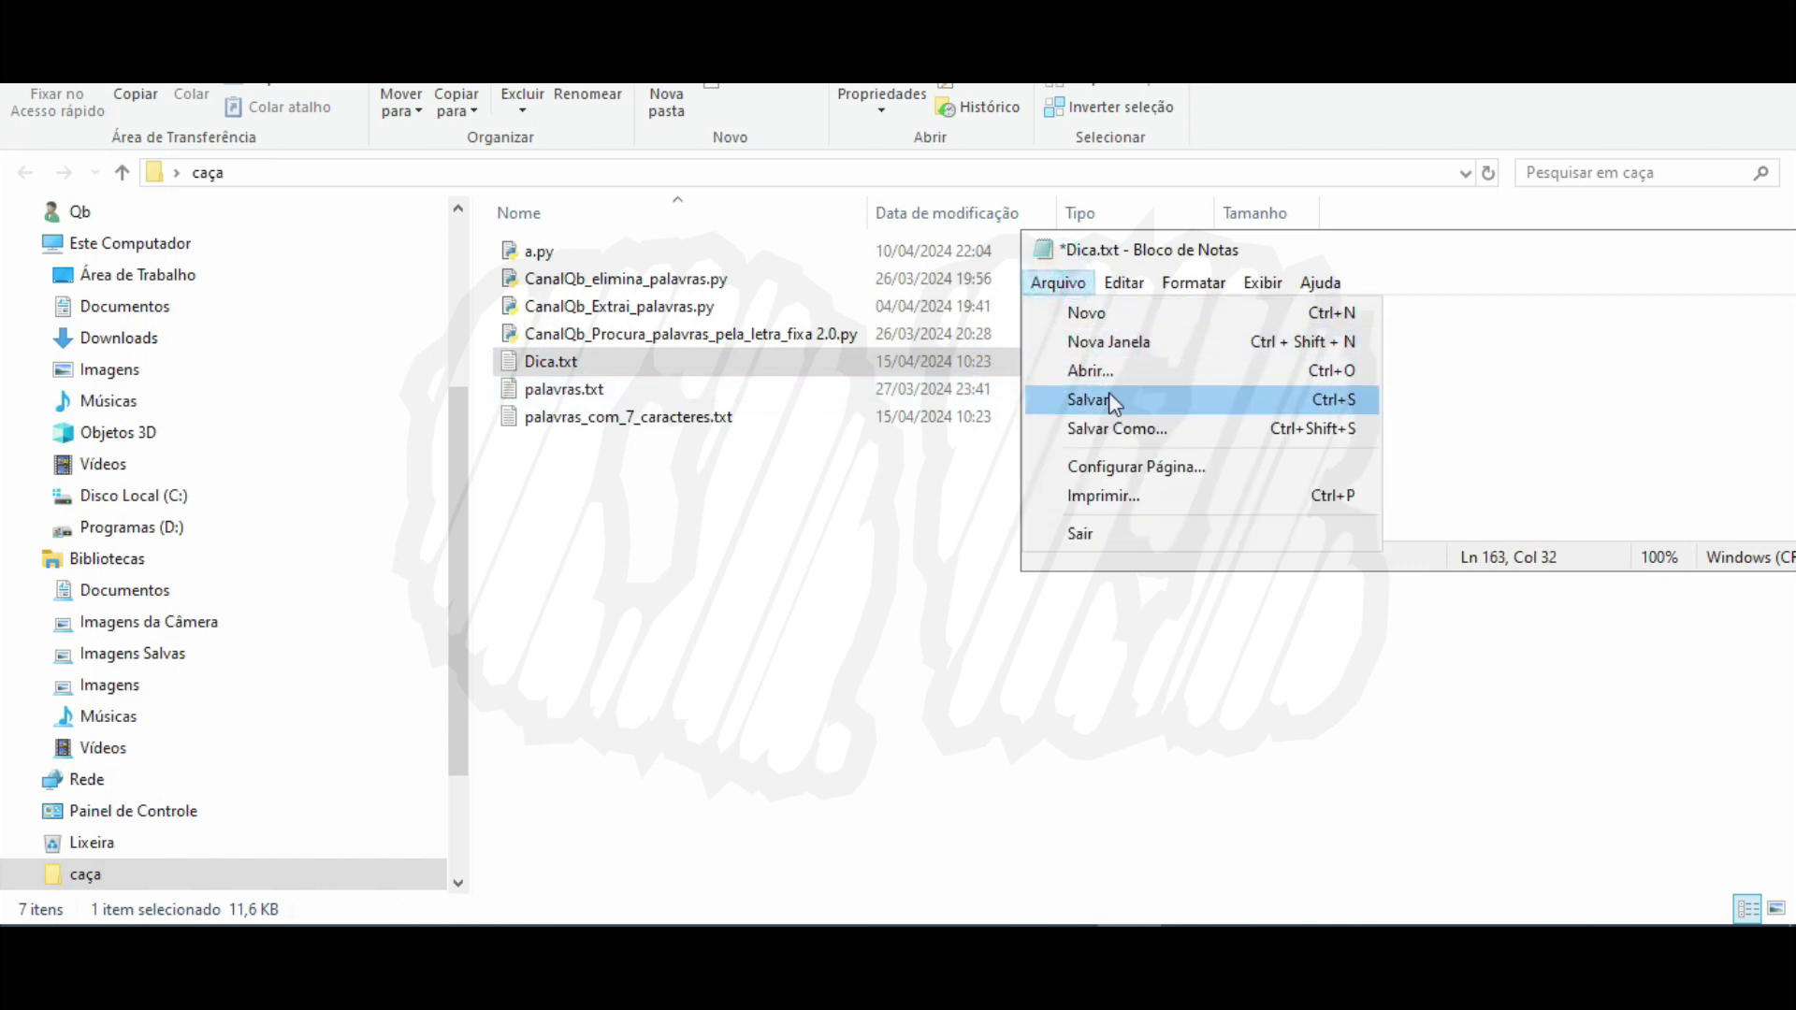
left_click(1108, 400)
double_click(1044, 249)
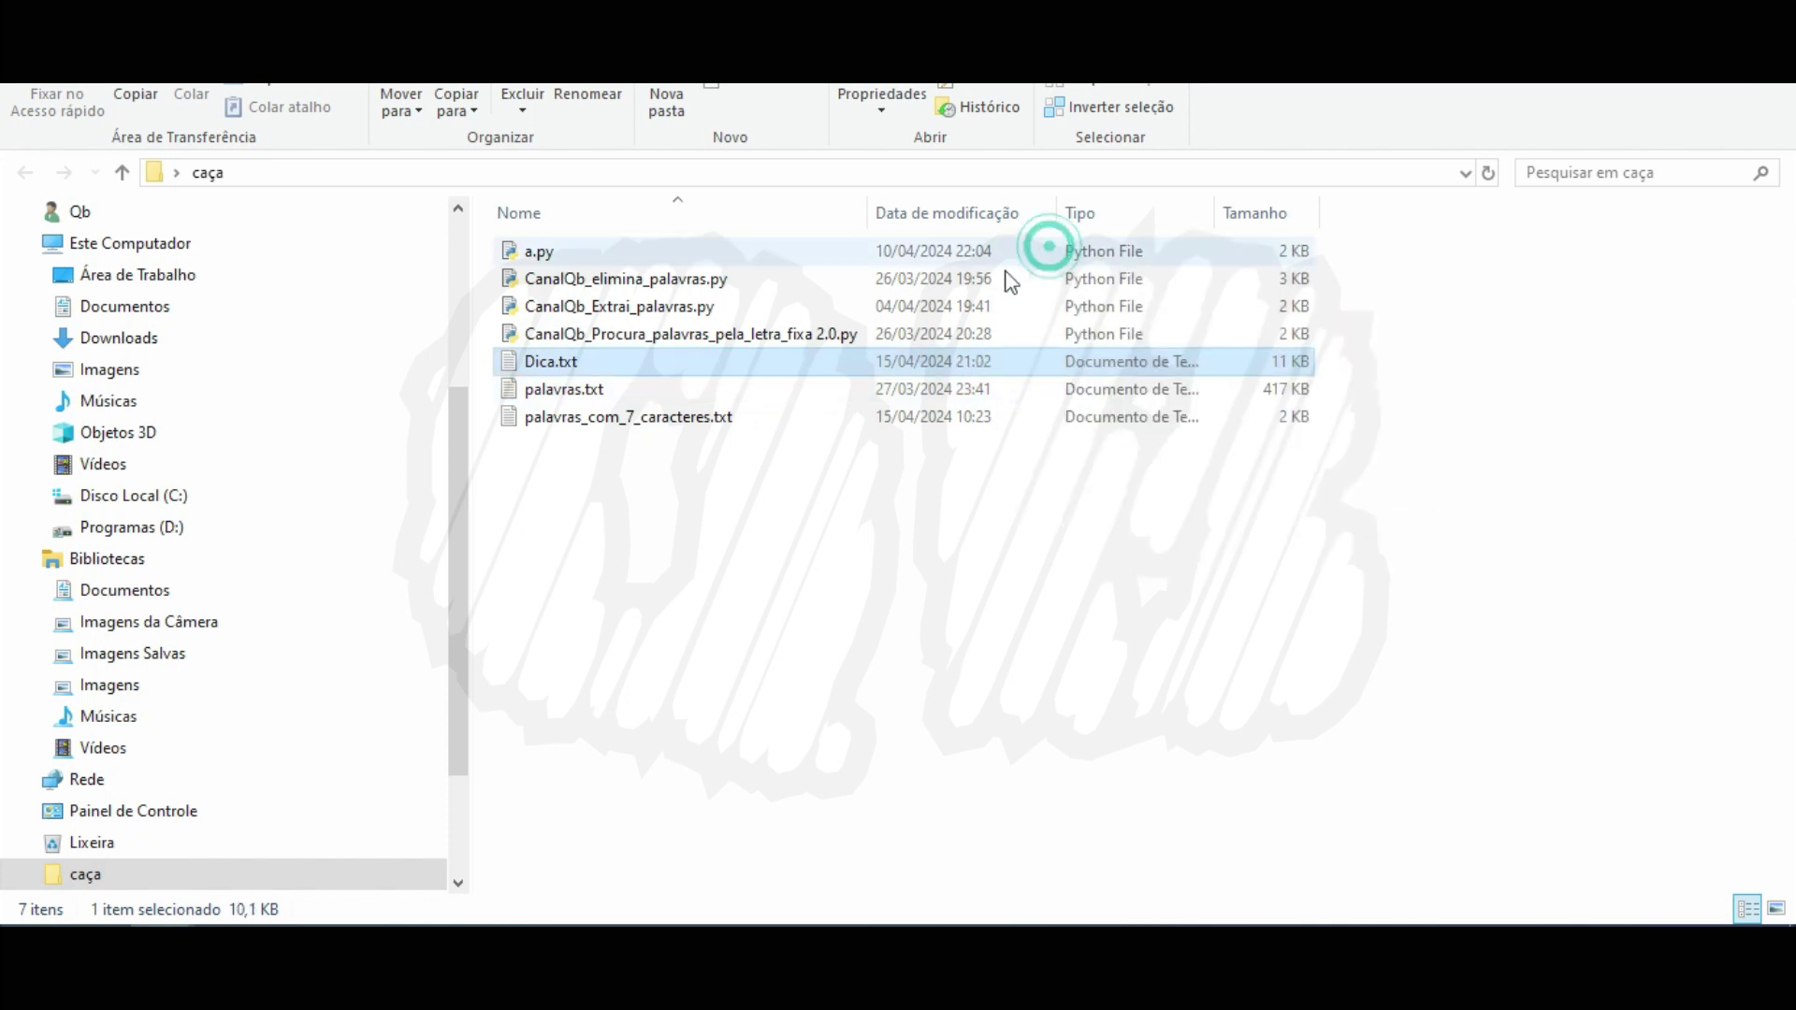
Delete palavras_com_7_caracteres.txt and open a command prompt in the caça folder.
left_click(567, 421)
key("Delete")
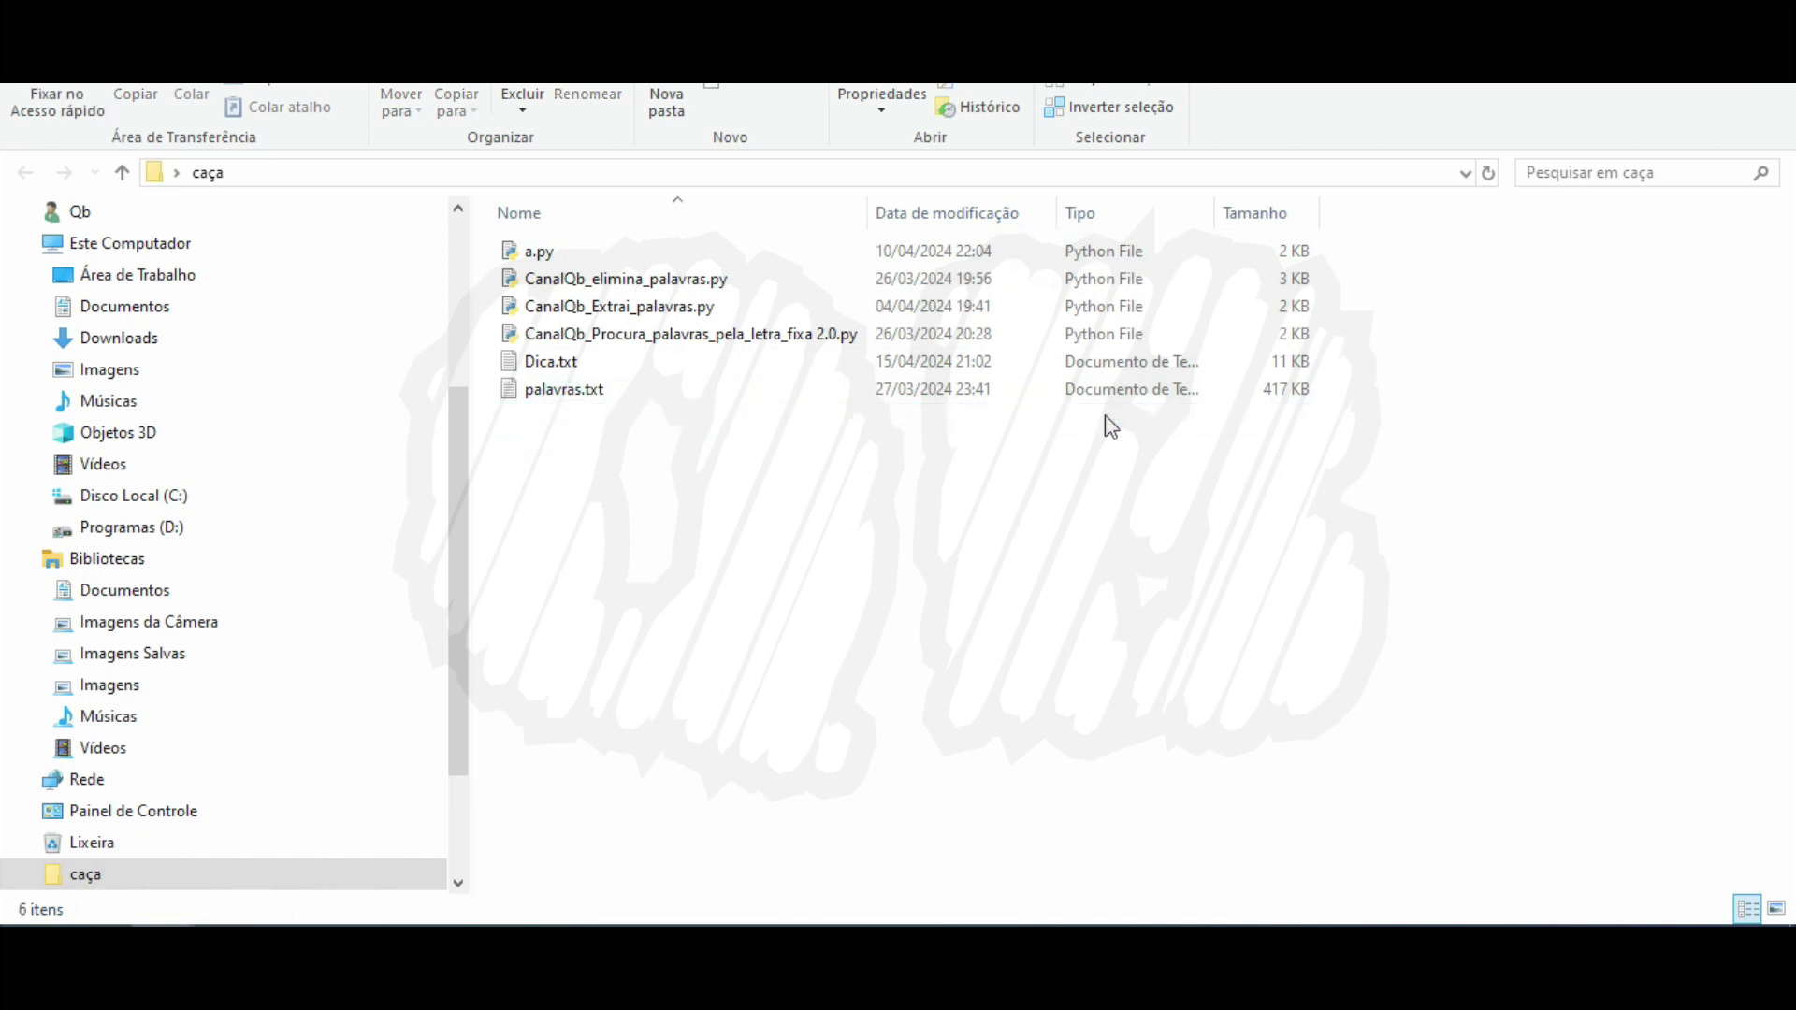
left_click(1061, 176)
type("cmd")
key("Return")
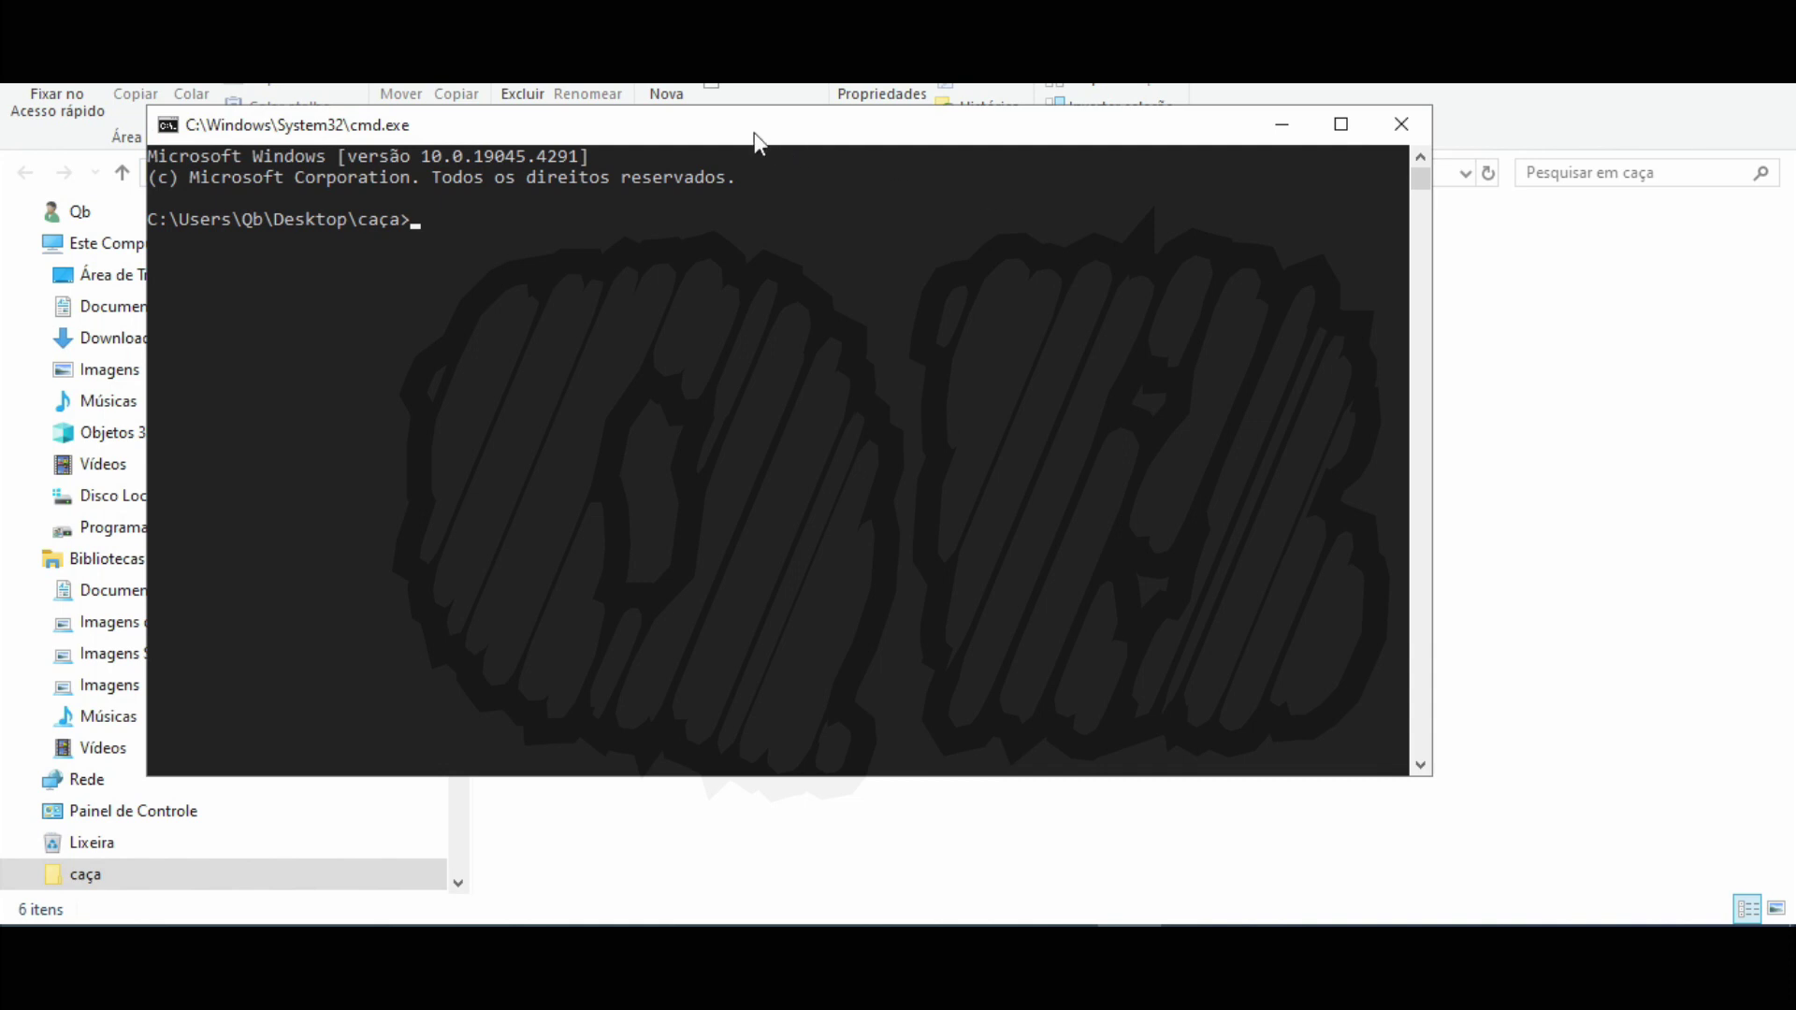
Run CanalQb_Extrai_palavras.py in the command prompt with a word length of 7.
left_click_drag(757, 134, 1235, 349)
type("a.py")
key("Tab")
key("Tab")
left_click_drag(970, 433, 1025, 434)
left_click(1024, 434)
key("Escape")
key("Return")
type("7")
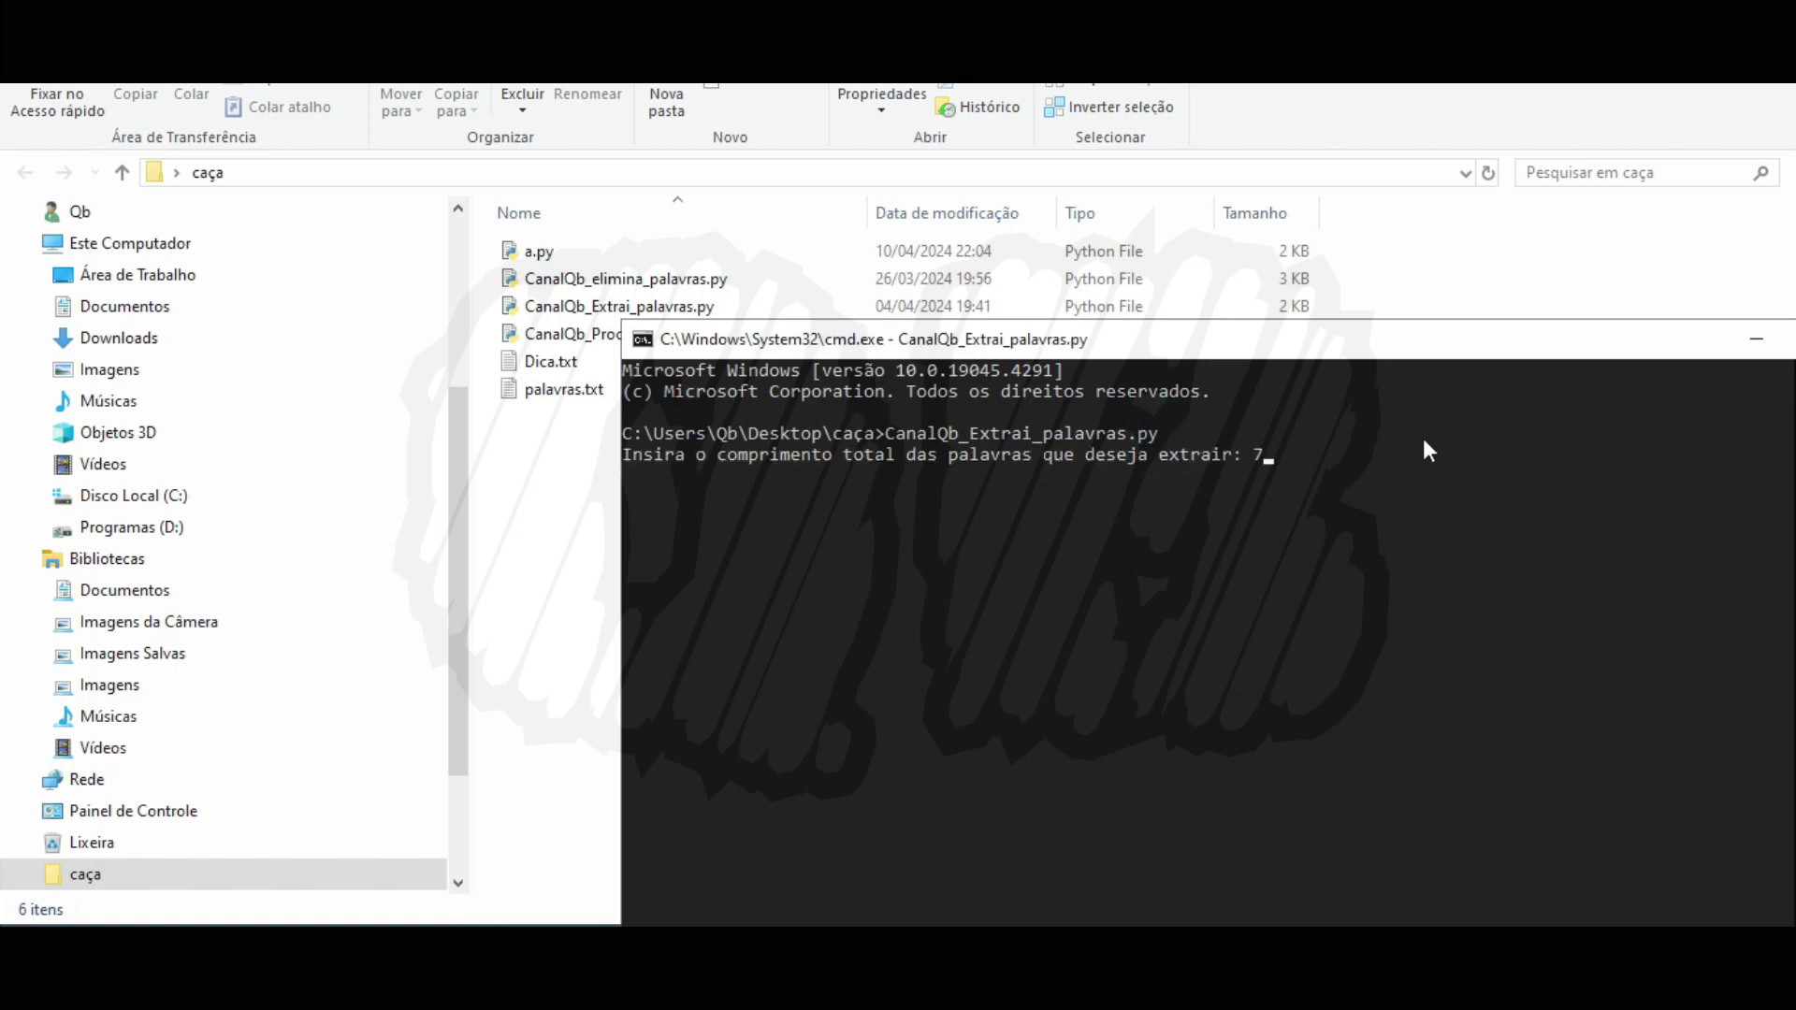
key("Return")
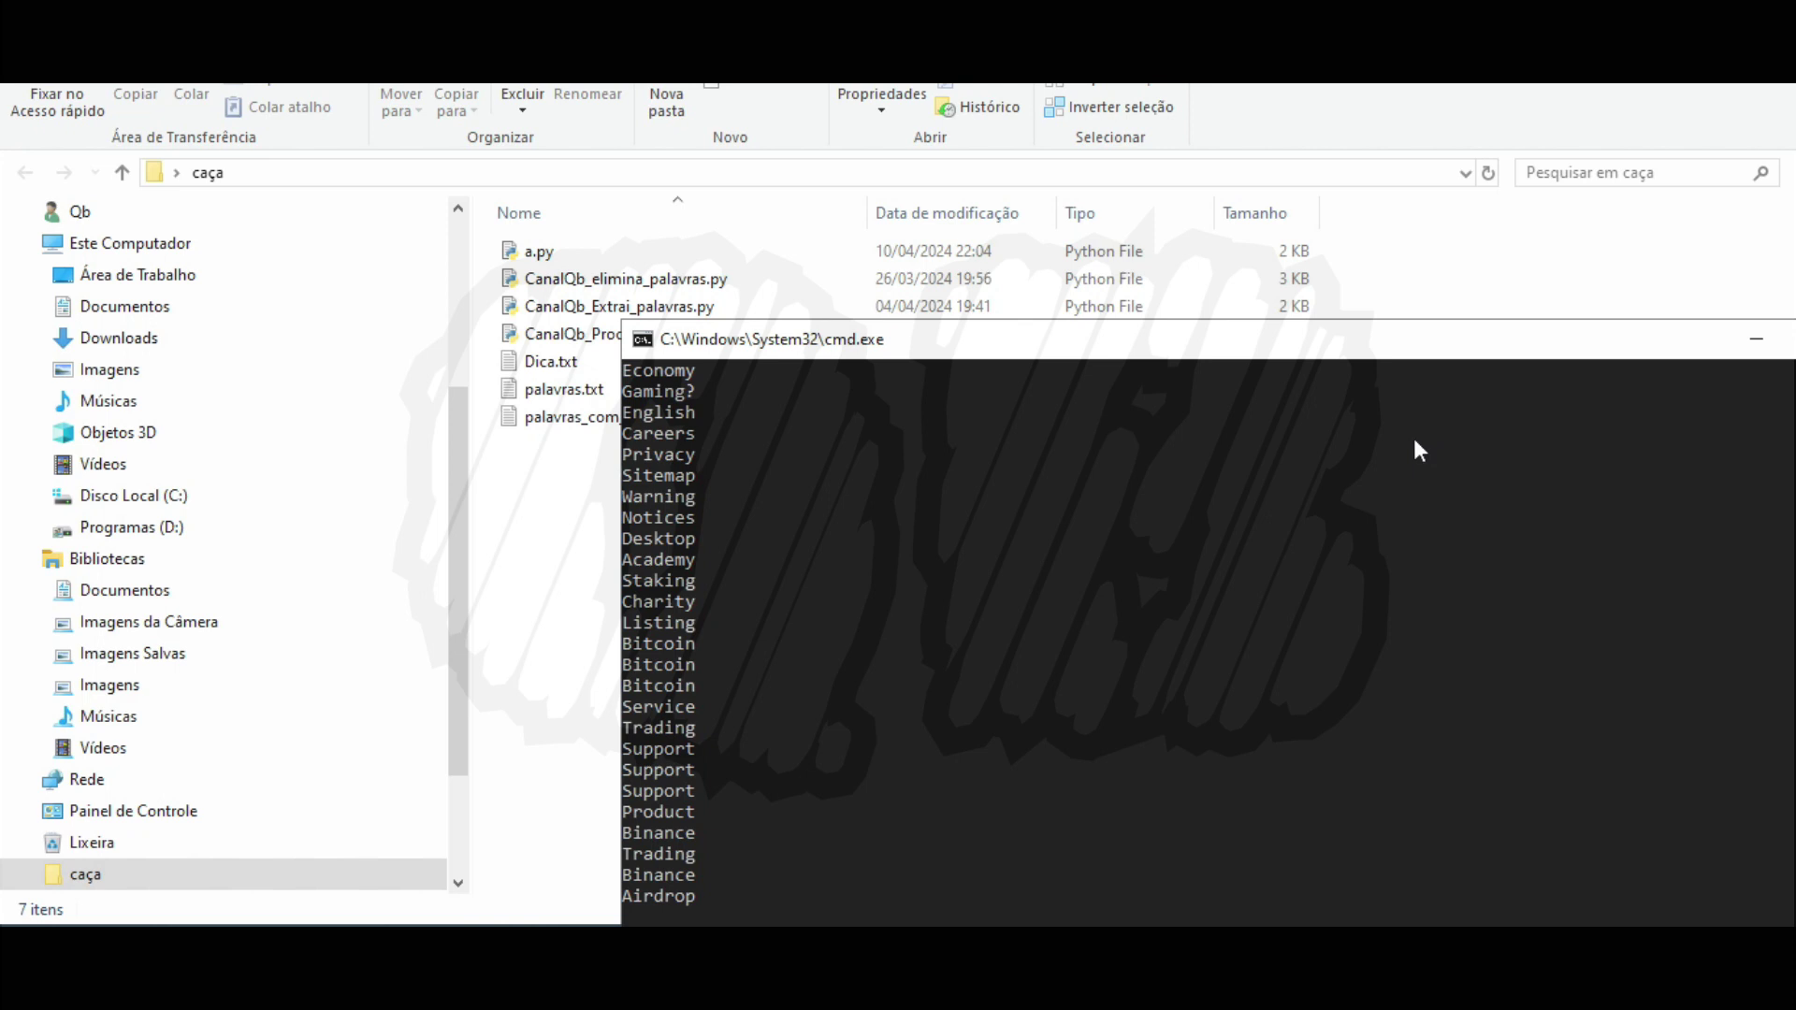
Open palavras_com_7_caracteres.txt from the caça folder and copy all its words.
left_click(557, 419)
double_click(635, 425)
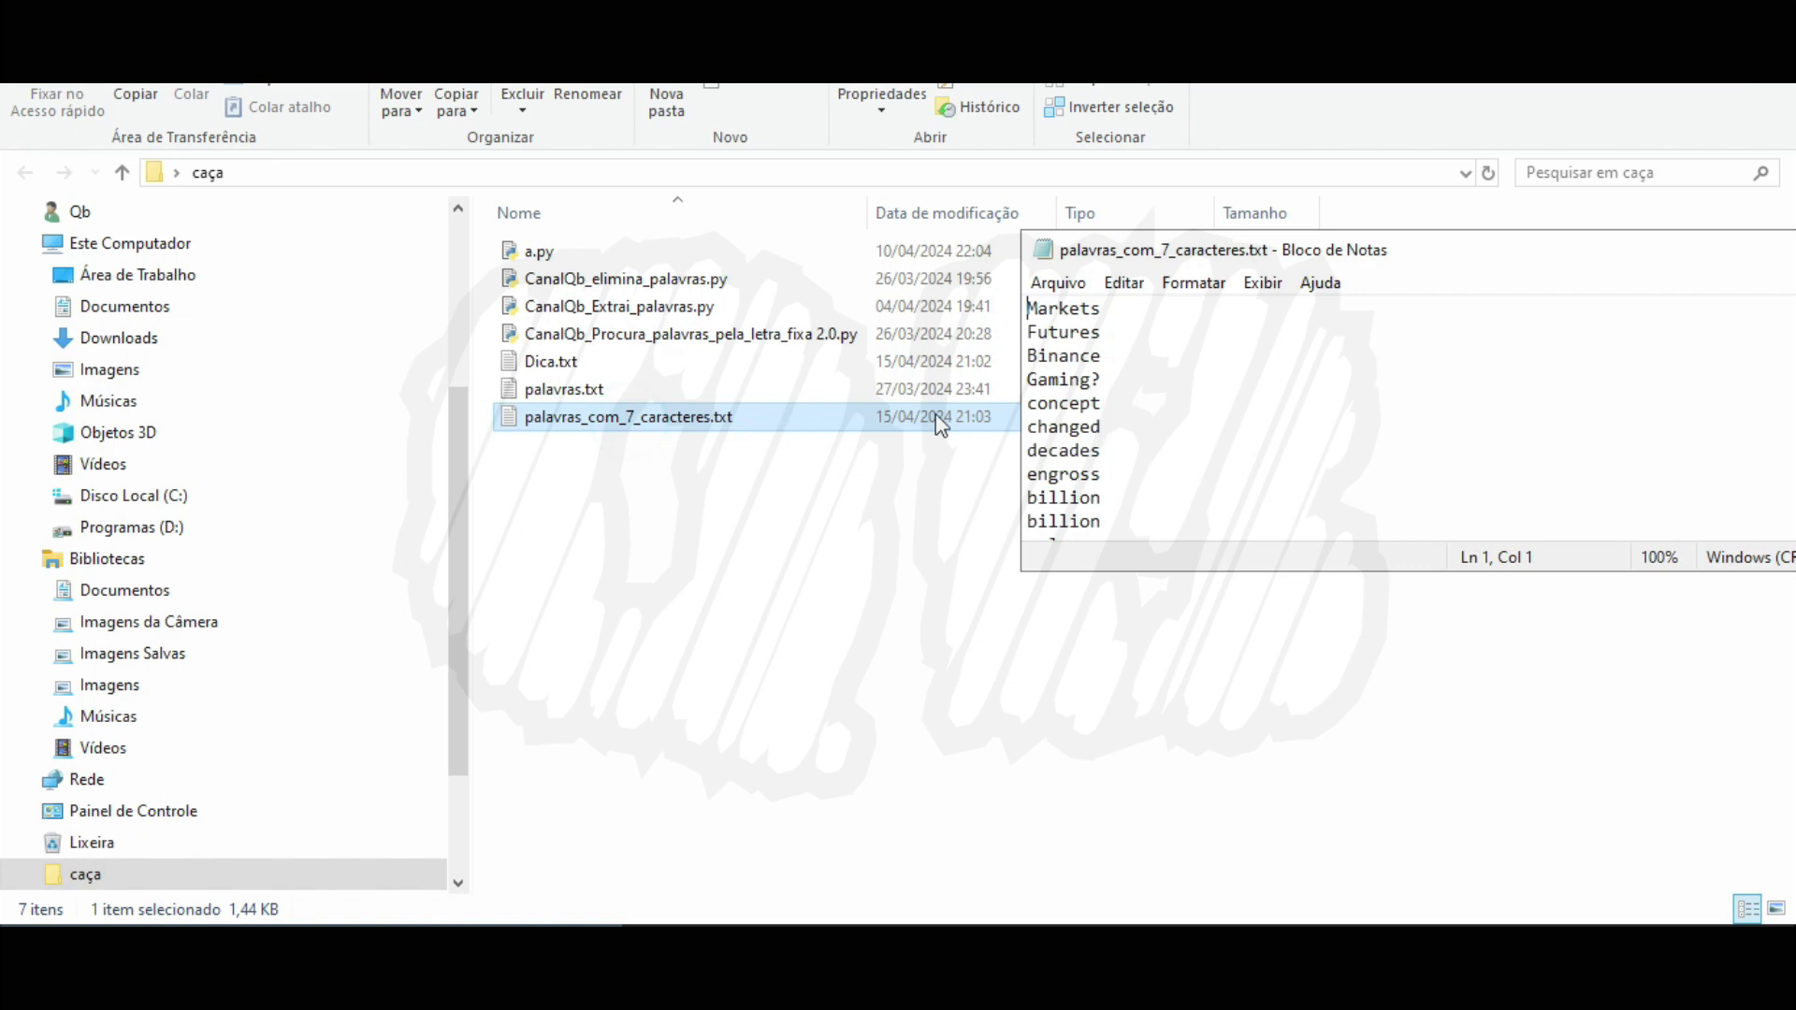
key("ctrl+a")
Launch Excel, create a blank workbook, paste the copied words into column A and maximize the window.
key("super+r")
type("excel")
key("Return")
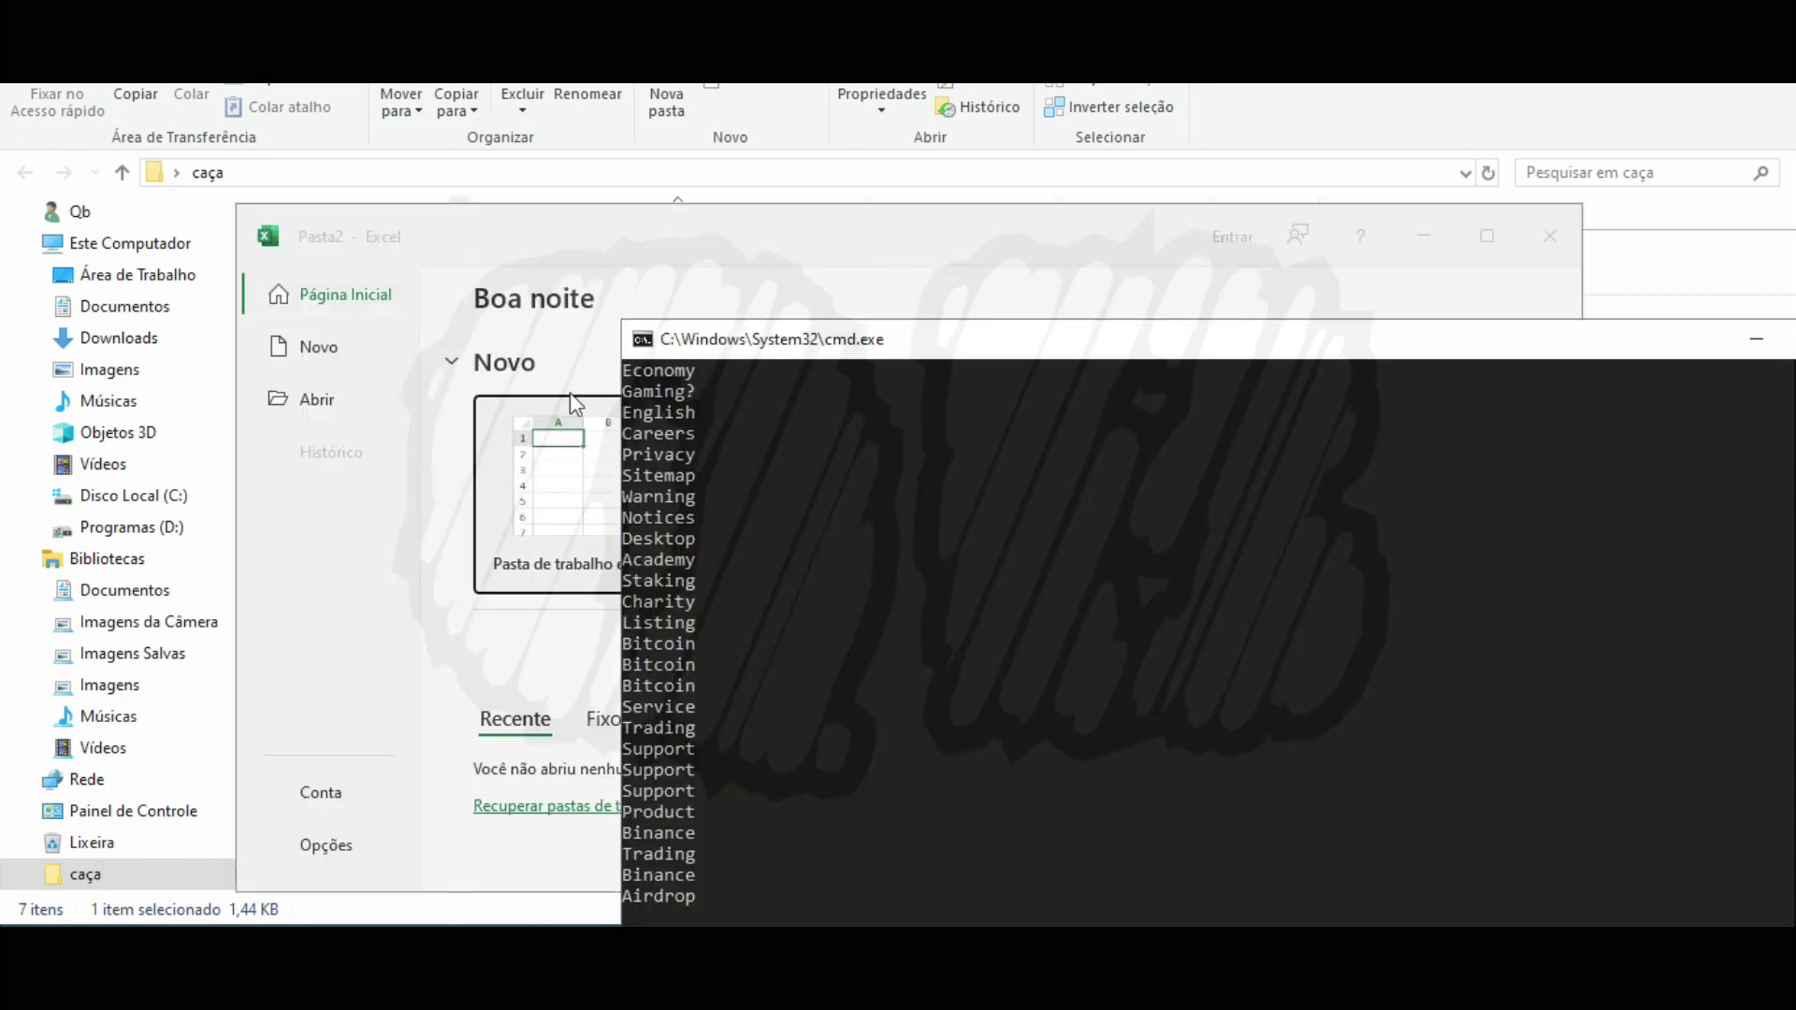
left_click(570, 477)
key("ctrl+v")
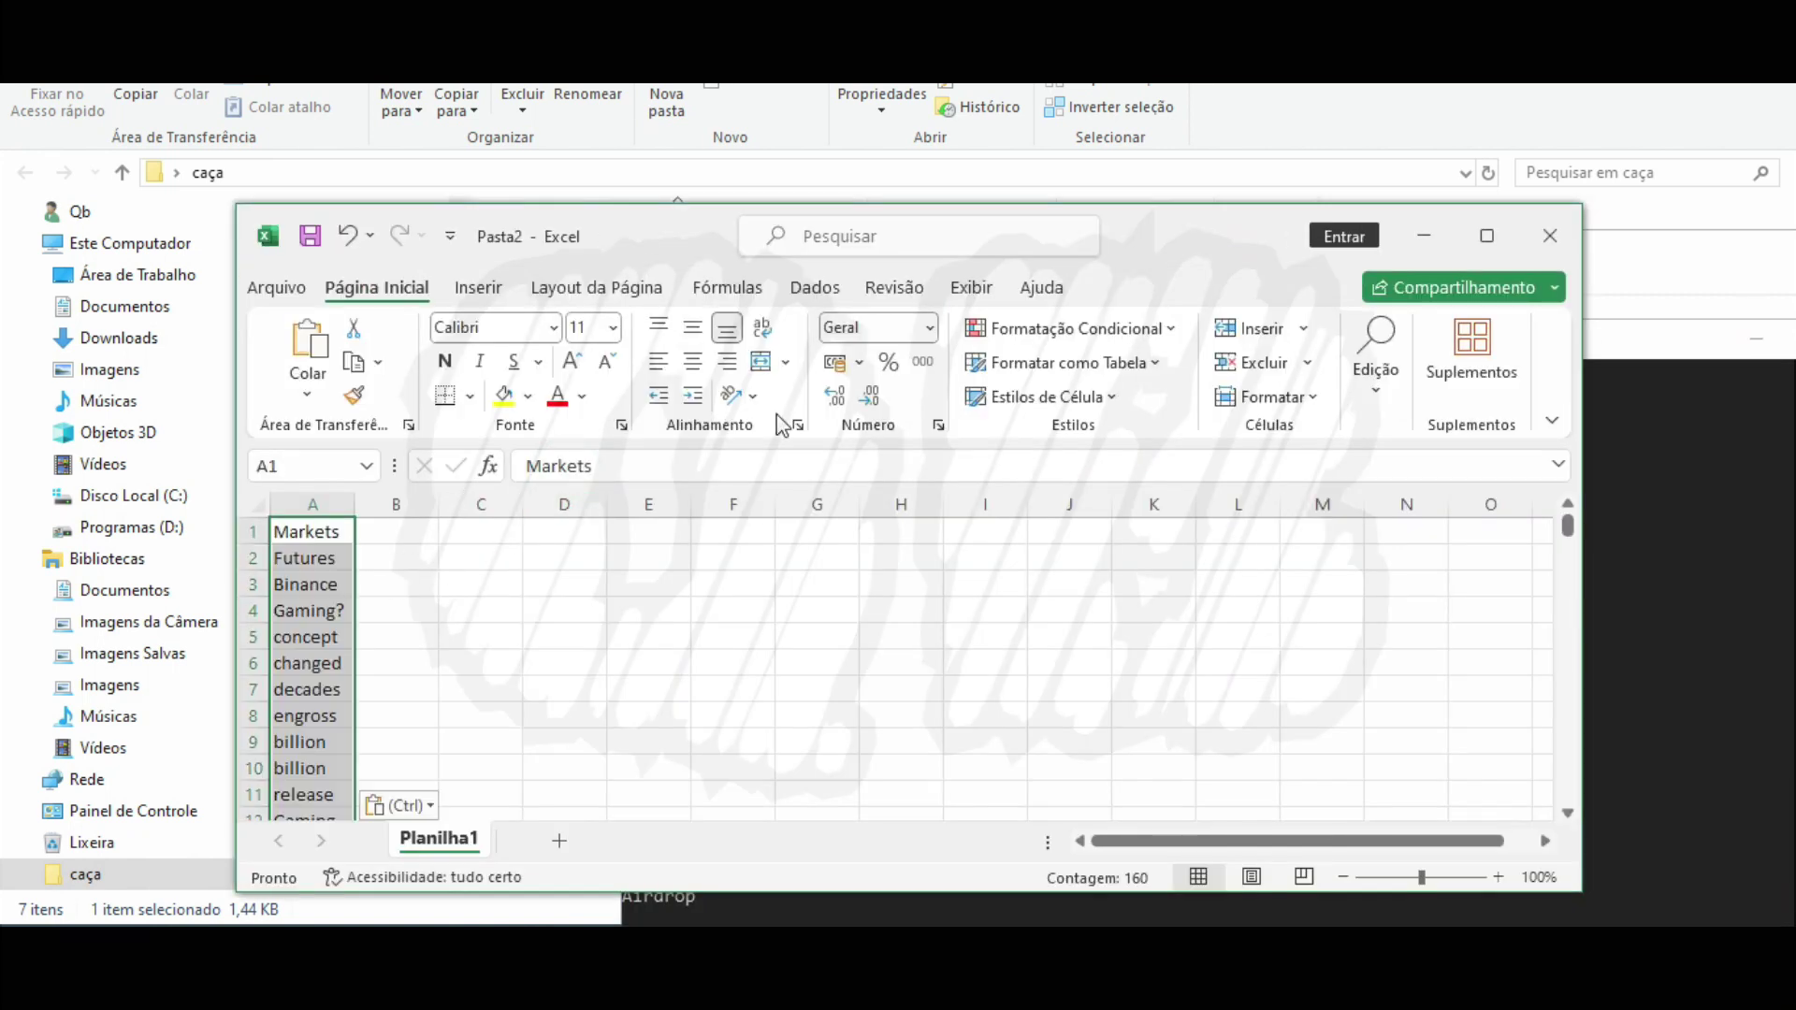
key("super+Up")
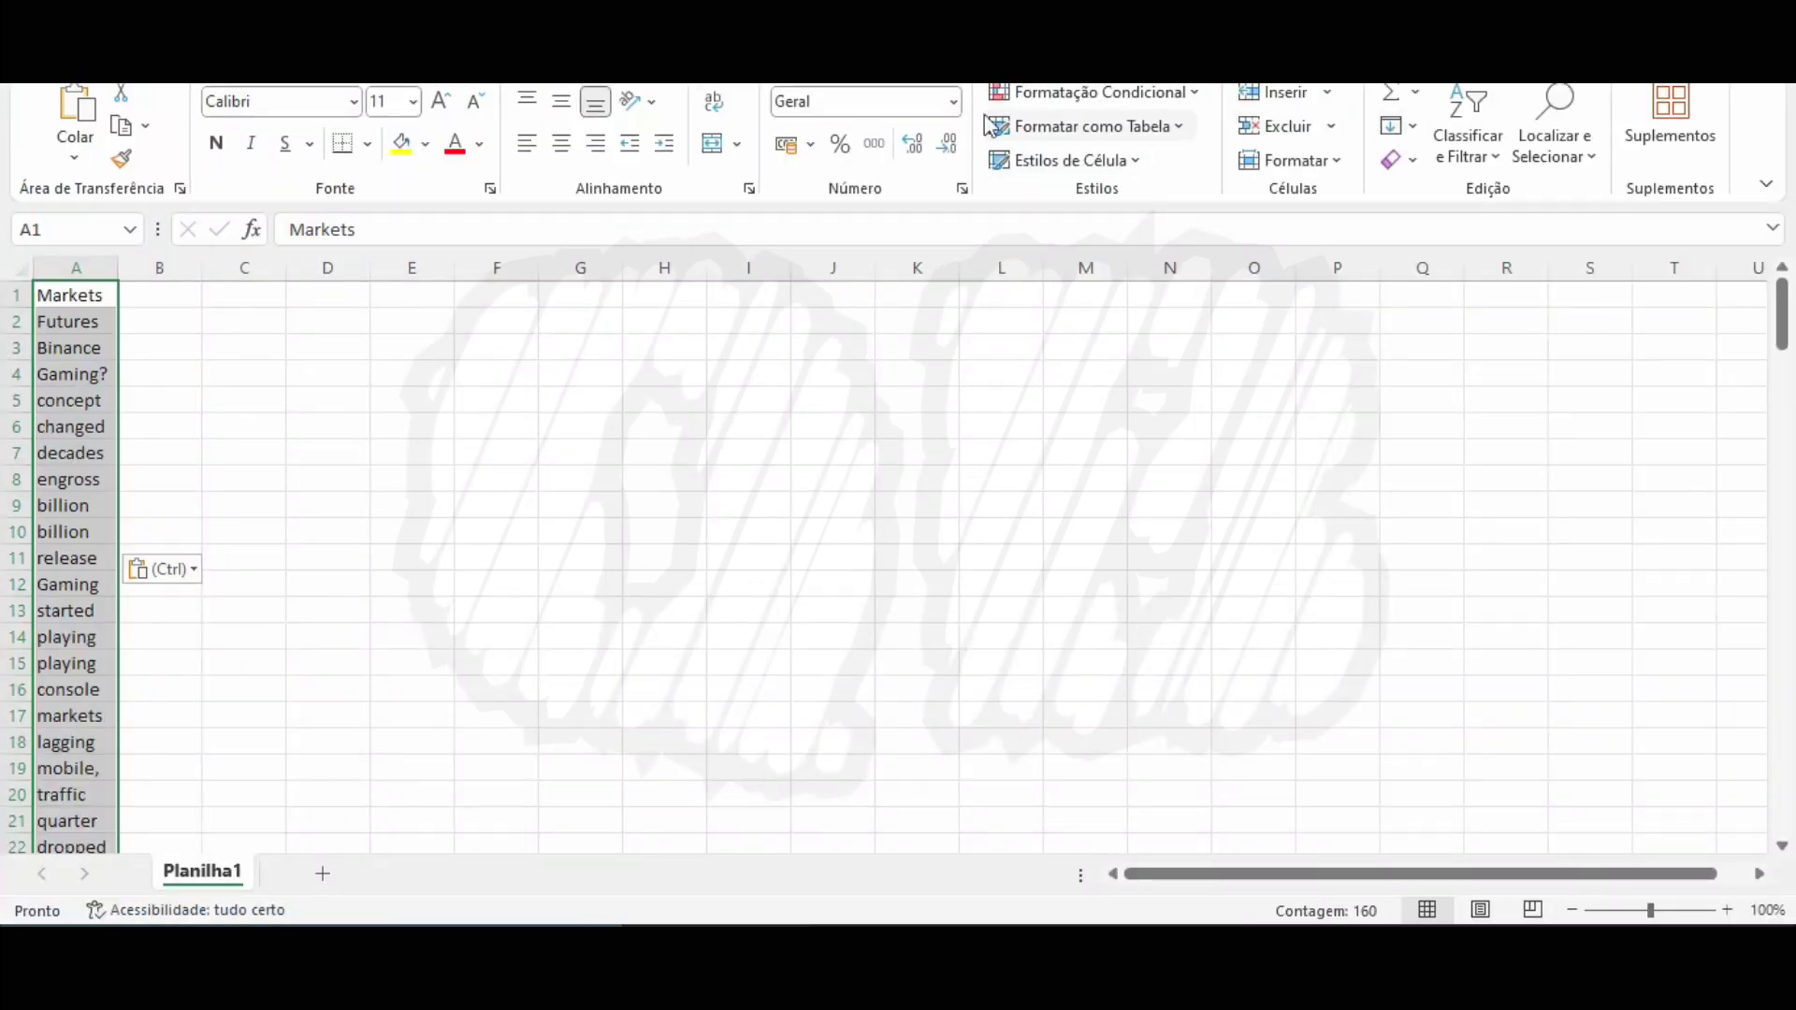
Remove the duplicate values from column A, treating the data as having no headers.
key("alt+r")
key("alt+s")
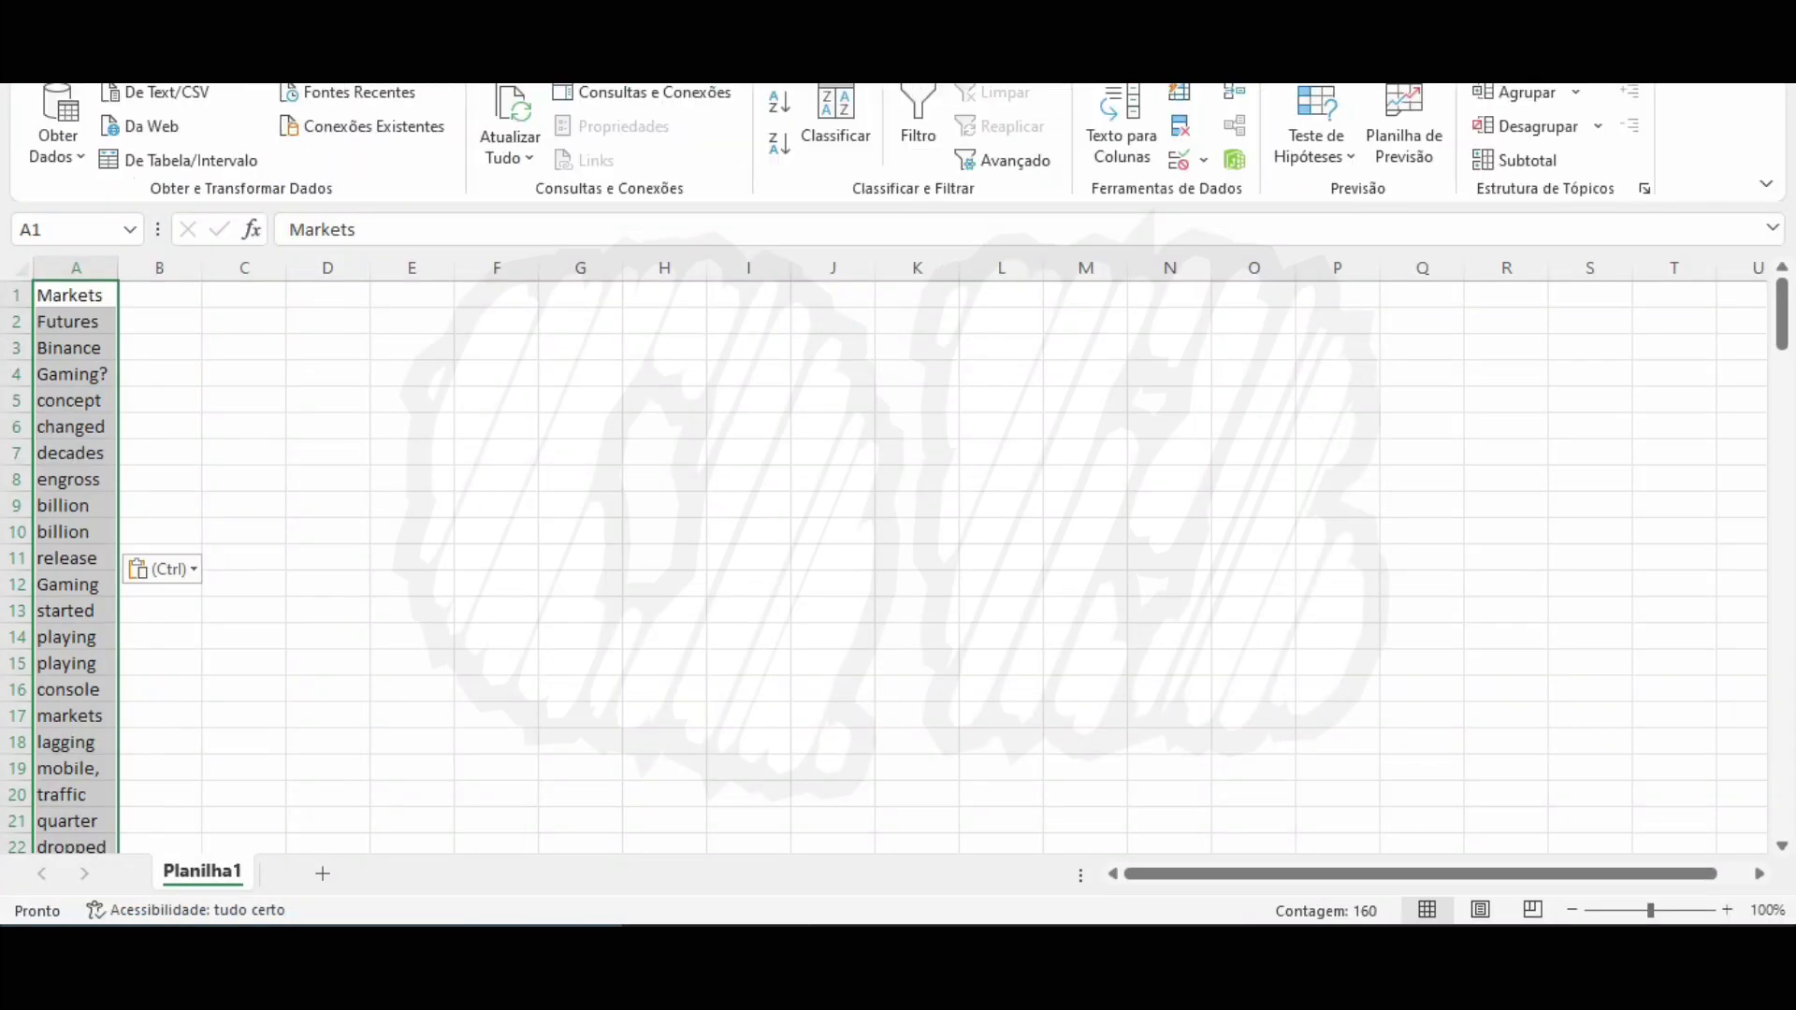
left_click(1177, 132)
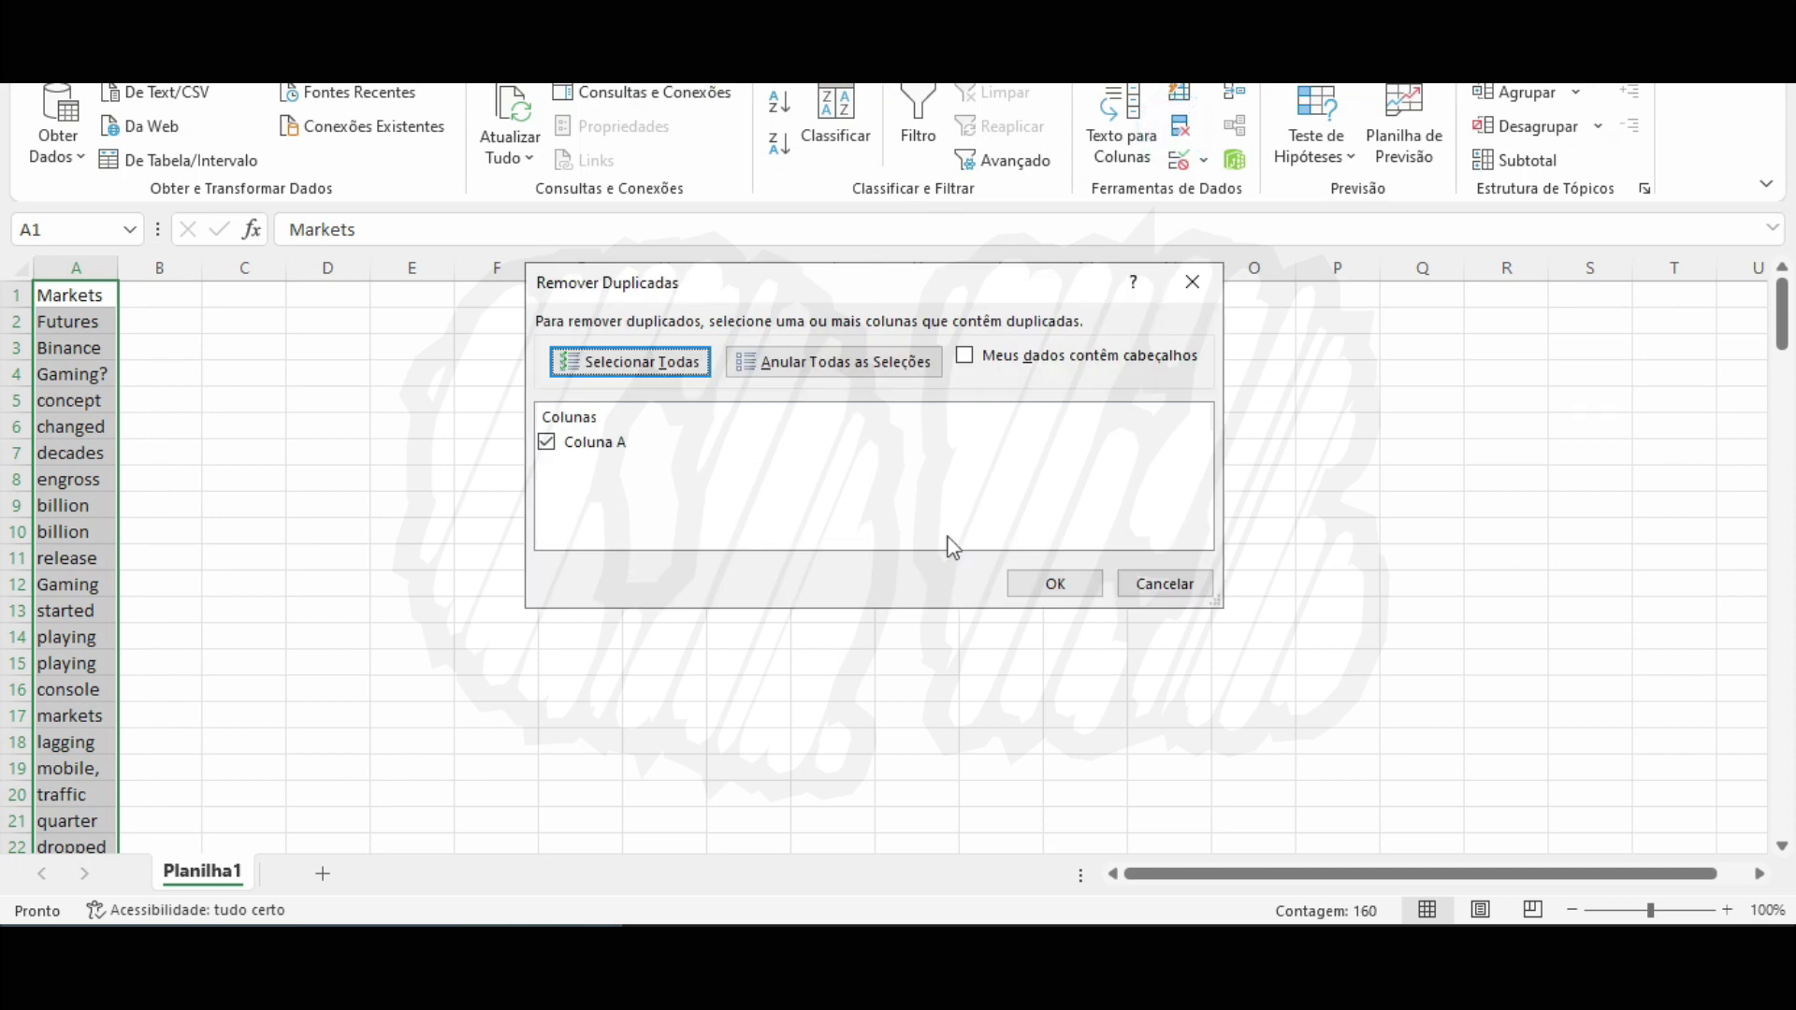
left_click(1073, 587)
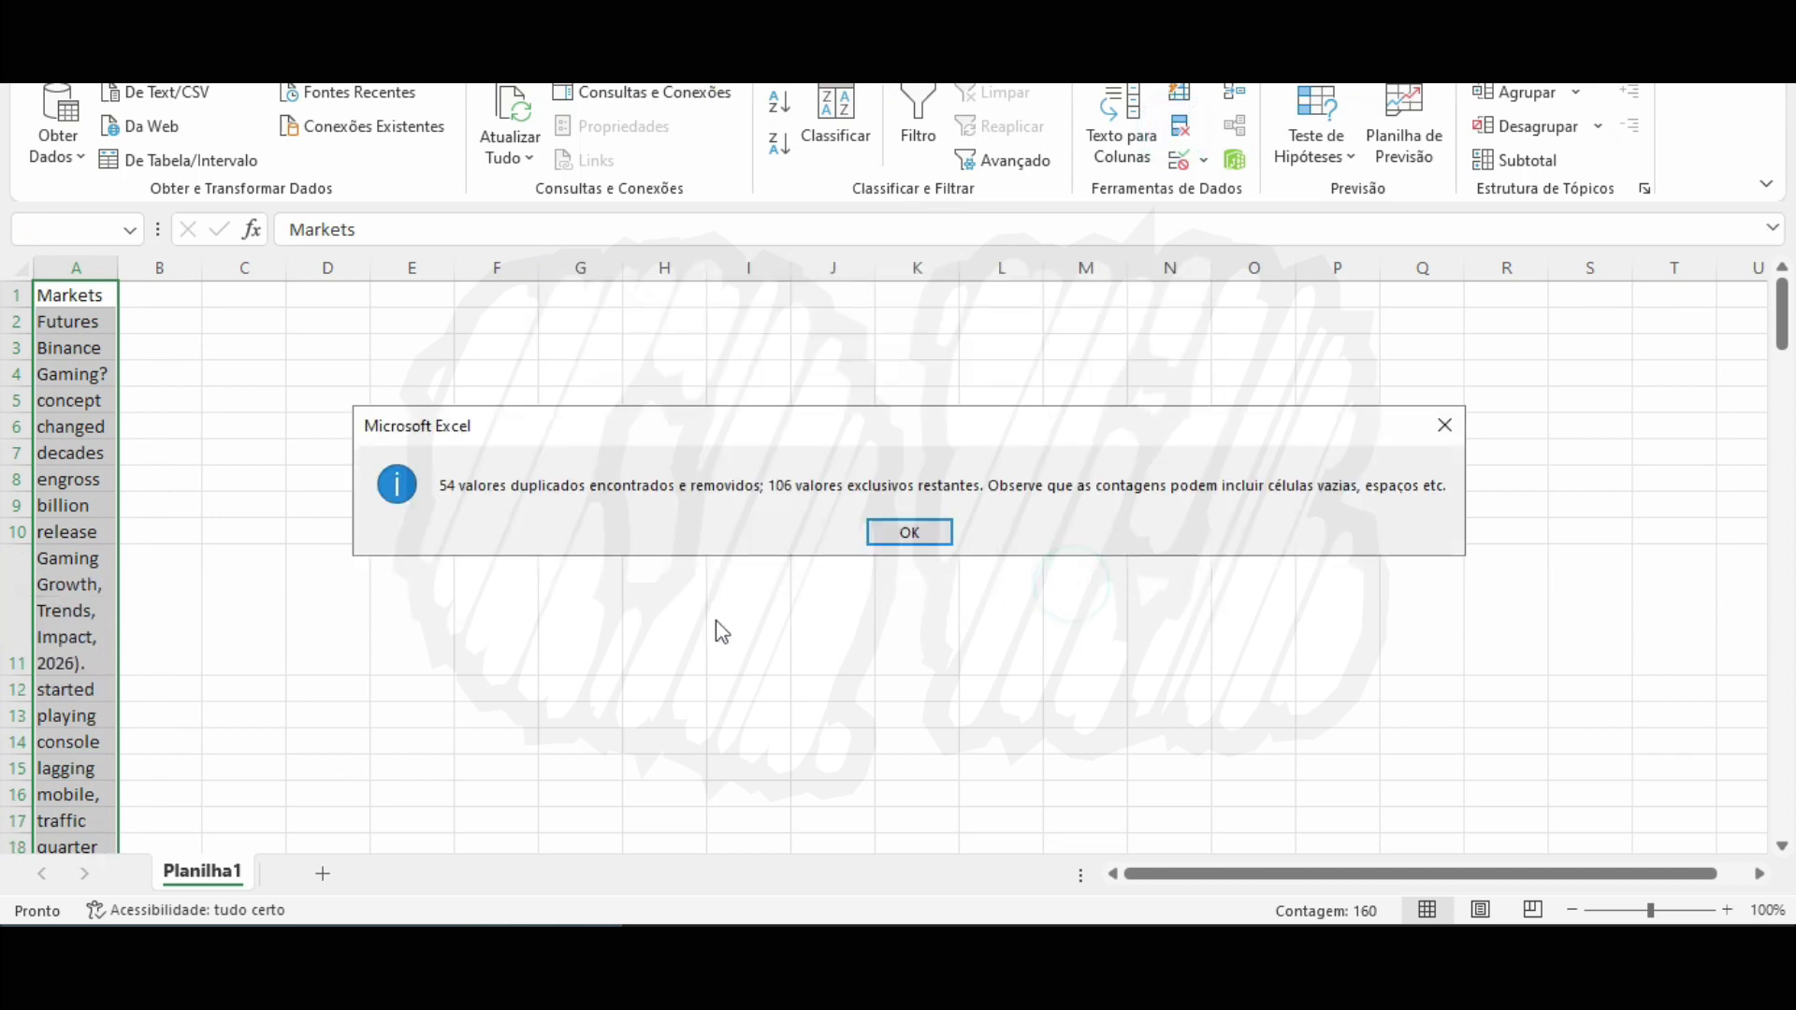
left_click(910, 531)
left_click(224, 398)
left_click(88, 266)
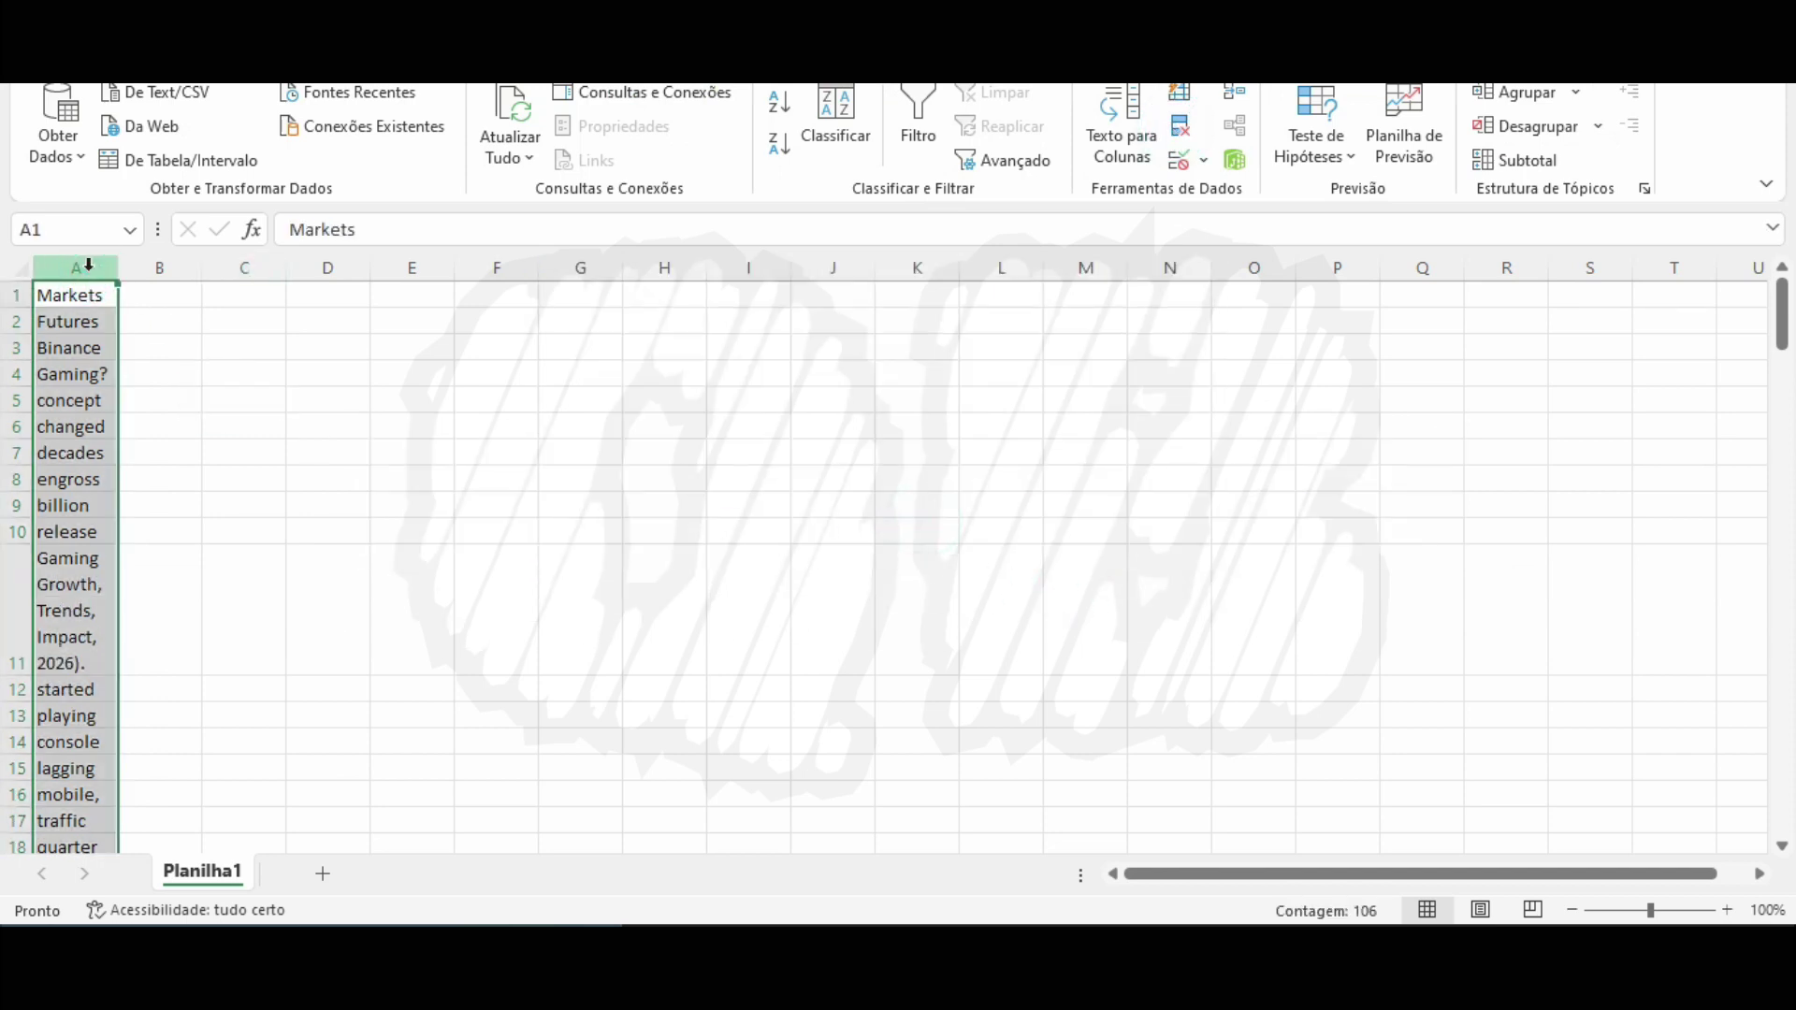
left_click(224, 376)
Copy the extra lines "Growth, Trends, Impact, 2026)." from cell A11 and delete them, leaving only "Gaming".
left_click(92, 609)
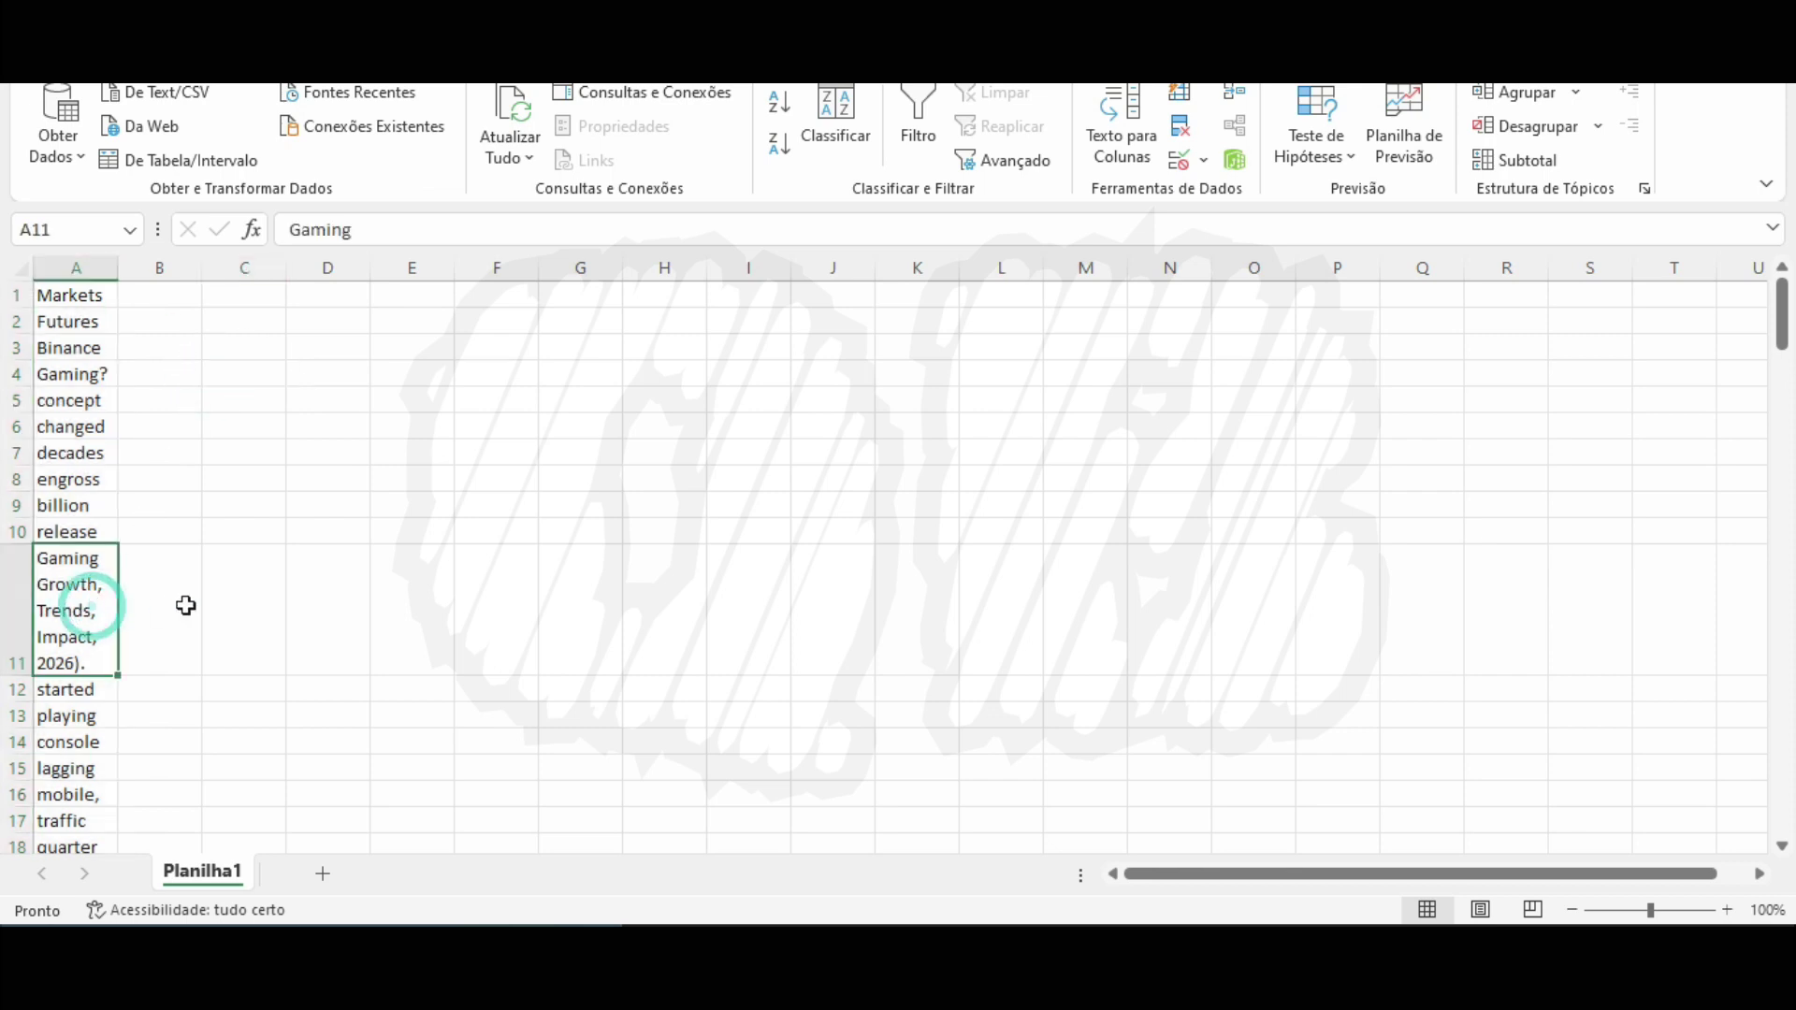
key("F2")
key("Up")
key("Up")
key("Up")
key("Up")
key("Down")
key("Up")
key("shift+Down")
key("shift+Down")
key("shift+Down")
key("shift+Down")
key("ctrl+c")
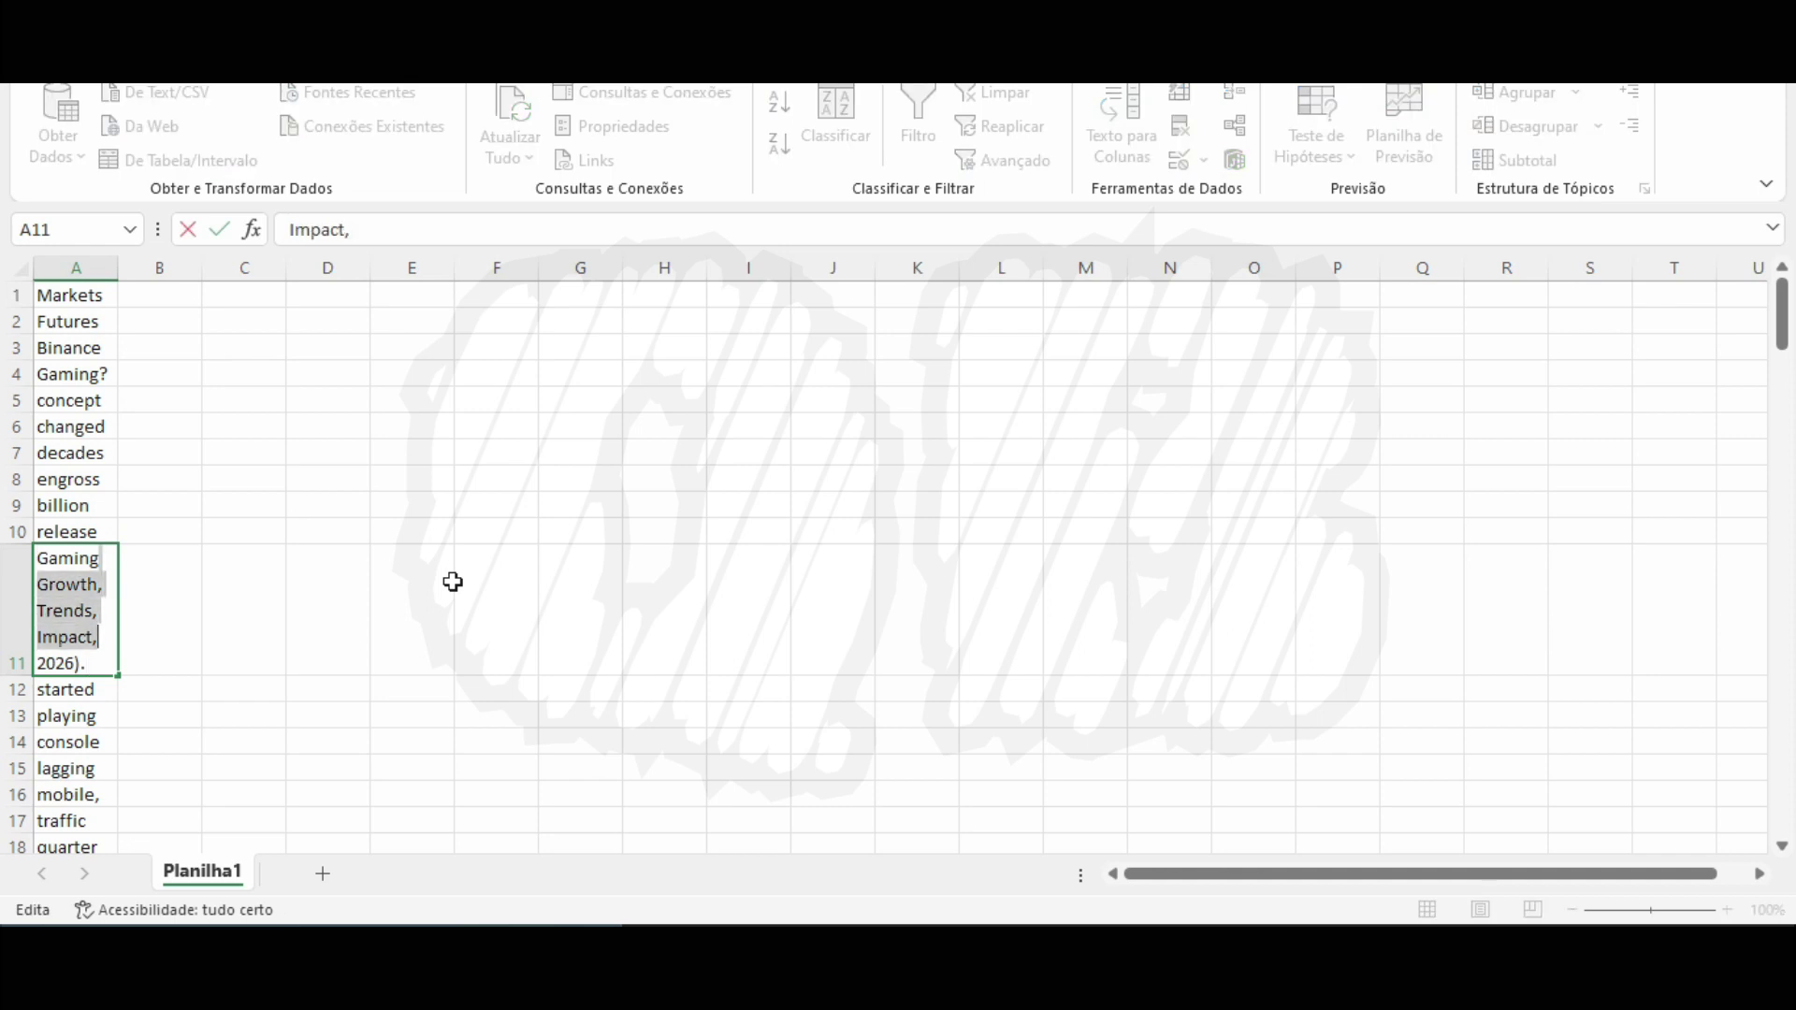
key("Delete")
key("Return")
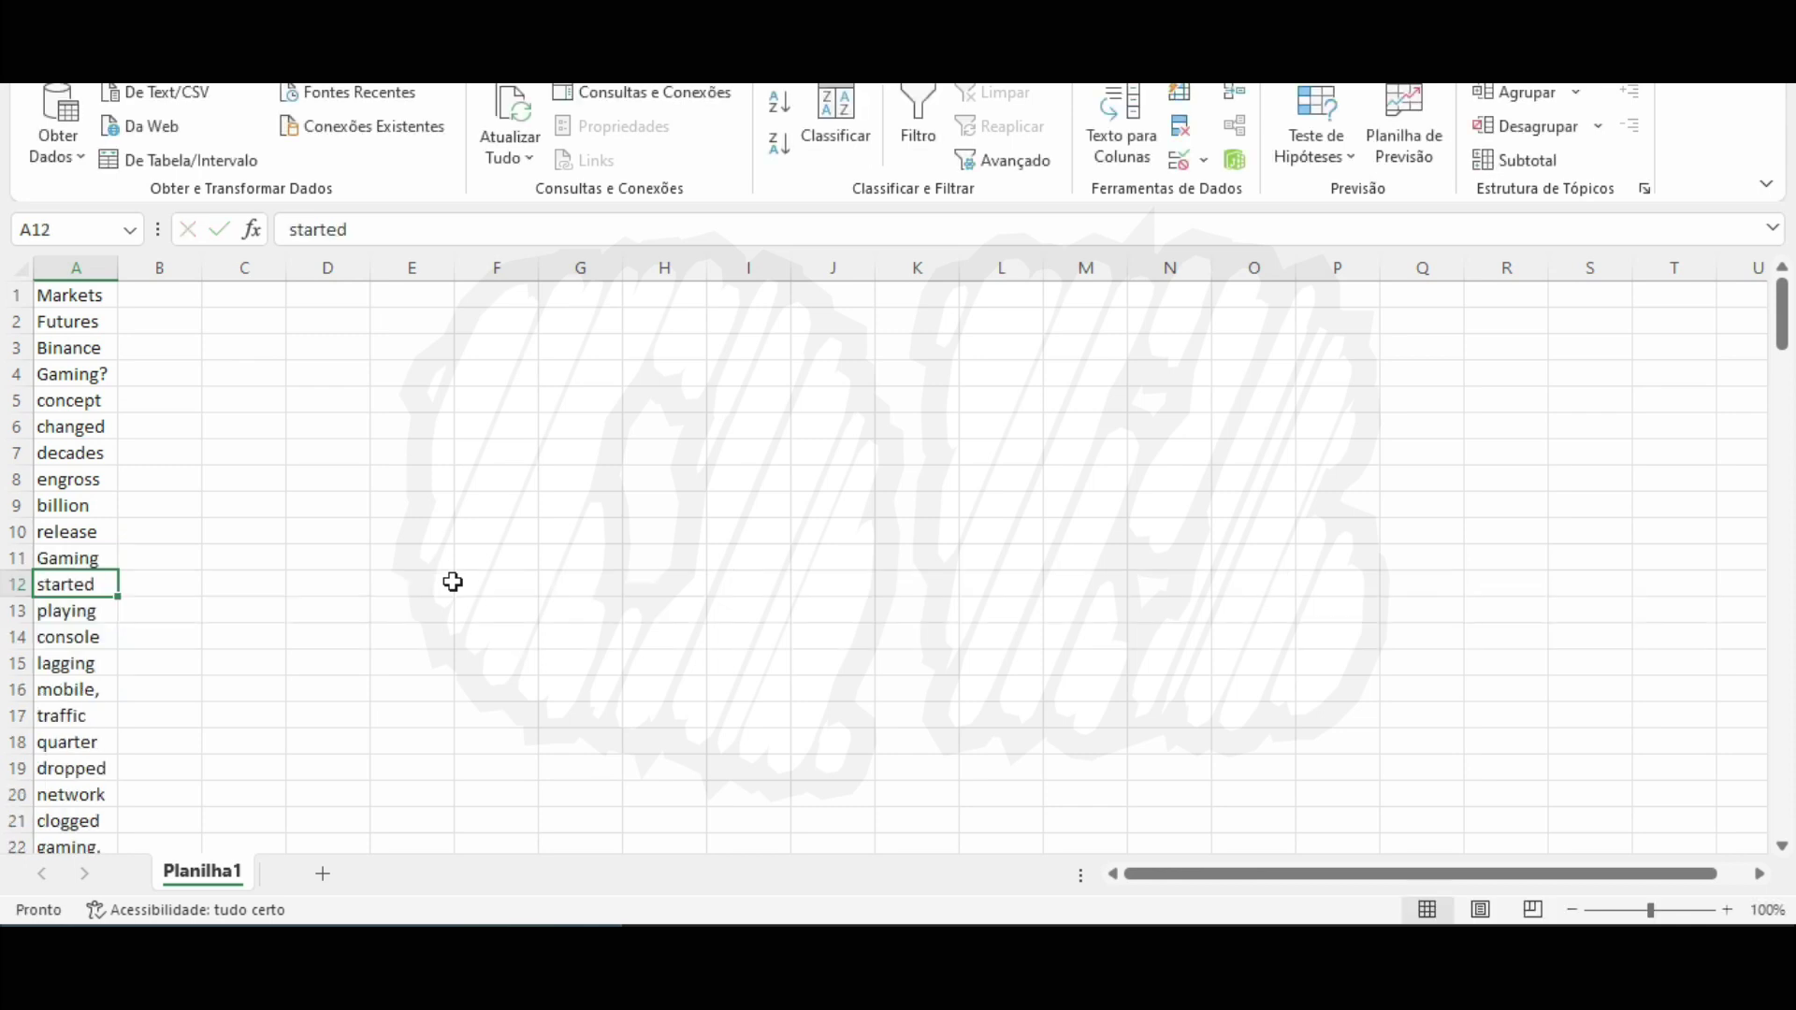
Paste the removed lines into cell A107, the first empty cell below the word list.
key("ctrl+Down")
key("Down")
type("2026).")
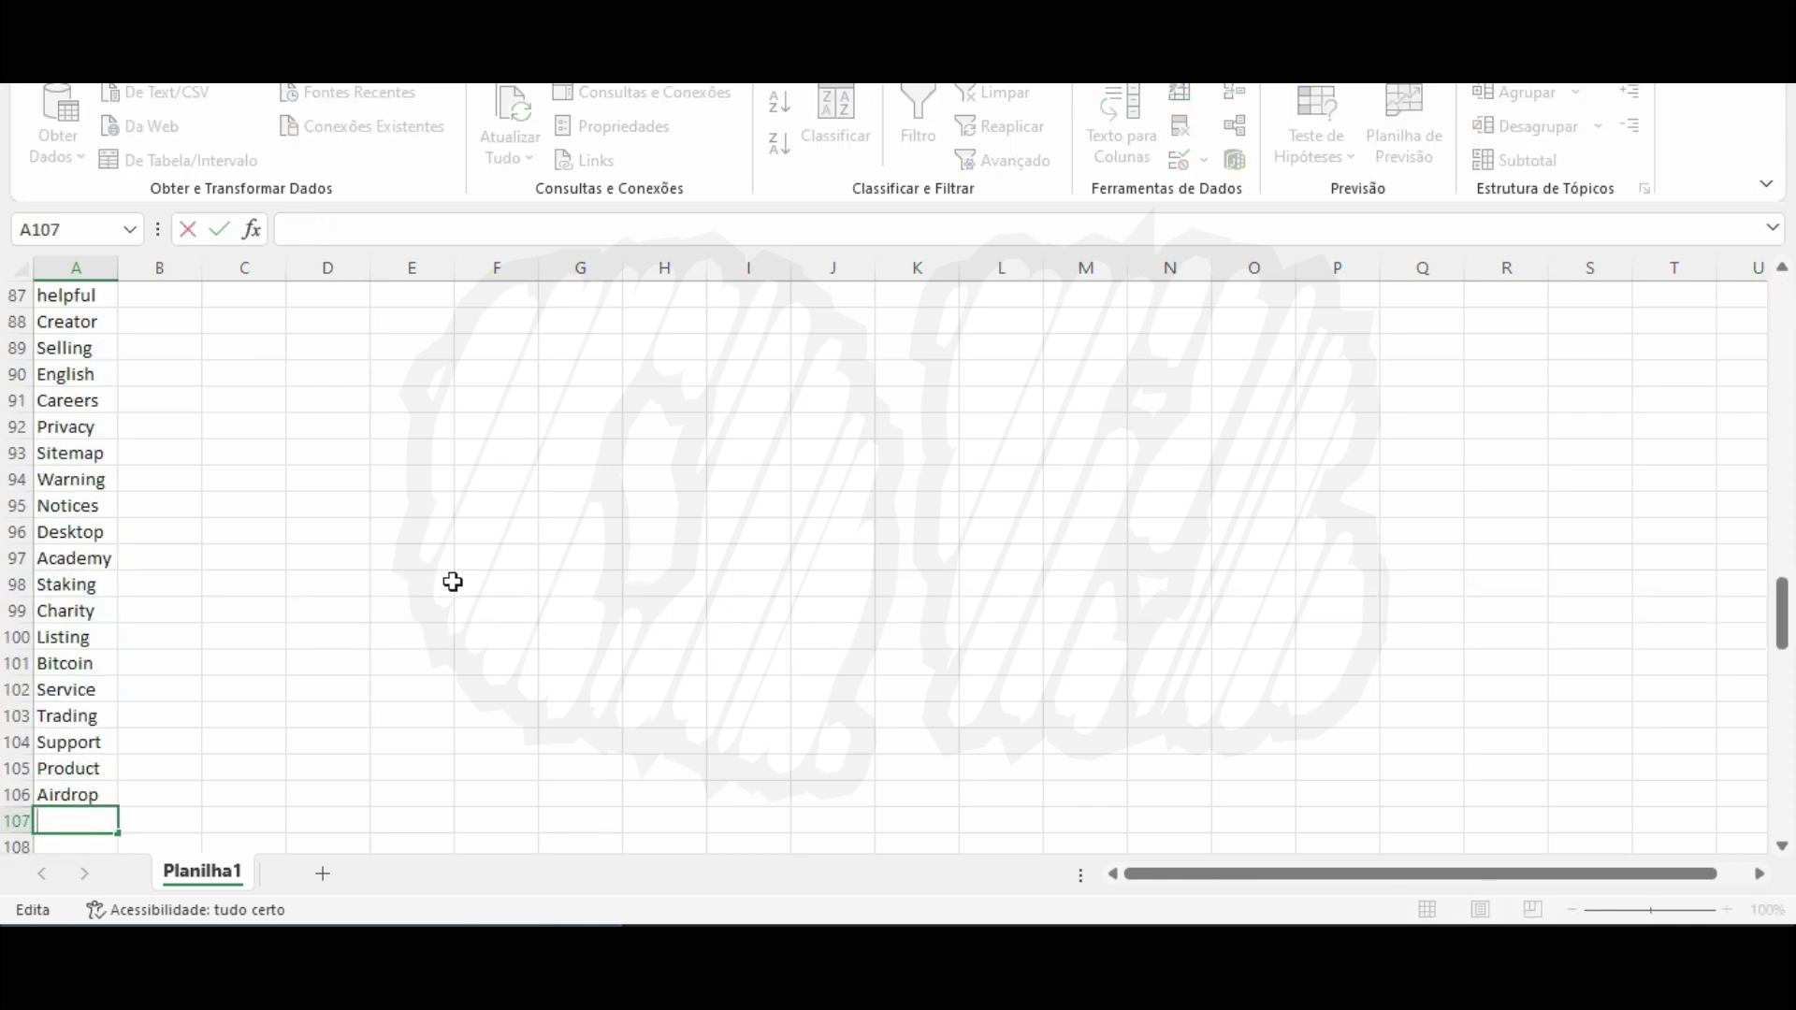
key("Return")
key("Up")
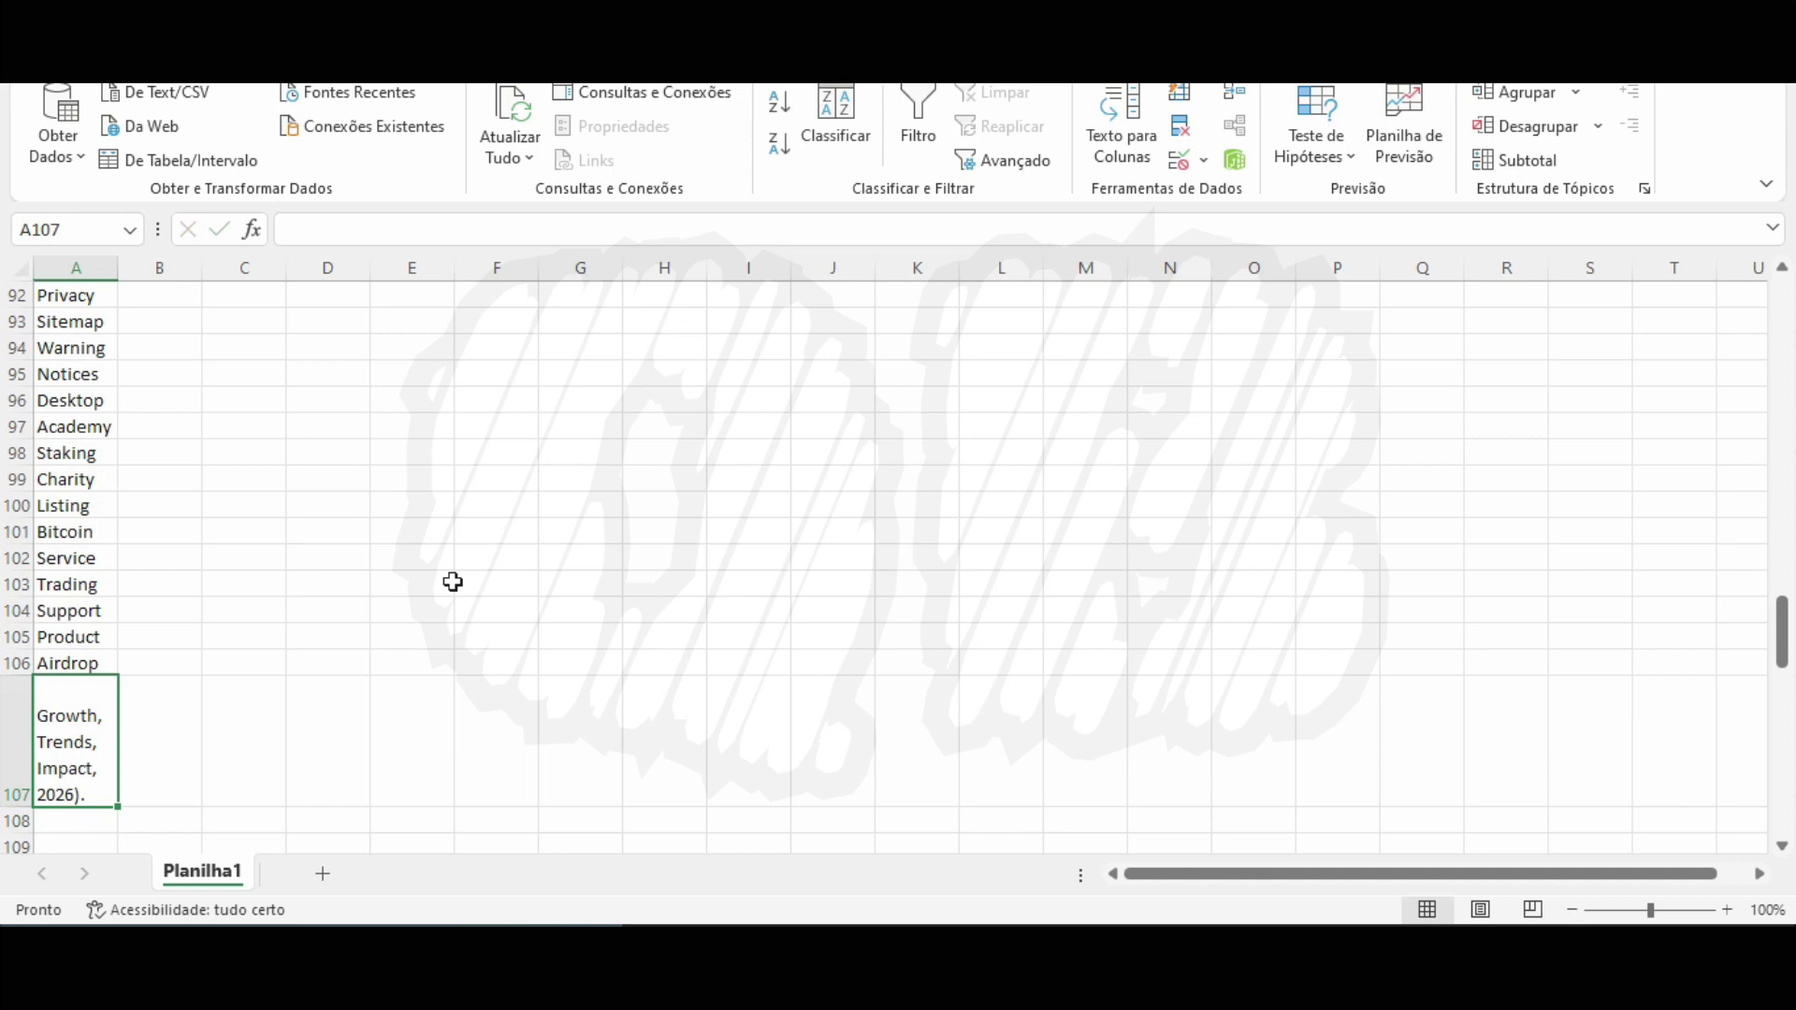
Reduce cell A107 to the single word "Growth", cutting the remaining lines for the next cell.
key("F2")
key("Up")
key("Up")
key("Up")
key("Up")
key("Down")
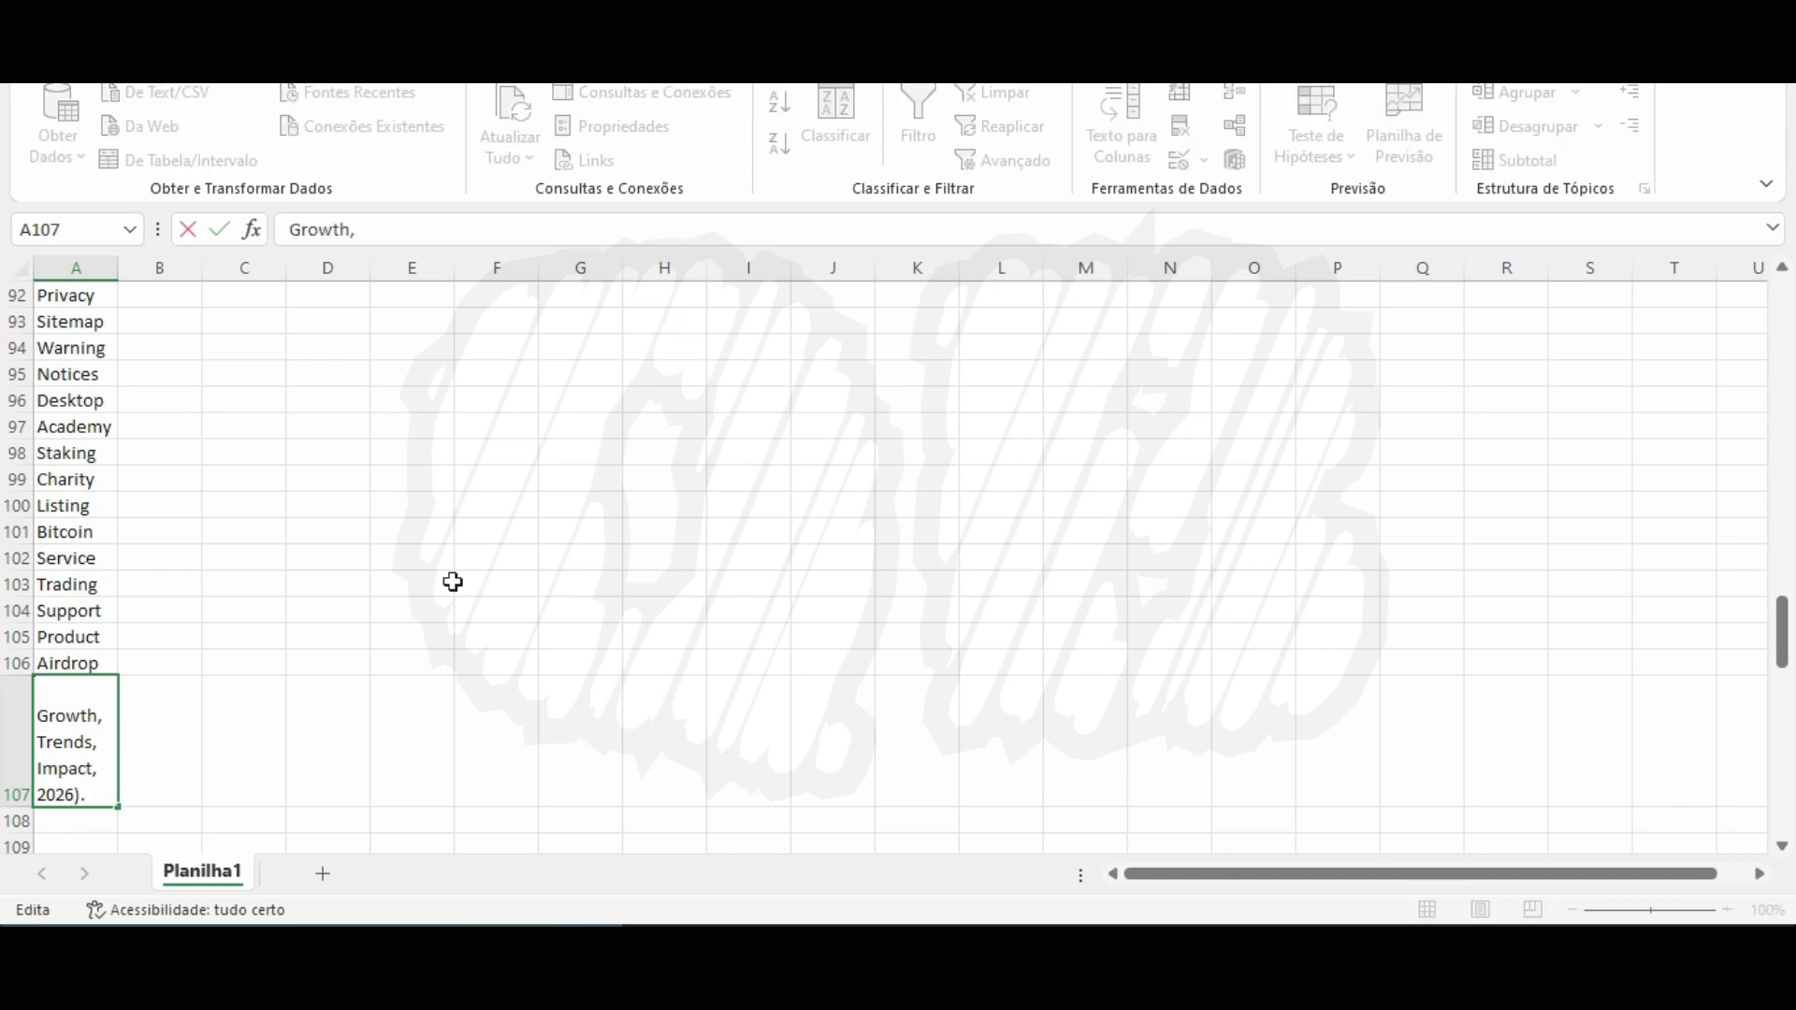
key("ctrl+shift+End")
type("Growth")
key("Return")
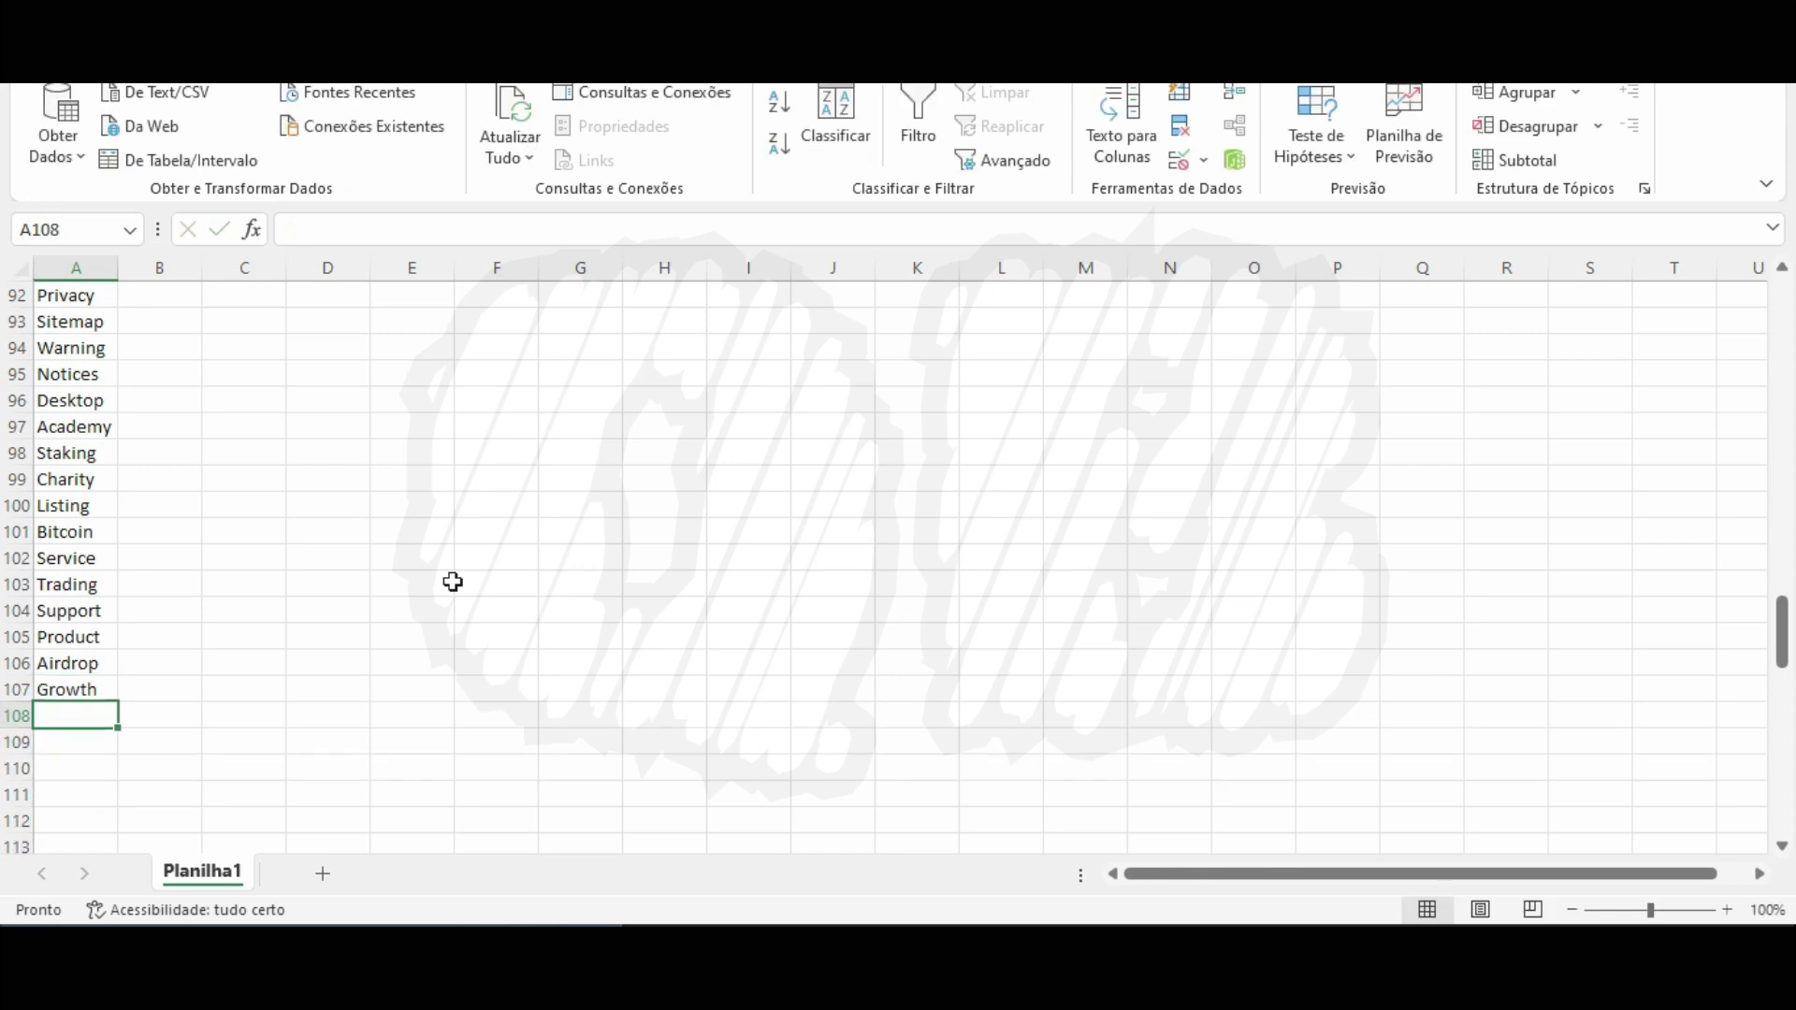
Paste the remaining lines into cell A108 and trim it to "Trends", cutting the rest.
key("F2")
key("ctrl+v")
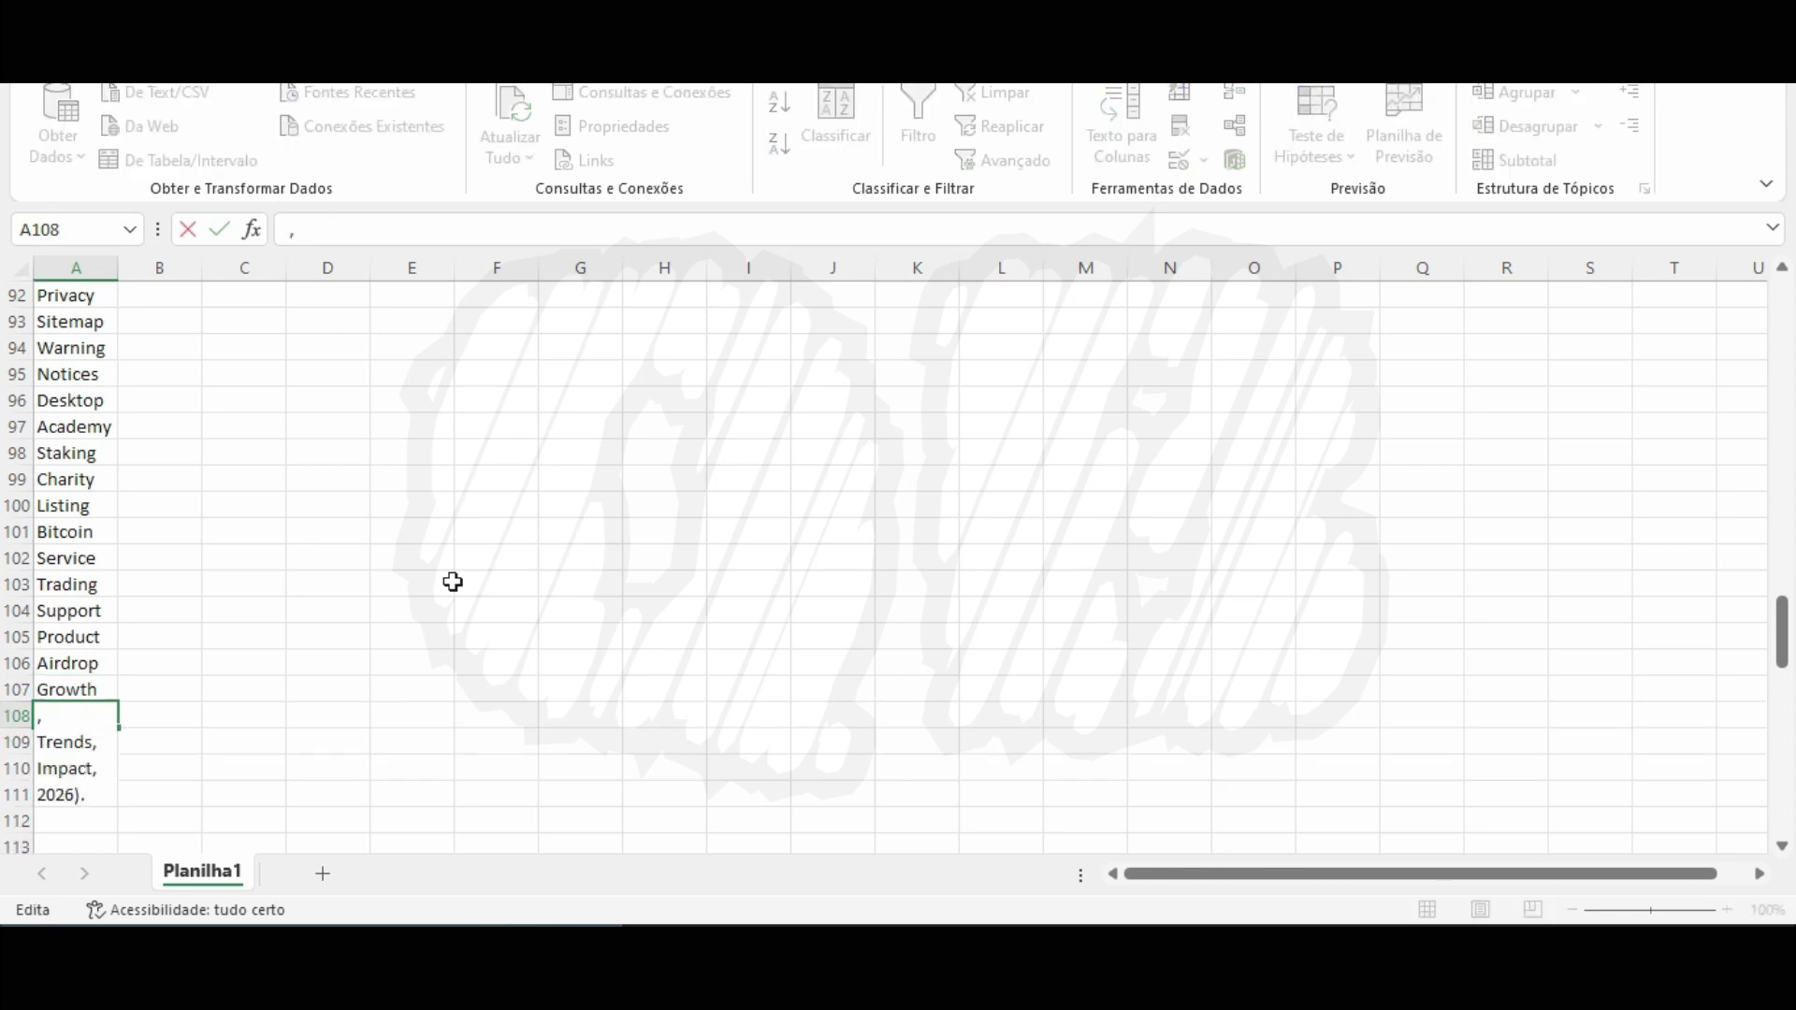
key("Delete")
key("Delete")
key("End")
key("Left")
key("ctrl+shift+End")
key("ctrl+c")
key("Delete")
key("Return")
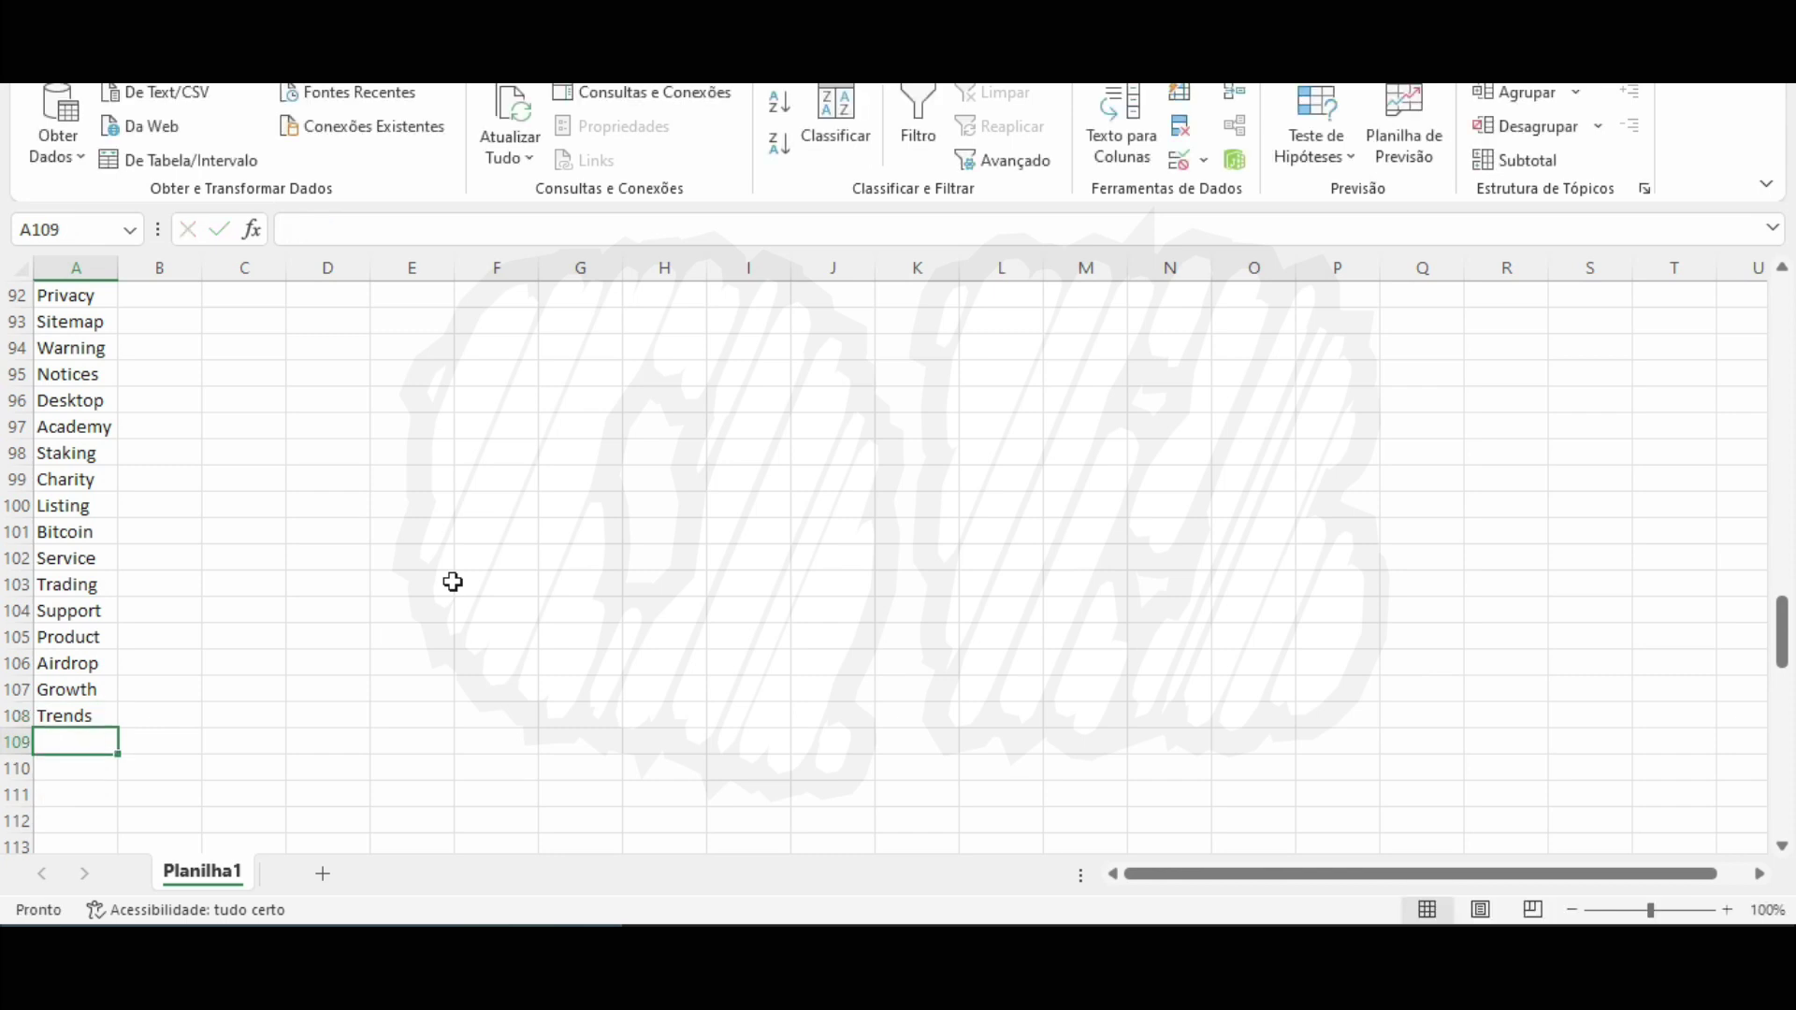
Paste the last lines into cell A109 and trim it to "Impact".
key("F2")
key("ctrl+v")
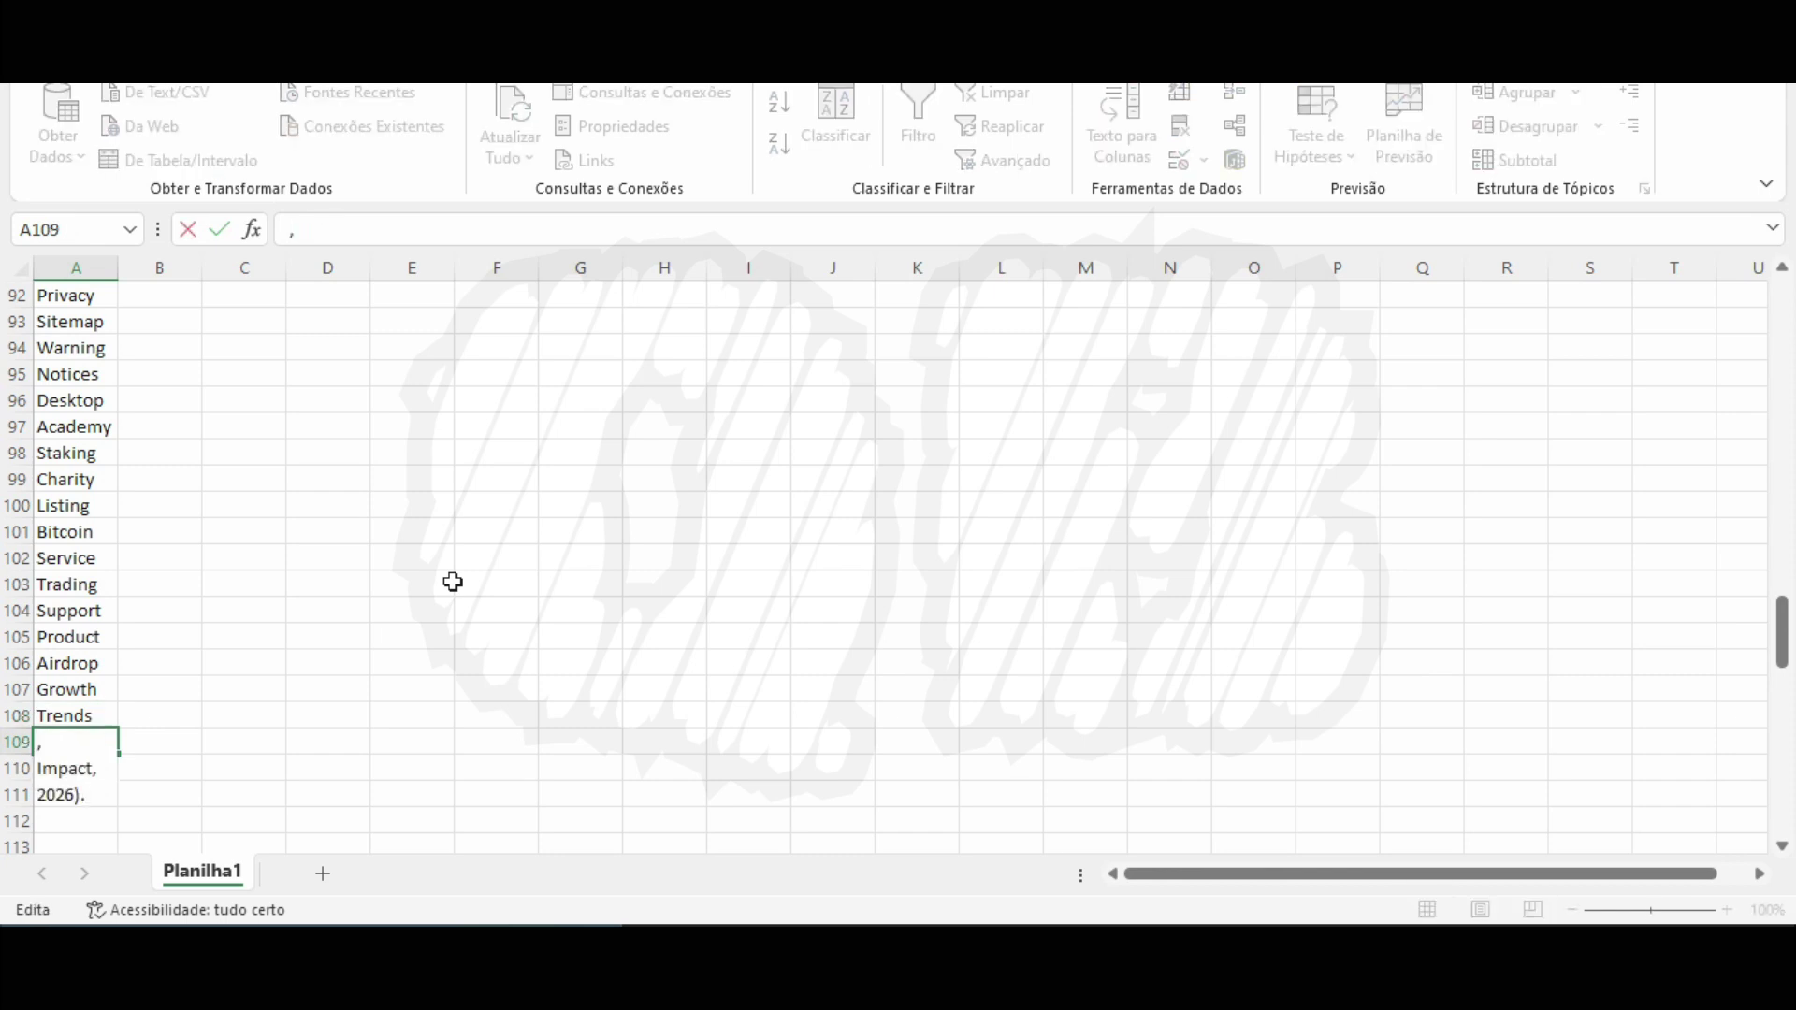
key("Delete")
key("ctrl+shift+End")
key("Delete")
key("ctrl+Return")
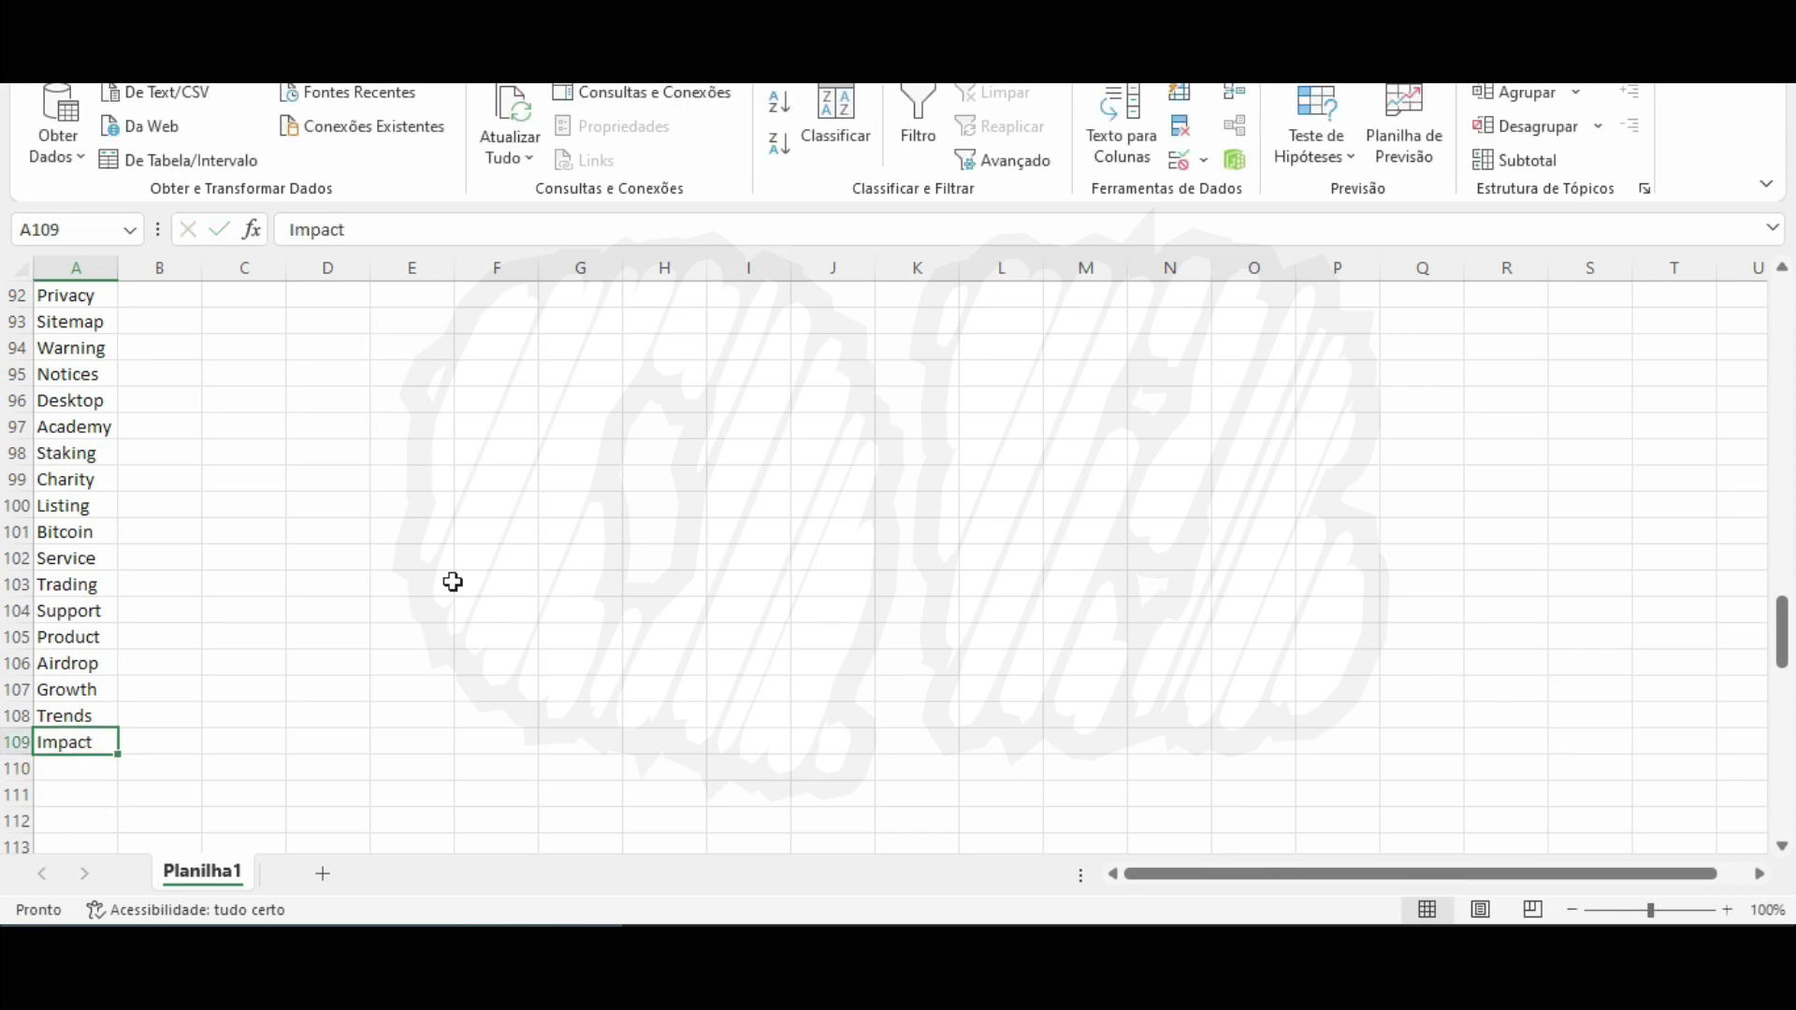
key("ctrl+Home")
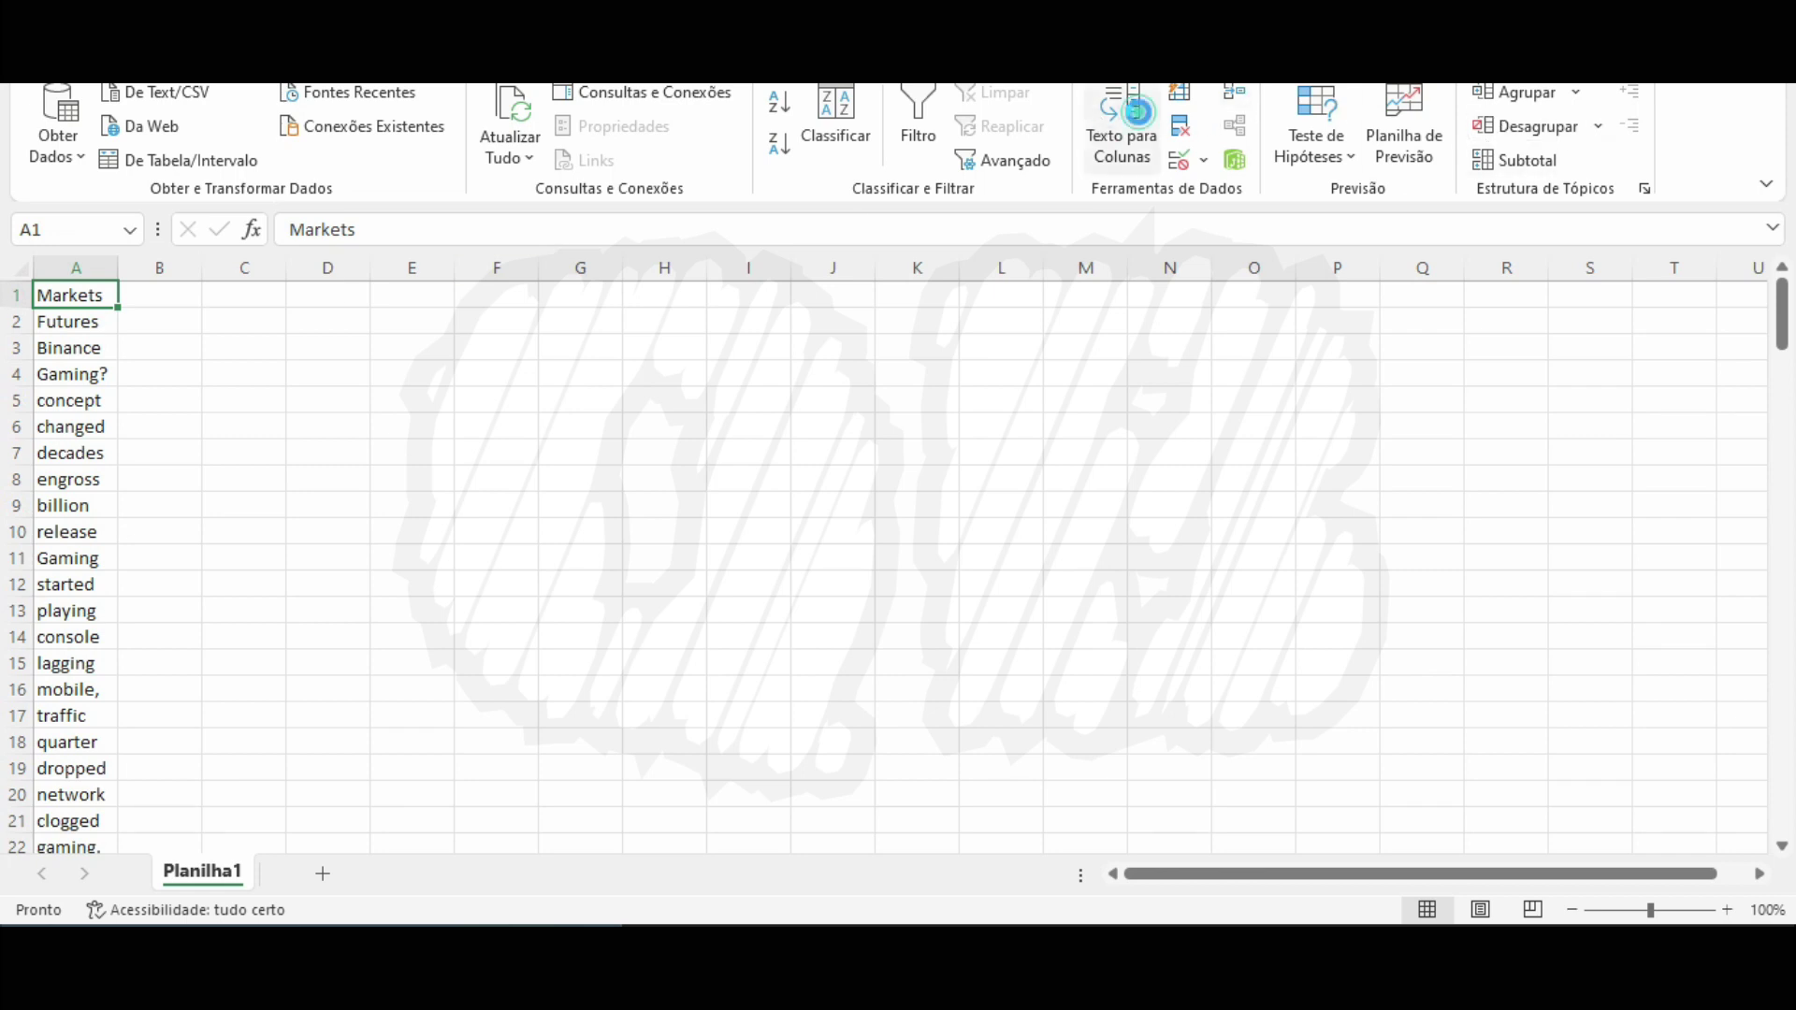
left_click(1101, 124)
key("Escape")
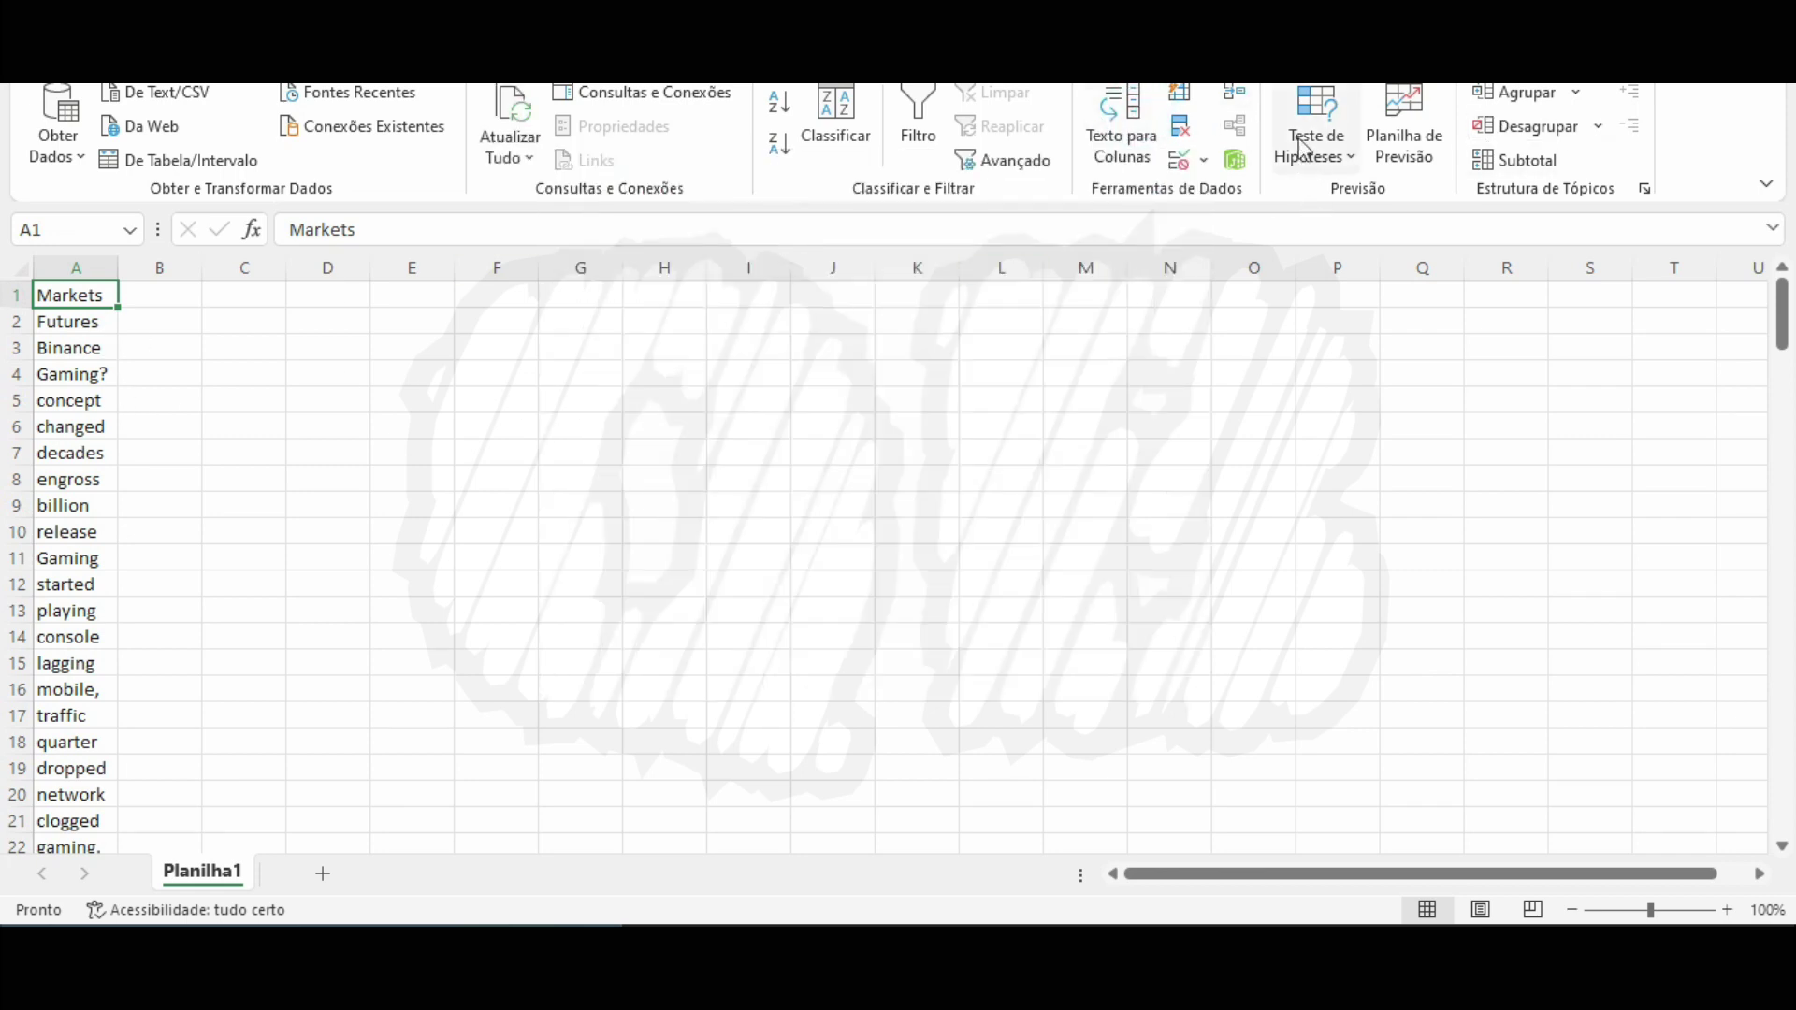
left_click(835, 120)
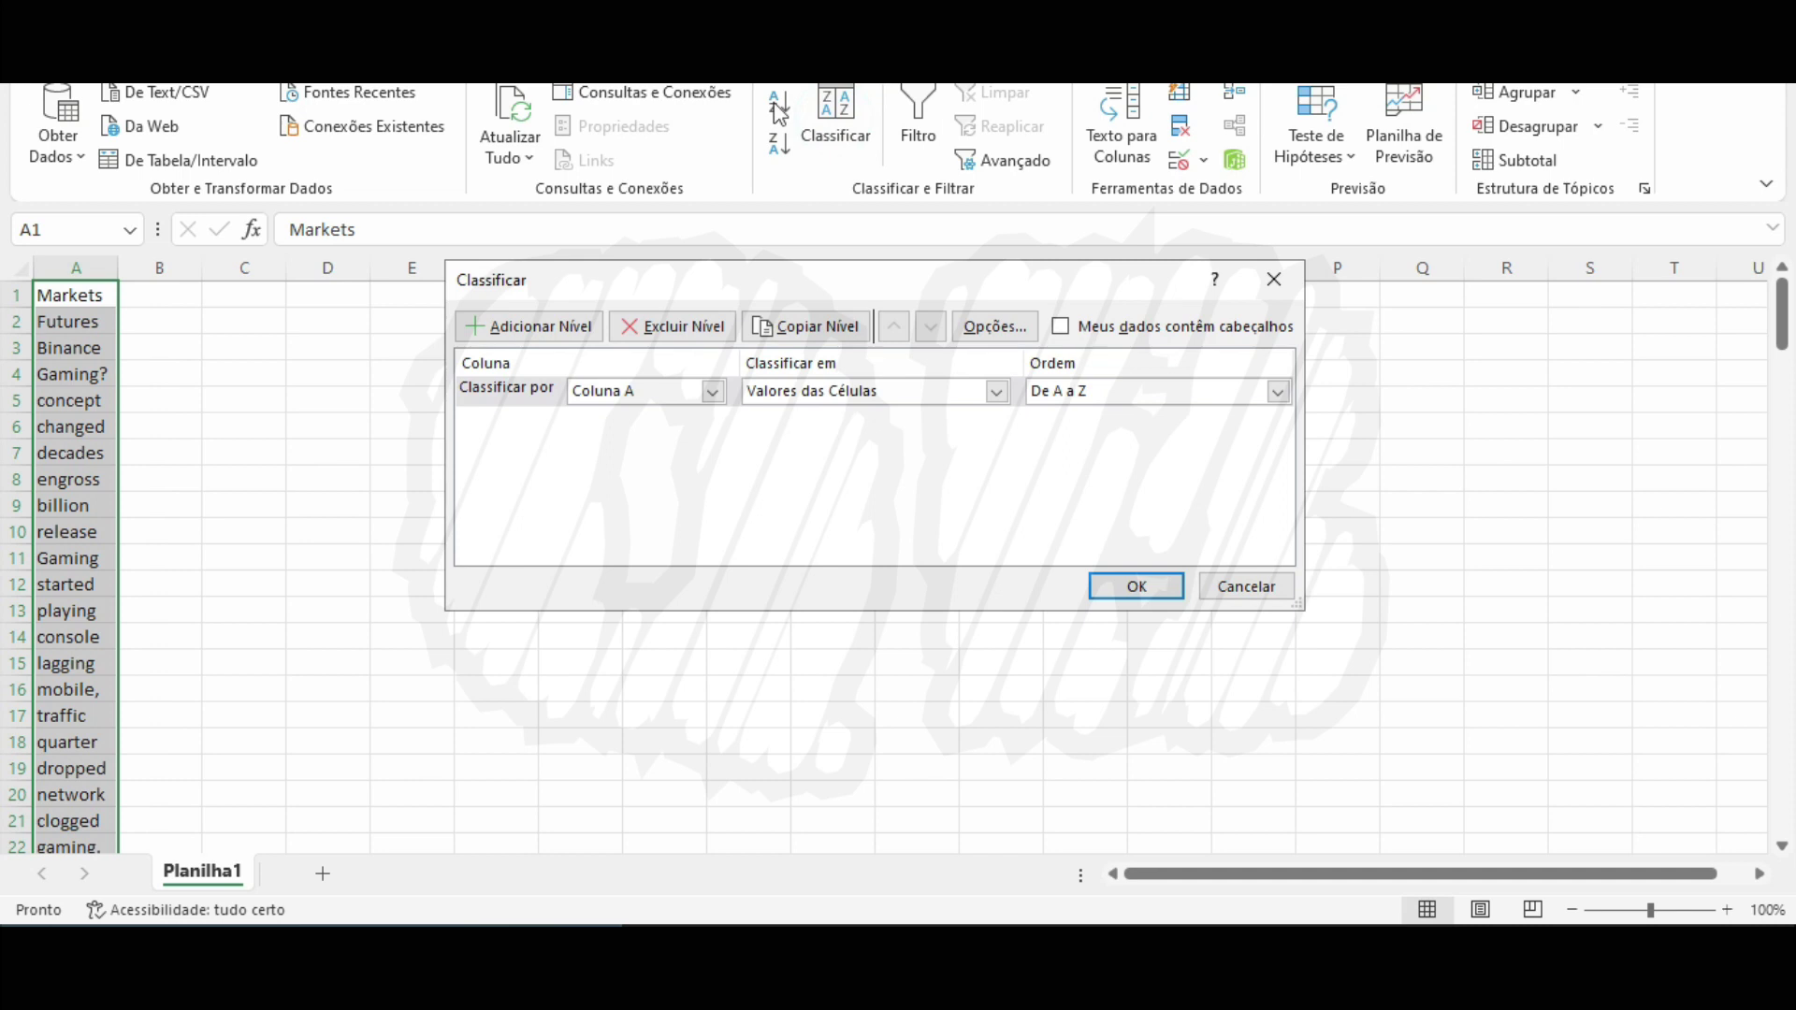
key("Escape")
Add a filter to column A and sort its words from A to Z.
left_click(76, 267)
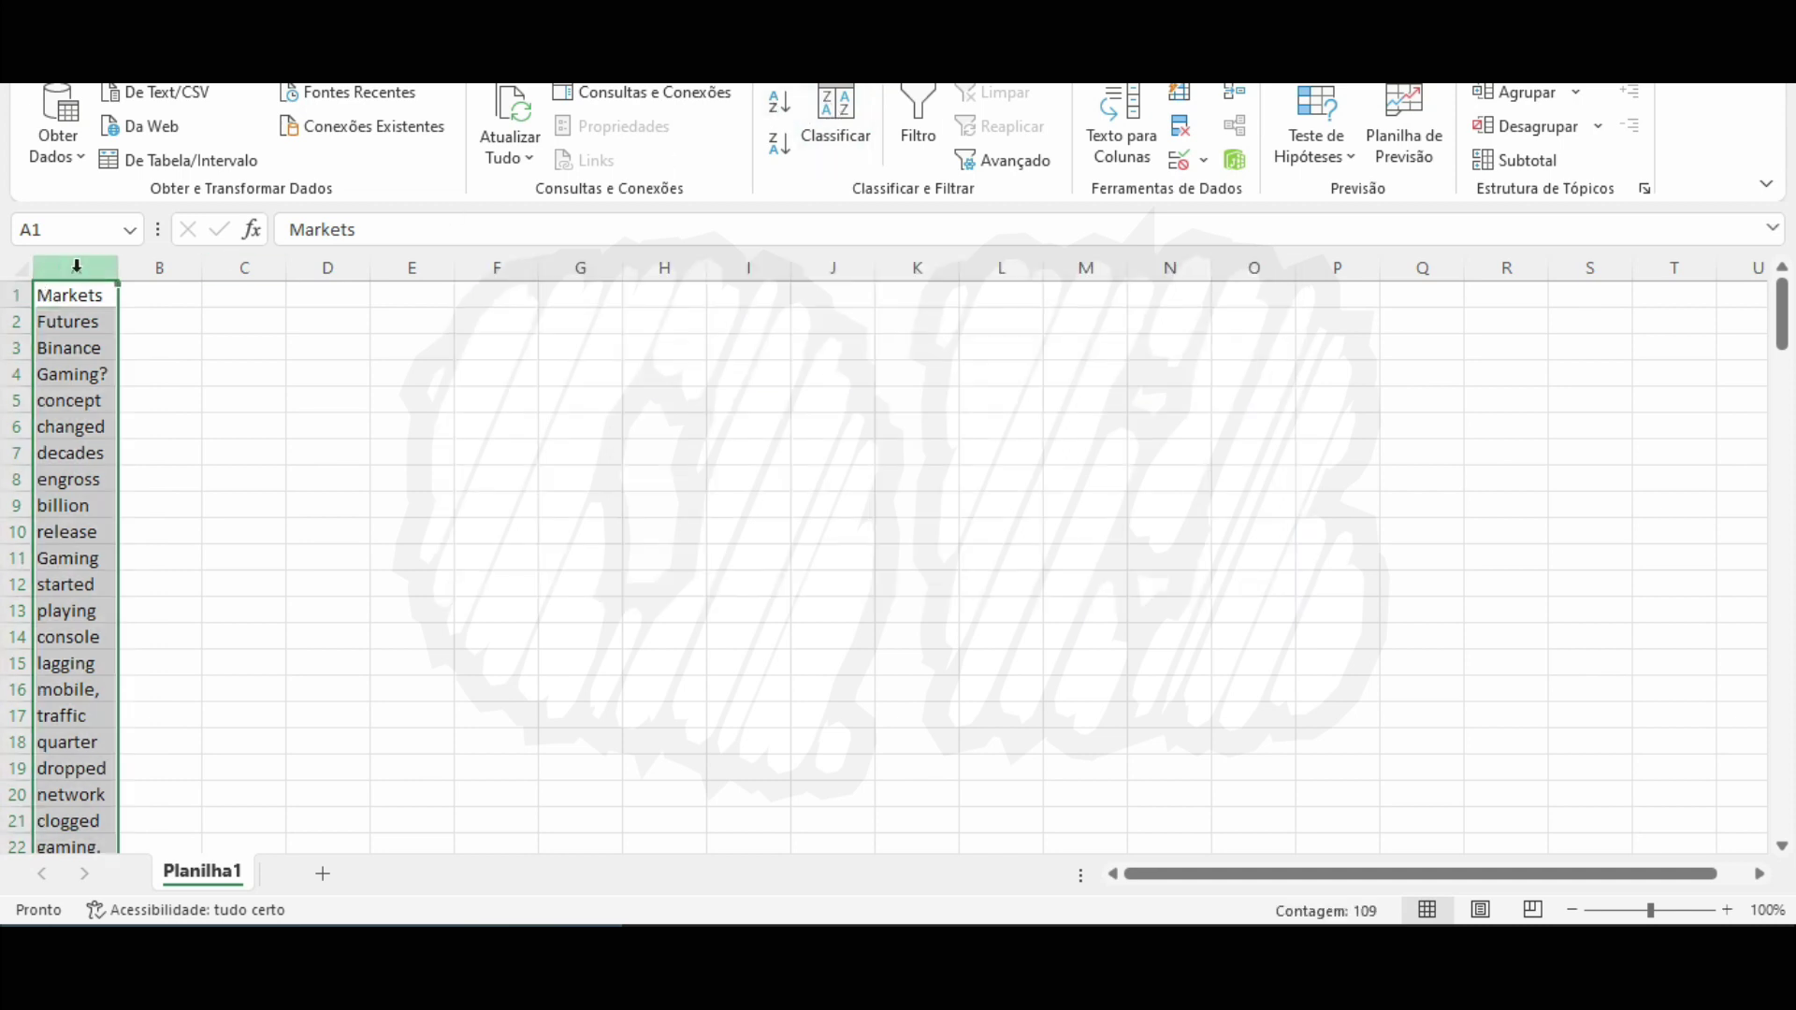
left_click(918, 126)
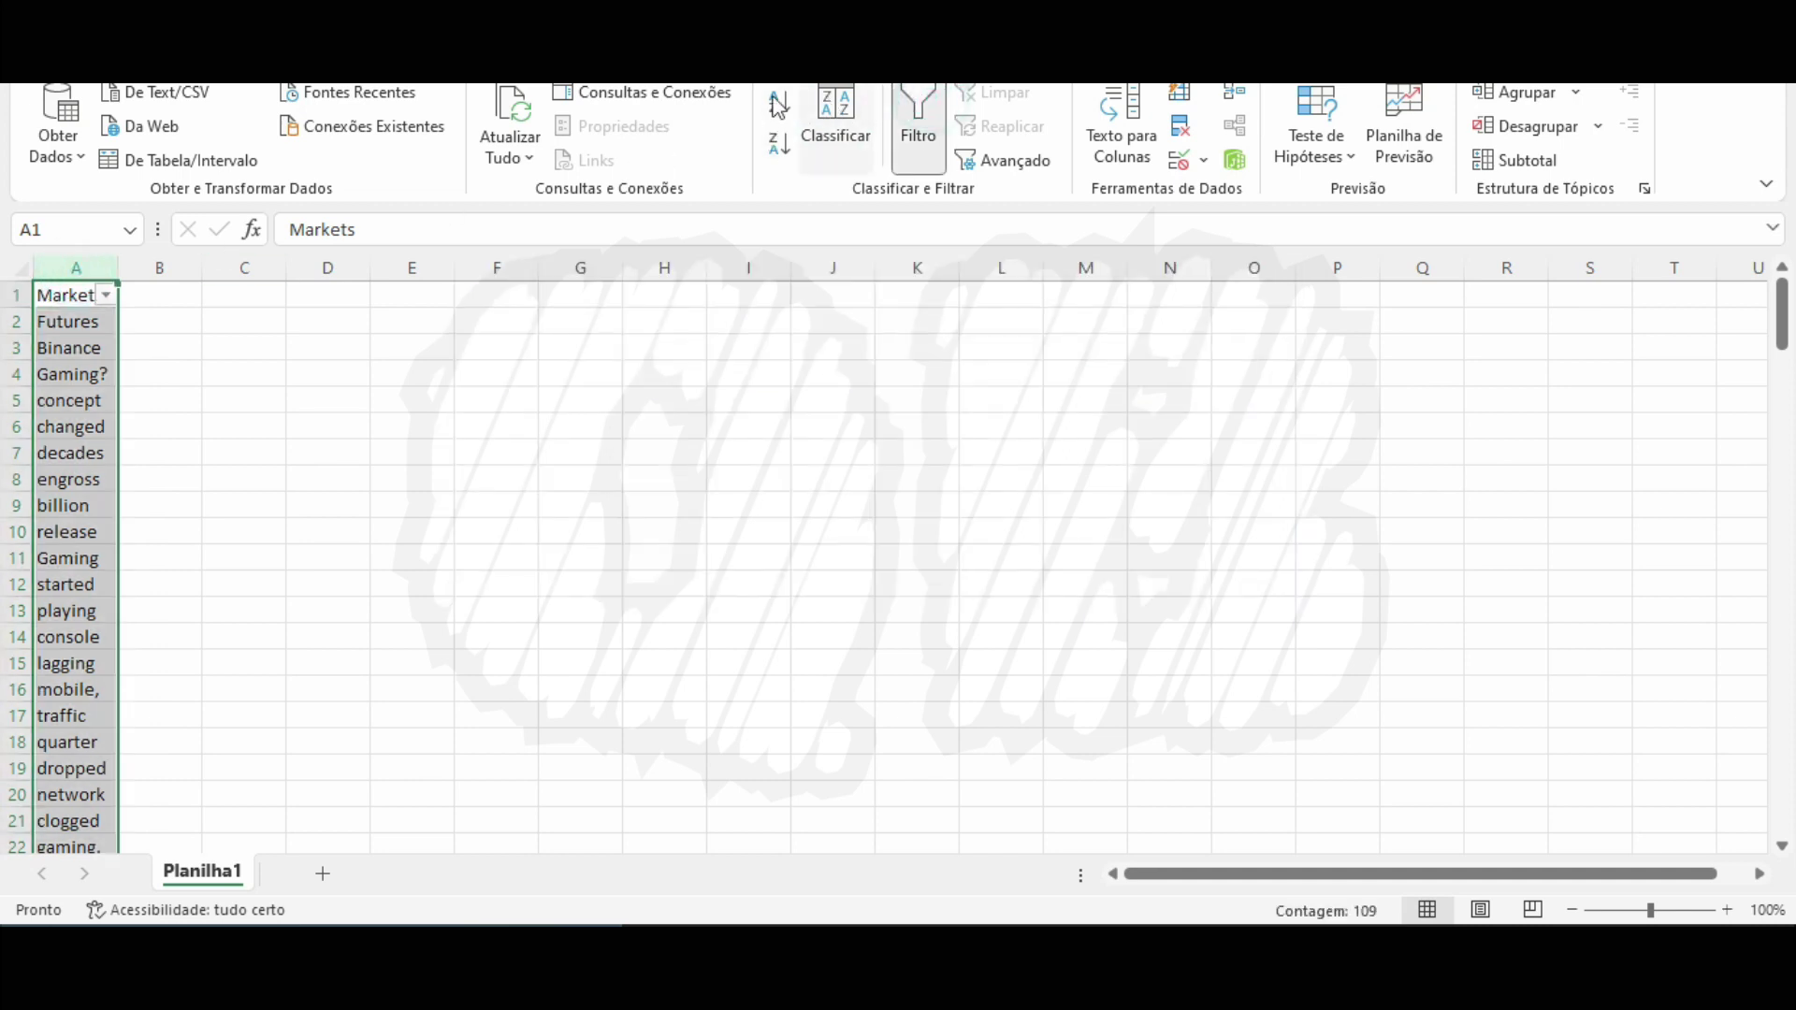
left_click(779, 101)
left_click(175, 352)
scroll(84, 346, "down", 5)
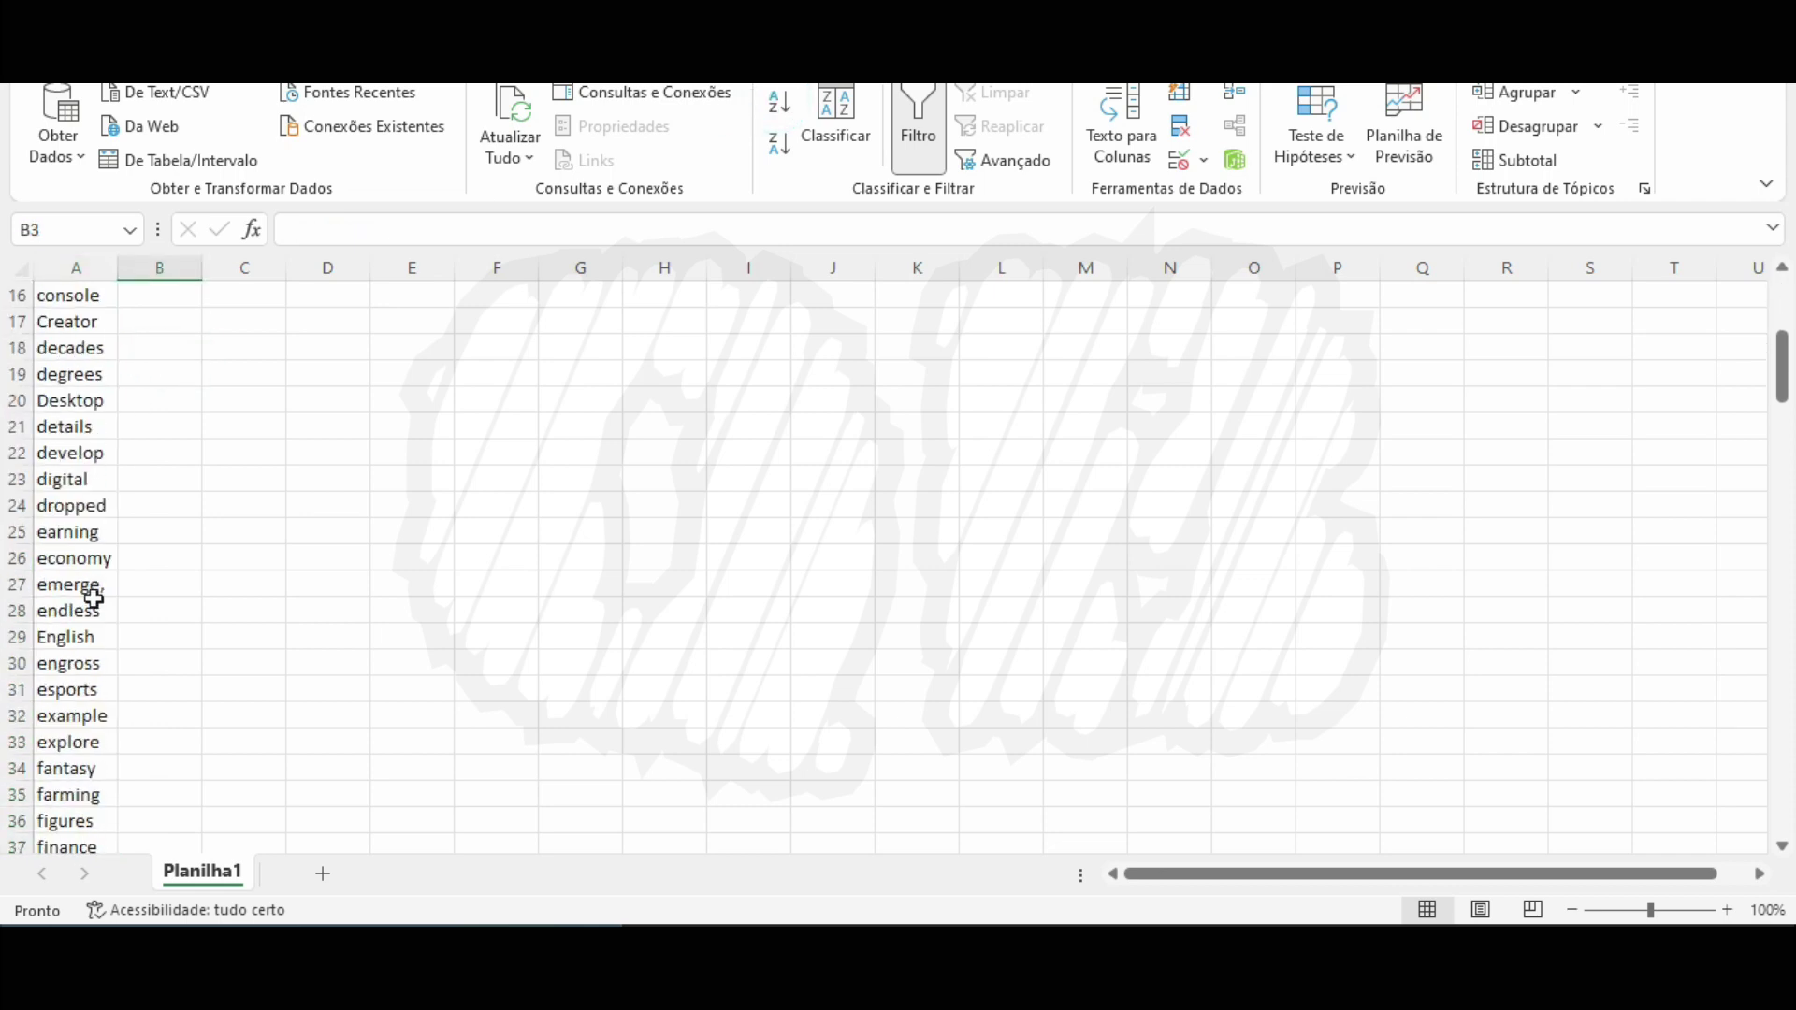
Clear the punctuated entry "emerge," in cell A27 and the unwanted entries in cells A43 to A45.
left_click(88, 584)
key("Delete")
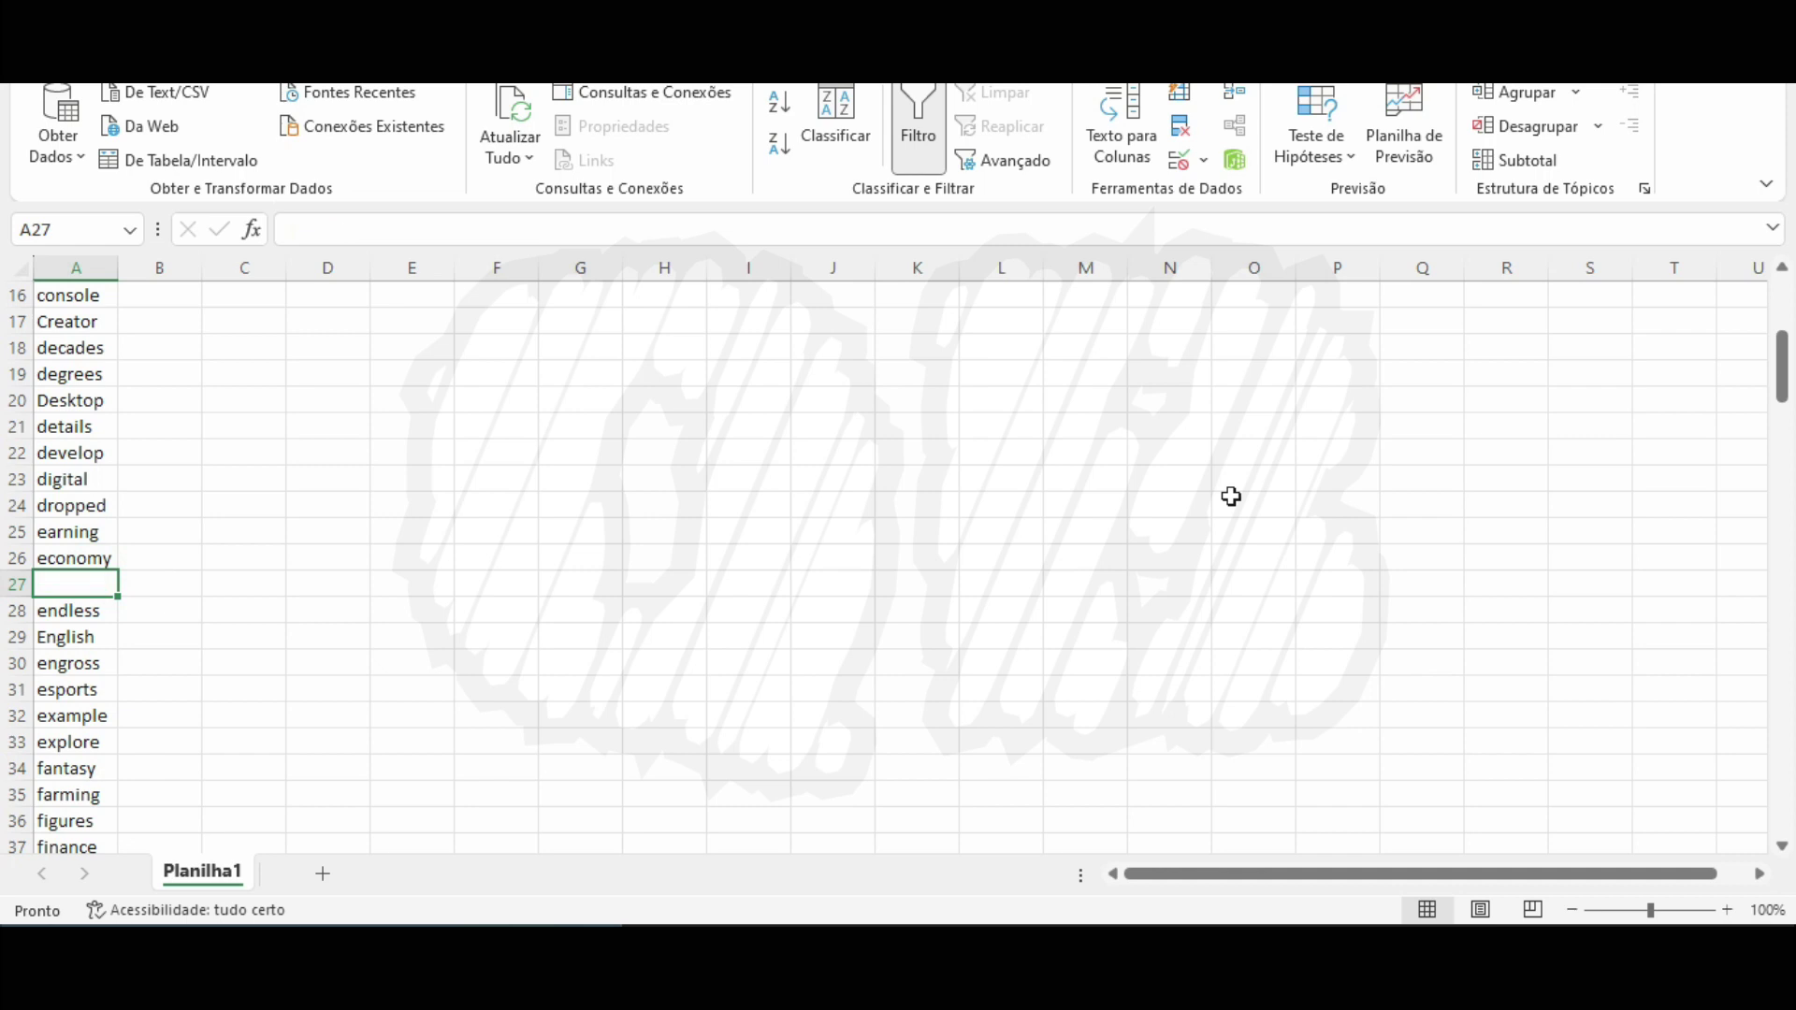
key("Down")
key("Down")
key("Down")
key("Down")
key("Down")
key("Down")
key("Down")
key("Down")
key("Down")
key("Down")
key("Down")
key("Down")
key("Down")
key("Down")
key("Down")
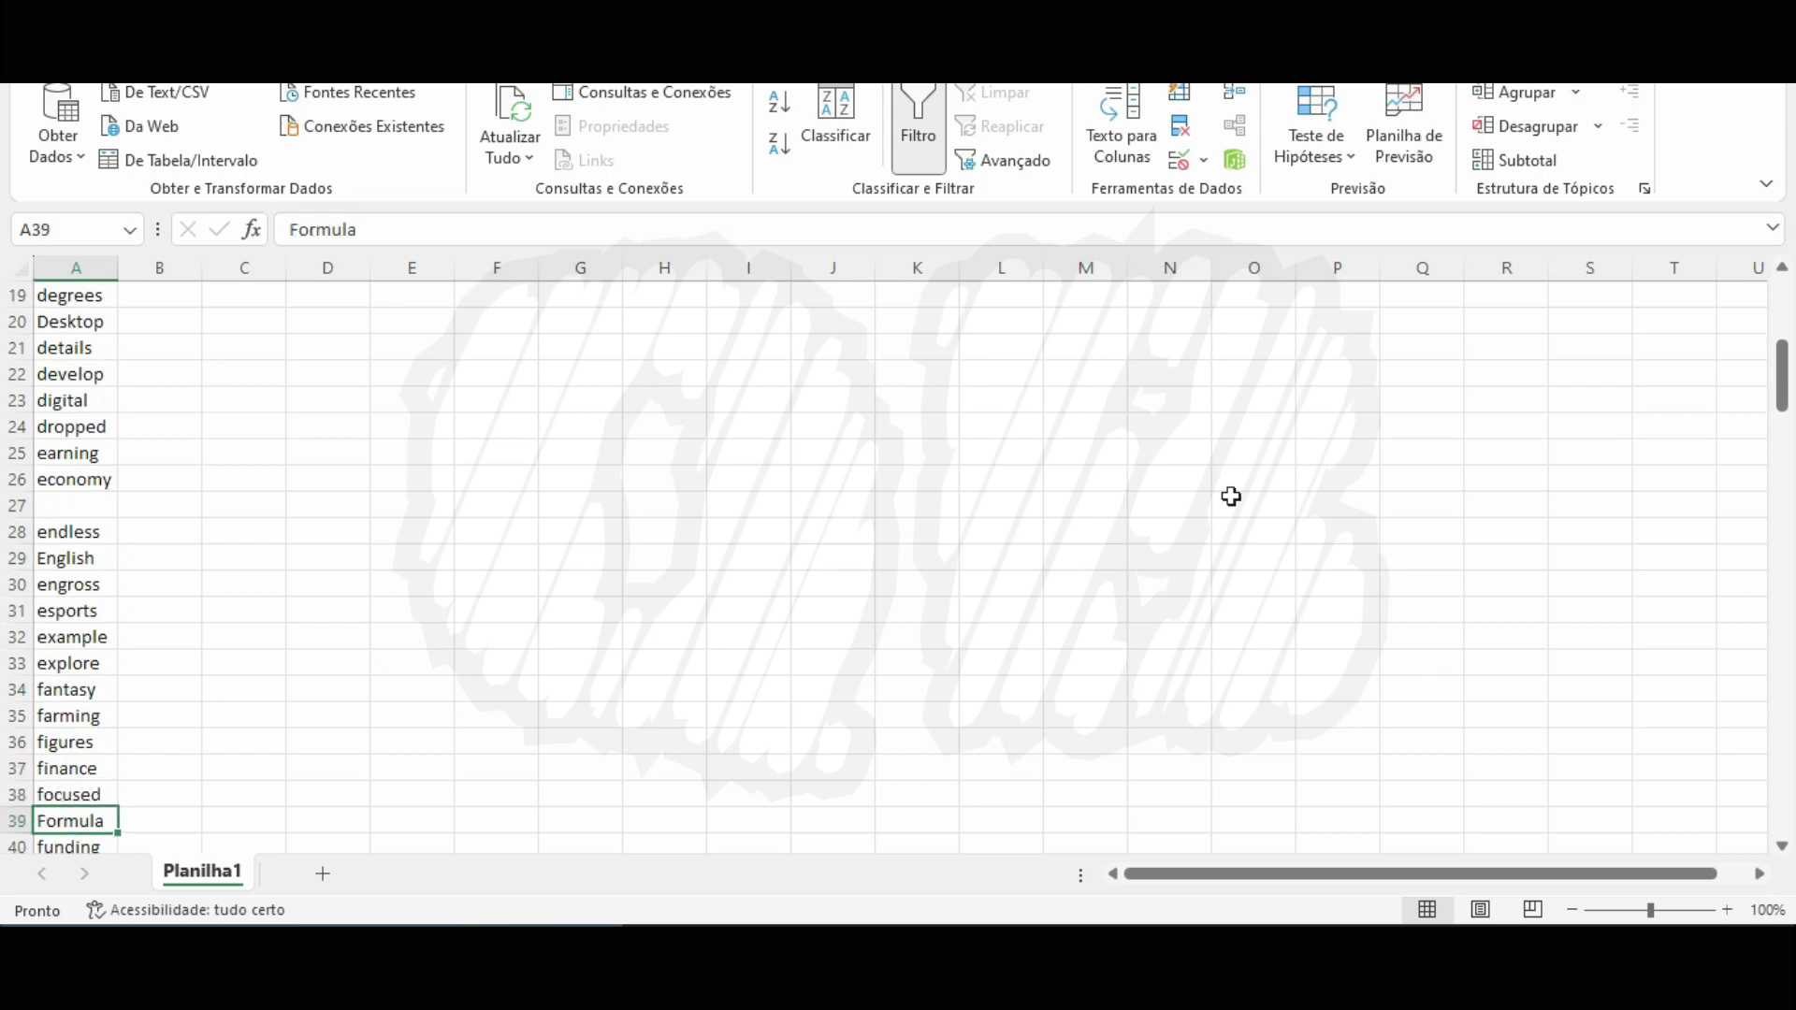
key("Down")
key("Down")
key("Down")
key("Up")
key("Up")
key("Delete")
key("Down")
key("Delete")
key("Down")
key("Delete")
Clear the entry "hacked," in cell A48 and the unwanted entry in cell A53.
key("Down")
key("Down")
key("Down")
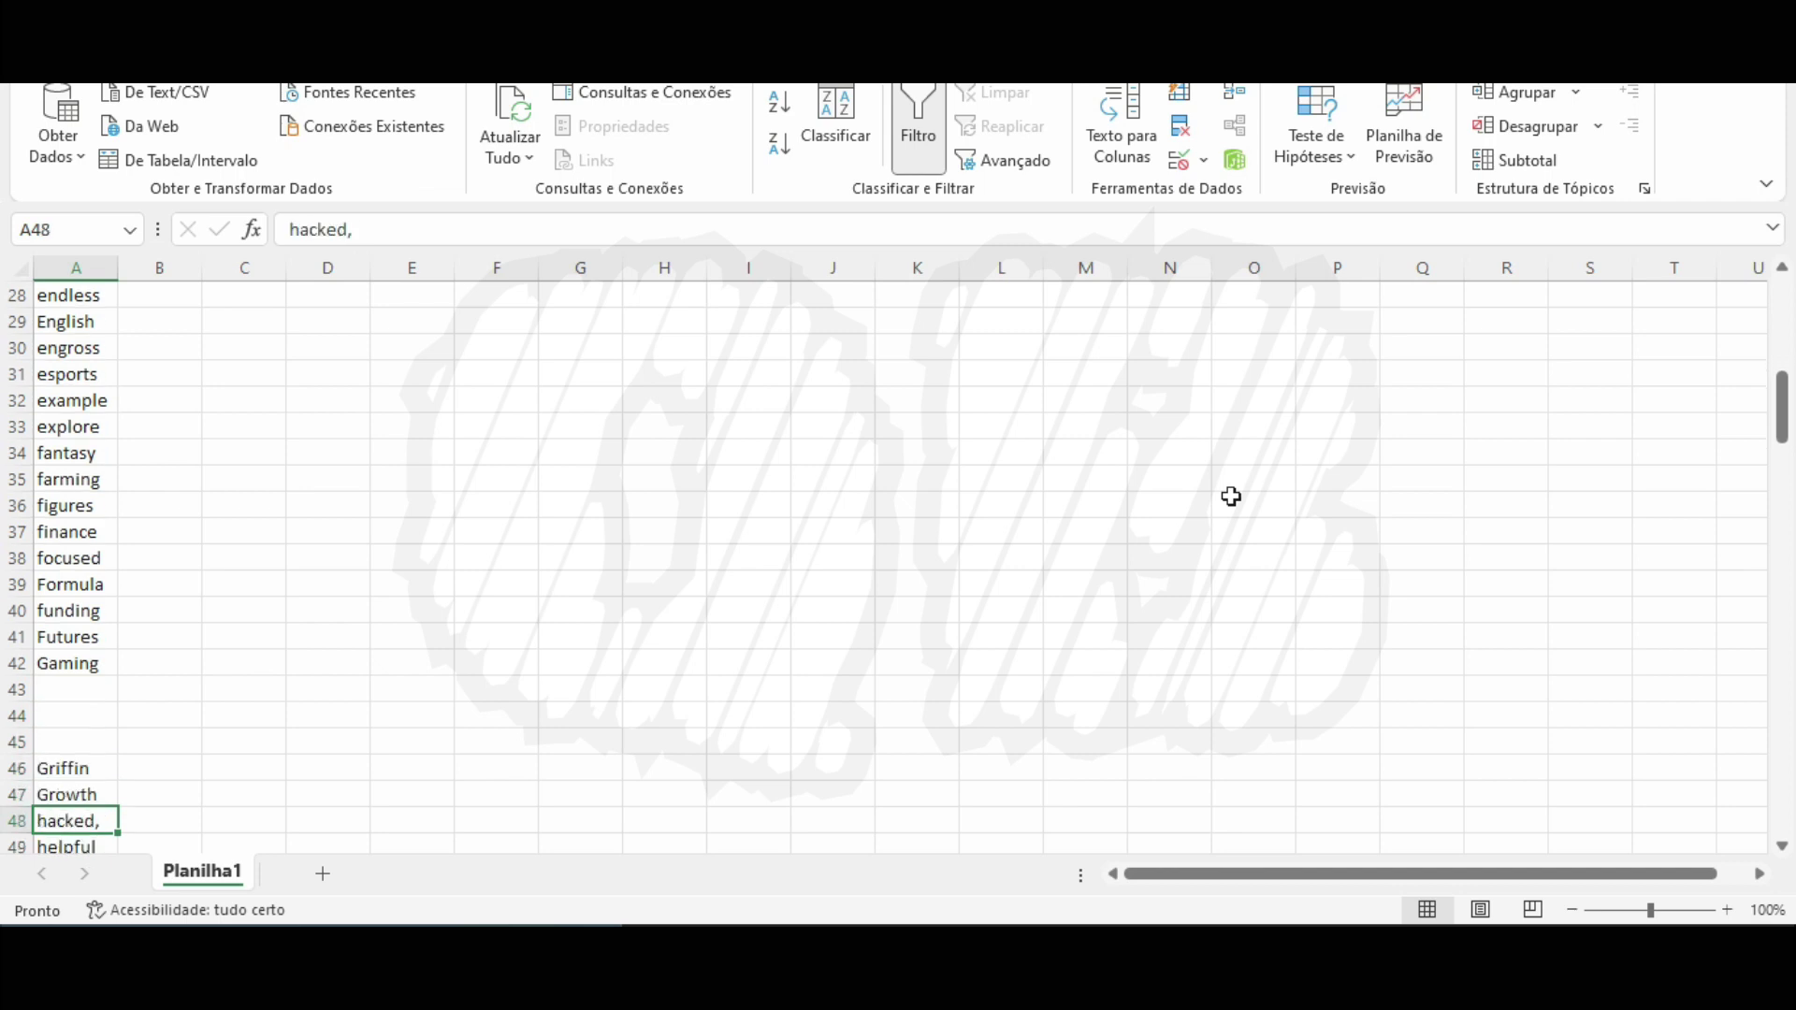
key("Delete")
key("Down")
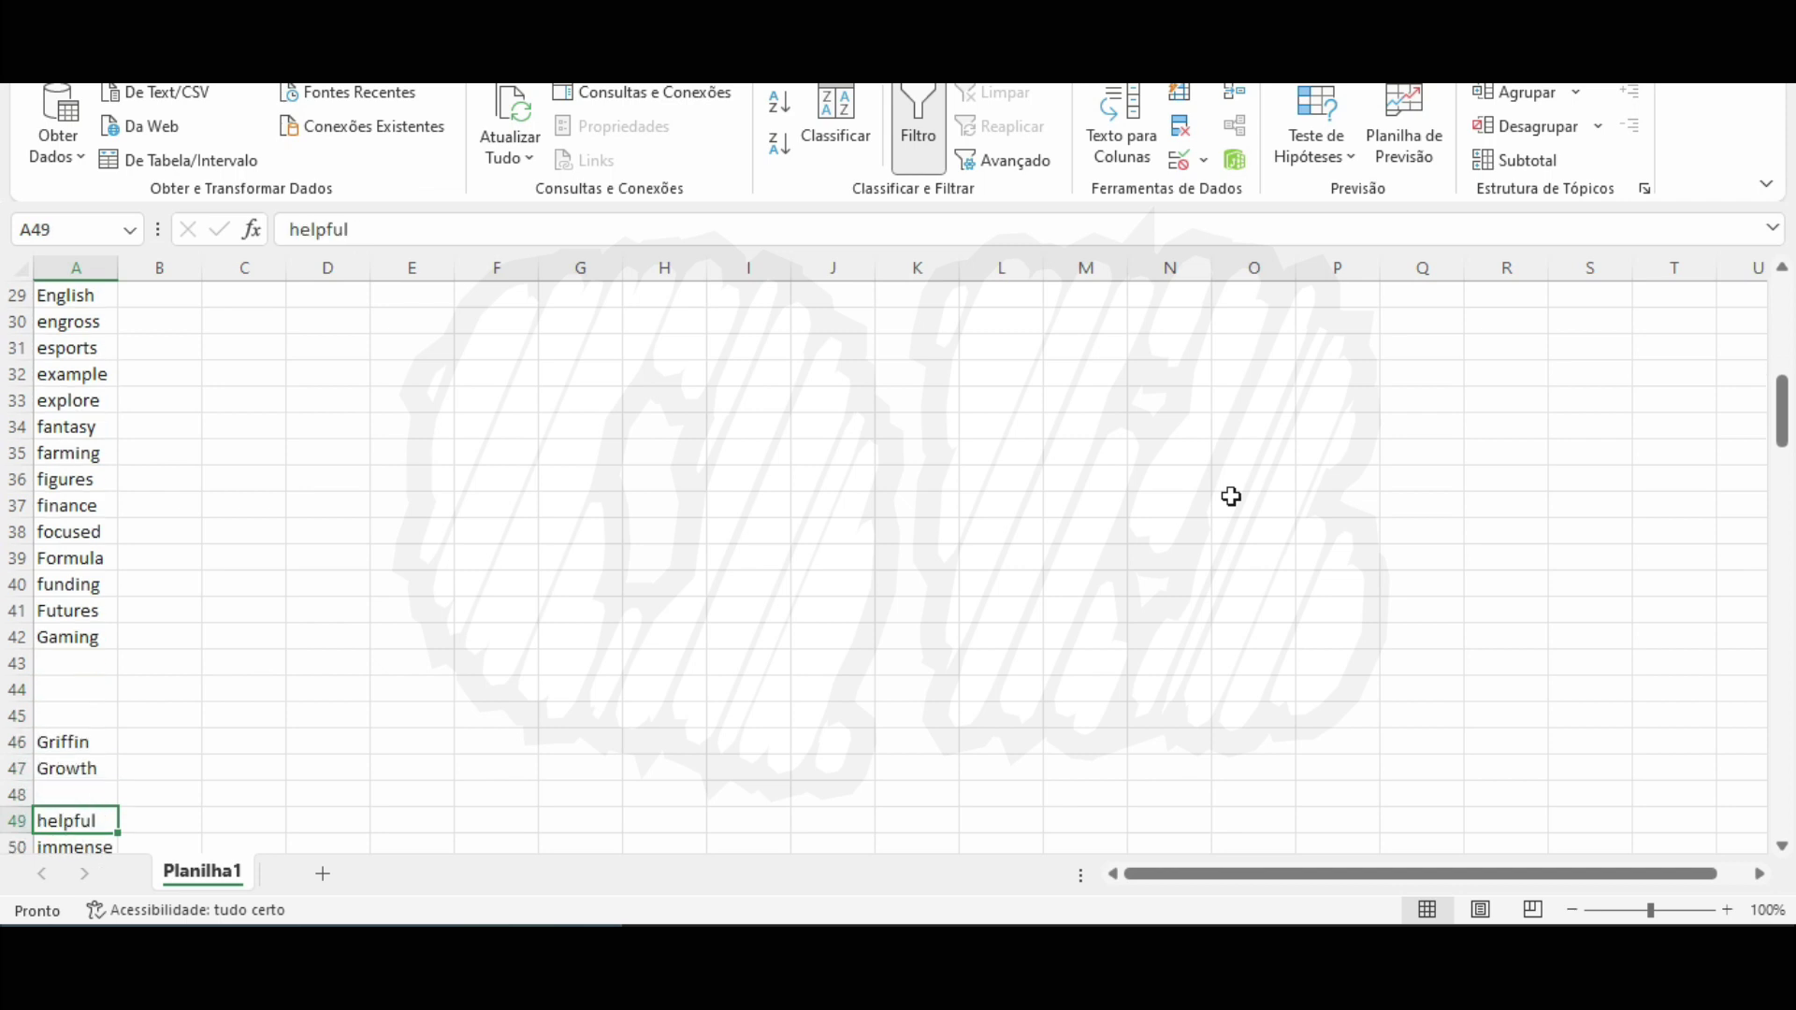
key("Down")
key("Down")
key("Down")
key("Down")
key("Down")
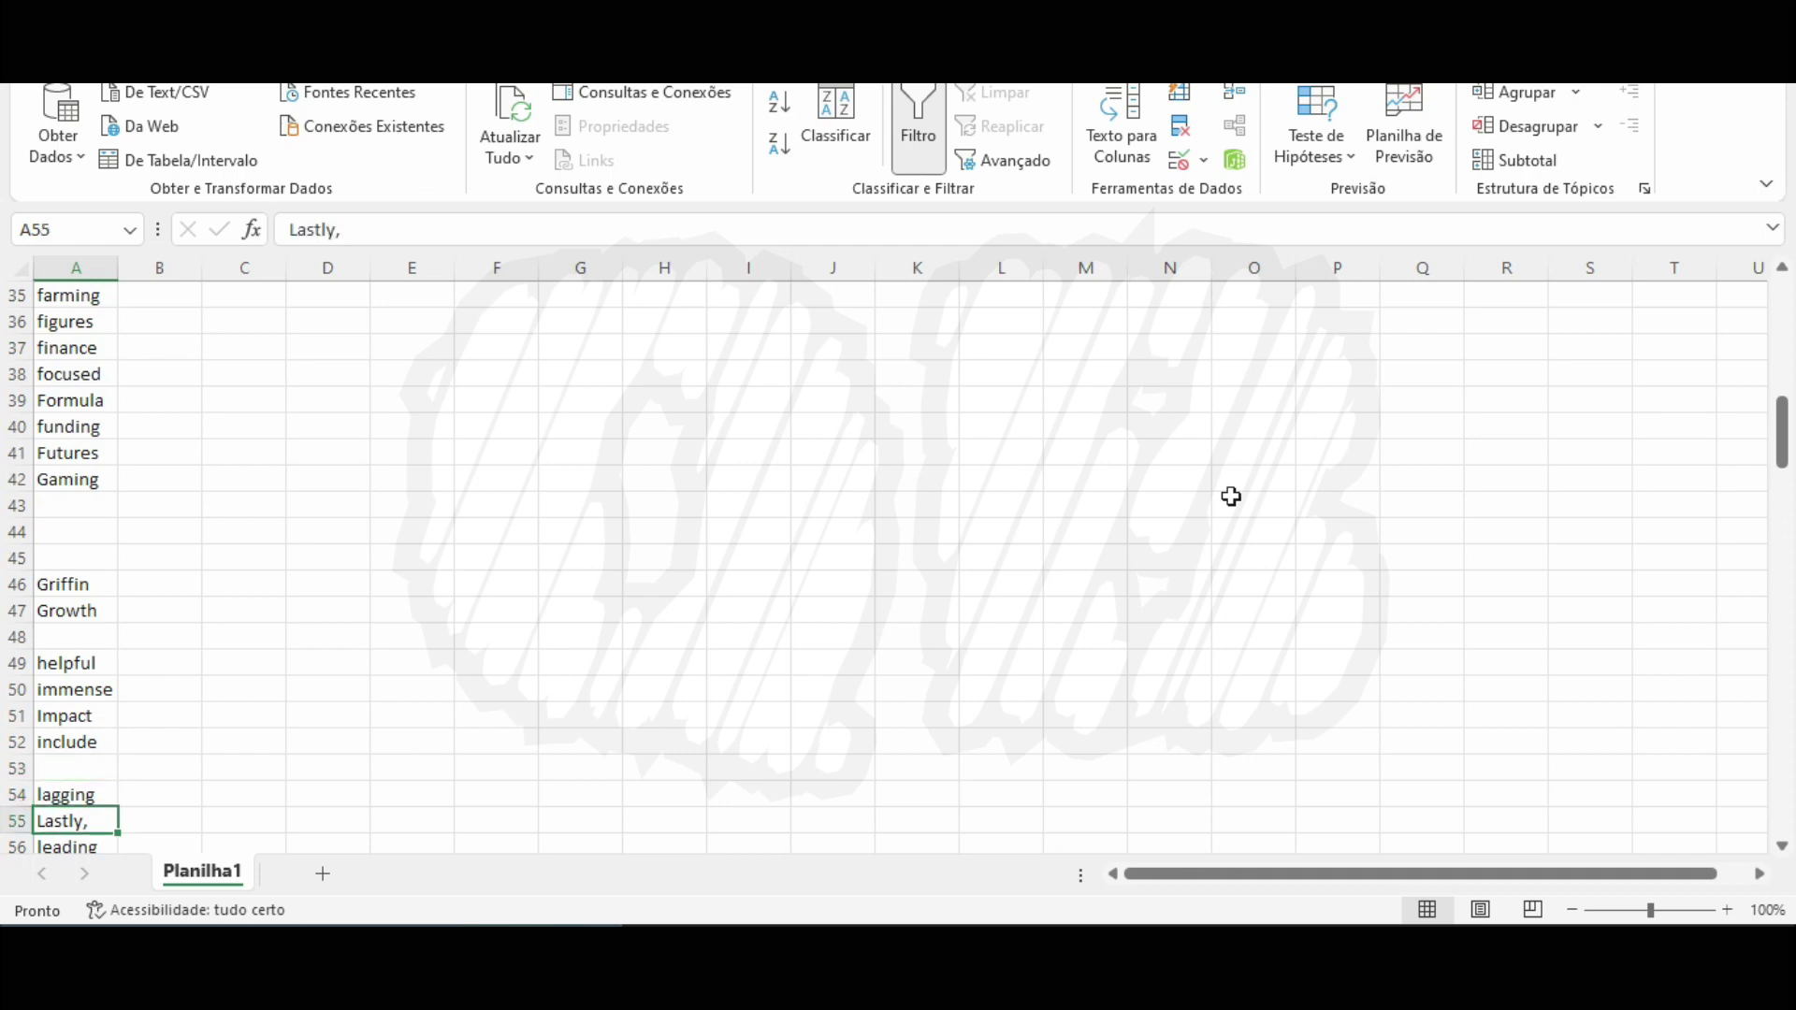
Clear "Lastly," in cell A55 and the punctuated "market" entries in cells A59 and A60.
key("Down")
key("Down")
key("Down")
key("Down")
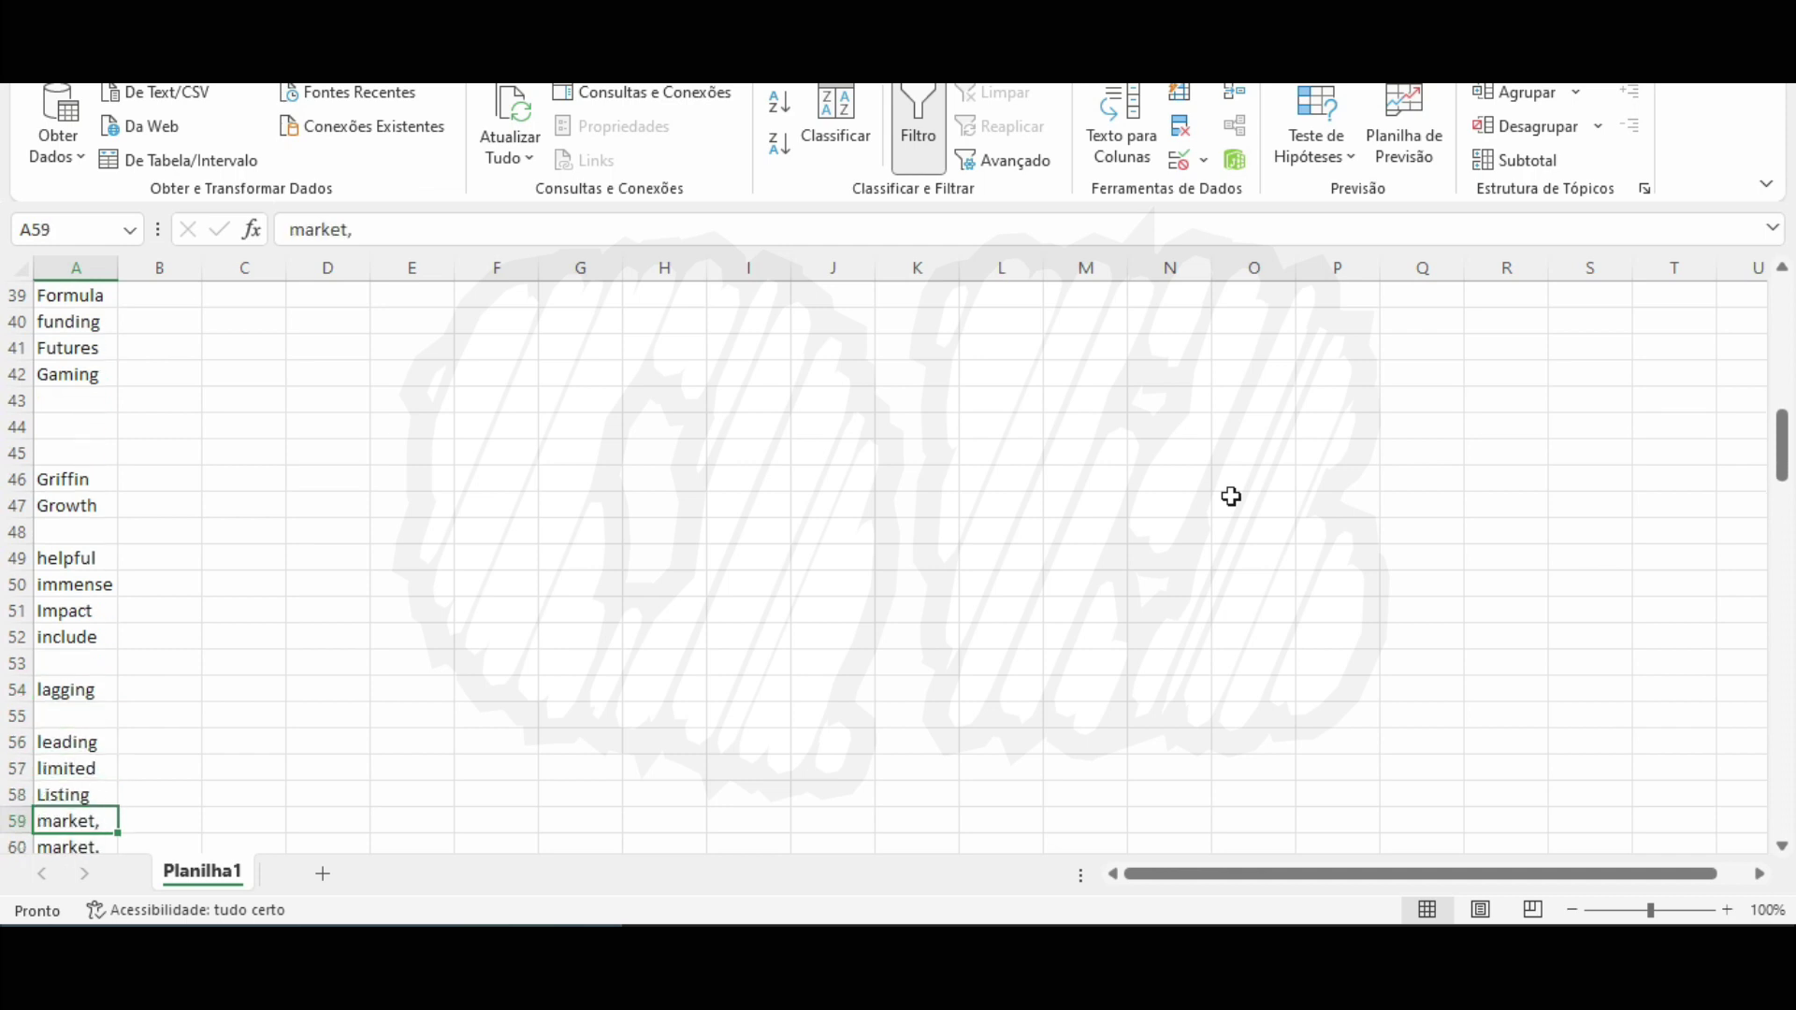
key("Delete")
key("Down")
key("Down")
key("Down")
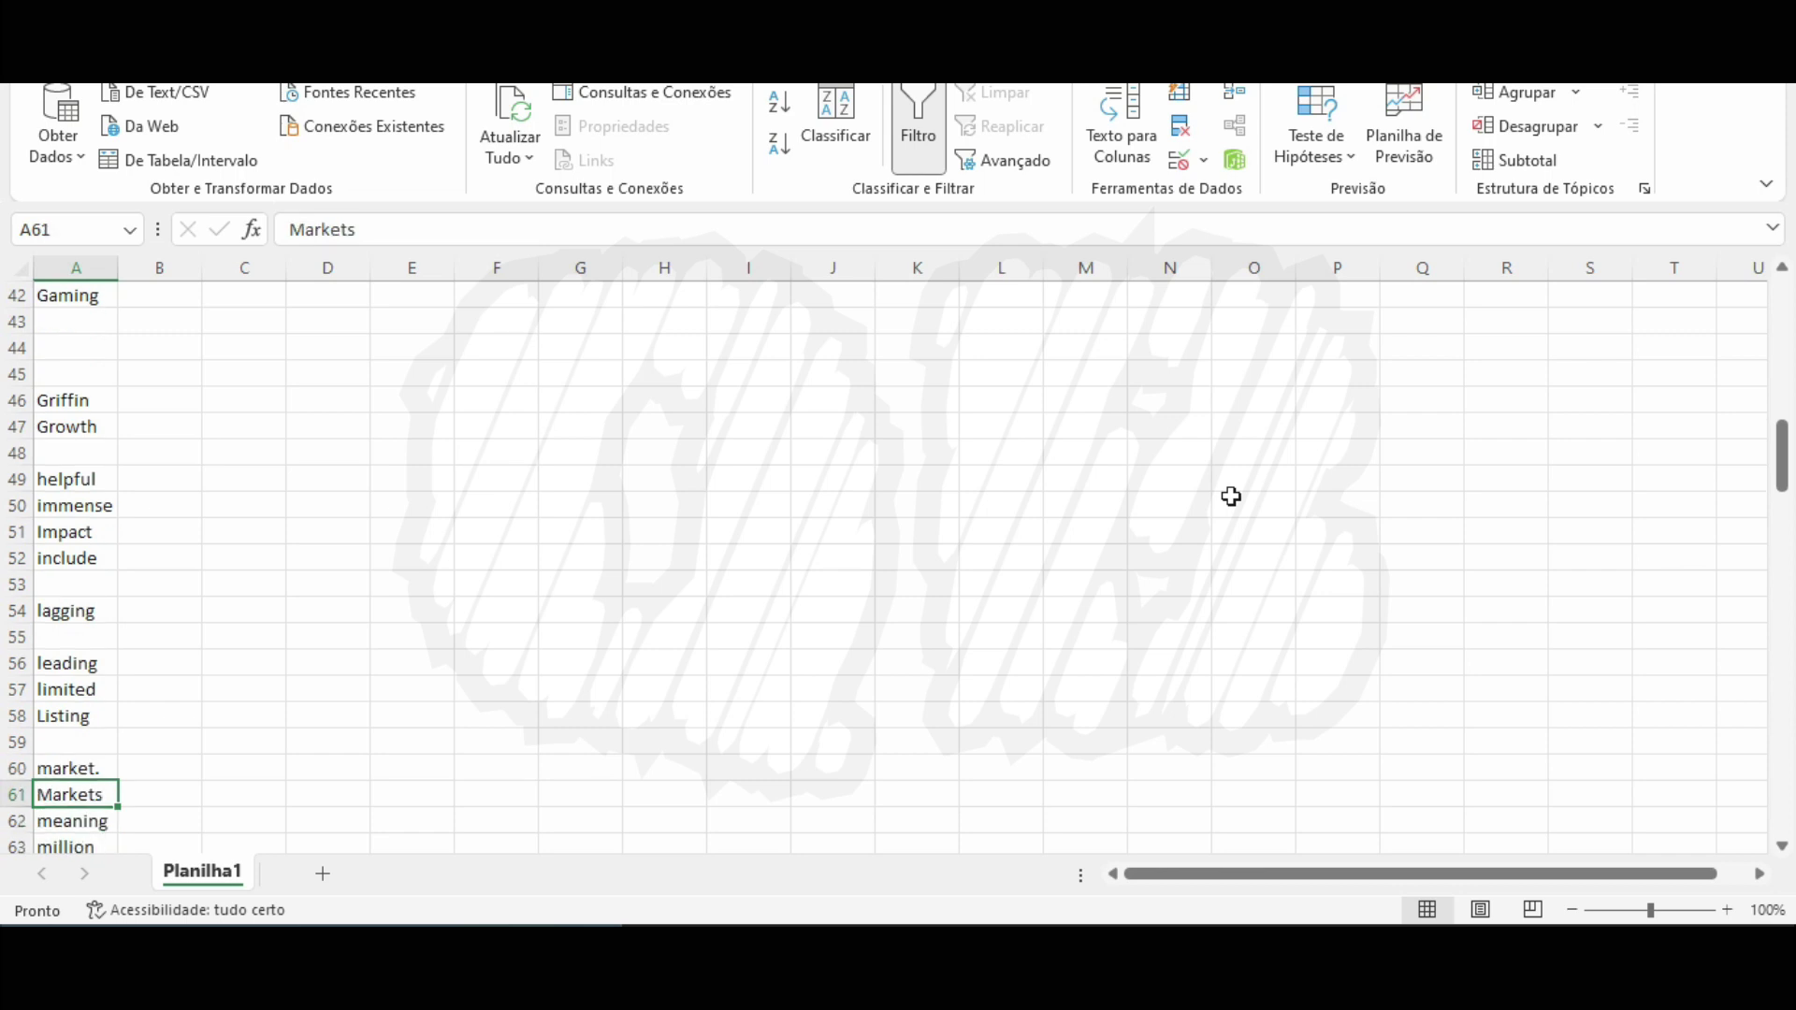
key("Down")
key("Down")
Clear "mobile," in cell A64 and the other unwanted entry between rows 65 and 76.
key("Down")
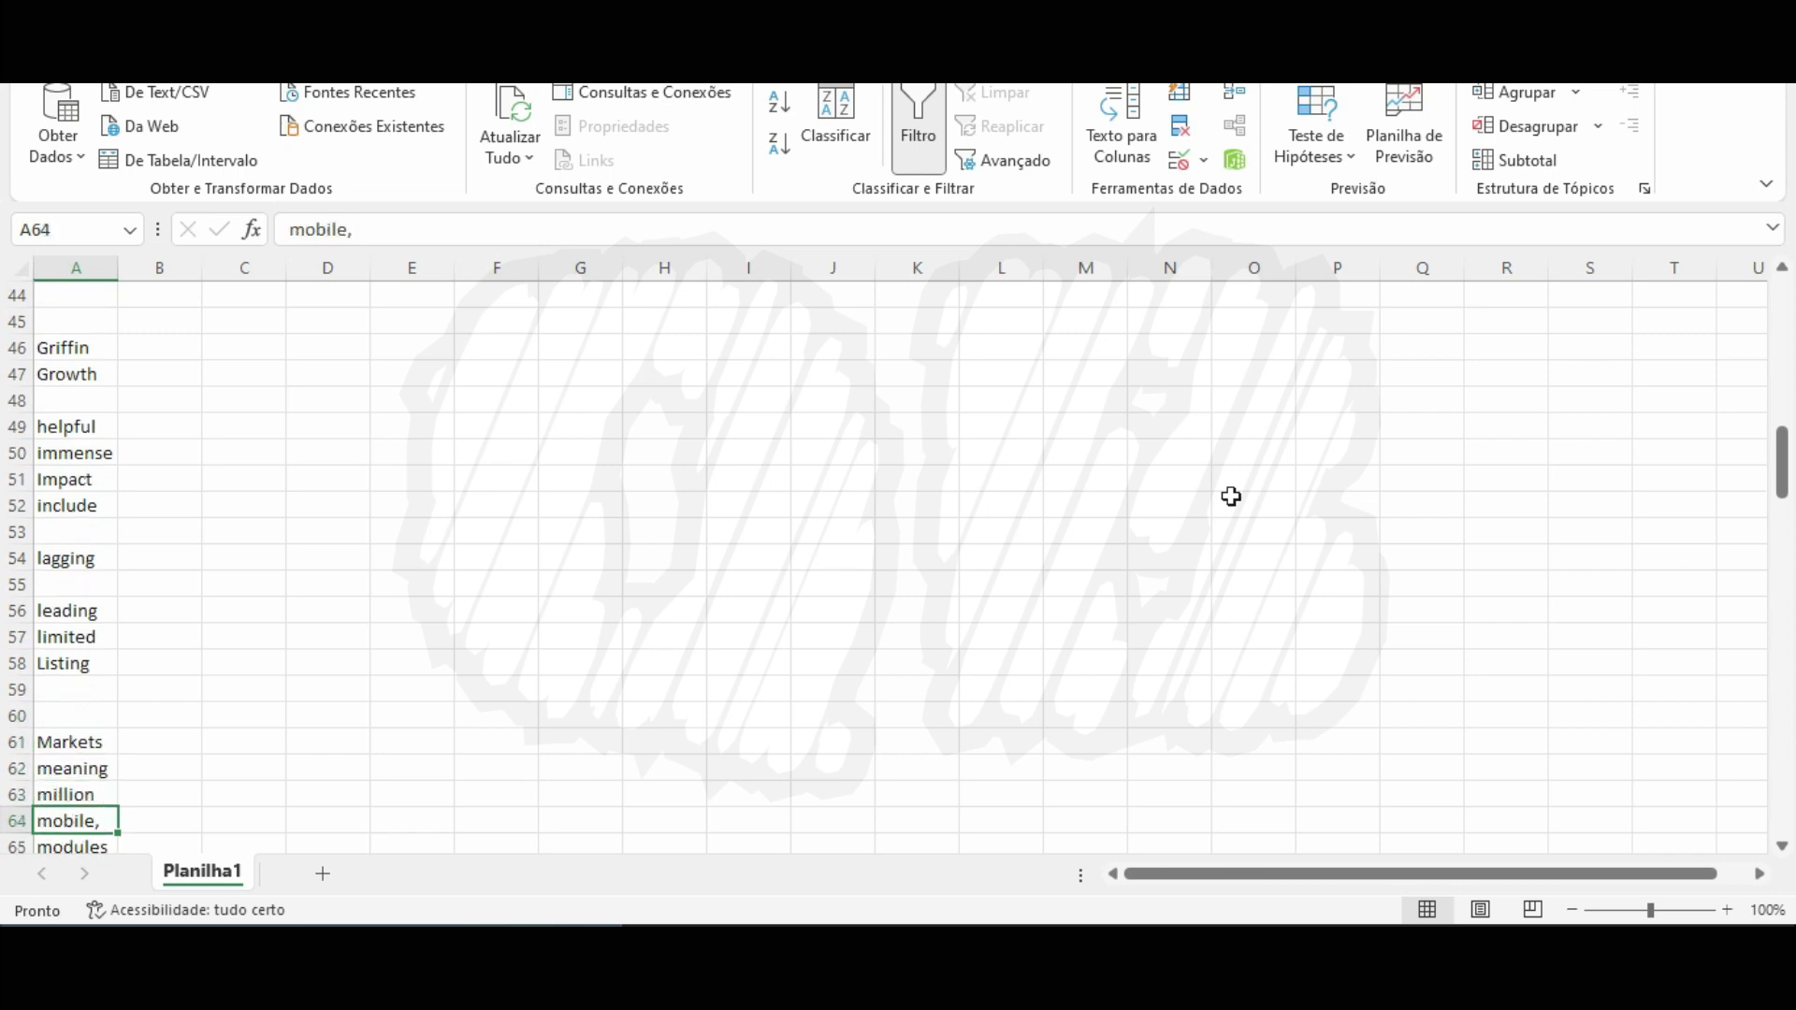
key("Down")
key("Down")
key("Down")
key("Down")
key("Down")
key("Down")
key("Down")
key("Down")
key("Down")
key("Down")
key("Down")
key("Down")
key("Up")
key("Up")
key("Up")
key("Up")
key("Down")
key("Delete")
Check the words further down column A and clear the unwanted entry in cell A95.
key("Down")
key("Down")
key("Down")
key("Down")
key("Down")
key("Down")
key("Down")
key("Down")
key("Down")
key("Down")
key("Down")
key("Down")
key("Down")
key("Down")
key("Down")
key("Down")
key("Down")
key("Down")
key("Down")
key("Down")
key("Down")
key("Down")
key("Down")
key("Down")
key("Down")
key("Down")
key("Down")
key("Down")
key("Down")
key("Down")
key("Down")
key("Down")
key("Down")
key("Down")
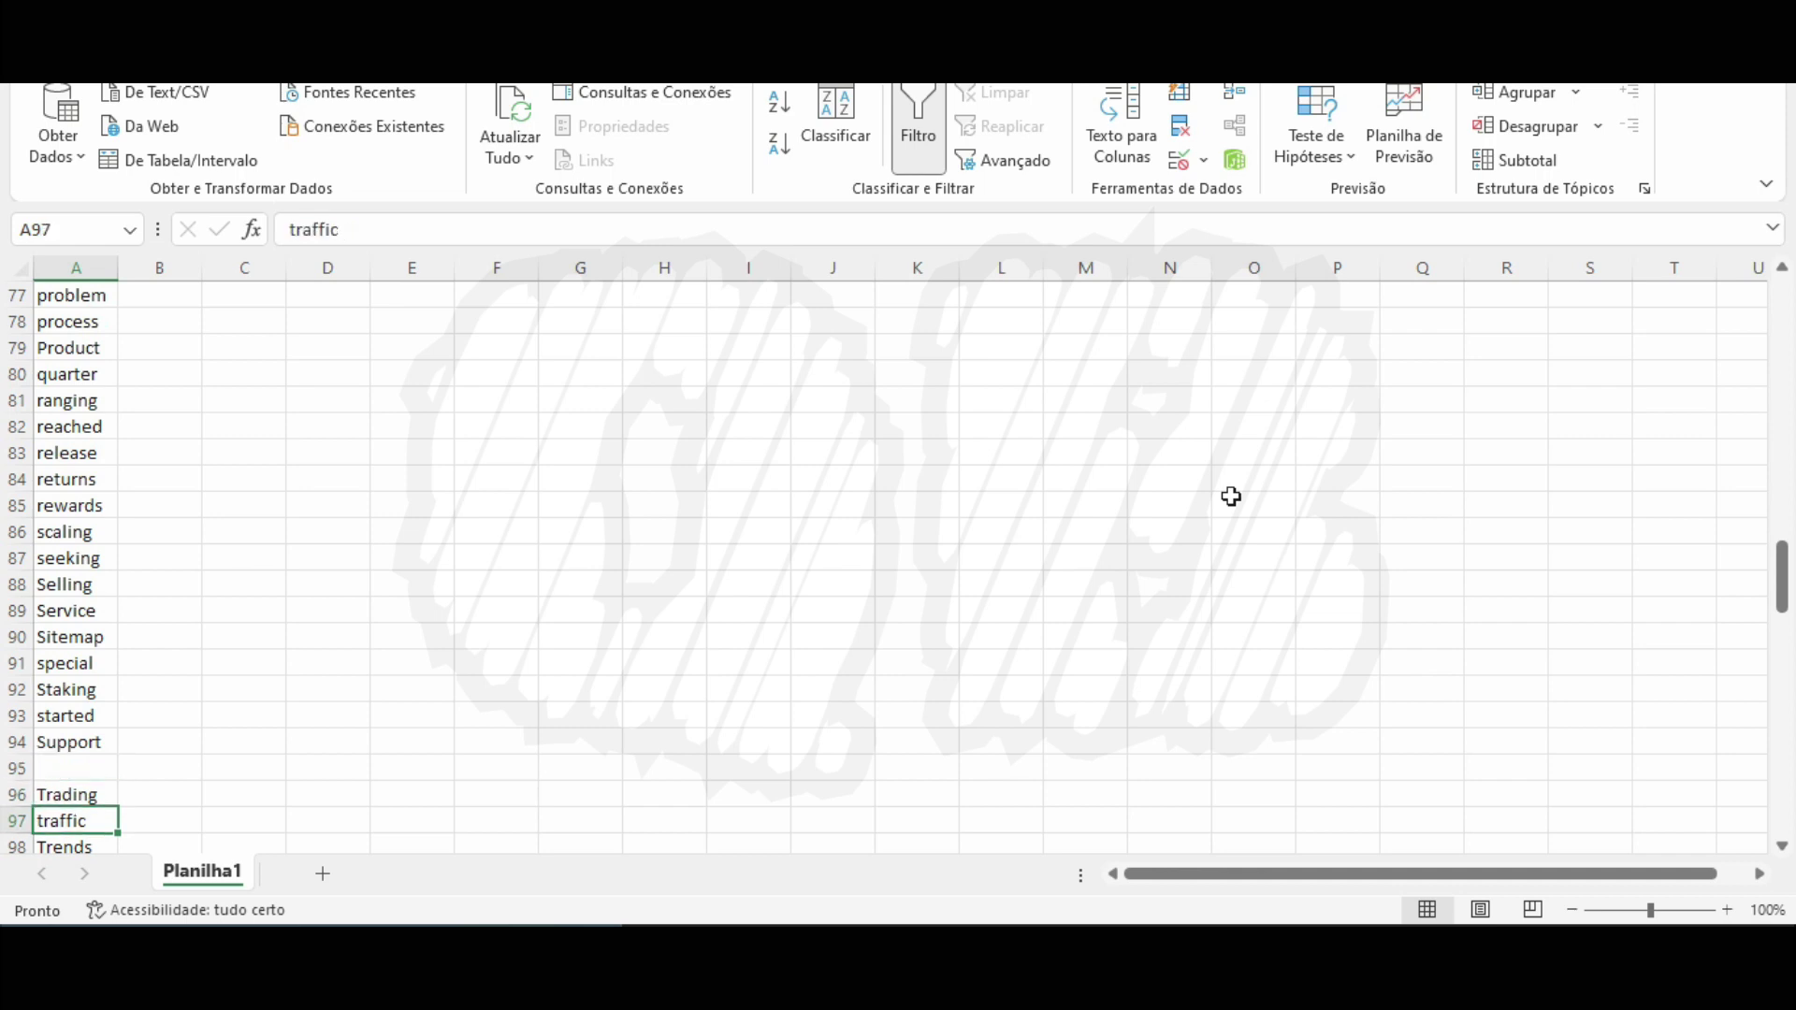
Check the words through the end of column A and clear the punctuated "weekly" entry in cell A108.
key("Down")
key("Down")
key("Down")
key("Down")
key("Down")
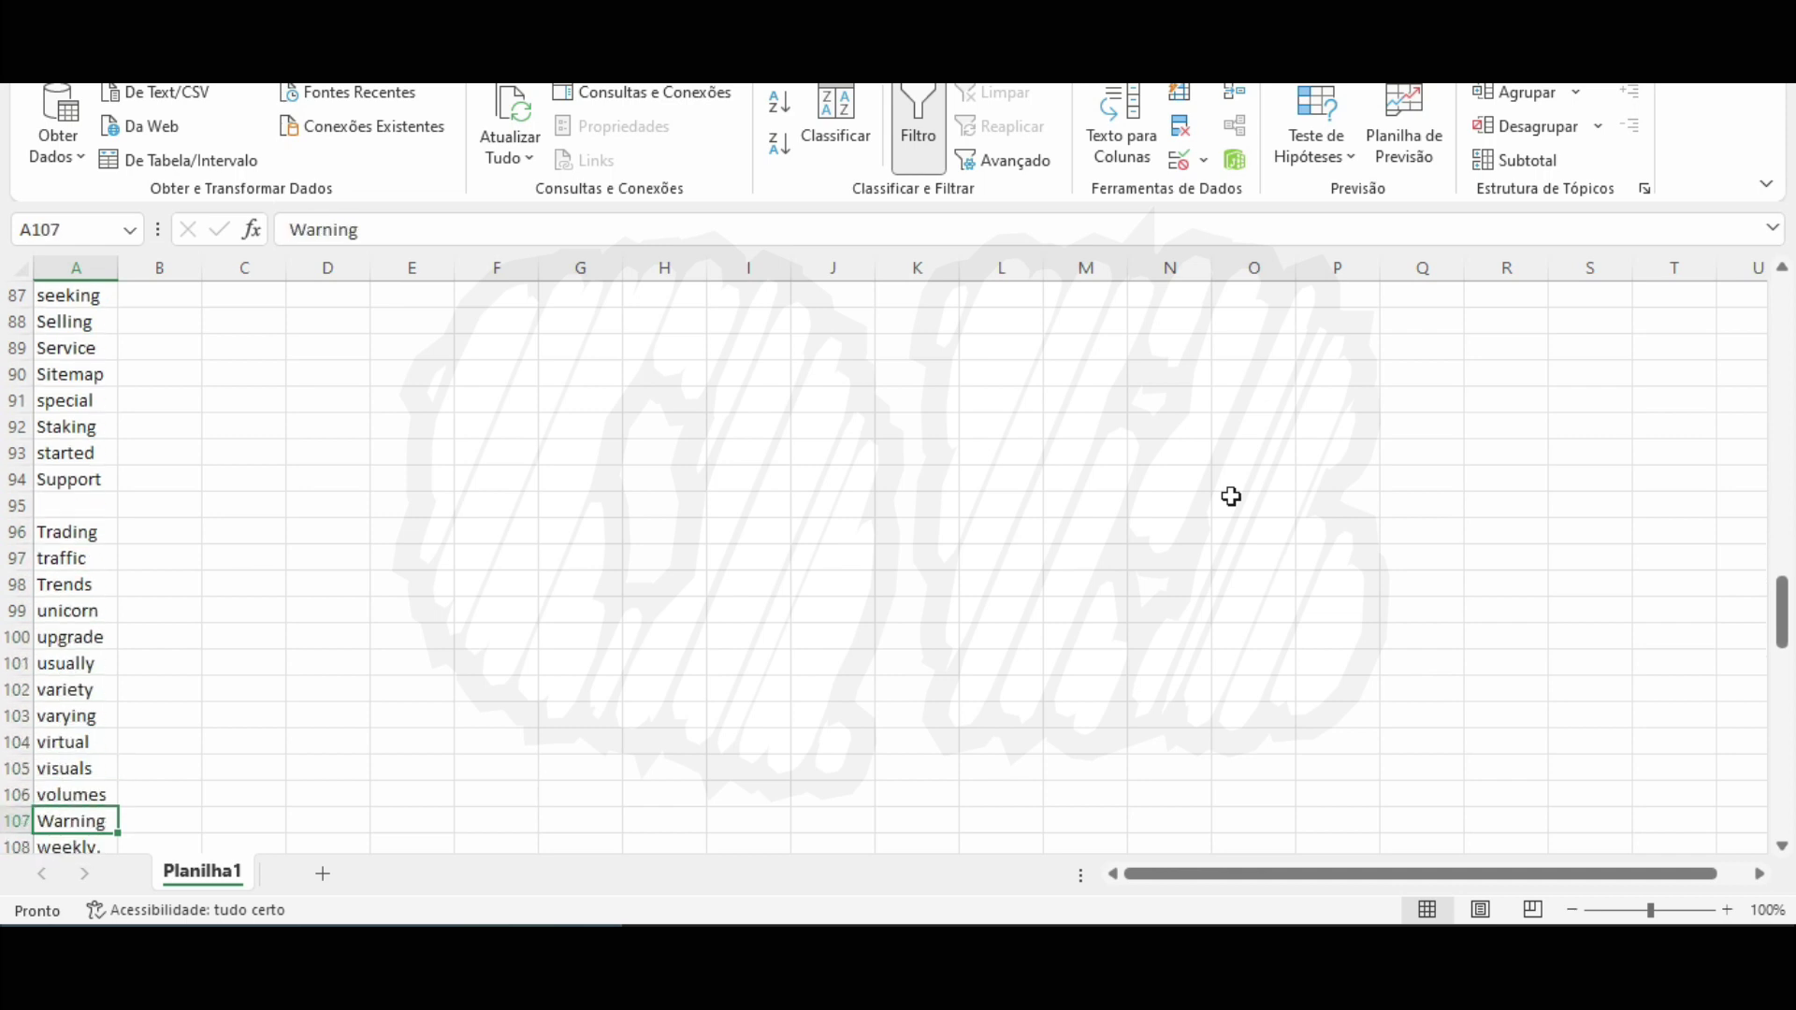
key("Up")
key("Up")
key("Delete")
key("Down")
Sort column A from A to Z again to close the gaps left by the cleared cells.
key("Right")
key("ctrl+Up")
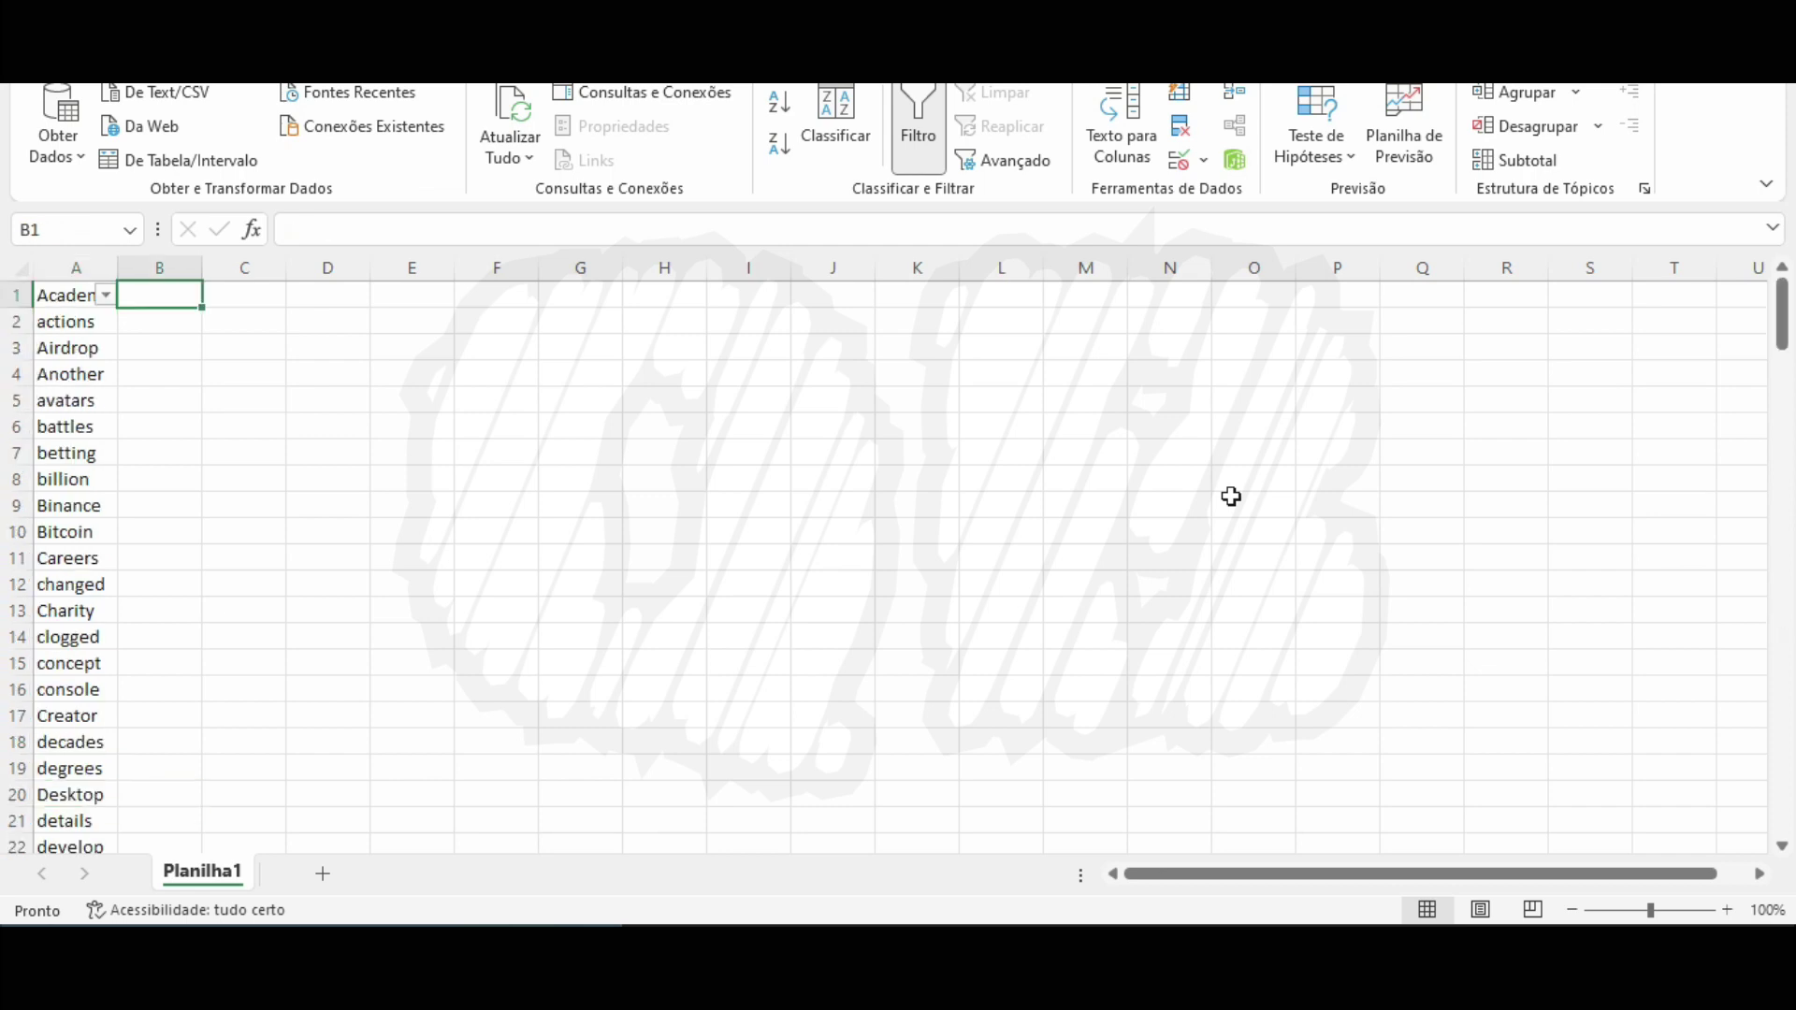
left_click(106, 295)
left_click(105, 339)
Enter the formula =NÚM.CARACT(A1) in cell B1 to count the characters of the first word.
left_click(166, 299)
type("=")
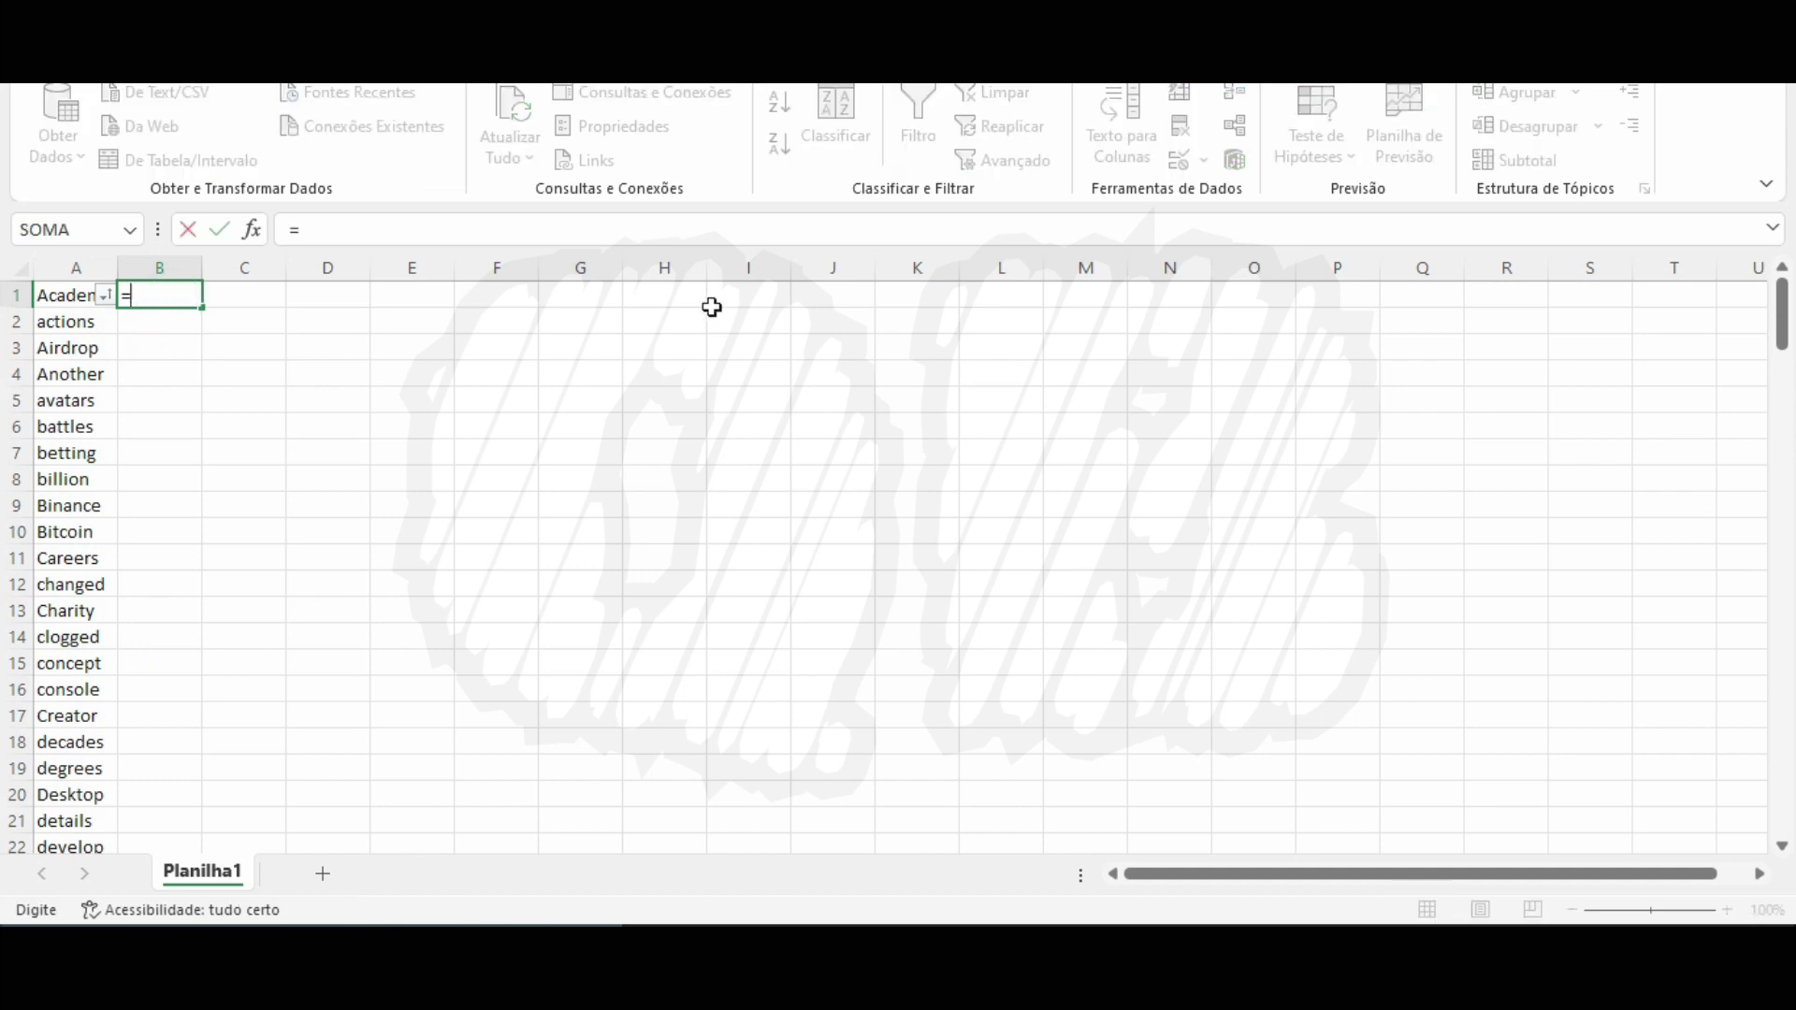
type("nu")
double_click(201, 435)
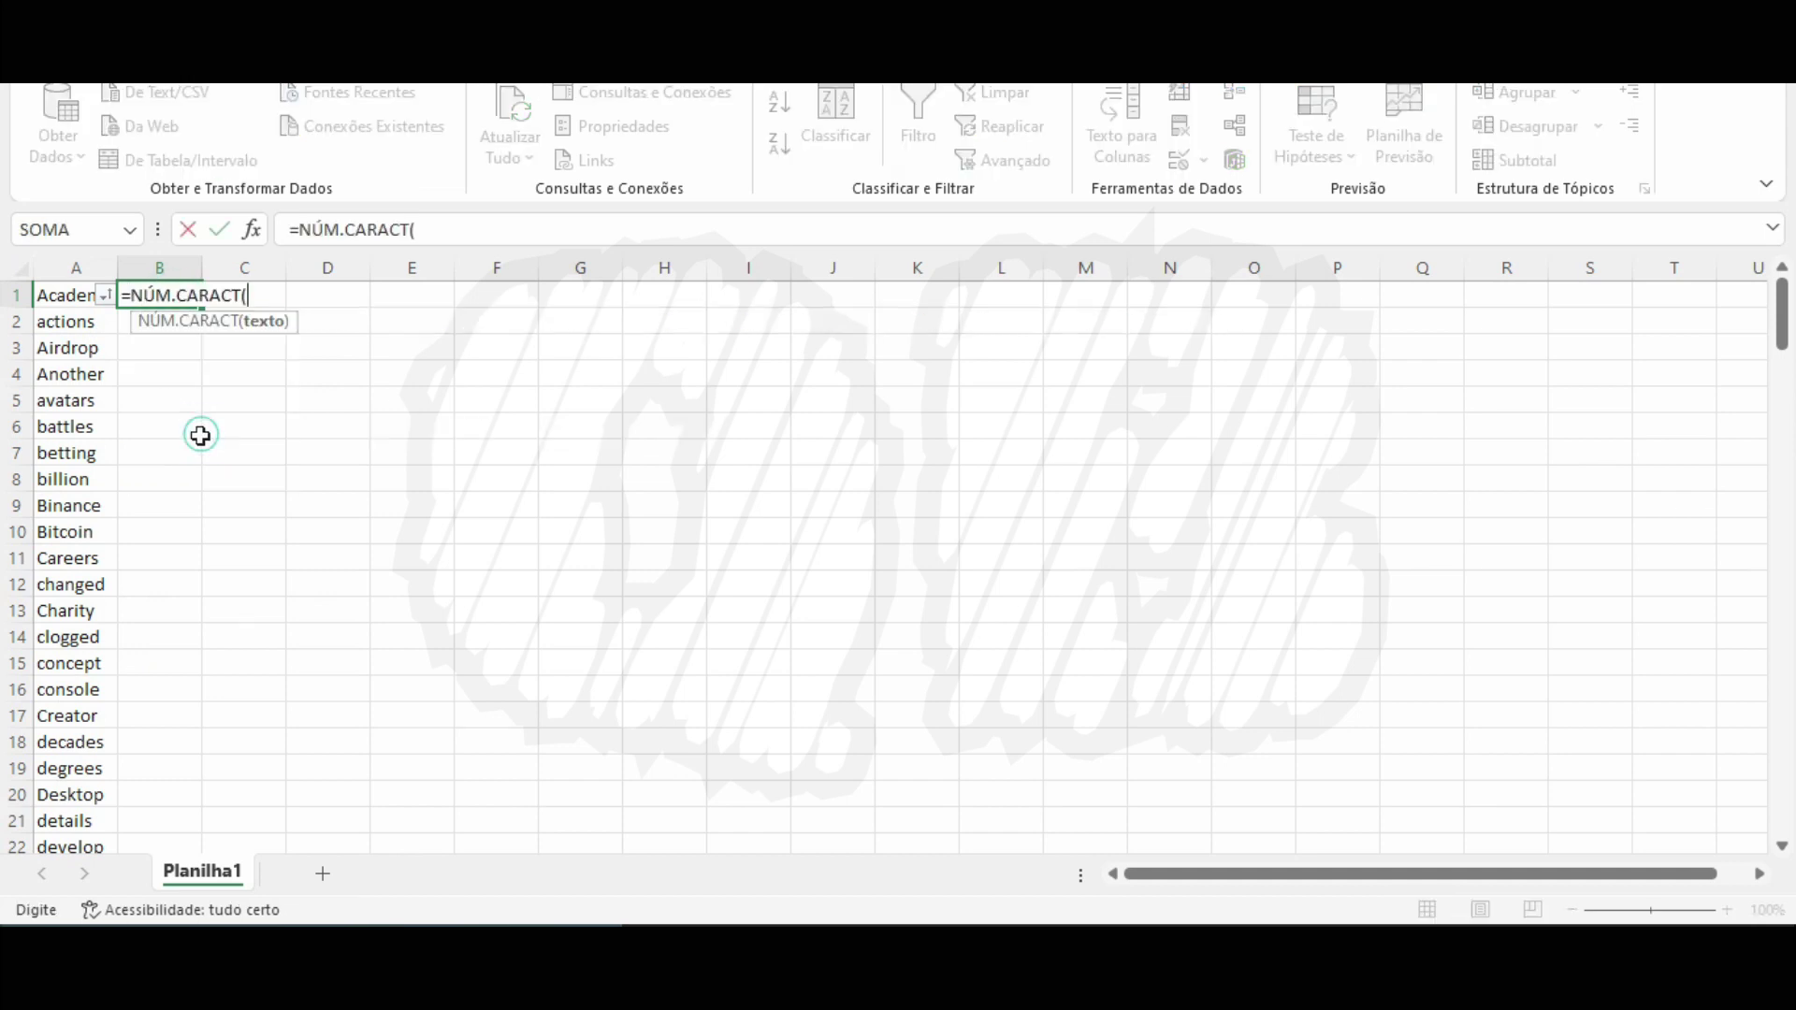
left_click(73, 292)
key("ctrl+Return")
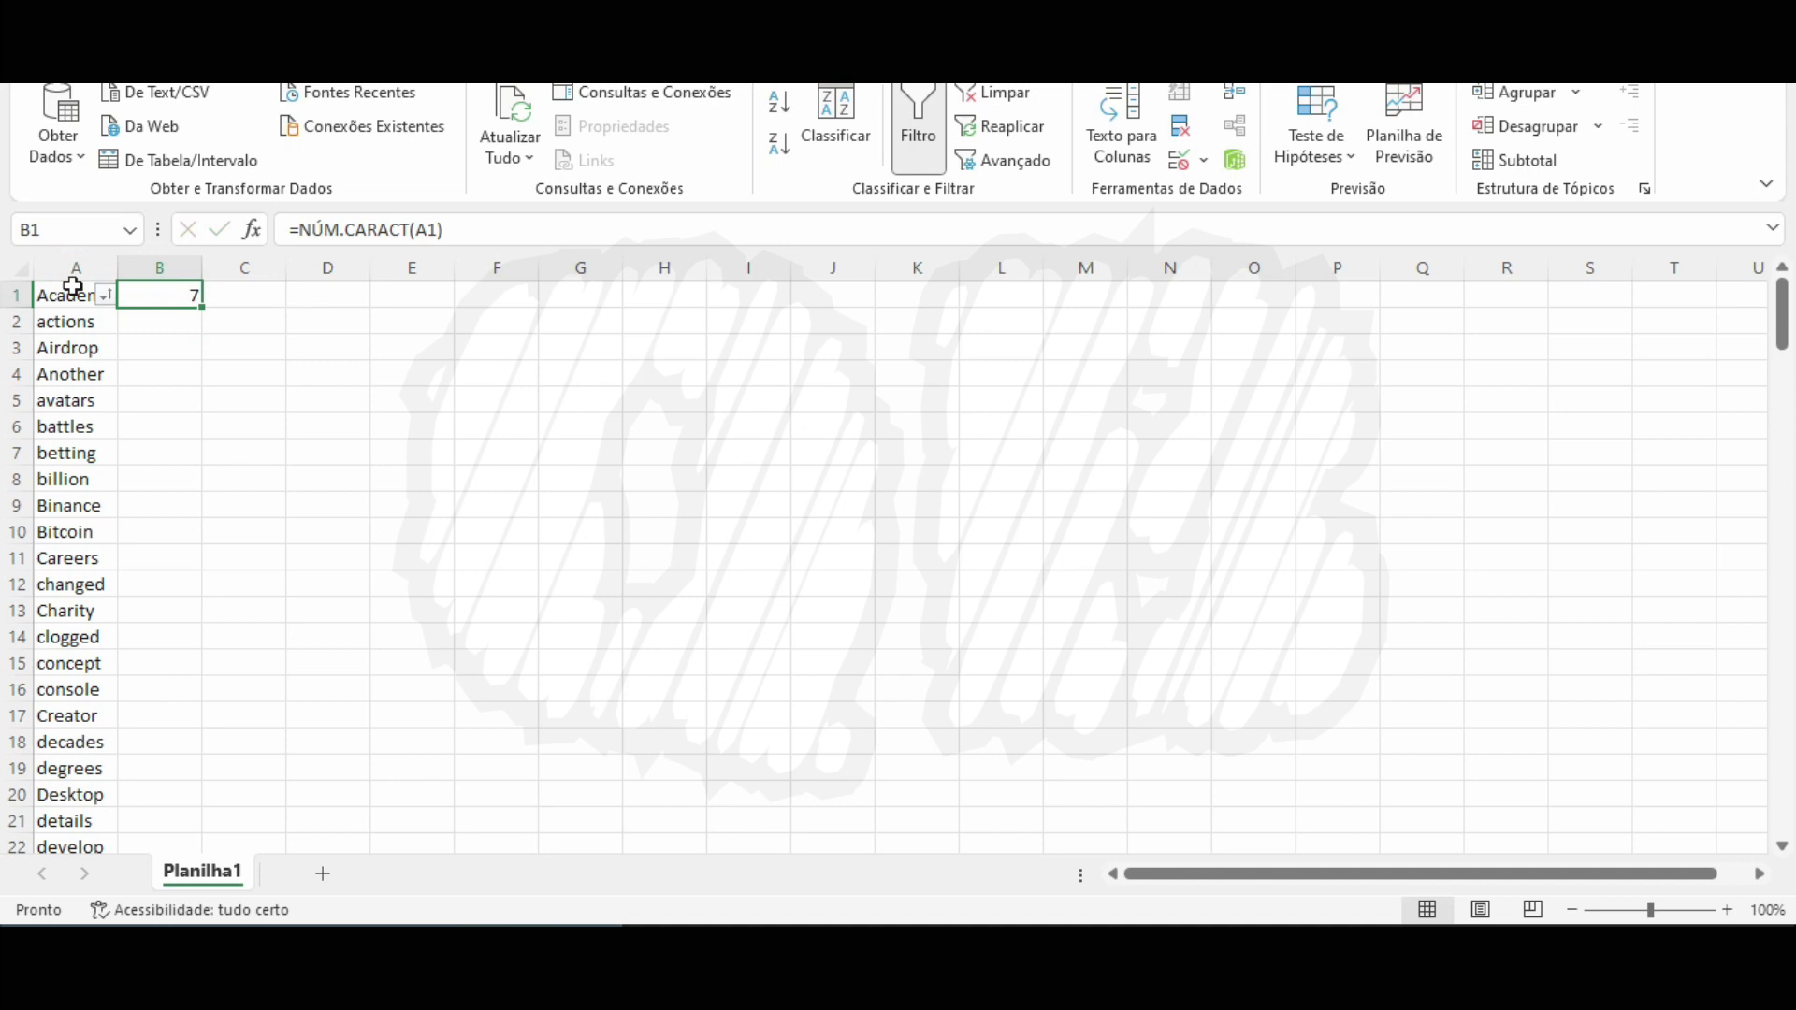
Copy the character-count formula from B1 down column B to the last word in row 96.
key("ctrl+c")
key("Left")
key("ctrl+Down")
key("Right")
key("ctrl+v")
key("ctrl+c")
key("ctrl+shift+Up")
key("ctrl+v")
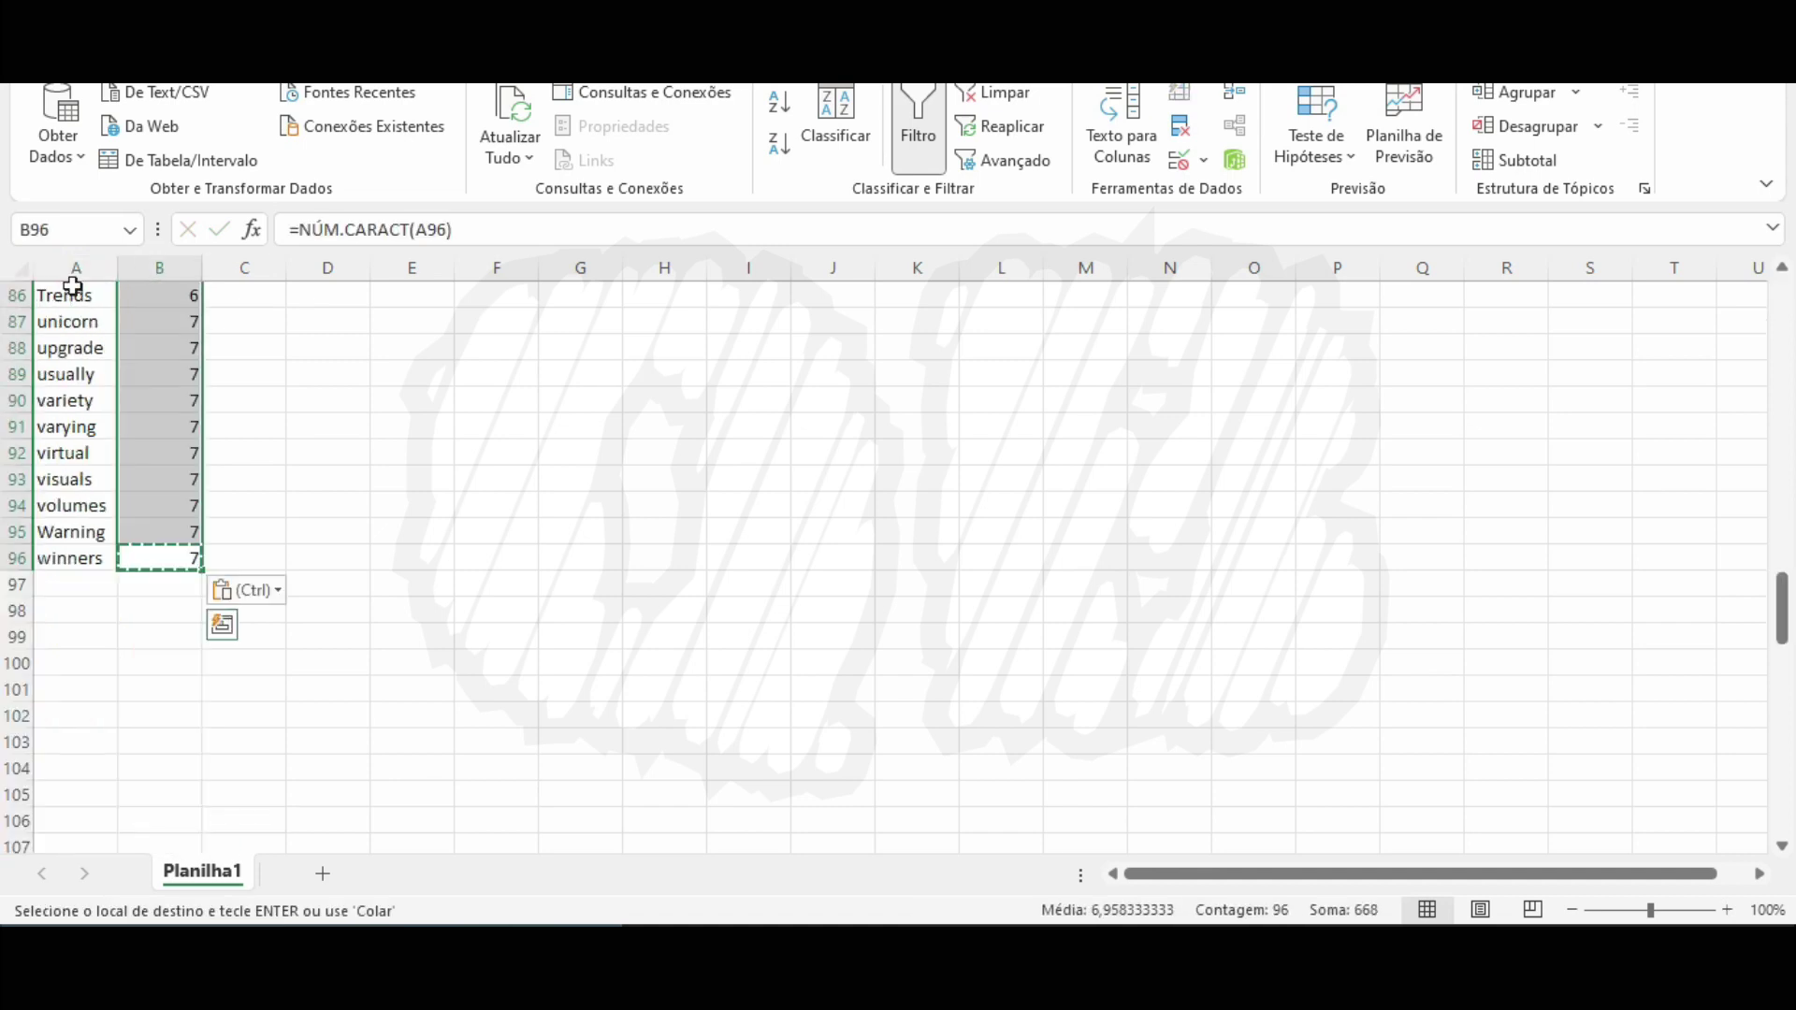
key("ctrl+Up")
Reapply the filter across columns A and B, show only the rows with length 6, and delete their contents.
left_click(919, 122)
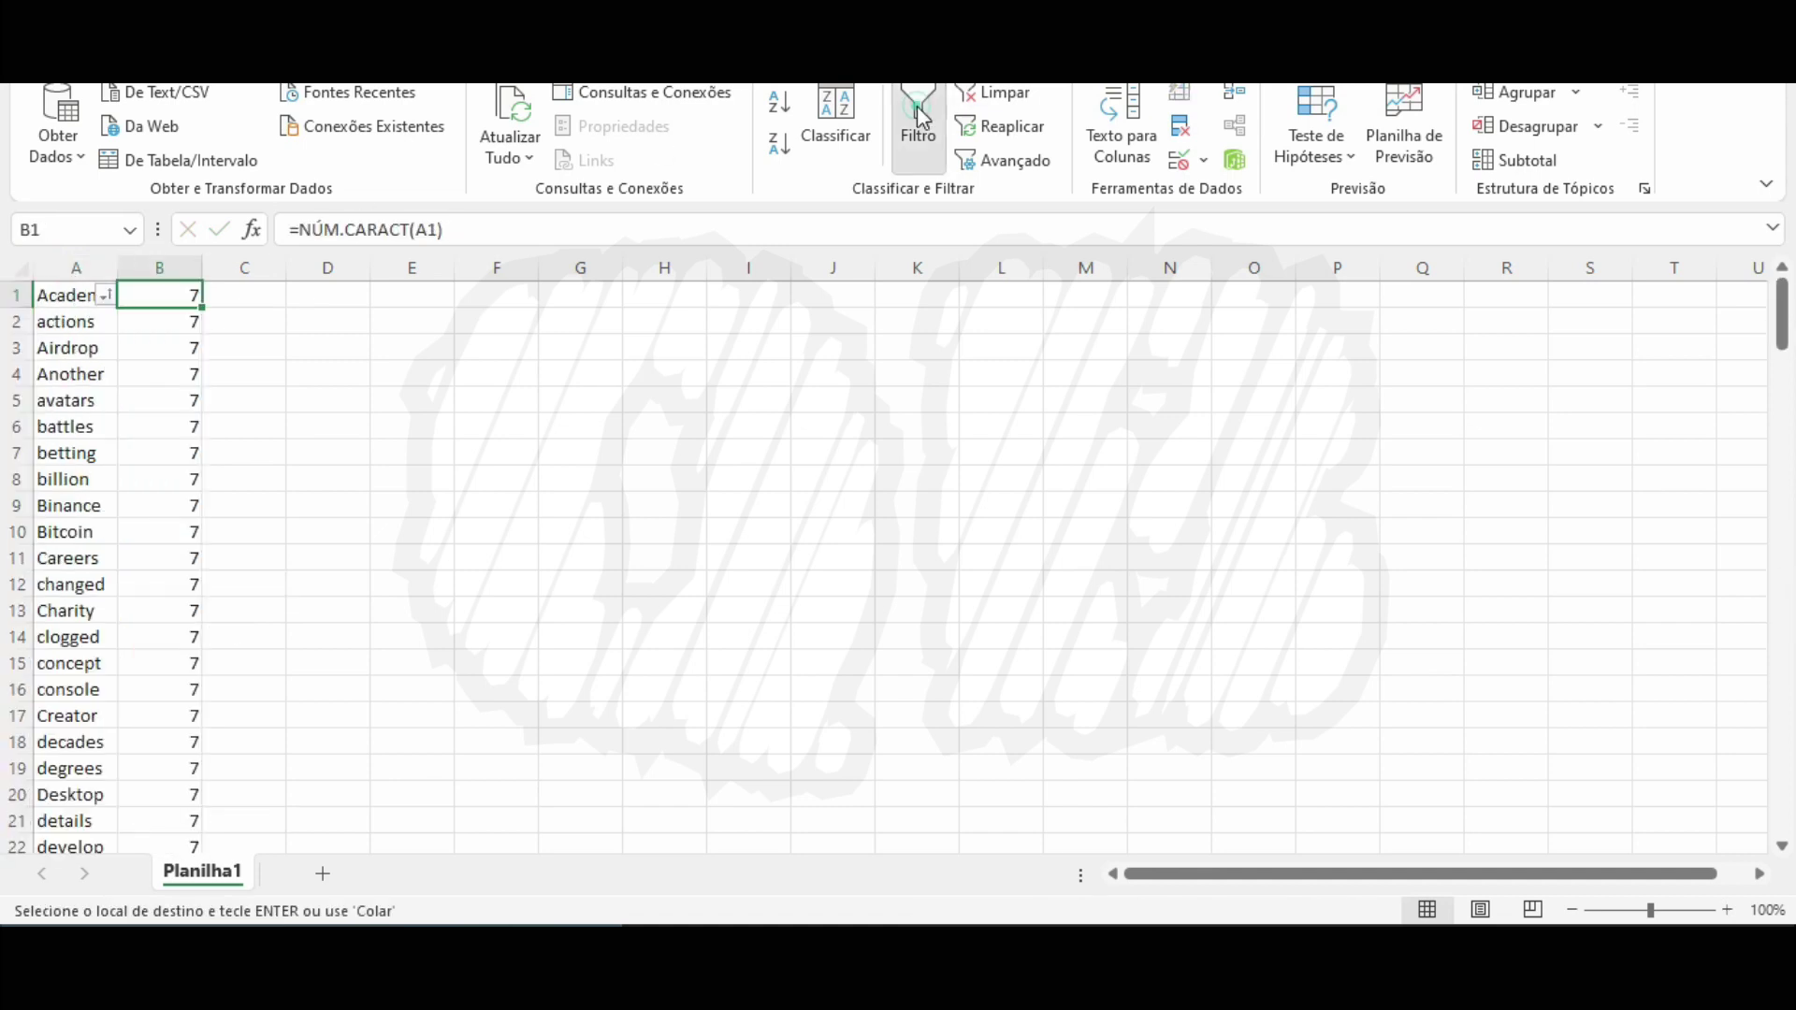
left_click(918, 121)
left_click(187, 296)
left_click(148, 639)
left_click(82, 663)
left_click(224, 878)
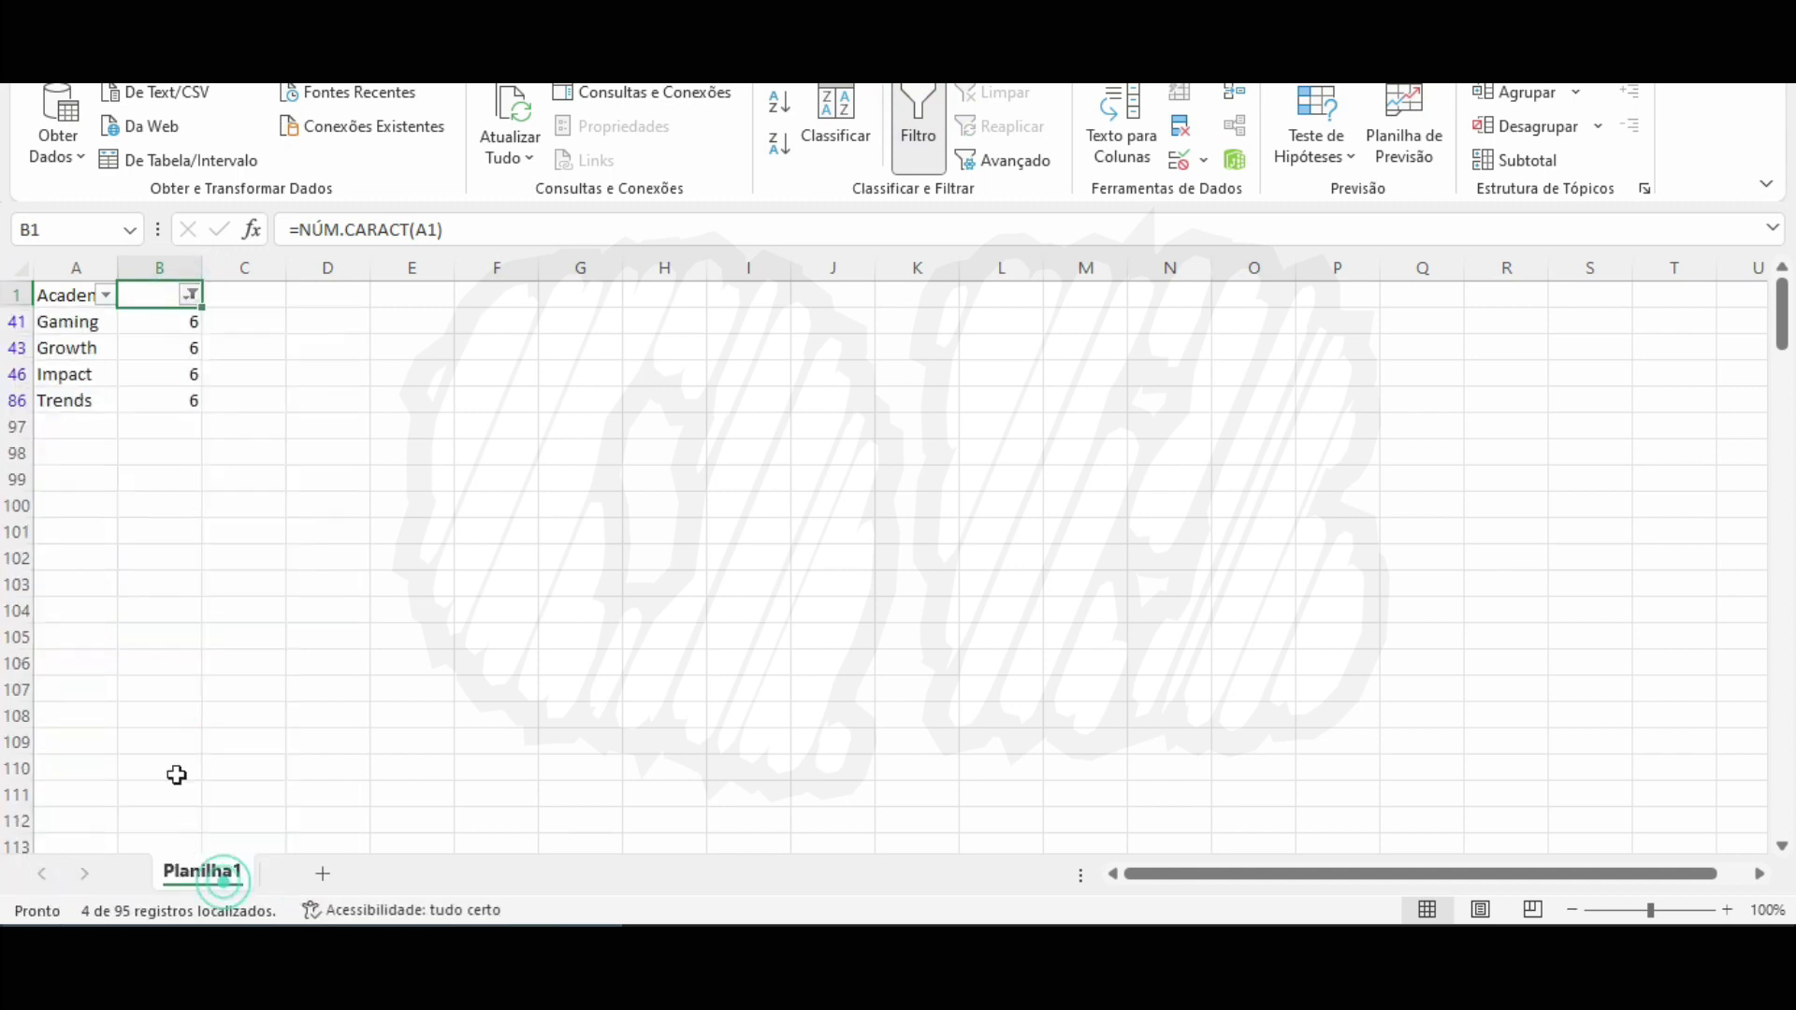
left_click_drag(94, 321, 210, 416)
key("Delete")
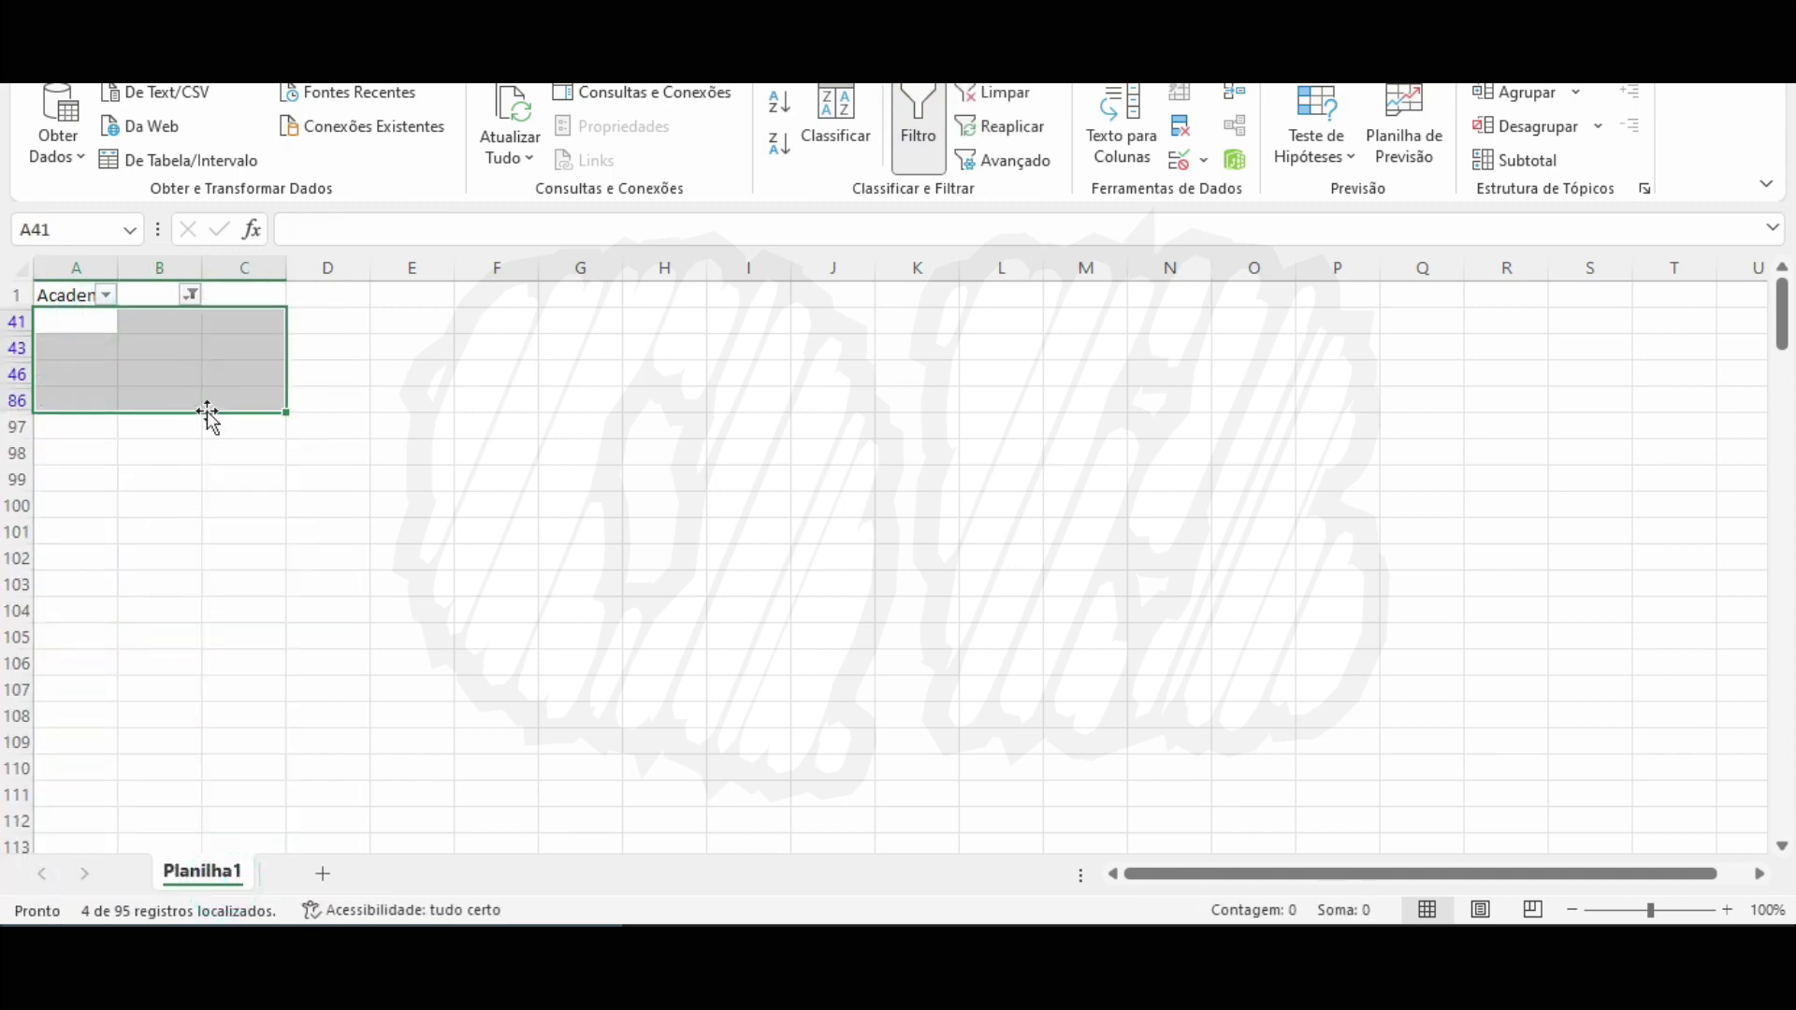
Show all lengths in column B again and re-sort column A from A to Z.
left_click(190, 296)
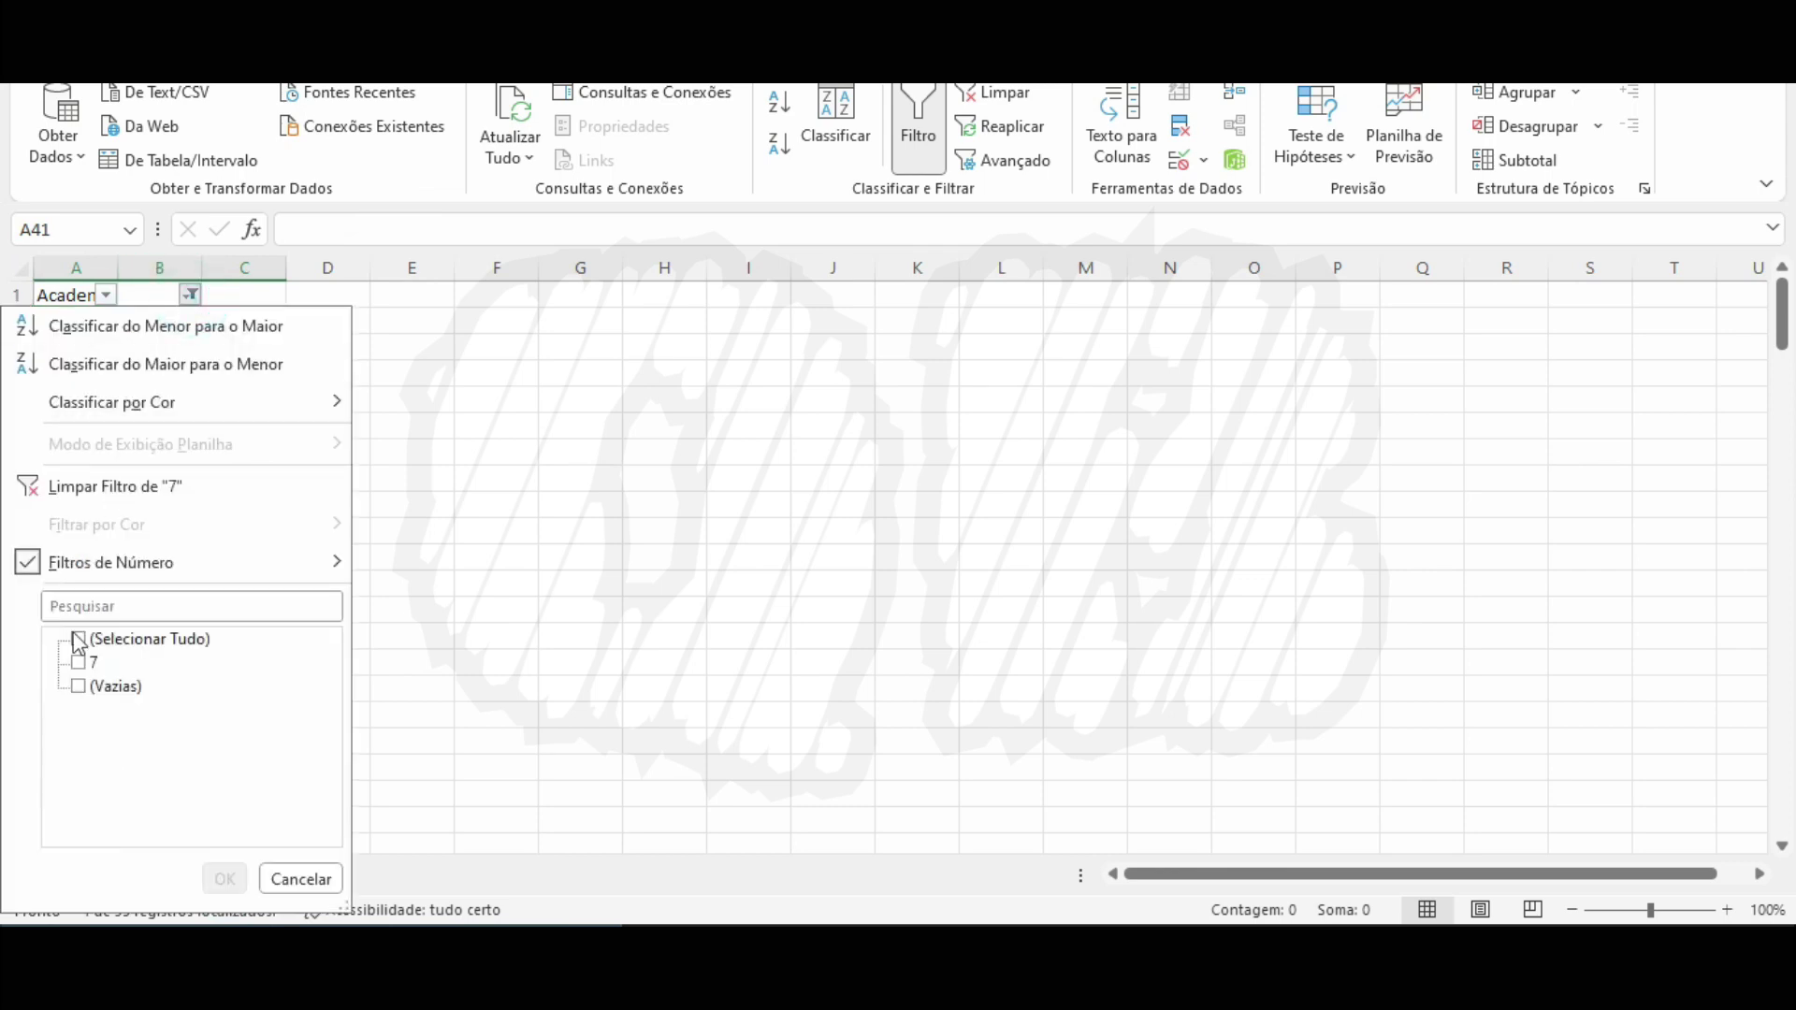
left_click(81, 640)
left_click(225, 879)
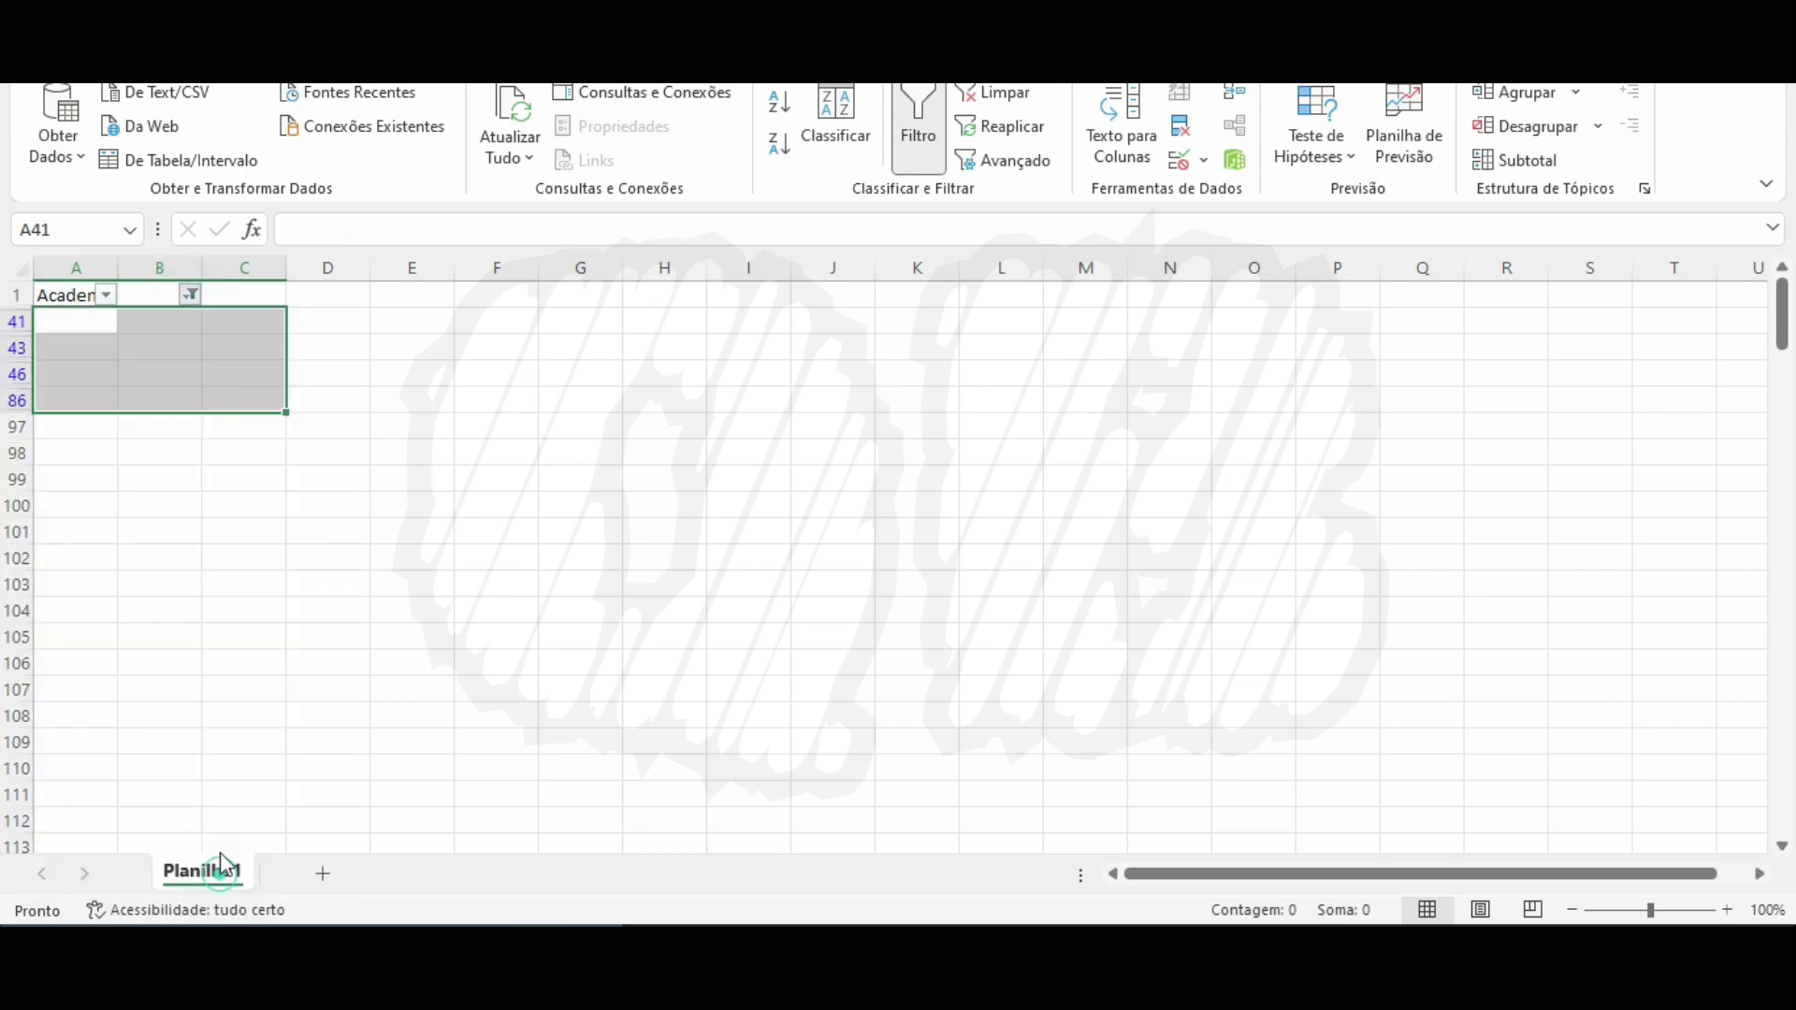
left_click(106, 294)
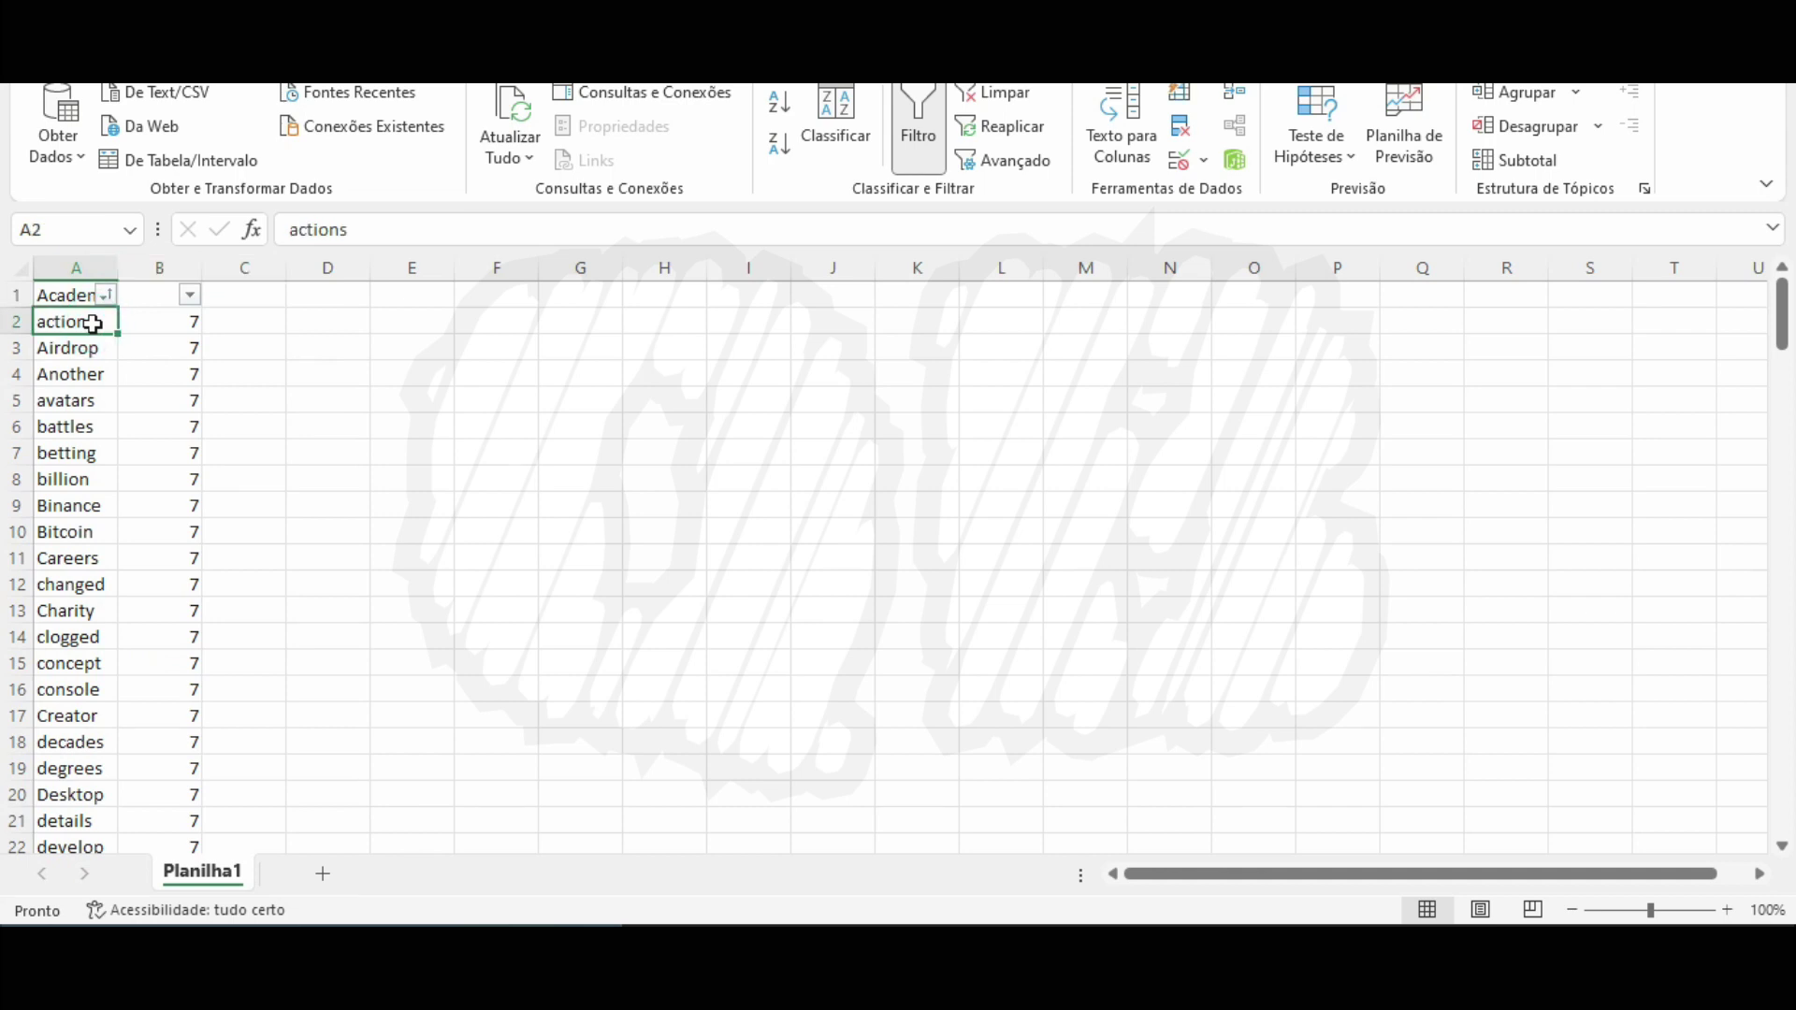
Delete the character counts from column B, from the last word's row up to the first row.
key("ctrl+Down")
key("ctrl+Down")
key("ctrl+Up")
key("Right")
key("ctrl+shift+Up")
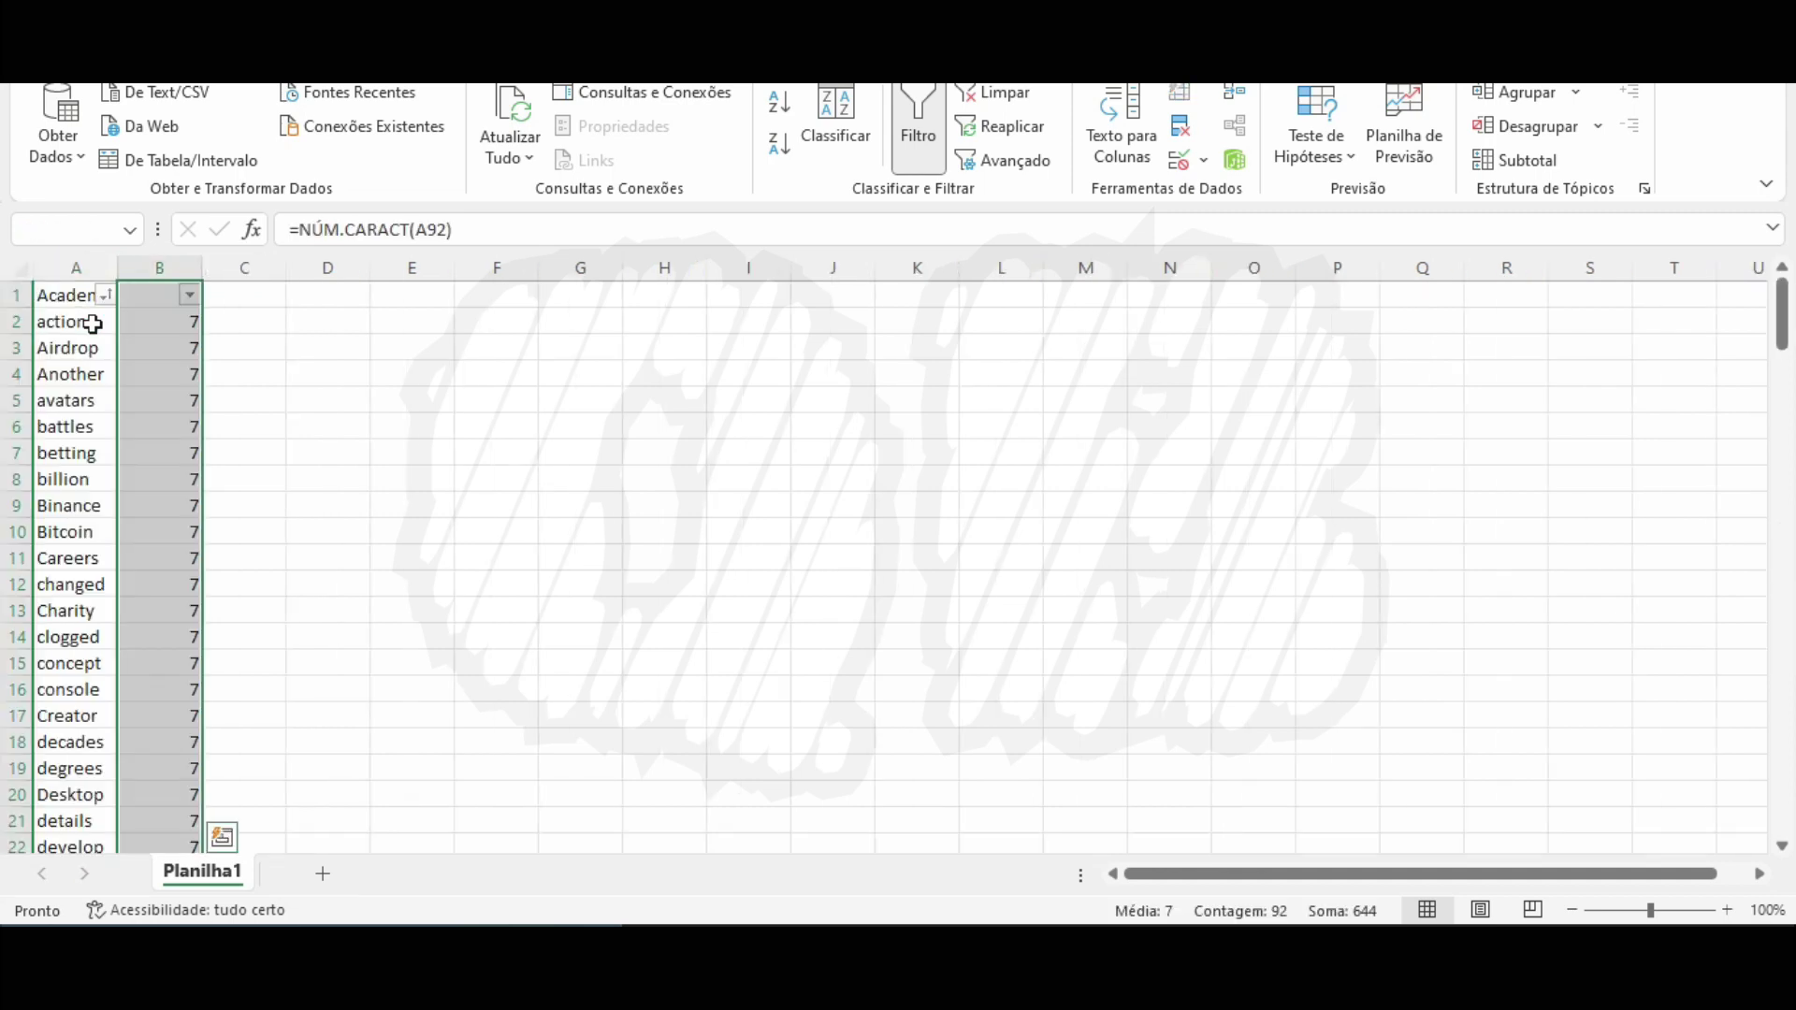
key("ctrl+Up")
Select the words from A2 to A92 and look over the finished list.
left_click(93, 324)
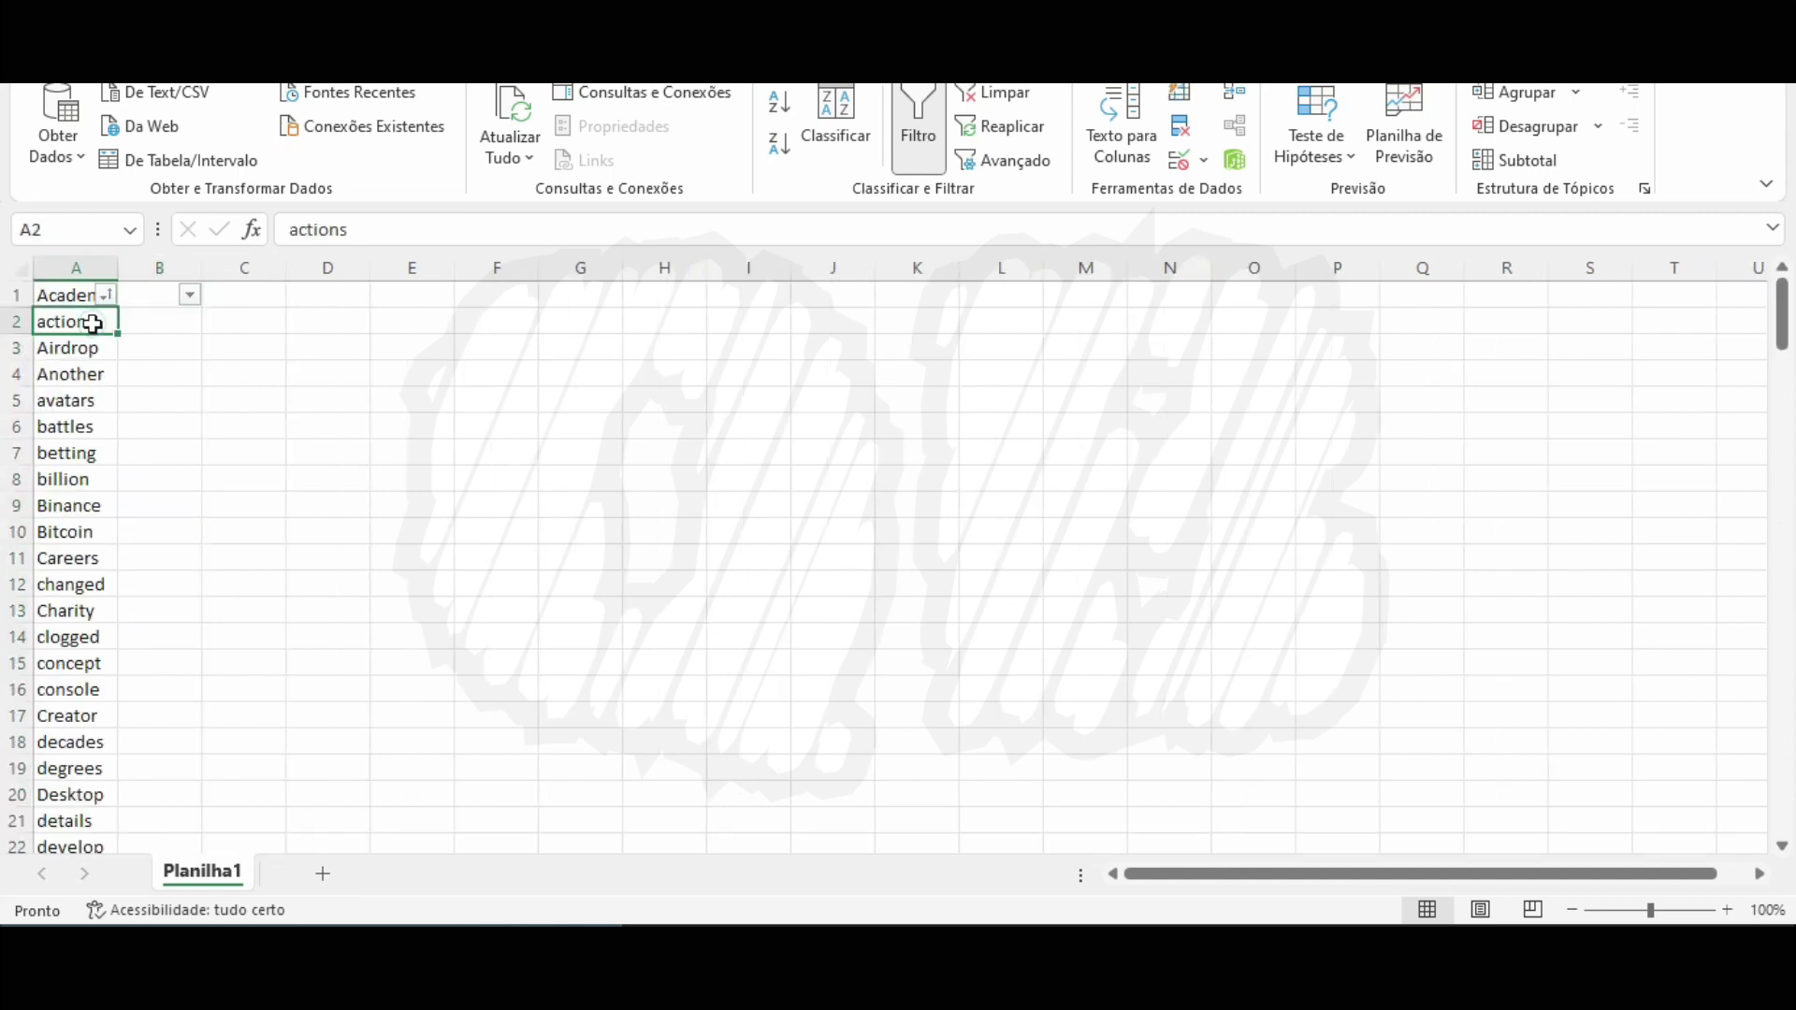
key("ctrl+shift+Down")
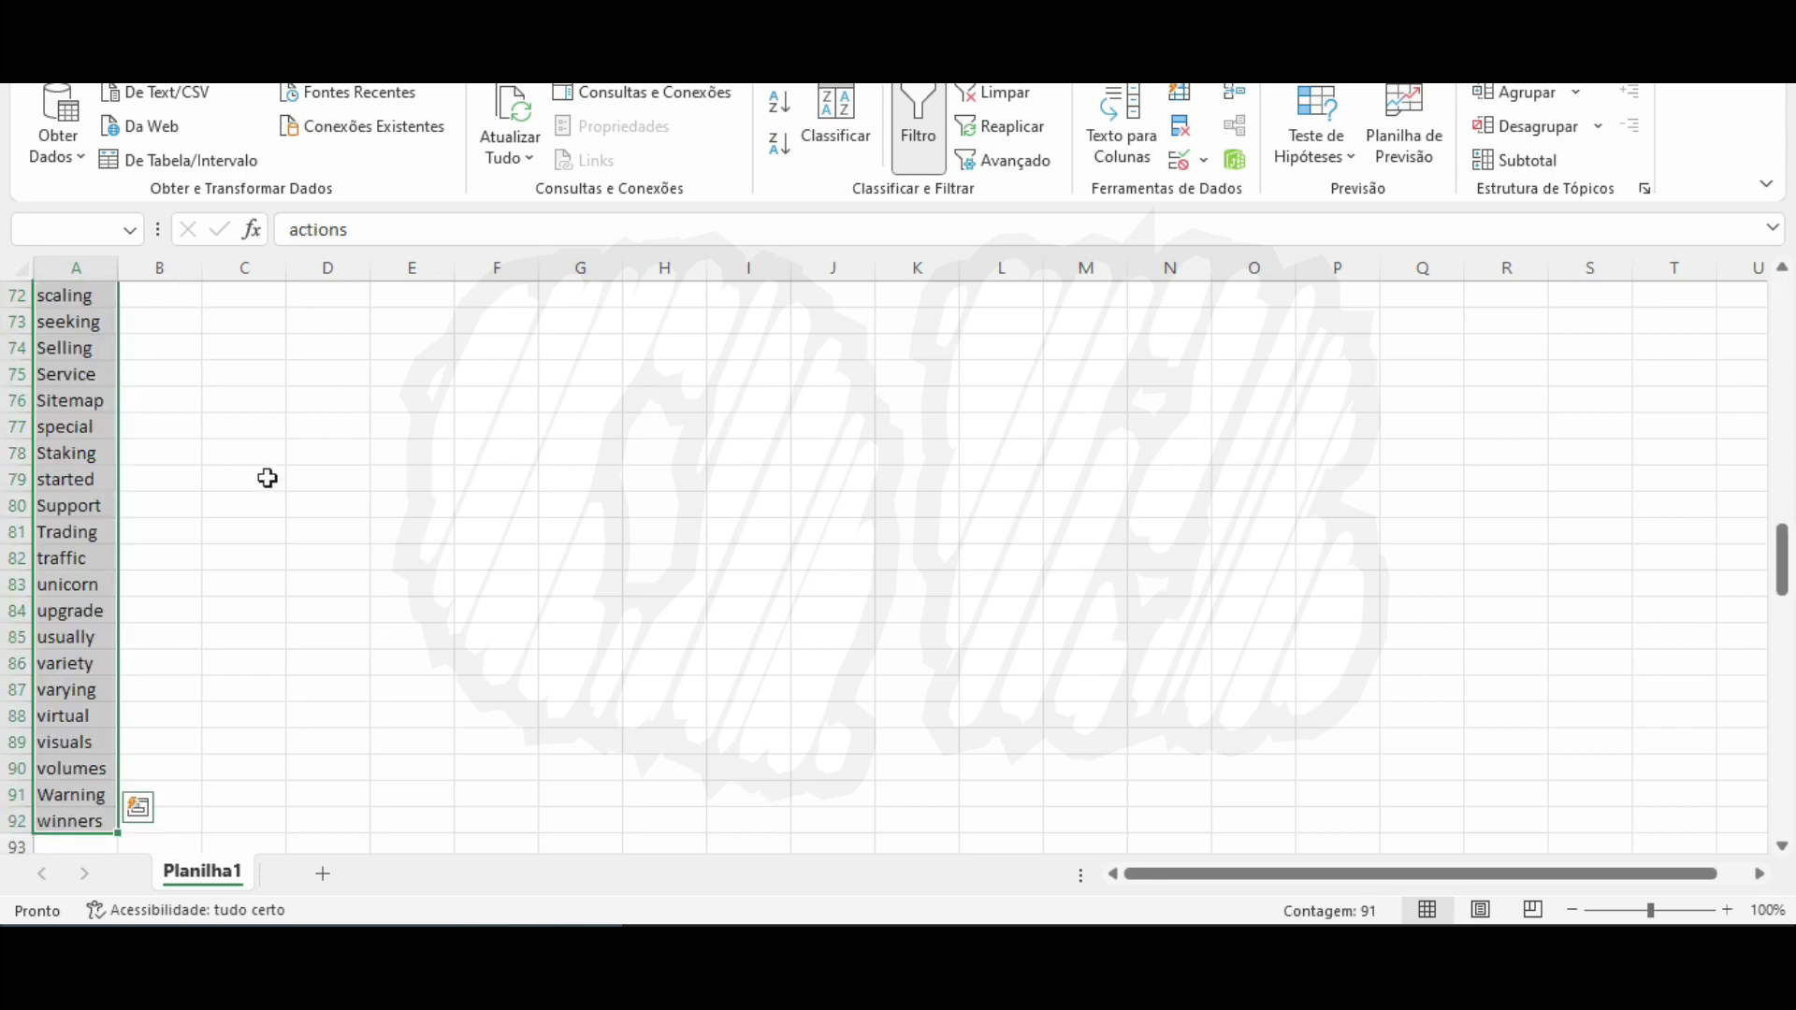
scroll(273, 643, "up", 4)
scroll(273, 643, "up", 20)
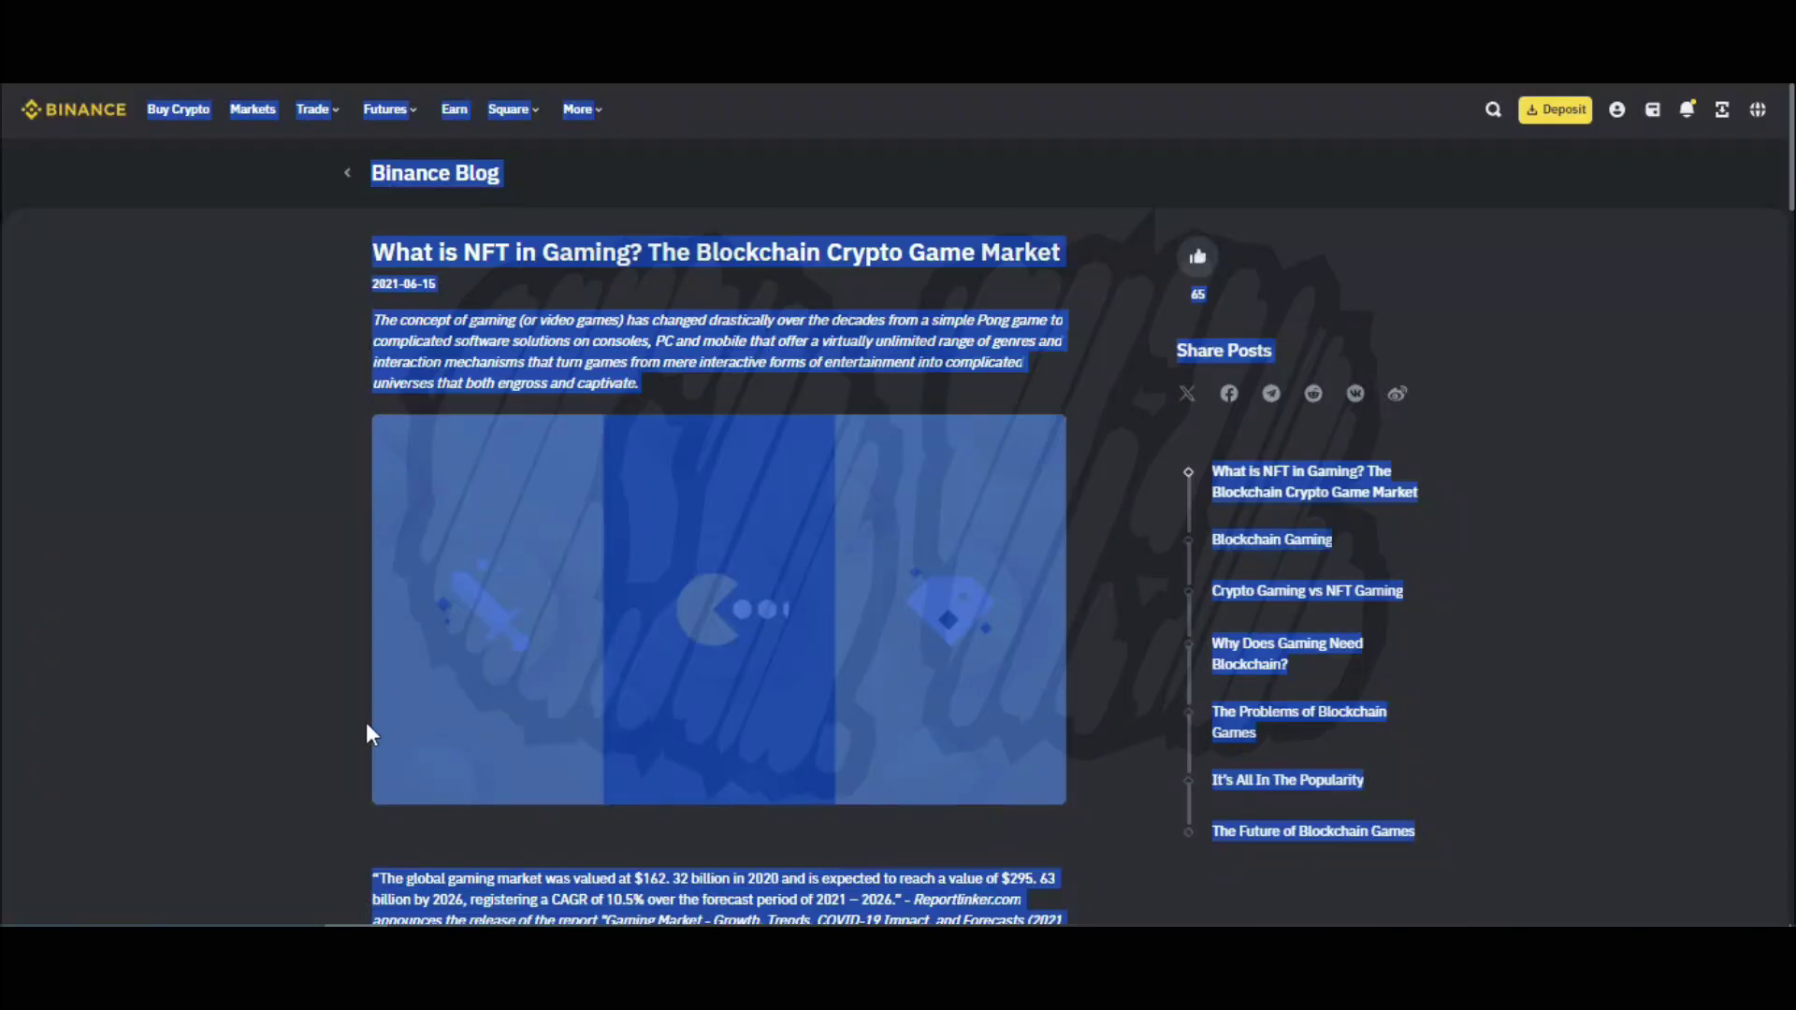
key("ctrl+t")
type("cha")
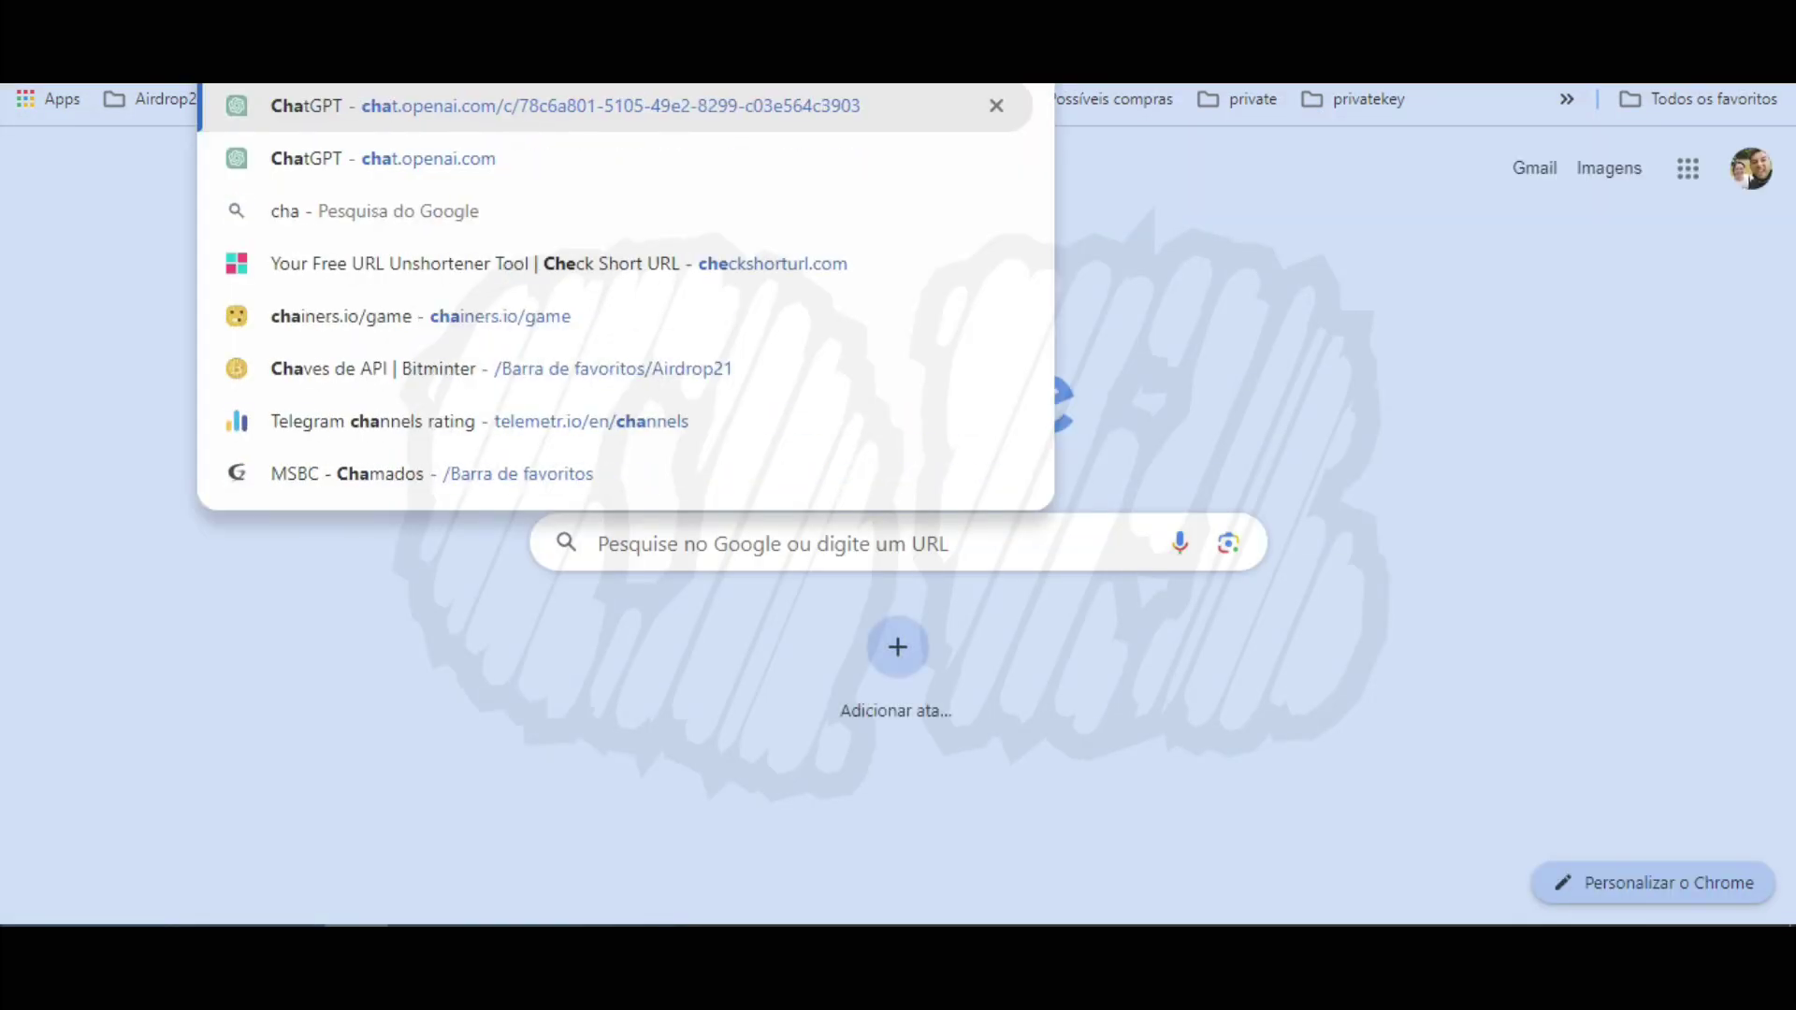
key("Escape")
key("ctrl+shift+b")
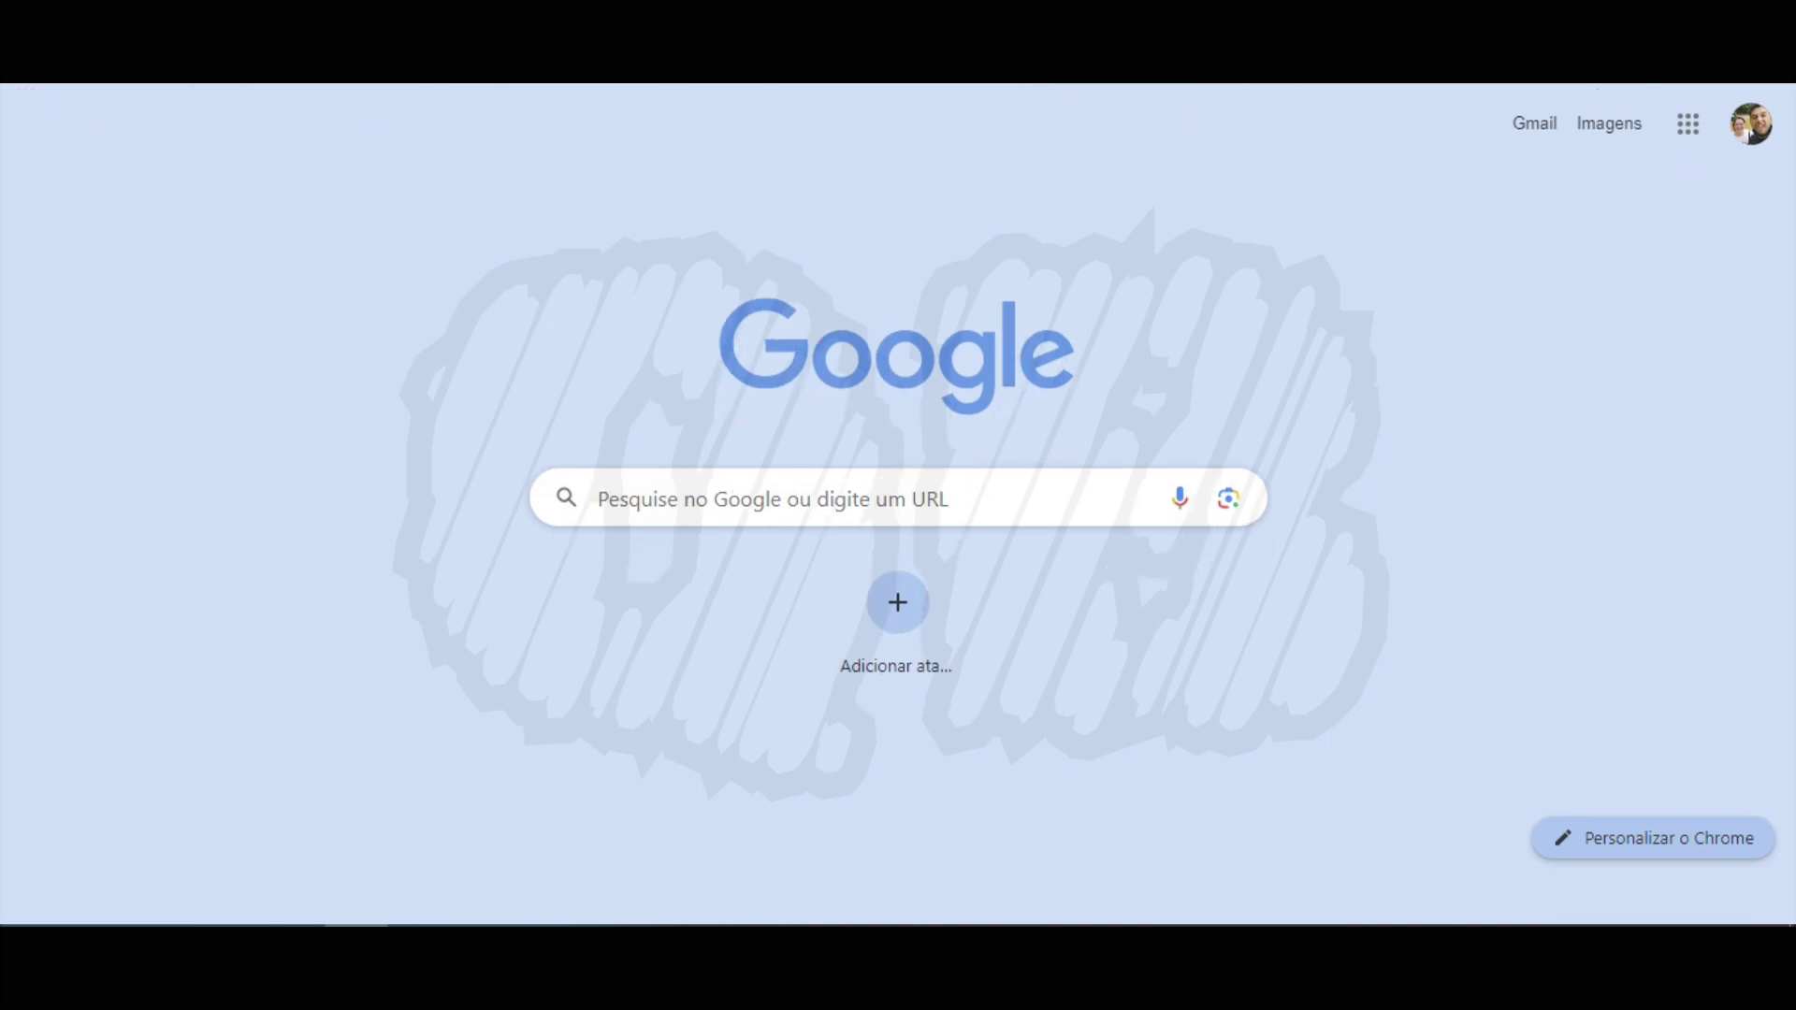
key("ctrl+w")
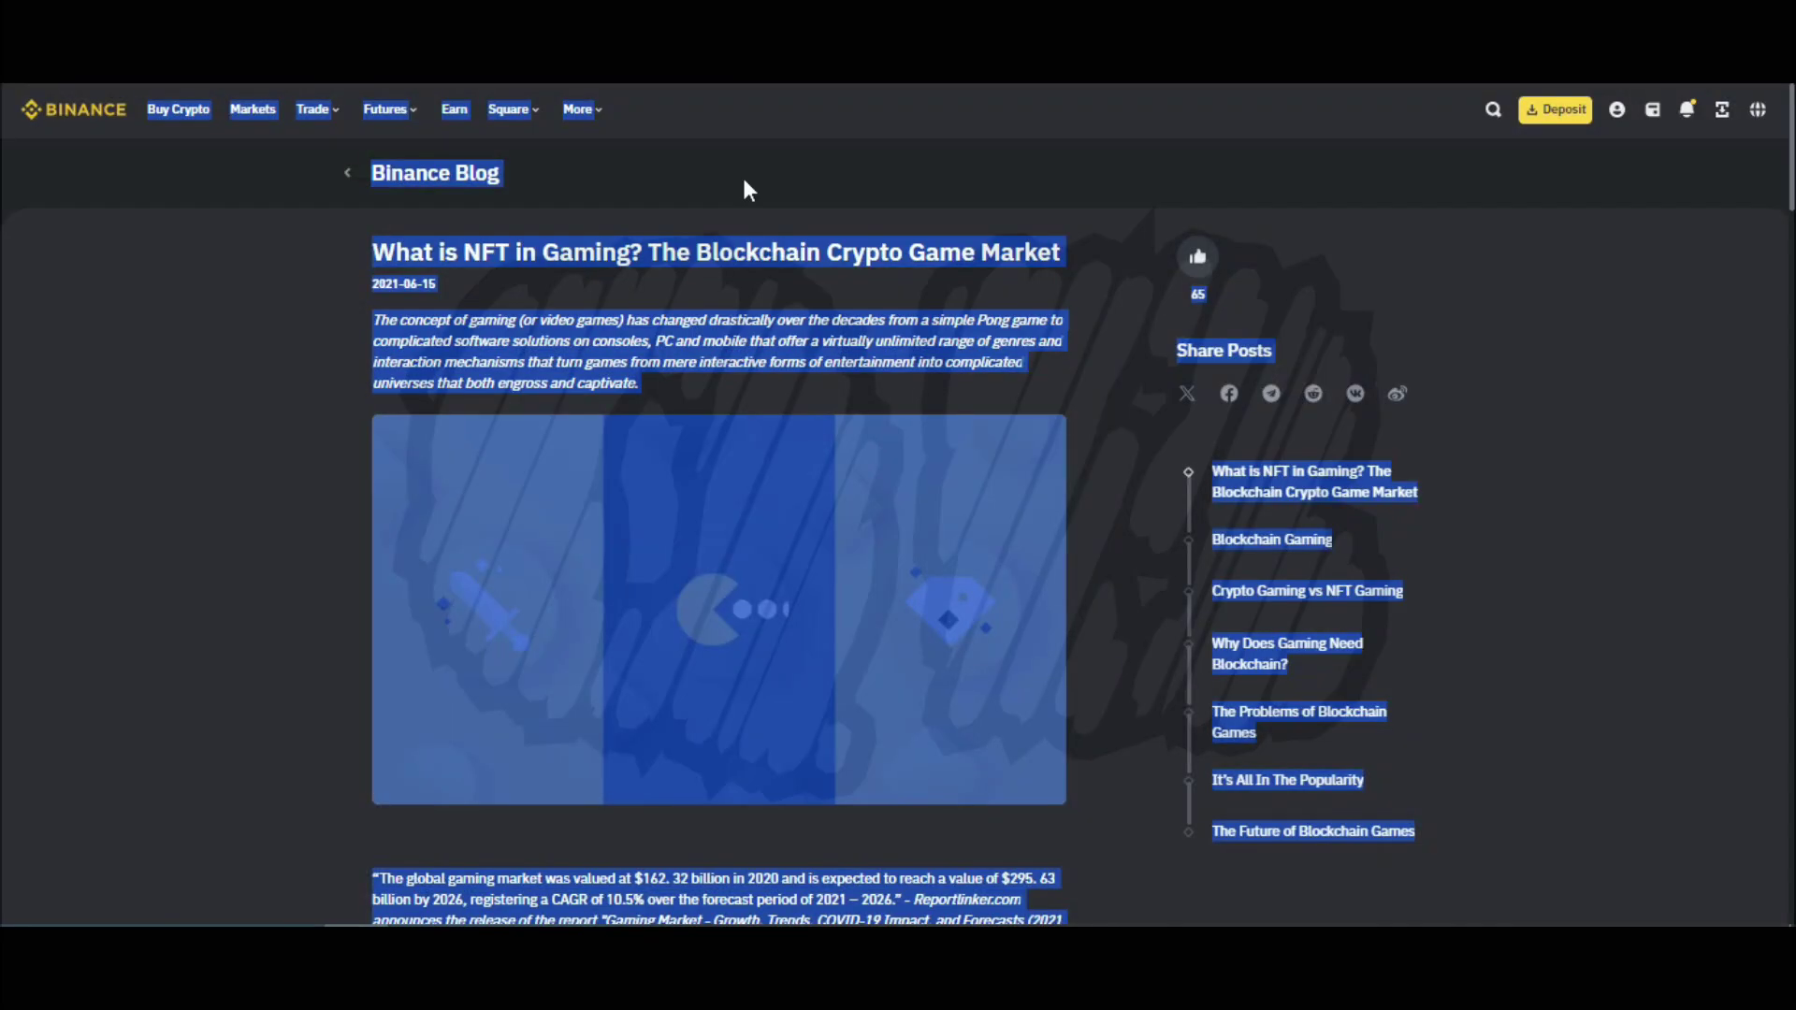
Close the Binance article, dismiss the hints pop-up, and highlight the Word of the Day theme "Web3 Gaming".
key("ctrl+w")
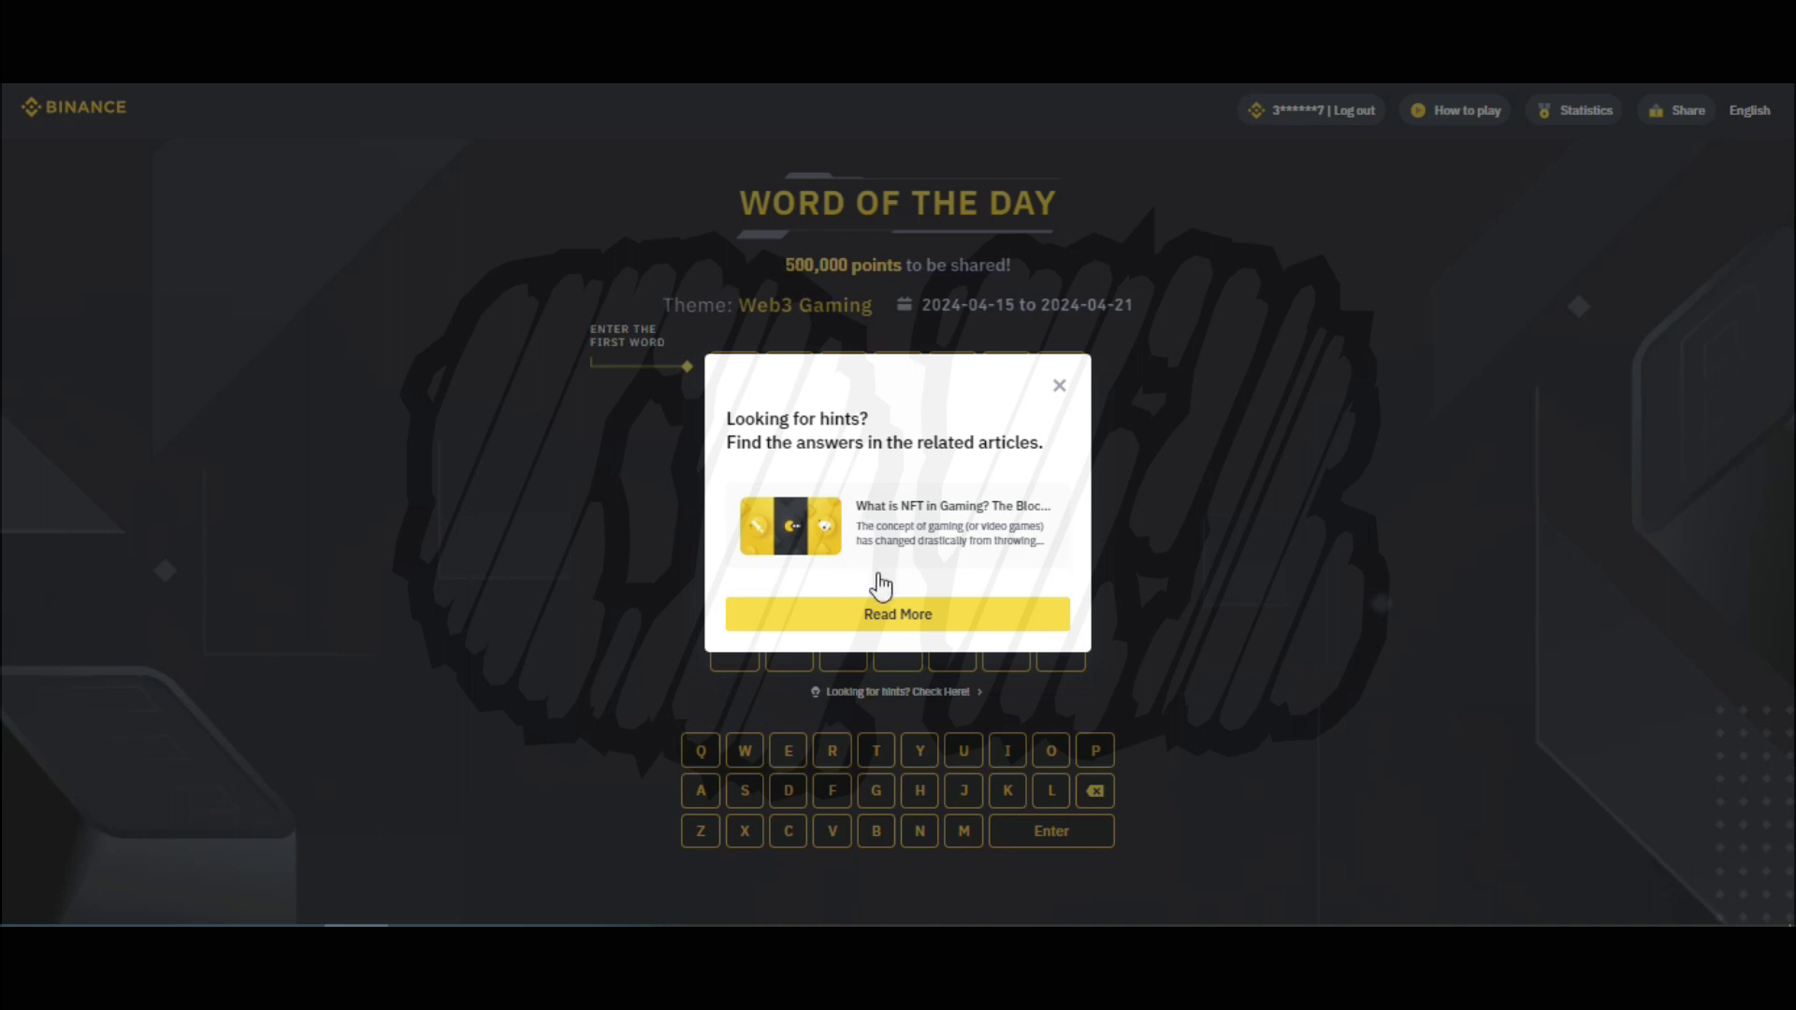
left_click(1060, 386)
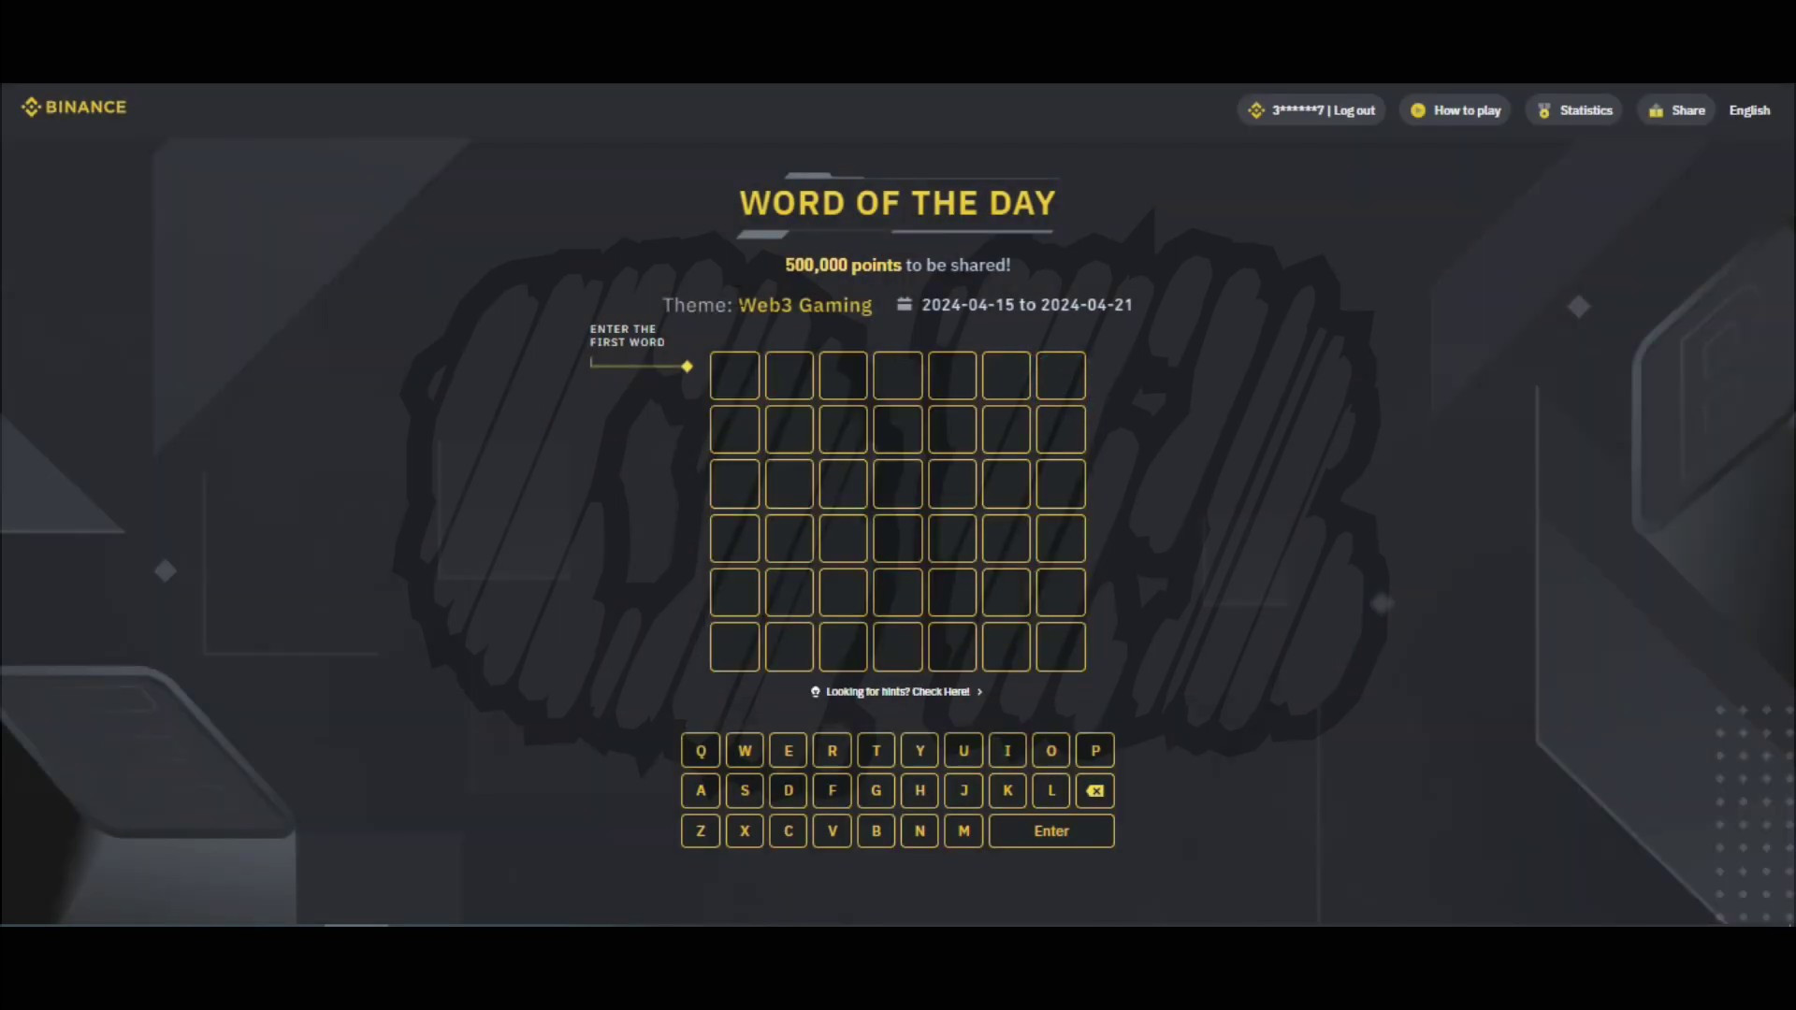
left_click_drag(736, 305, 877, 307)
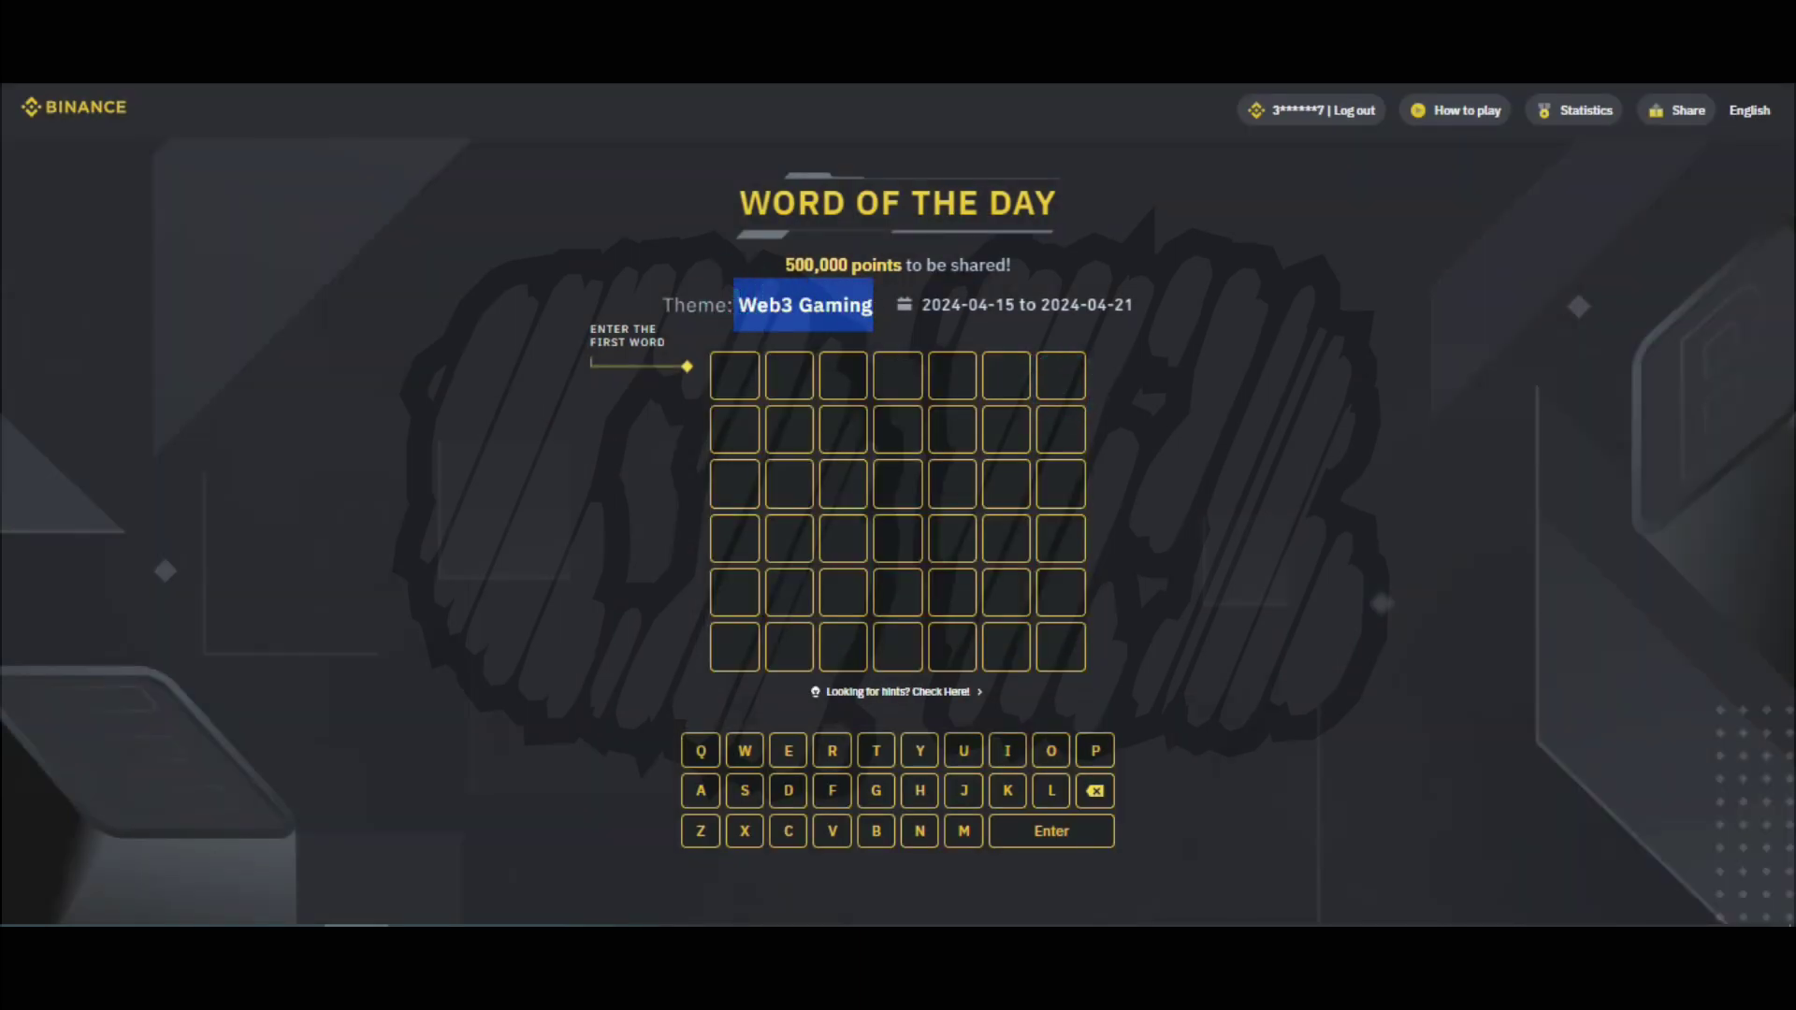
Switch to ChatGPT and write the prompt "Quais das palavras abaixo tem de haver com o tema " Web3 Gaming"" without sending it.
key("ctrl+Tab")
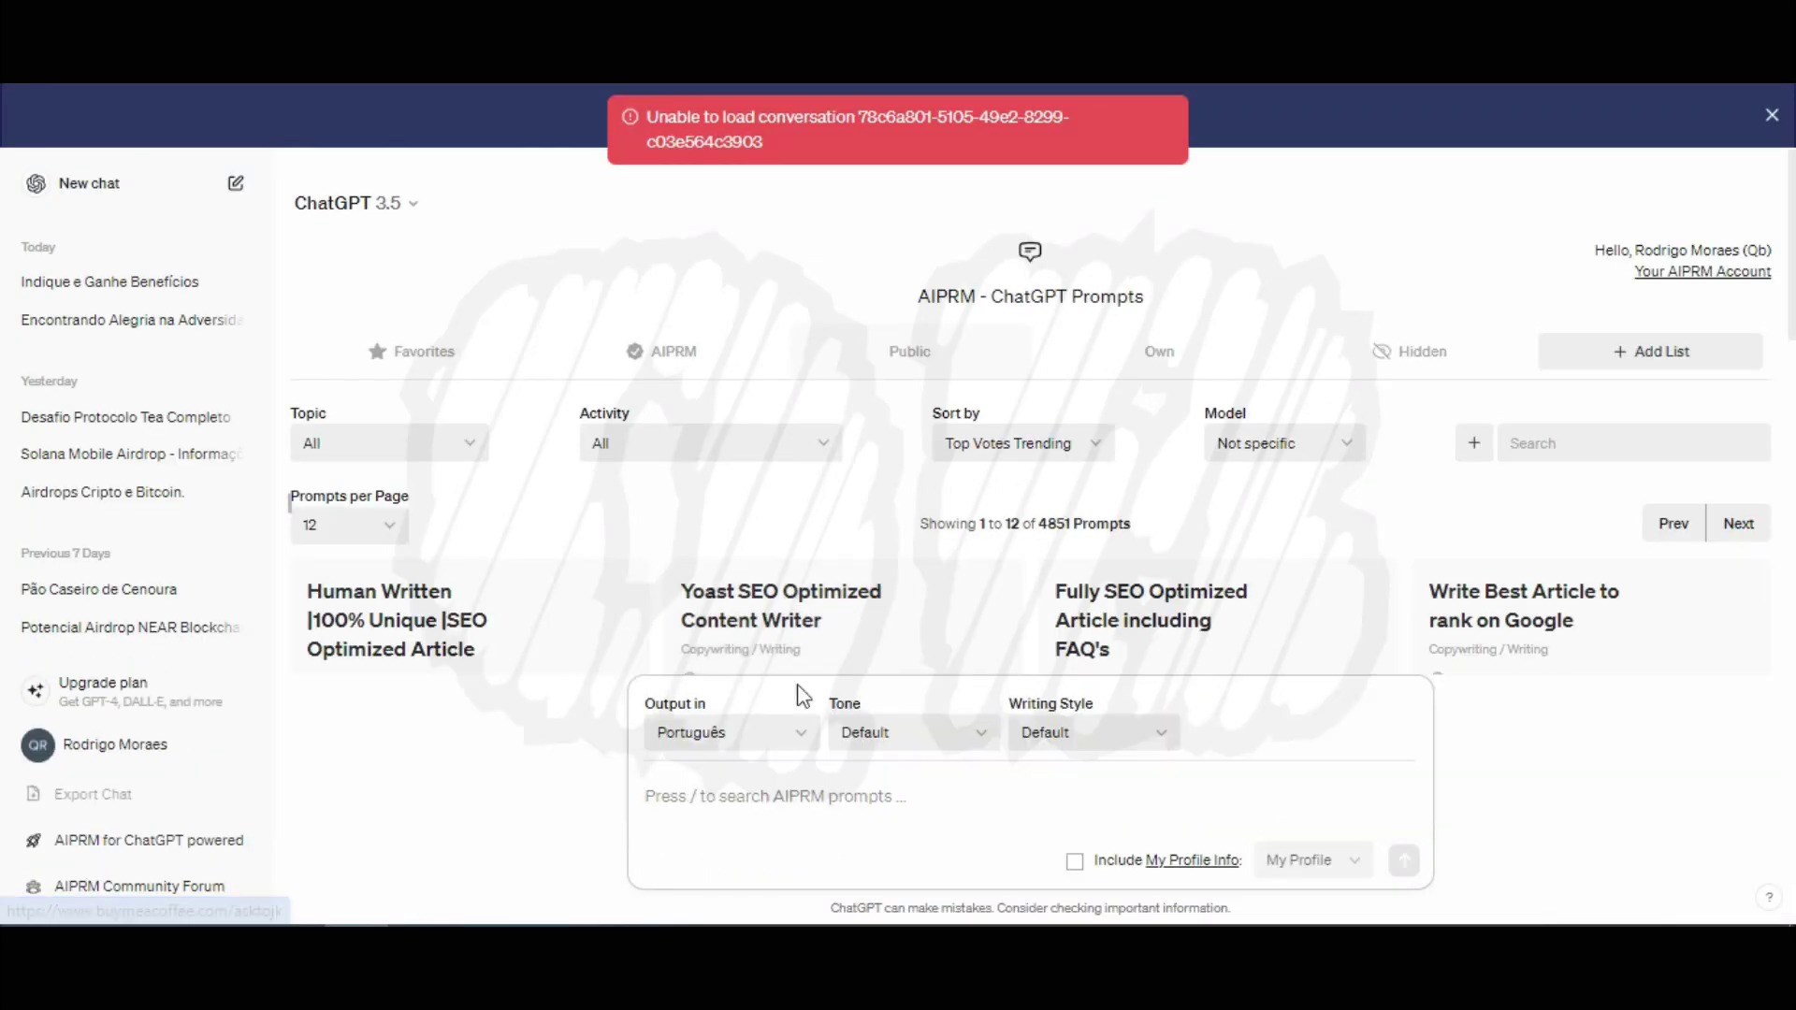
type("Quais")
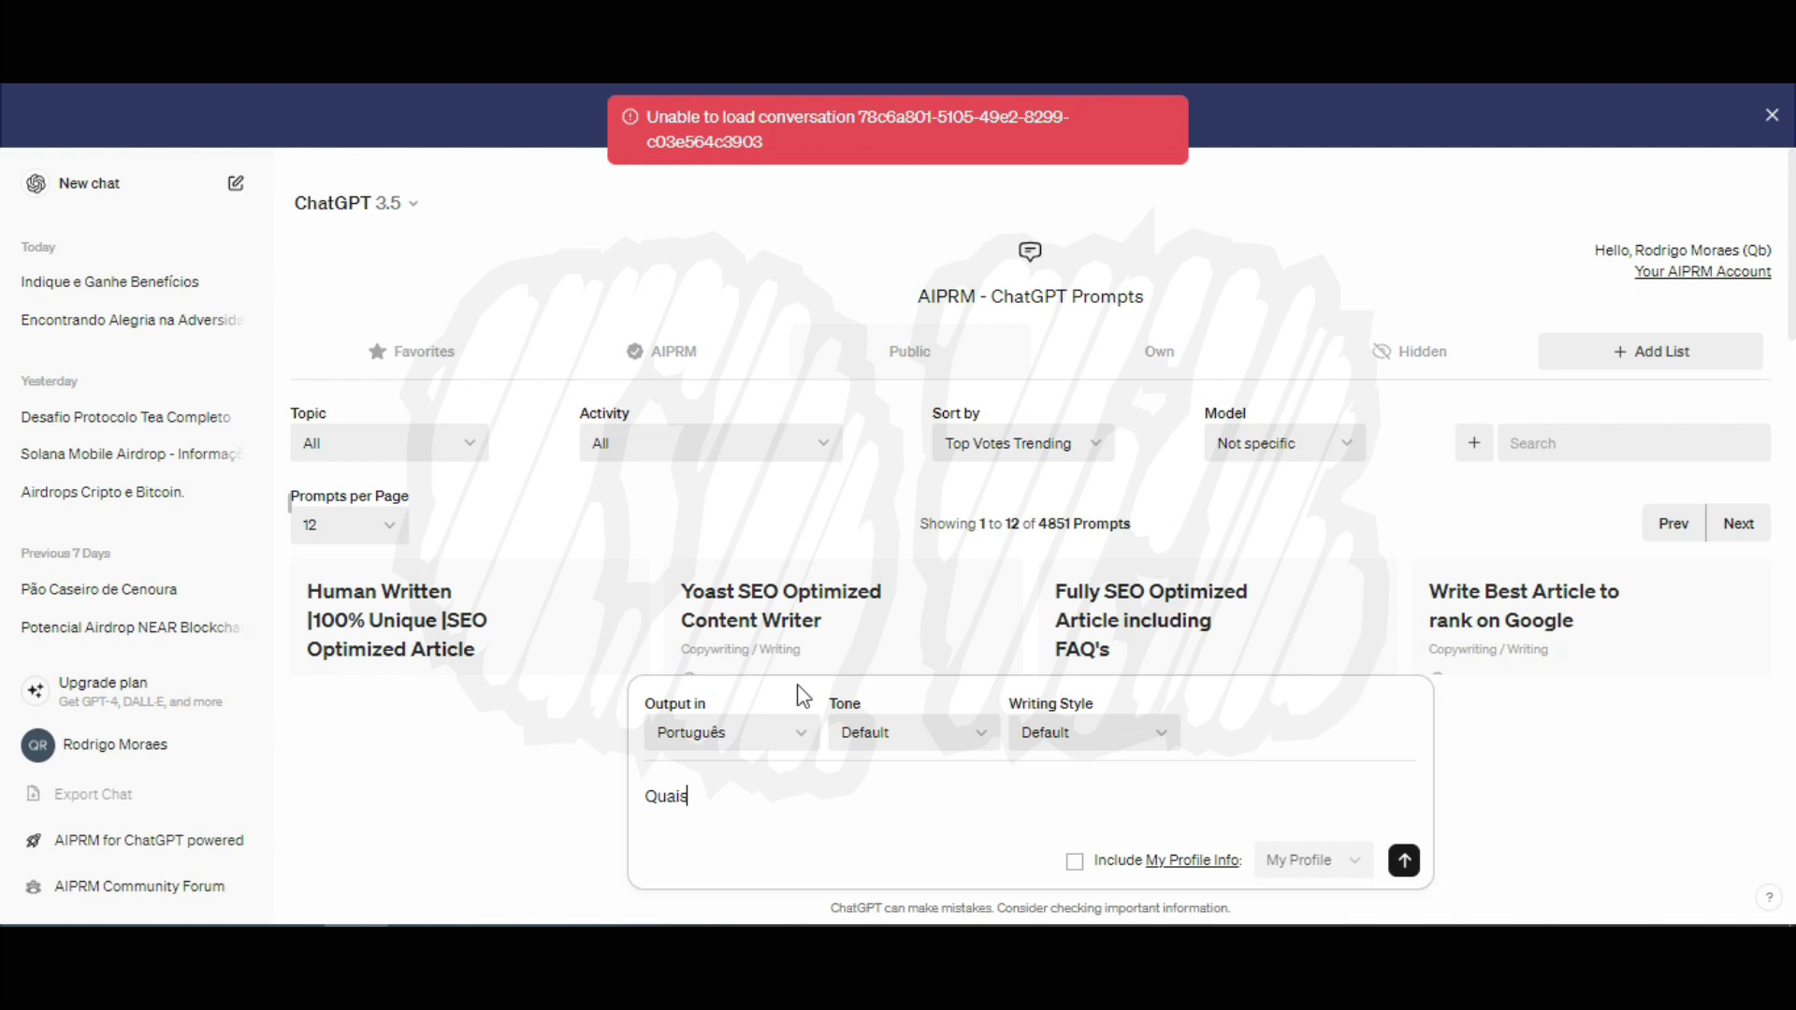
type(" das")
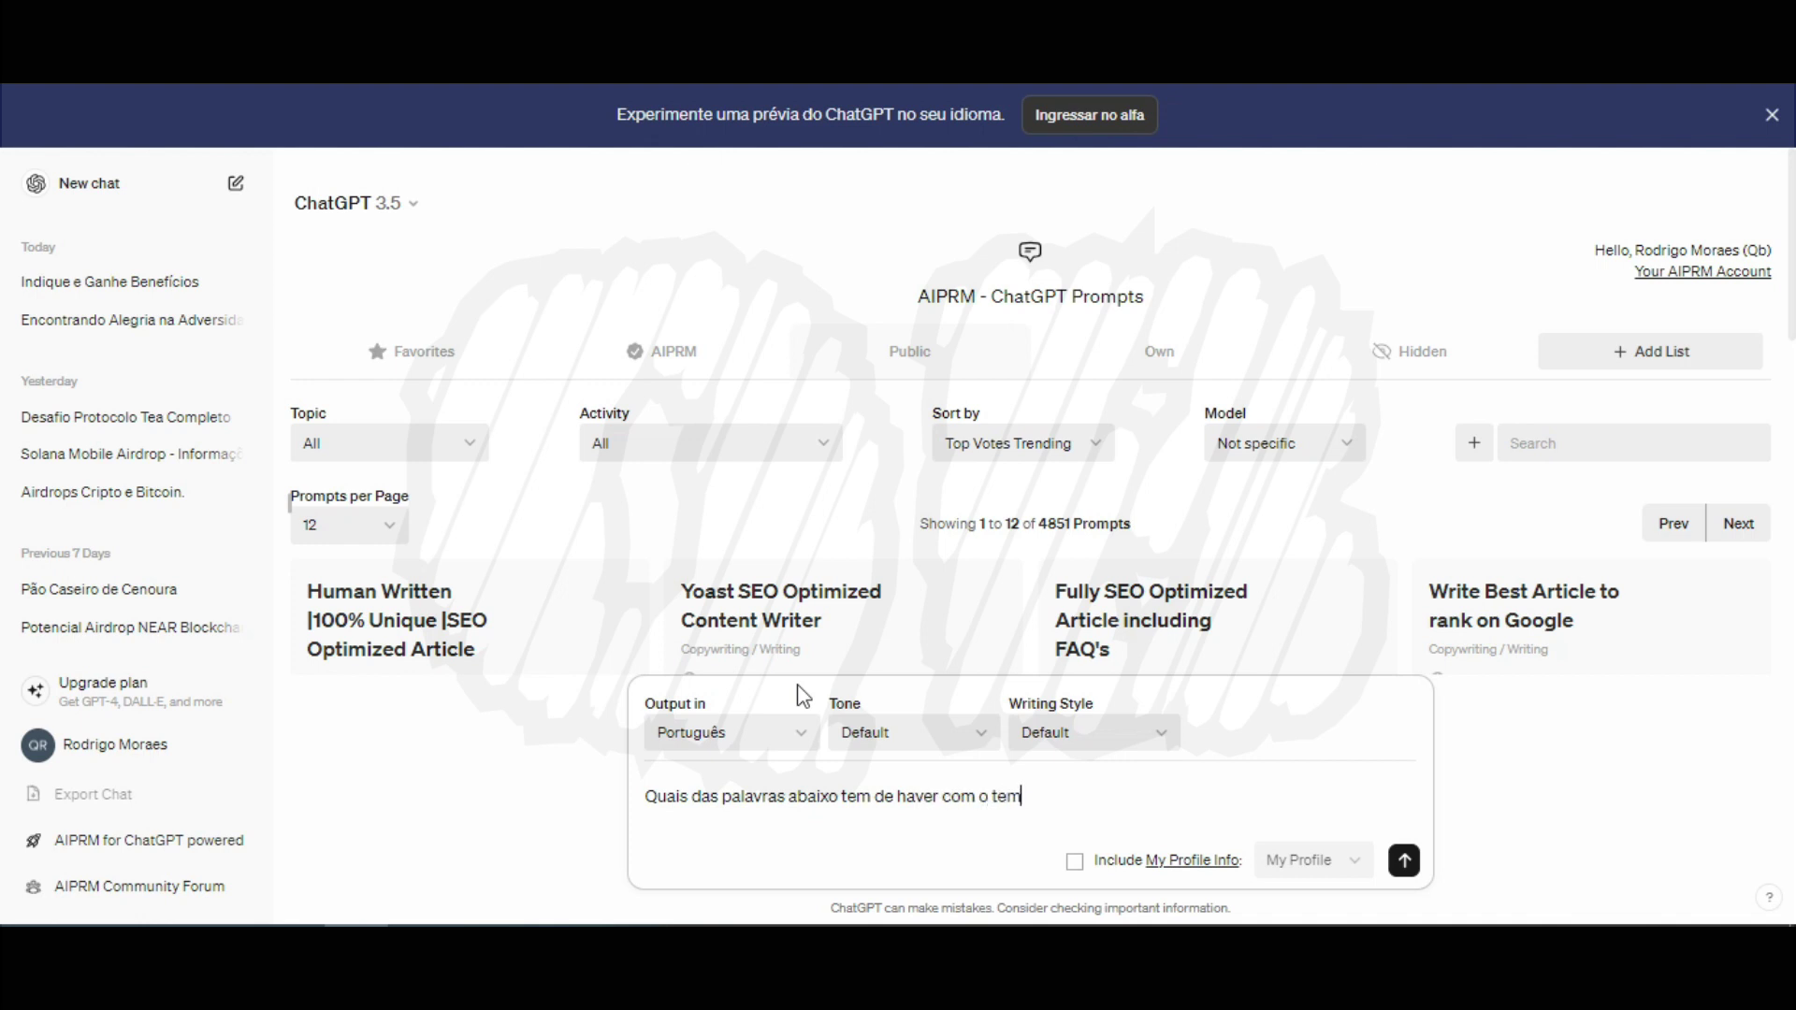
key("ctrl+v")
type("\"")
Set the AIPRM output language to English (US) and put the cursor back in the prompt.
left_click(731, 734)
key("Escape")
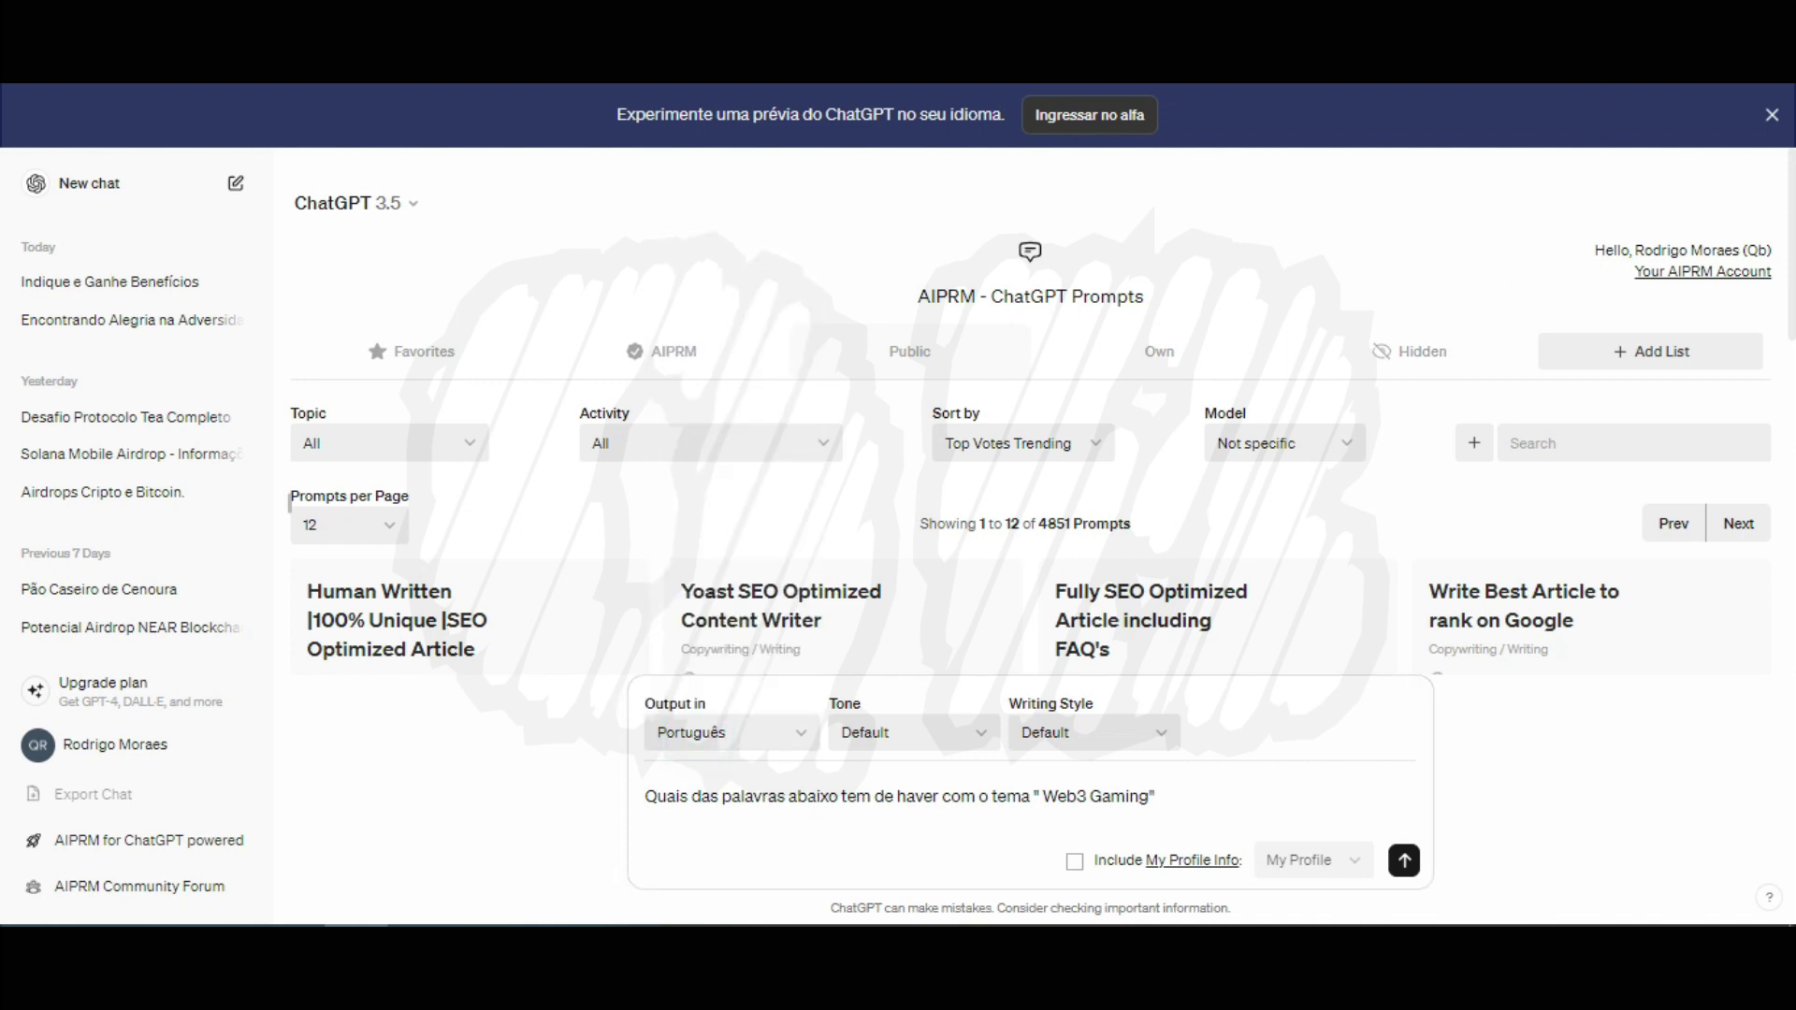
left_click(1601, 58)
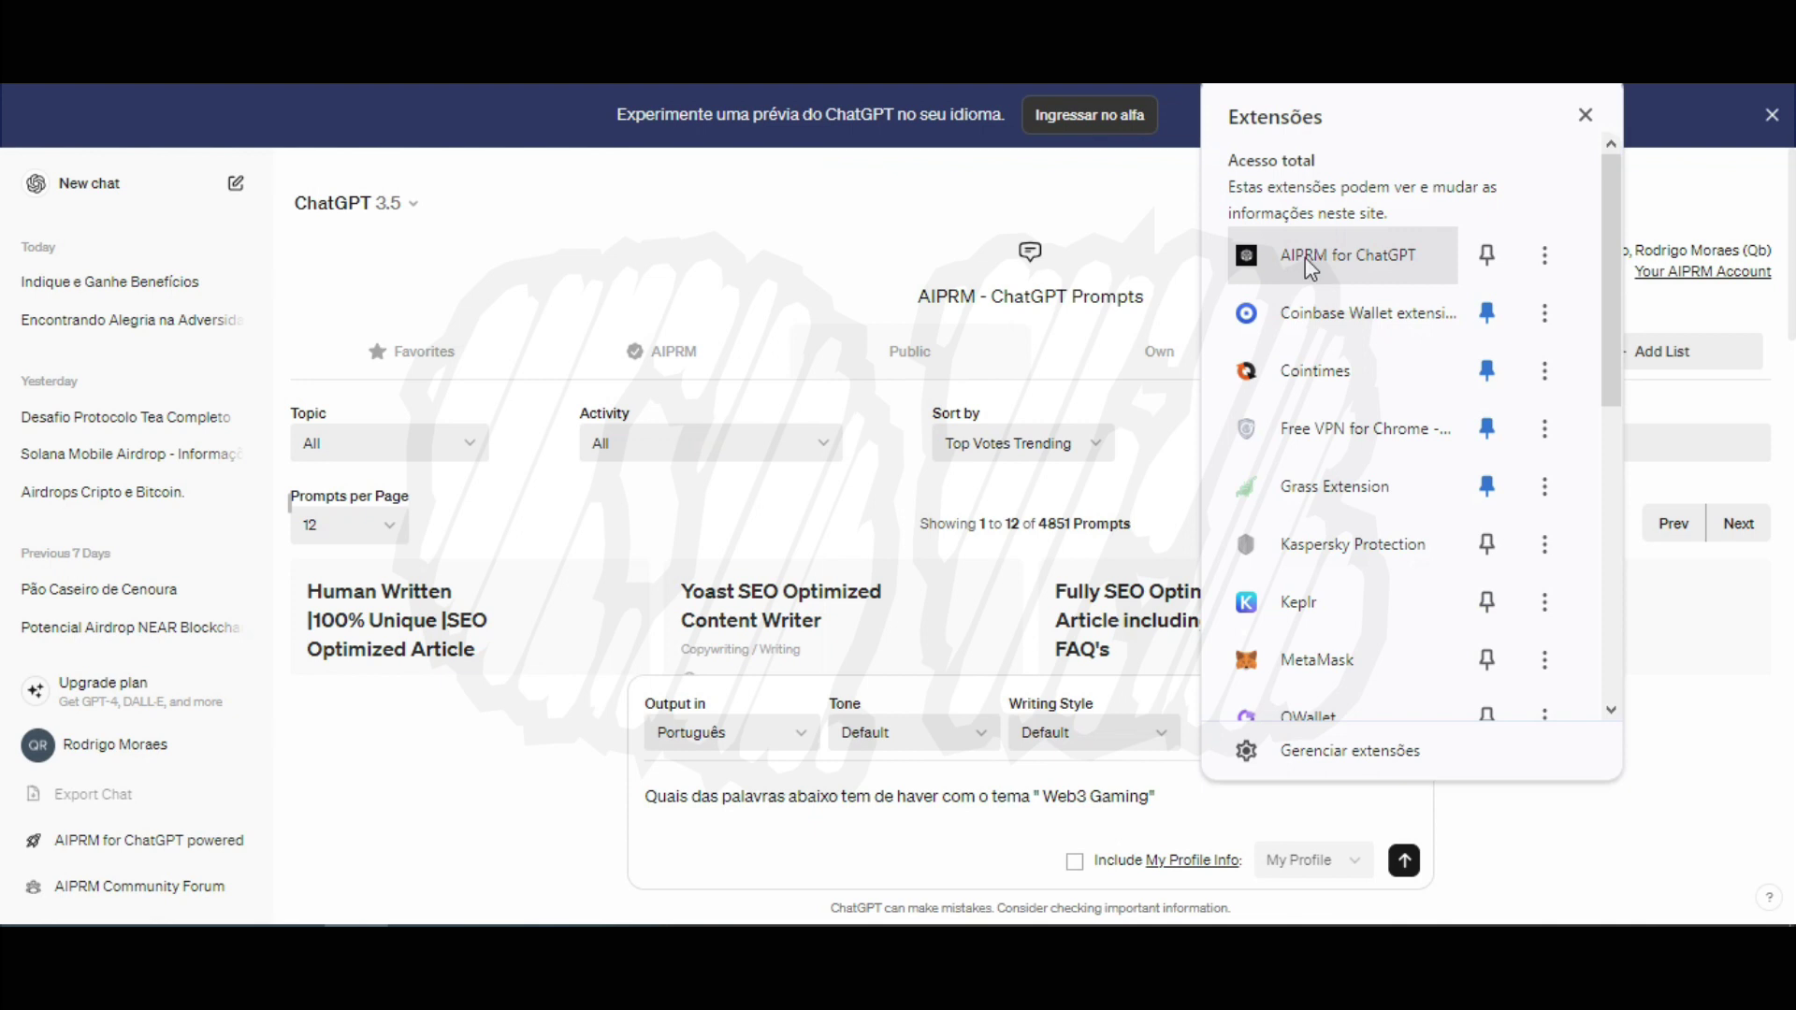
left_click(732, 729)
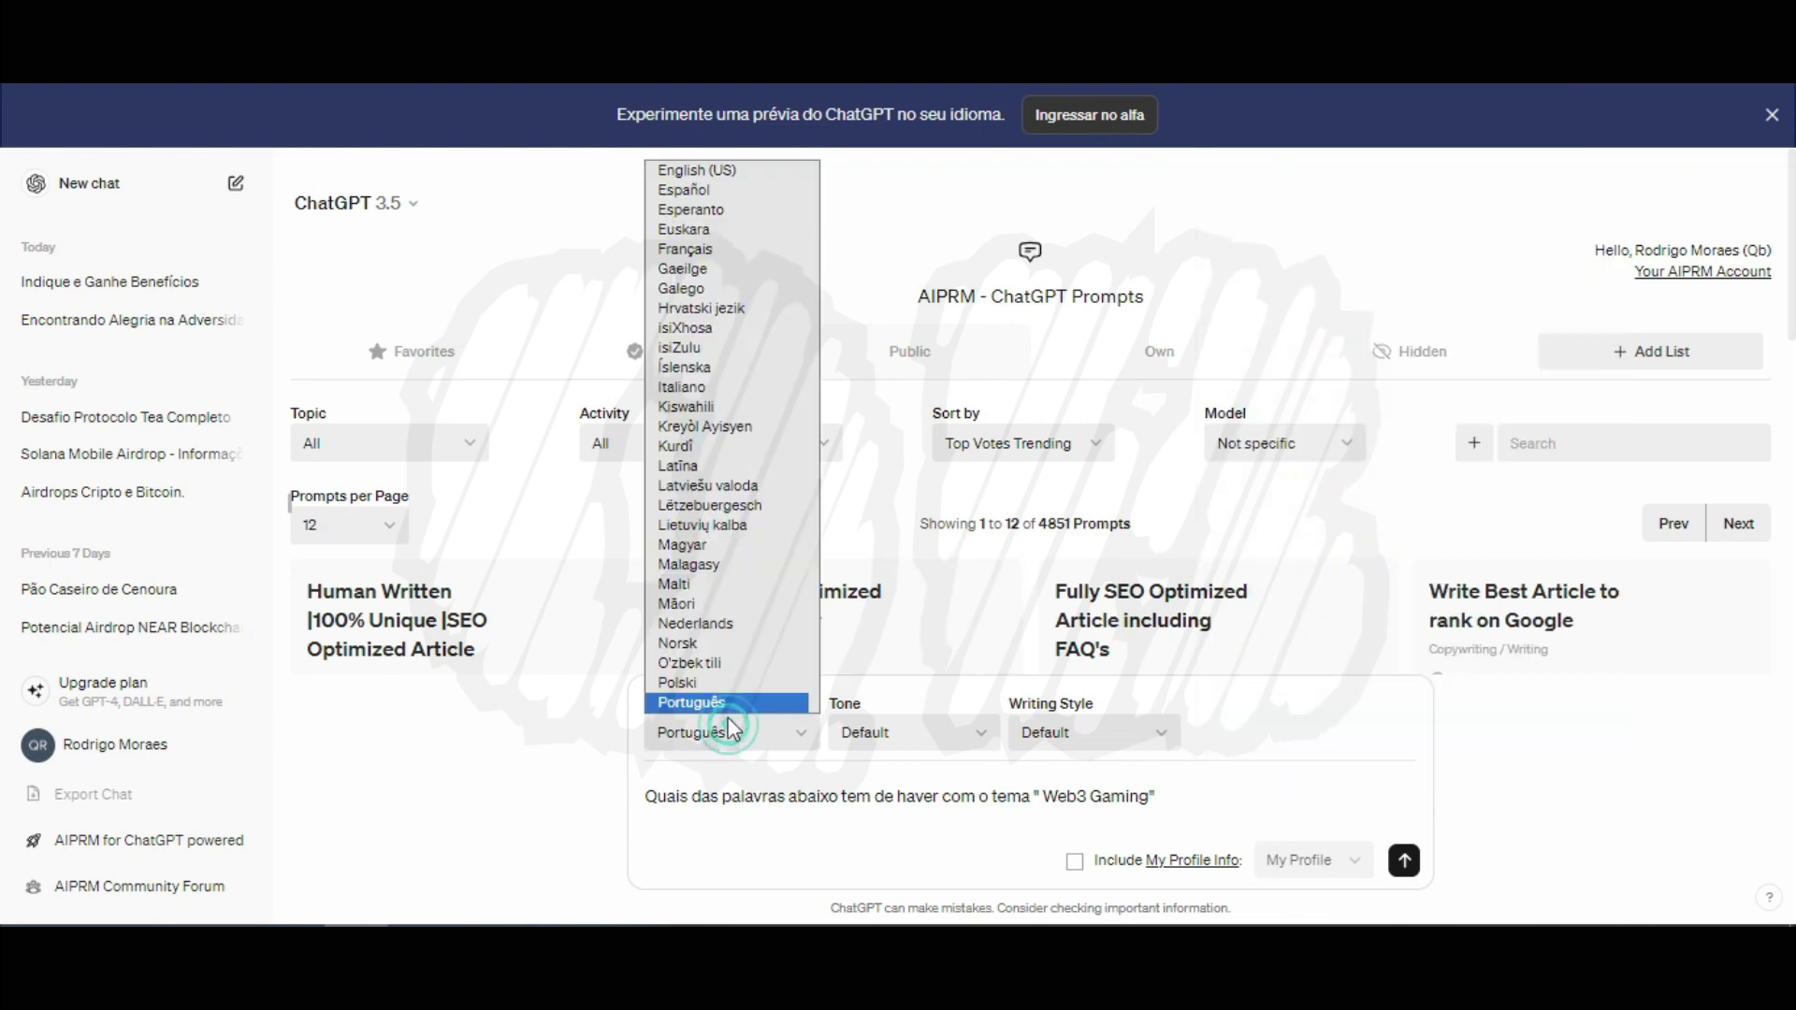
left_click(720, 172)
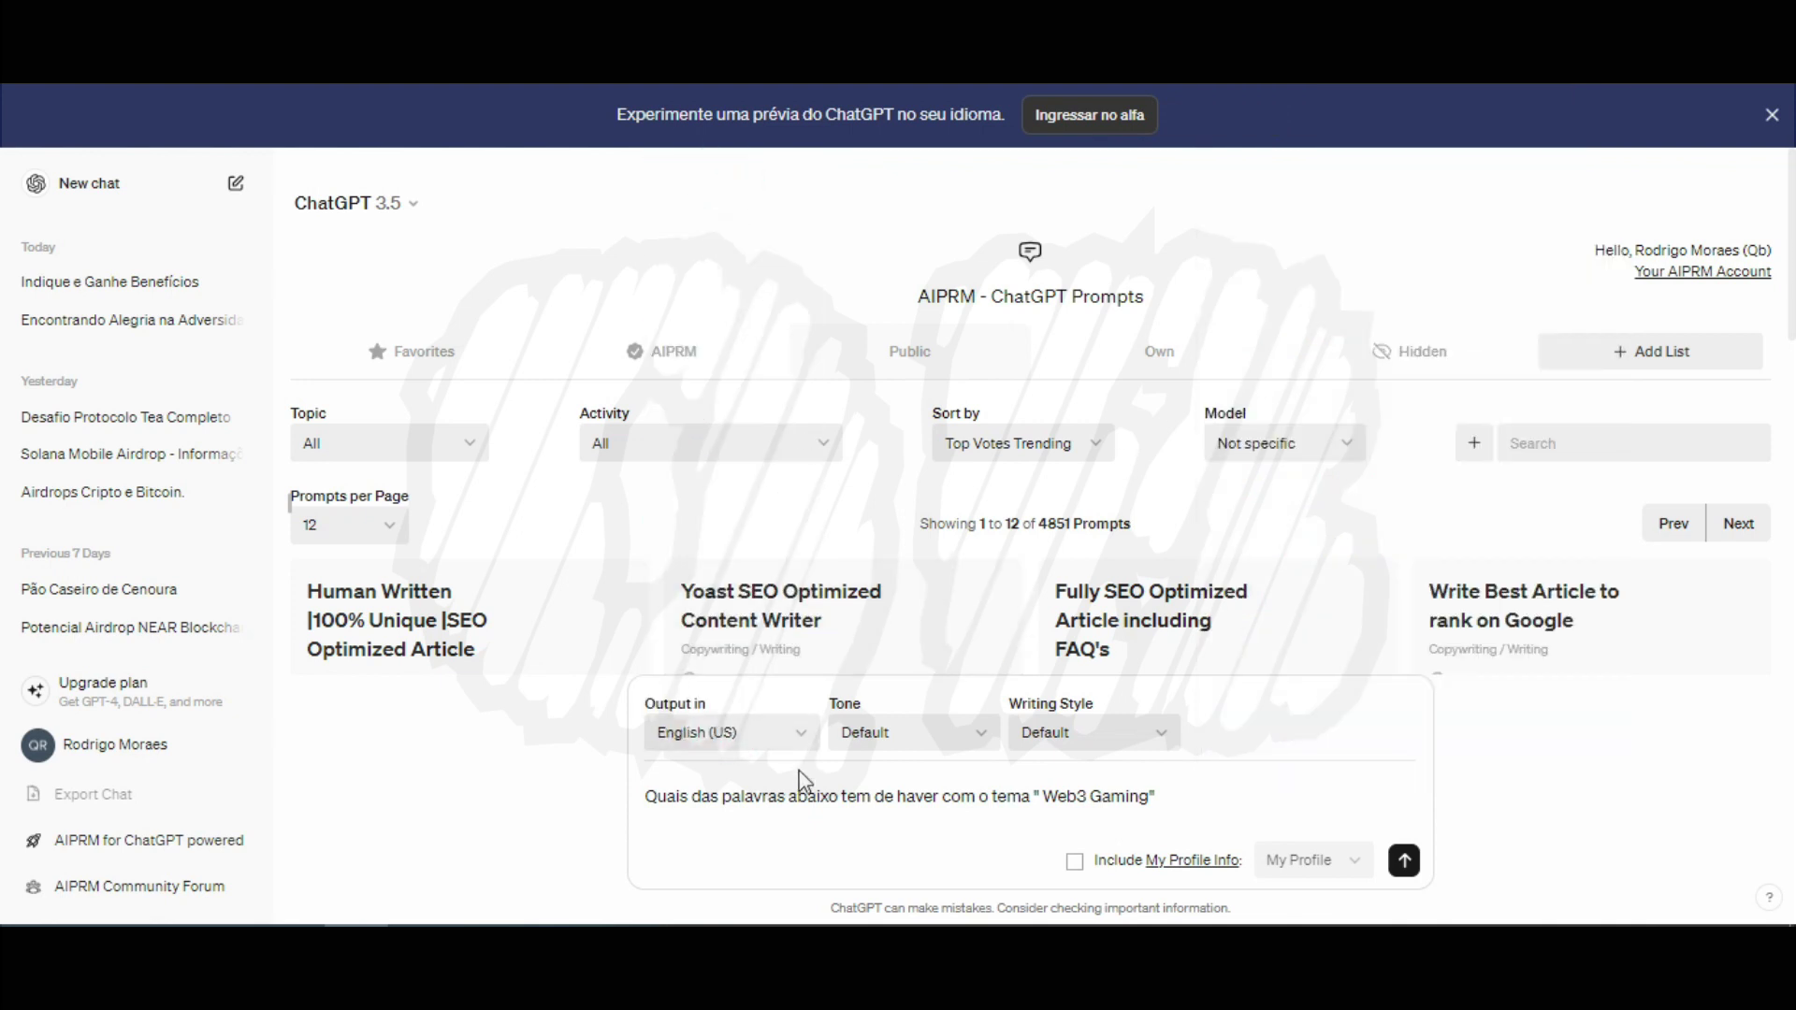
left_click(1270, 791)
Switch to Excel and copy the word list in column A from A1 down to the last word.
key("alt+Tab")
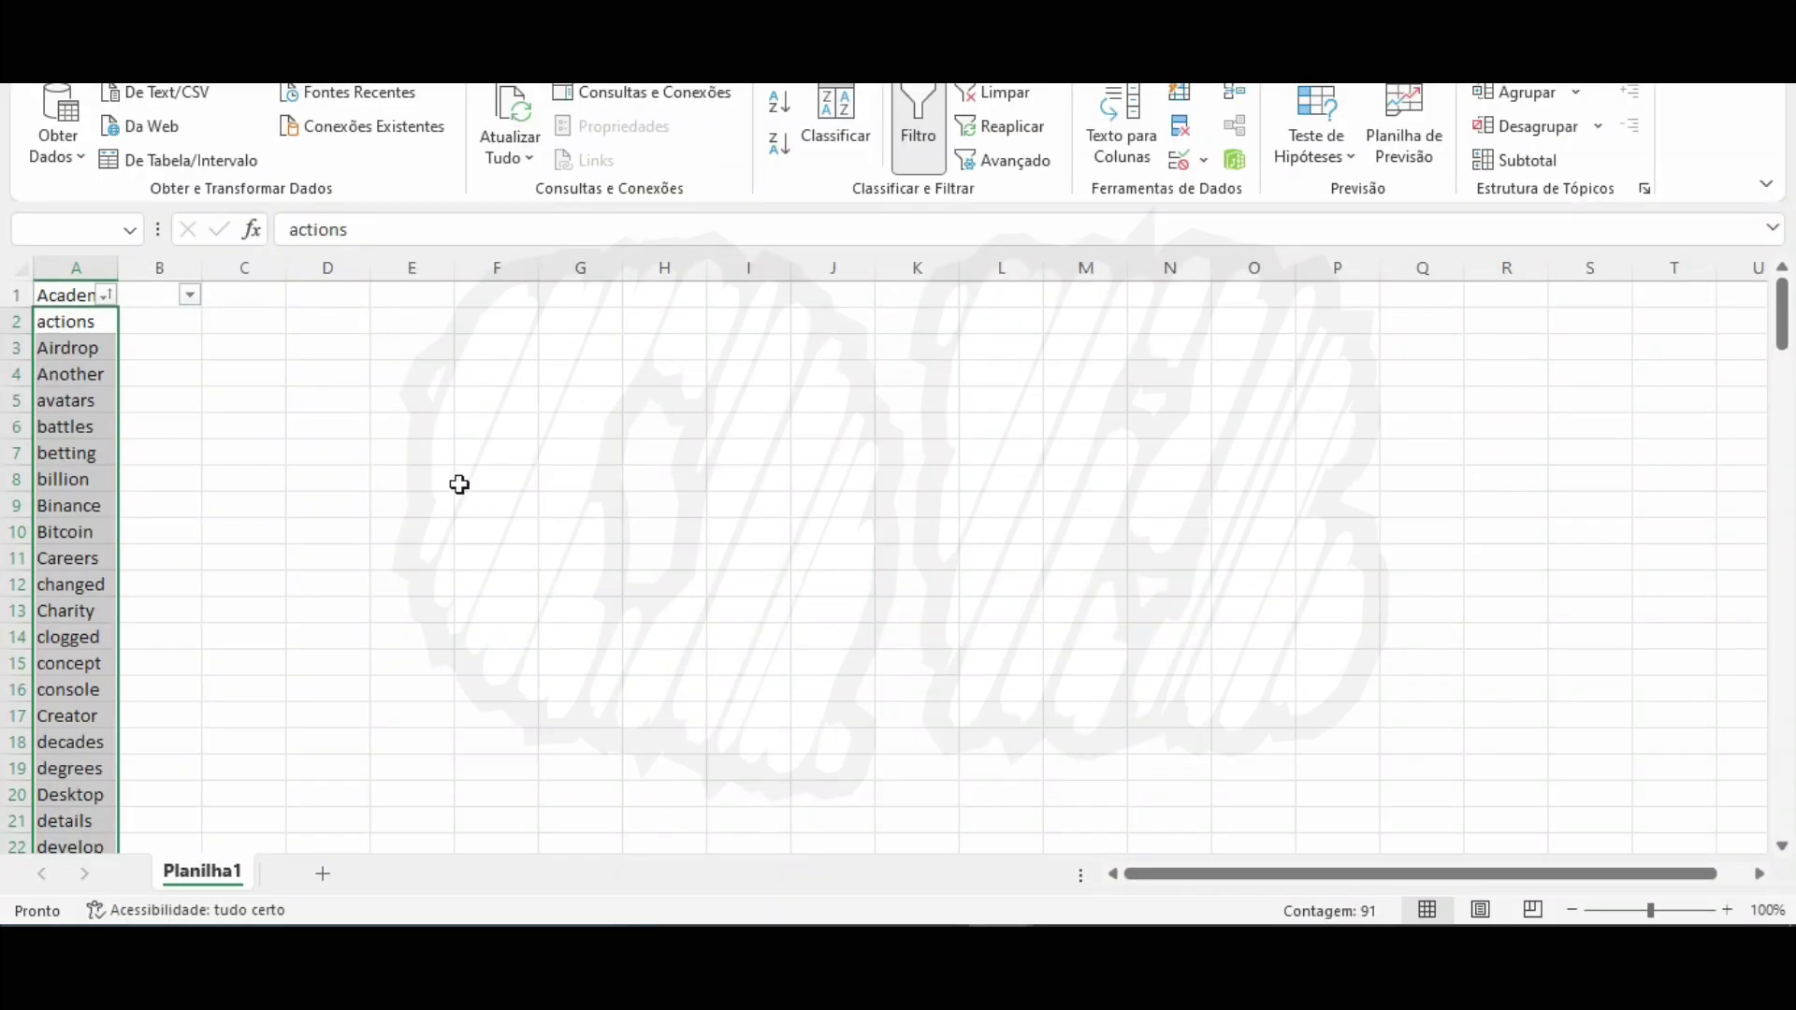
key("ctrl+q")
key("Escape")
key("ctrl+Home")
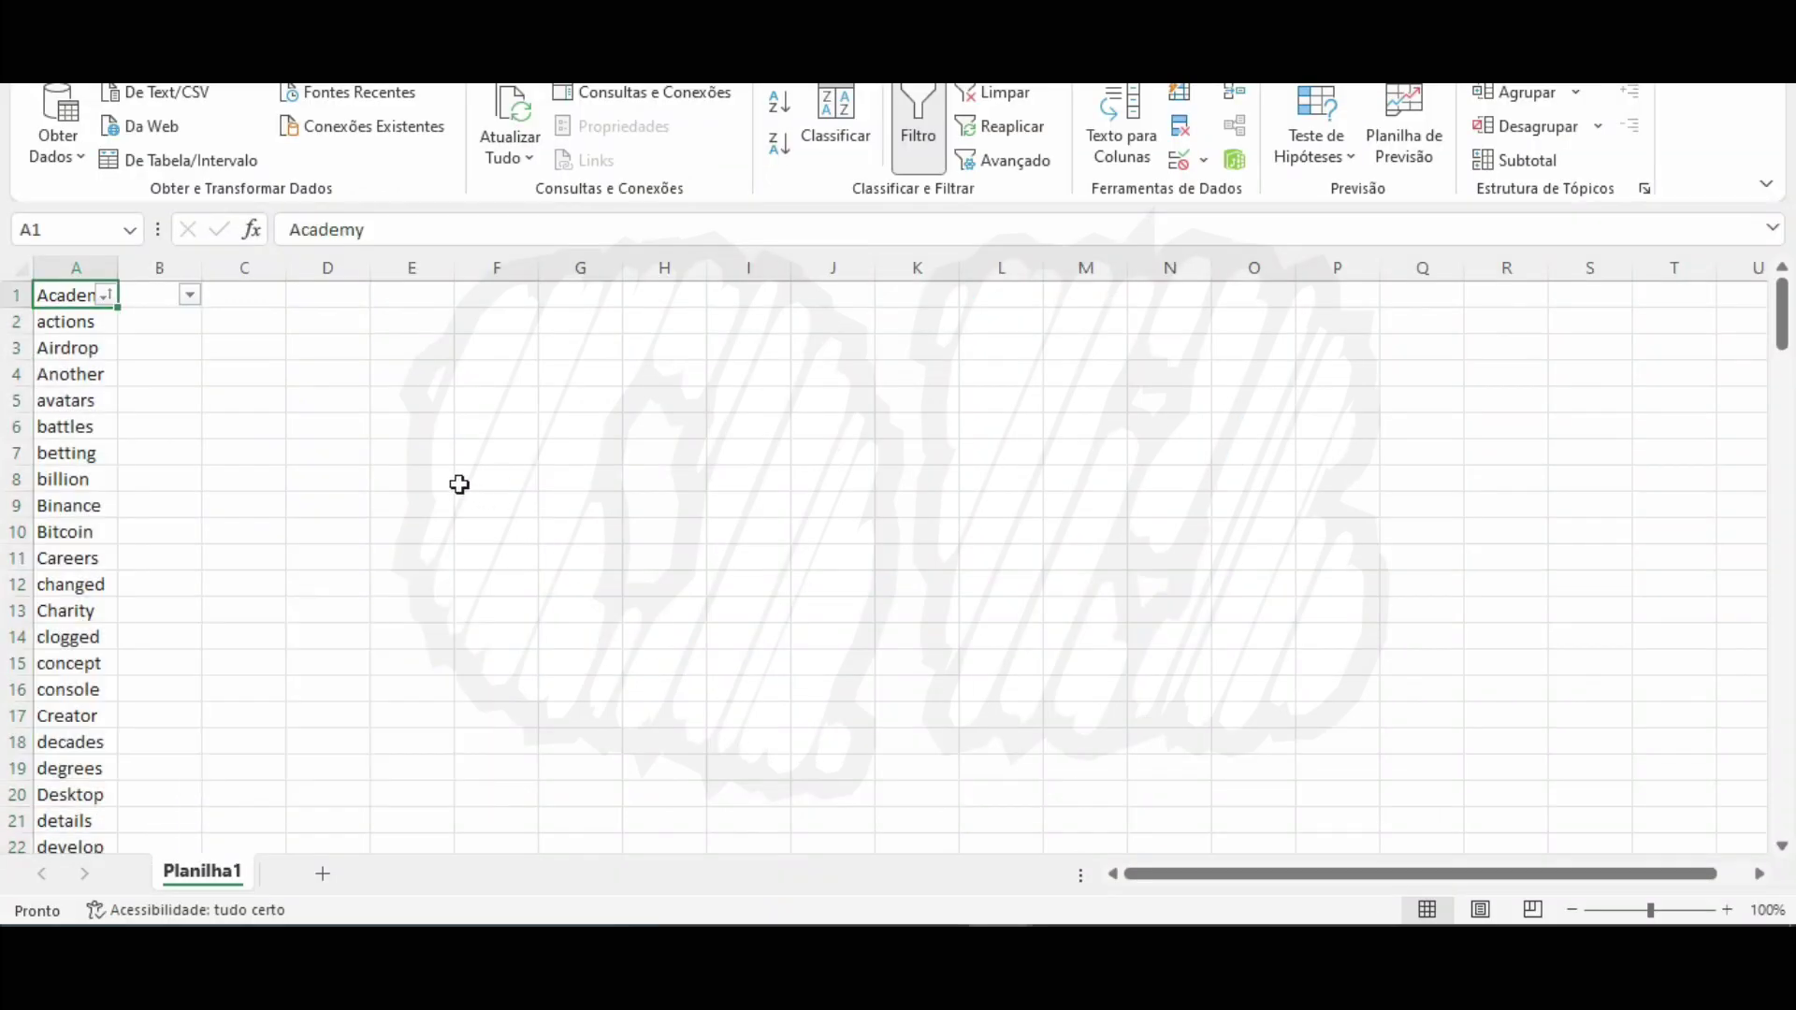
key("ctrl+shift+Down")
key("ctrl+c")
Paste the copied word list on a new line below the ChatGPT question and send the prompt.
key("alt+Tab")
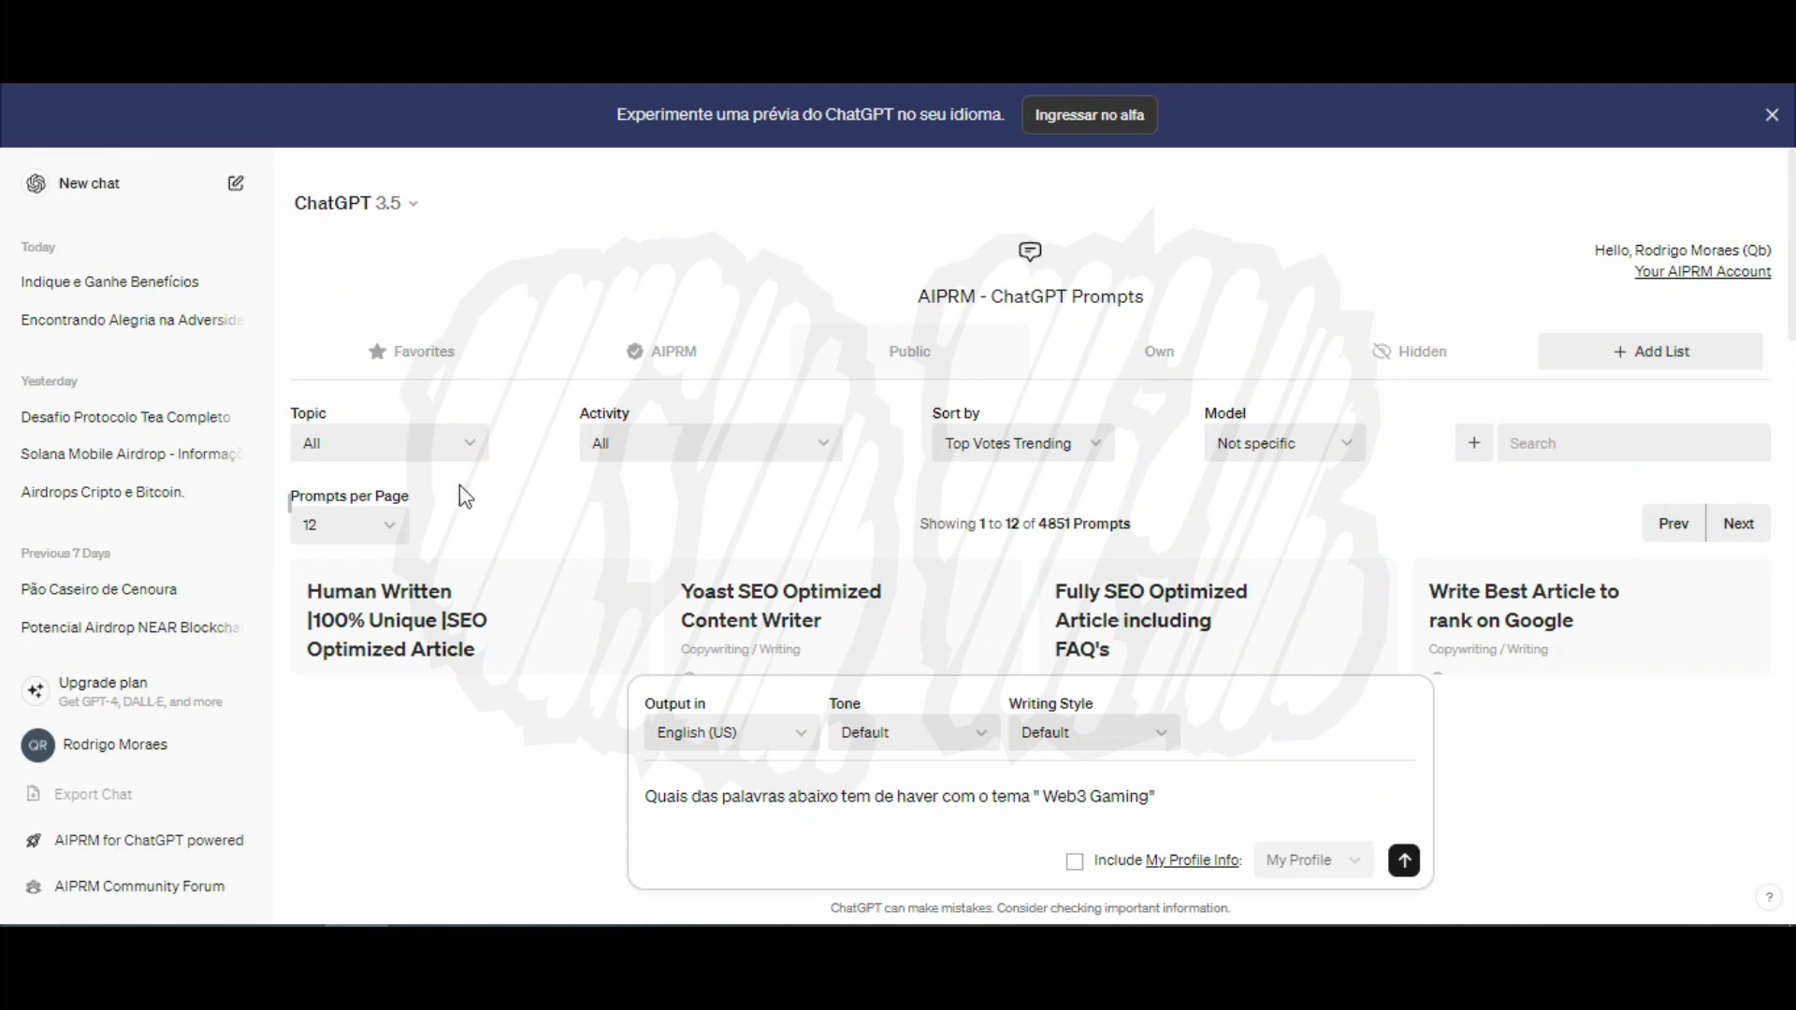
key("shift+Return")
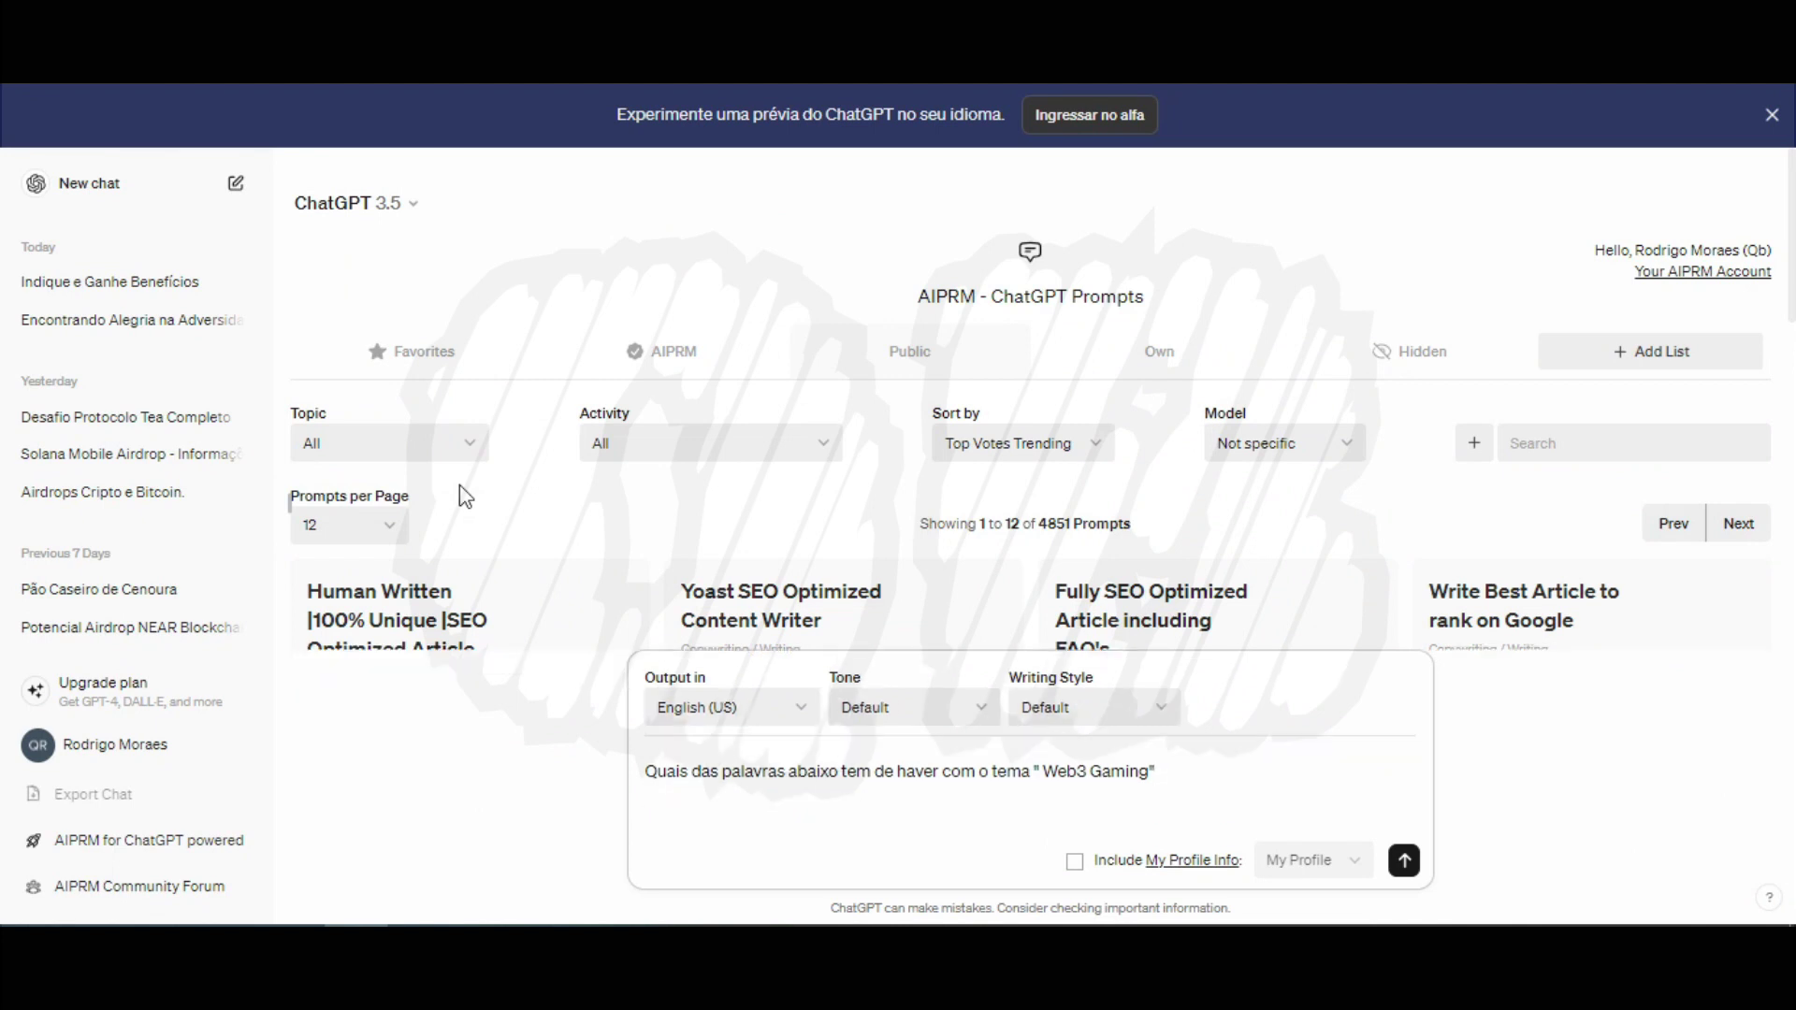
key("ctrl+v")
key("Return")
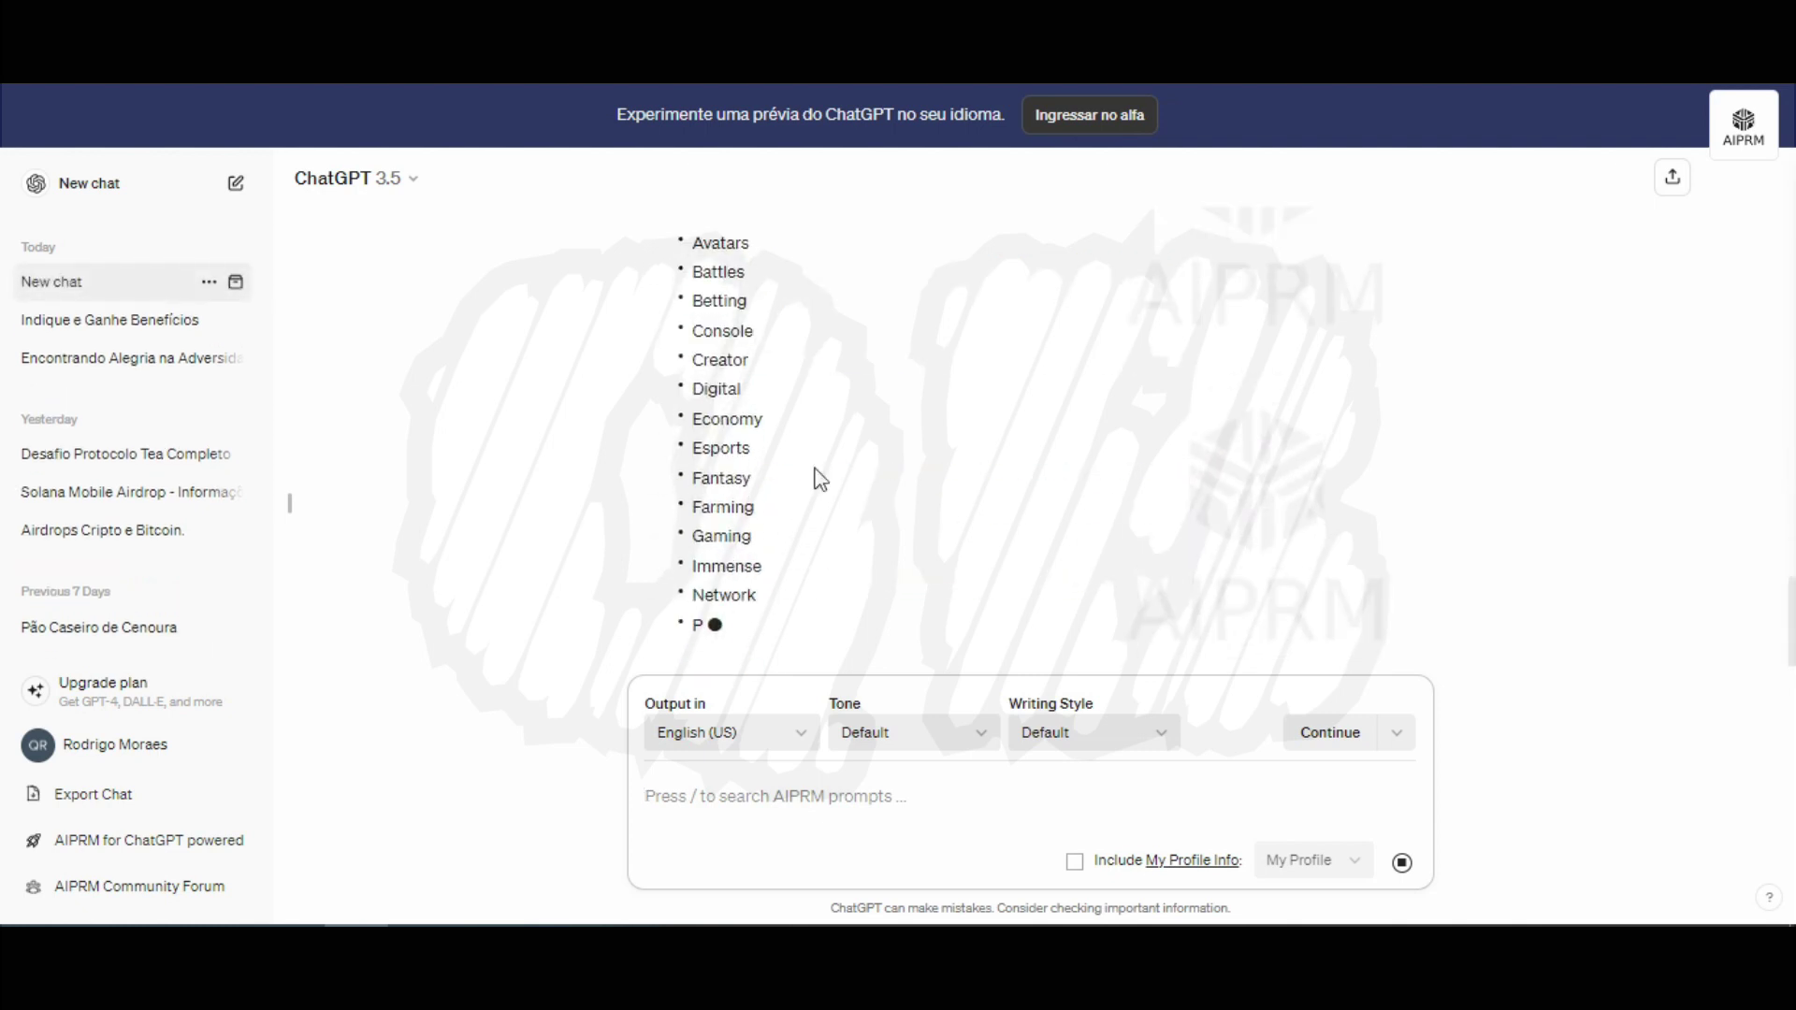
Copy the words ChatGPT relates to Web3 Gaming and replace the Excel word list with them, starting at A2.
left_click_drag(780, 547, 709, 265)
scroll(766, 364, "up", 3)
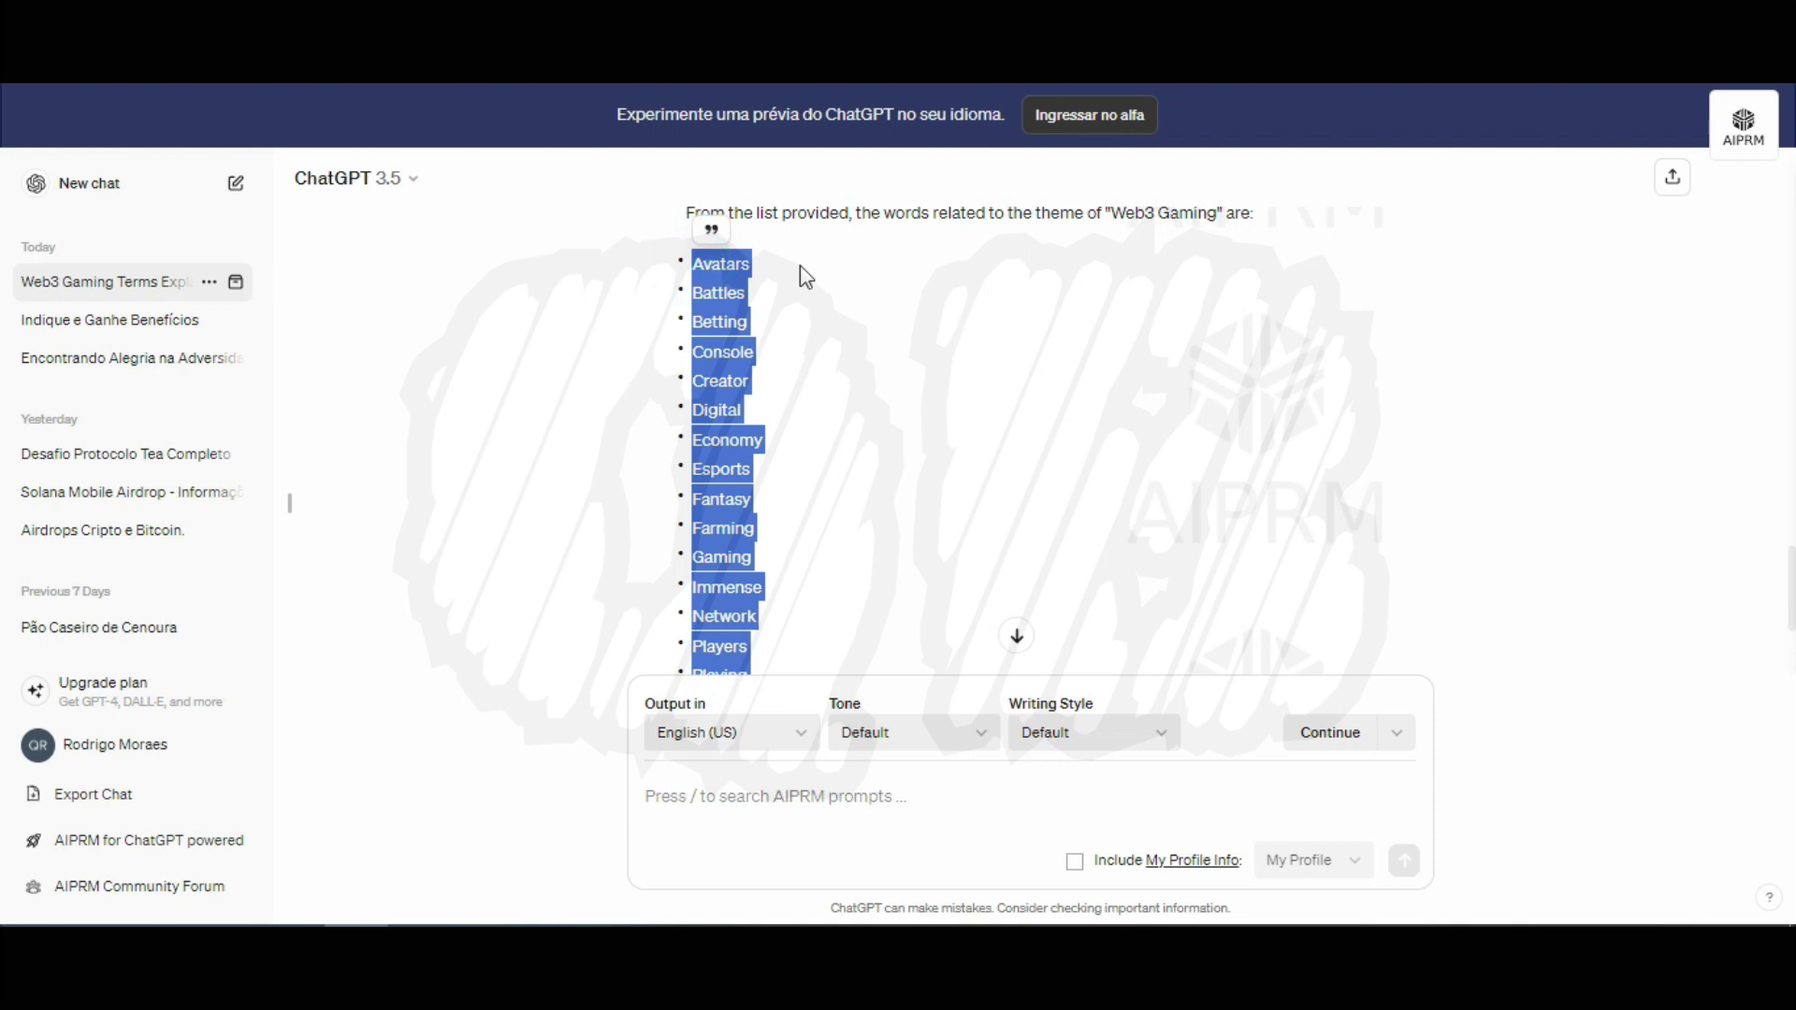
key("alt+Tab")
key("Delete")
key("Up")
key("Down")
key("ctrl+v")
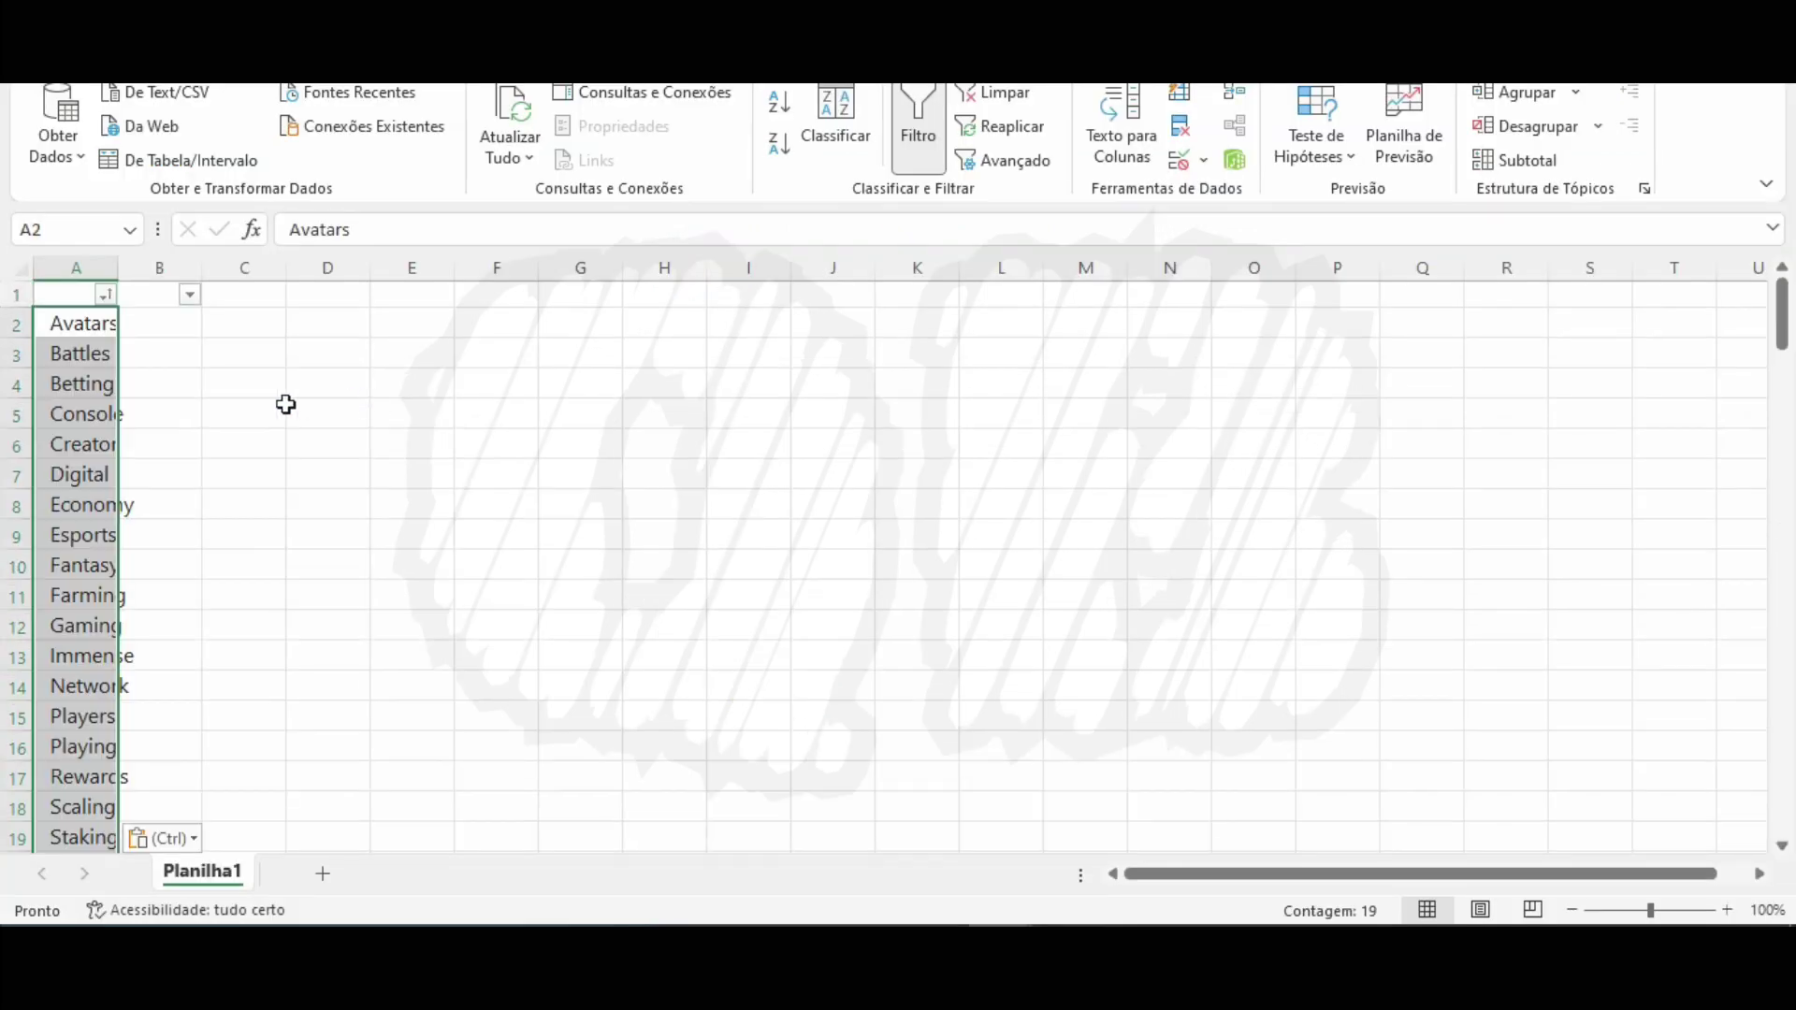
Fit column A's width to its words and look through the pasted list from Avatars to Virtual.
double_click(118, 268)
scroll(203, 518, "down", 3)
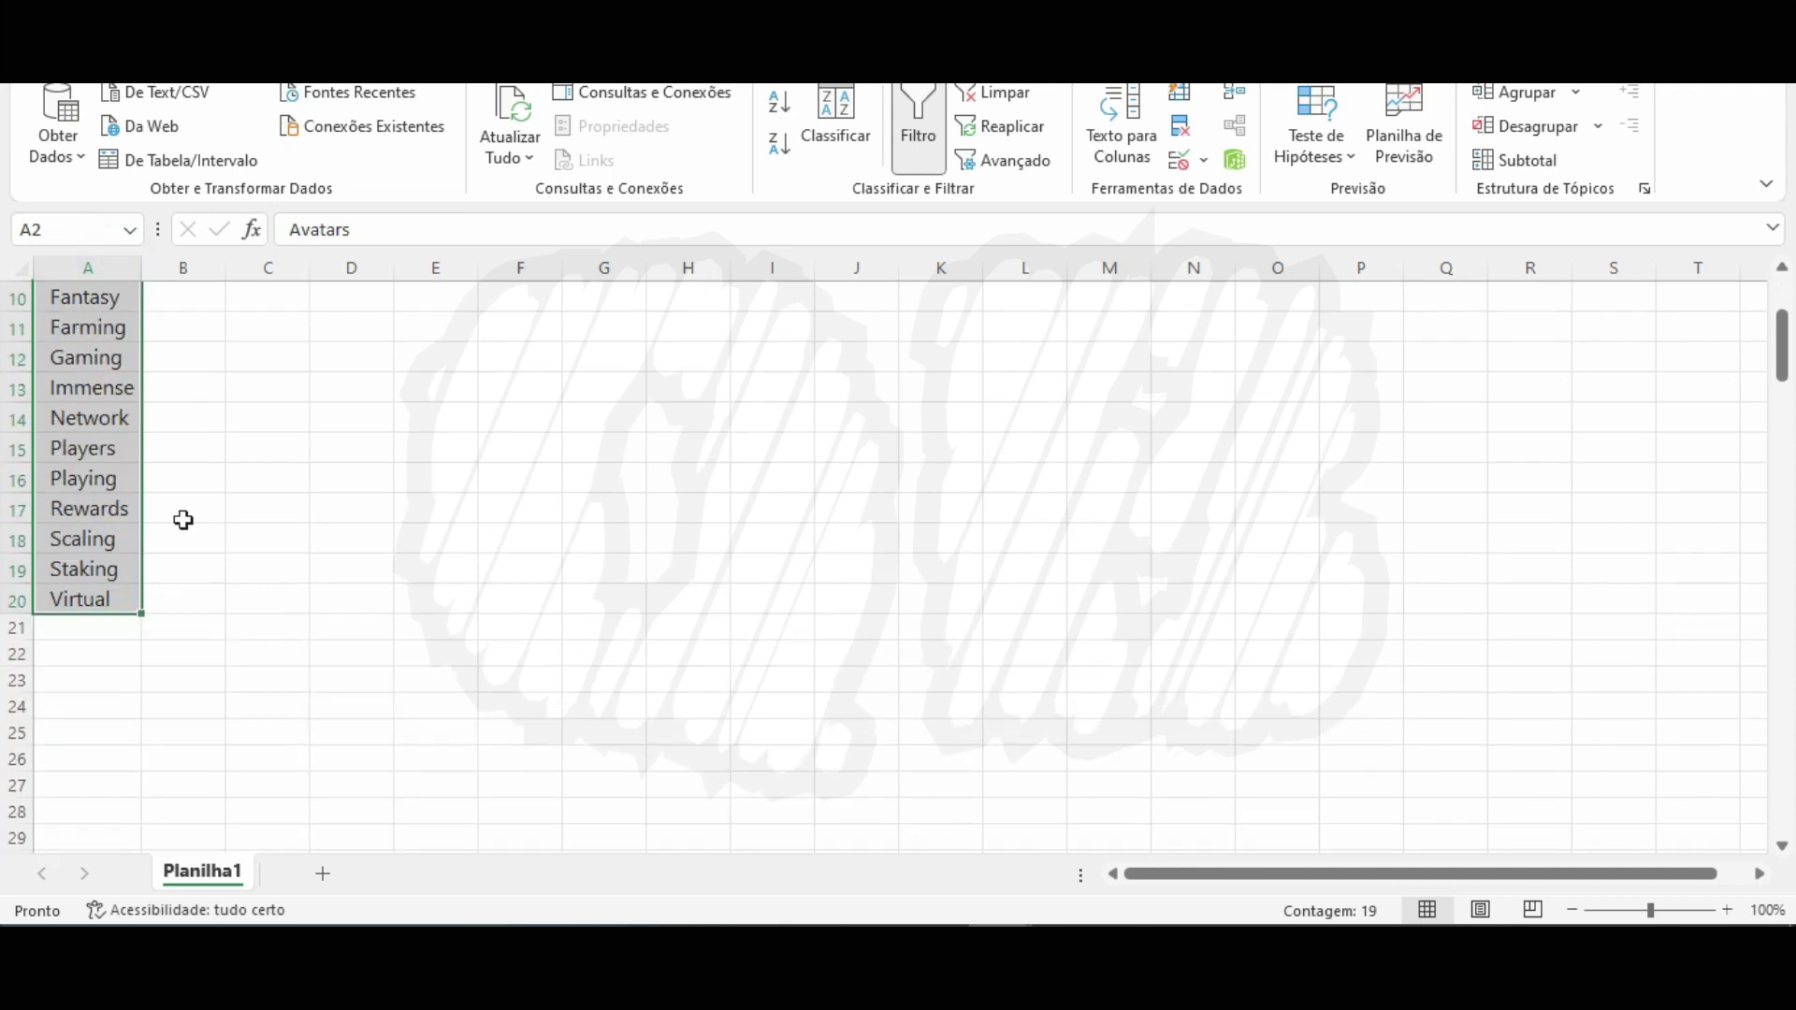
scroll(180, 521, "up", 3)
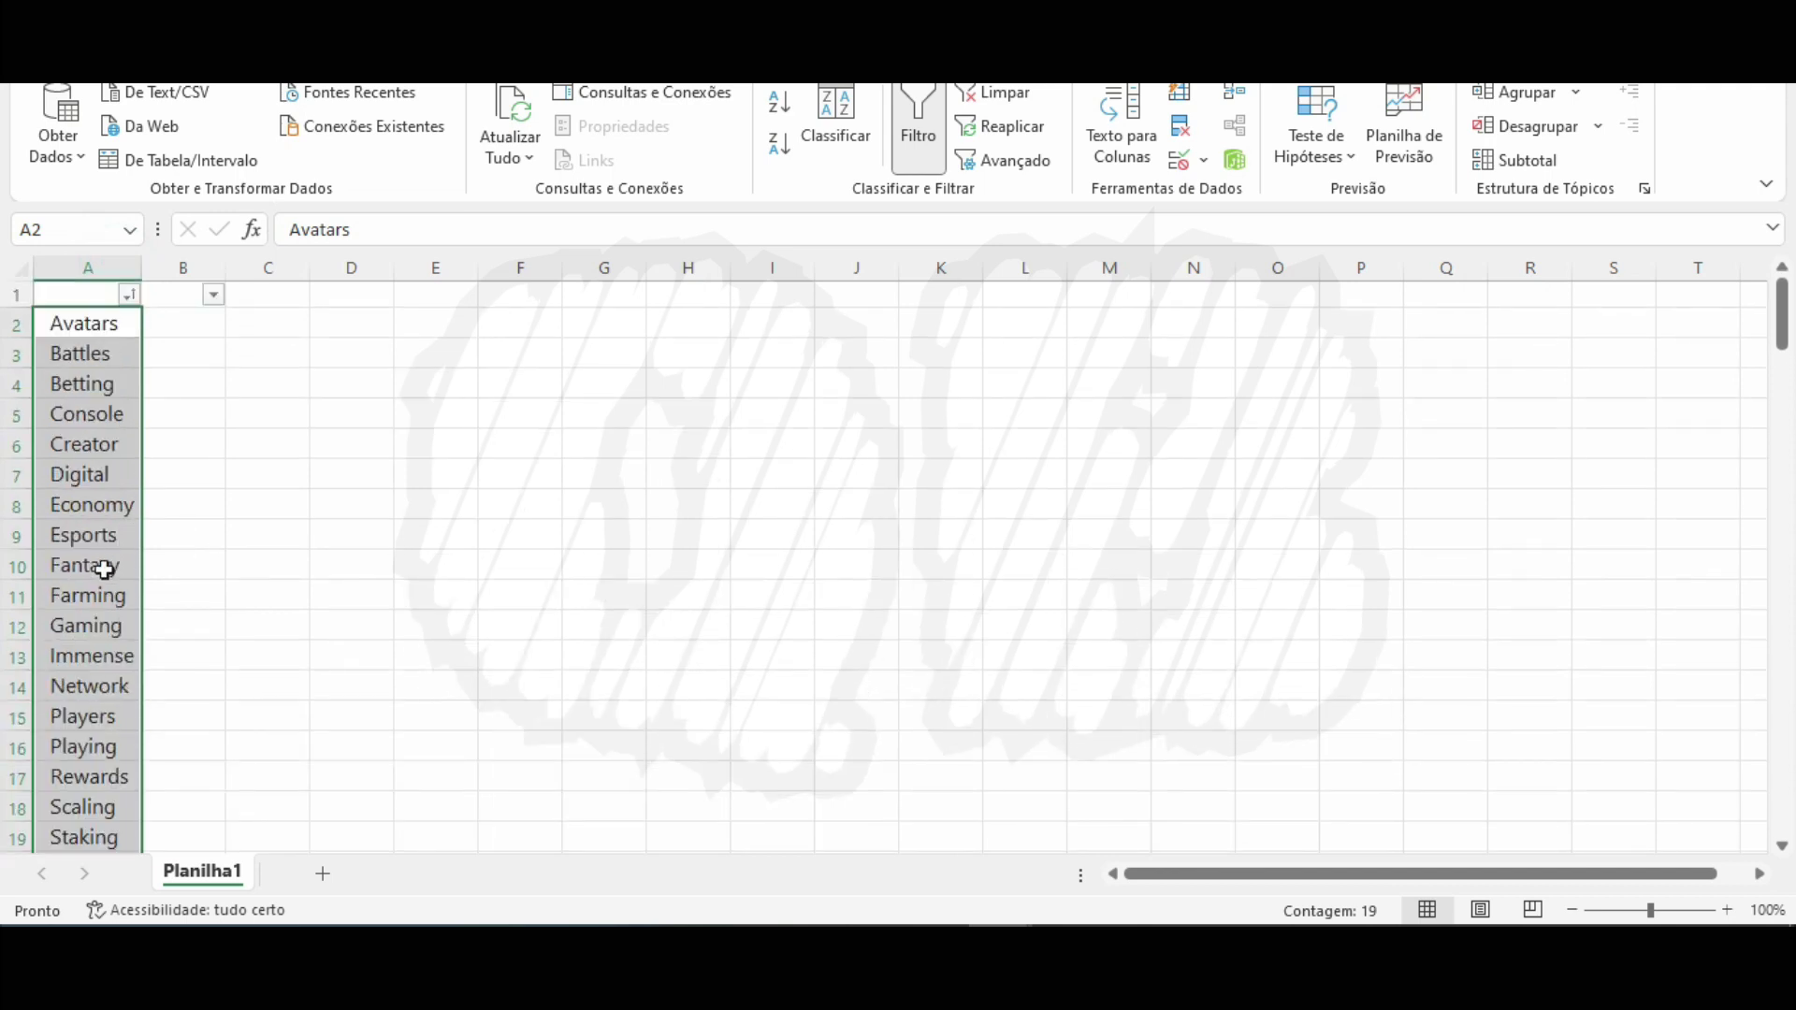
left_click(90, 630)
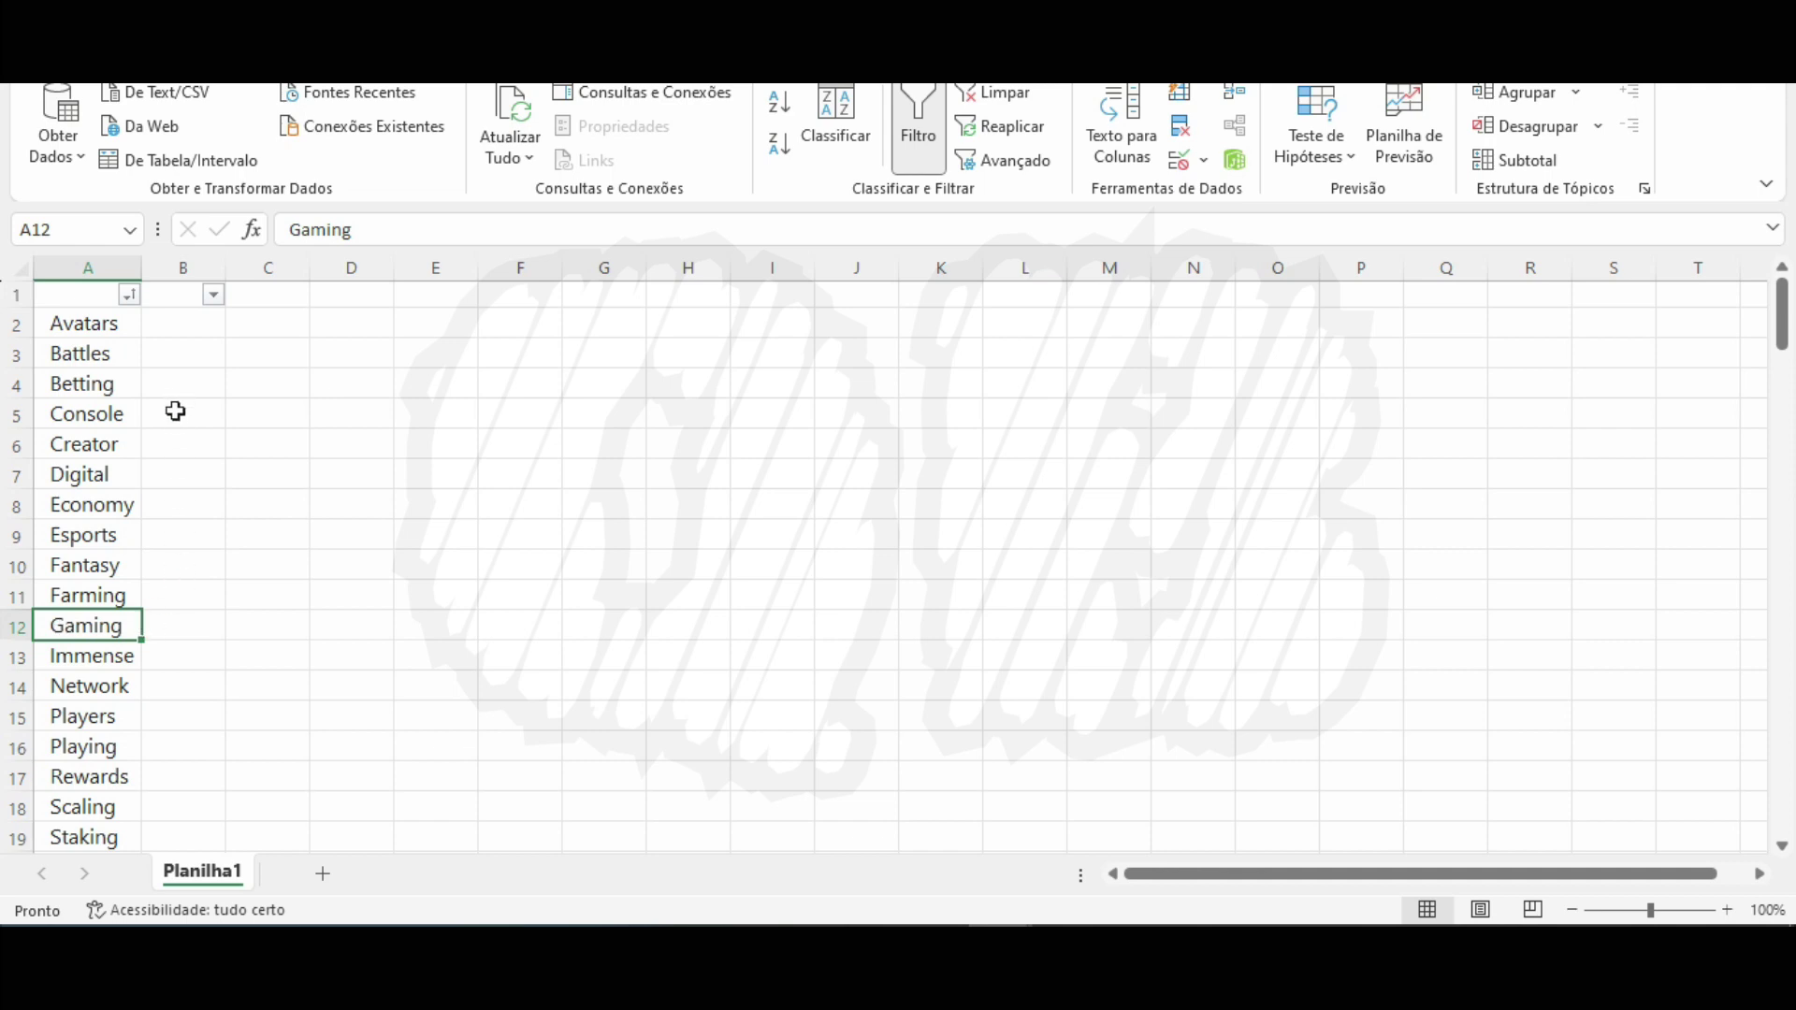
scroll(300, 646, "down", 1)
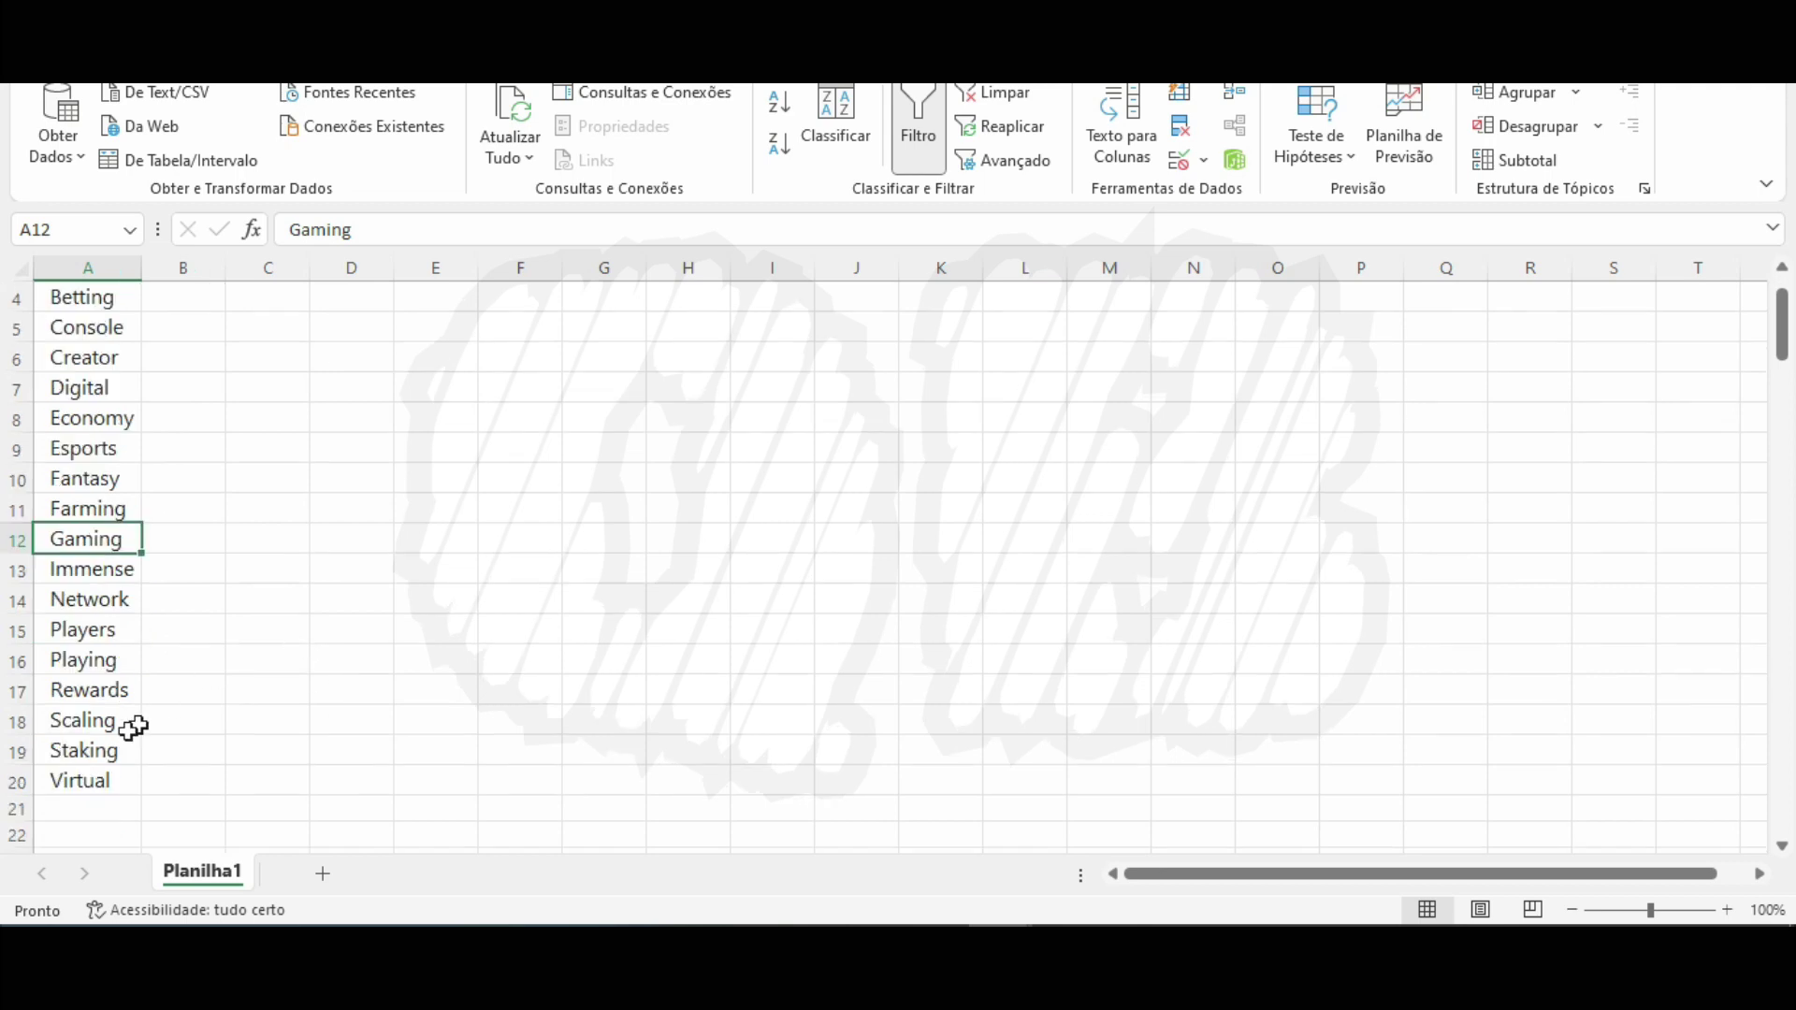
Copy the word Scaling from A18 and switch to the Binance Word of the Day puzzle.
left_click(98, 722)
key("ctrl+c")
key("alt+Tab")
key("alt+Tab")
key("ctrl+l")
key("ctrl+v")
left_click(1459, 484)
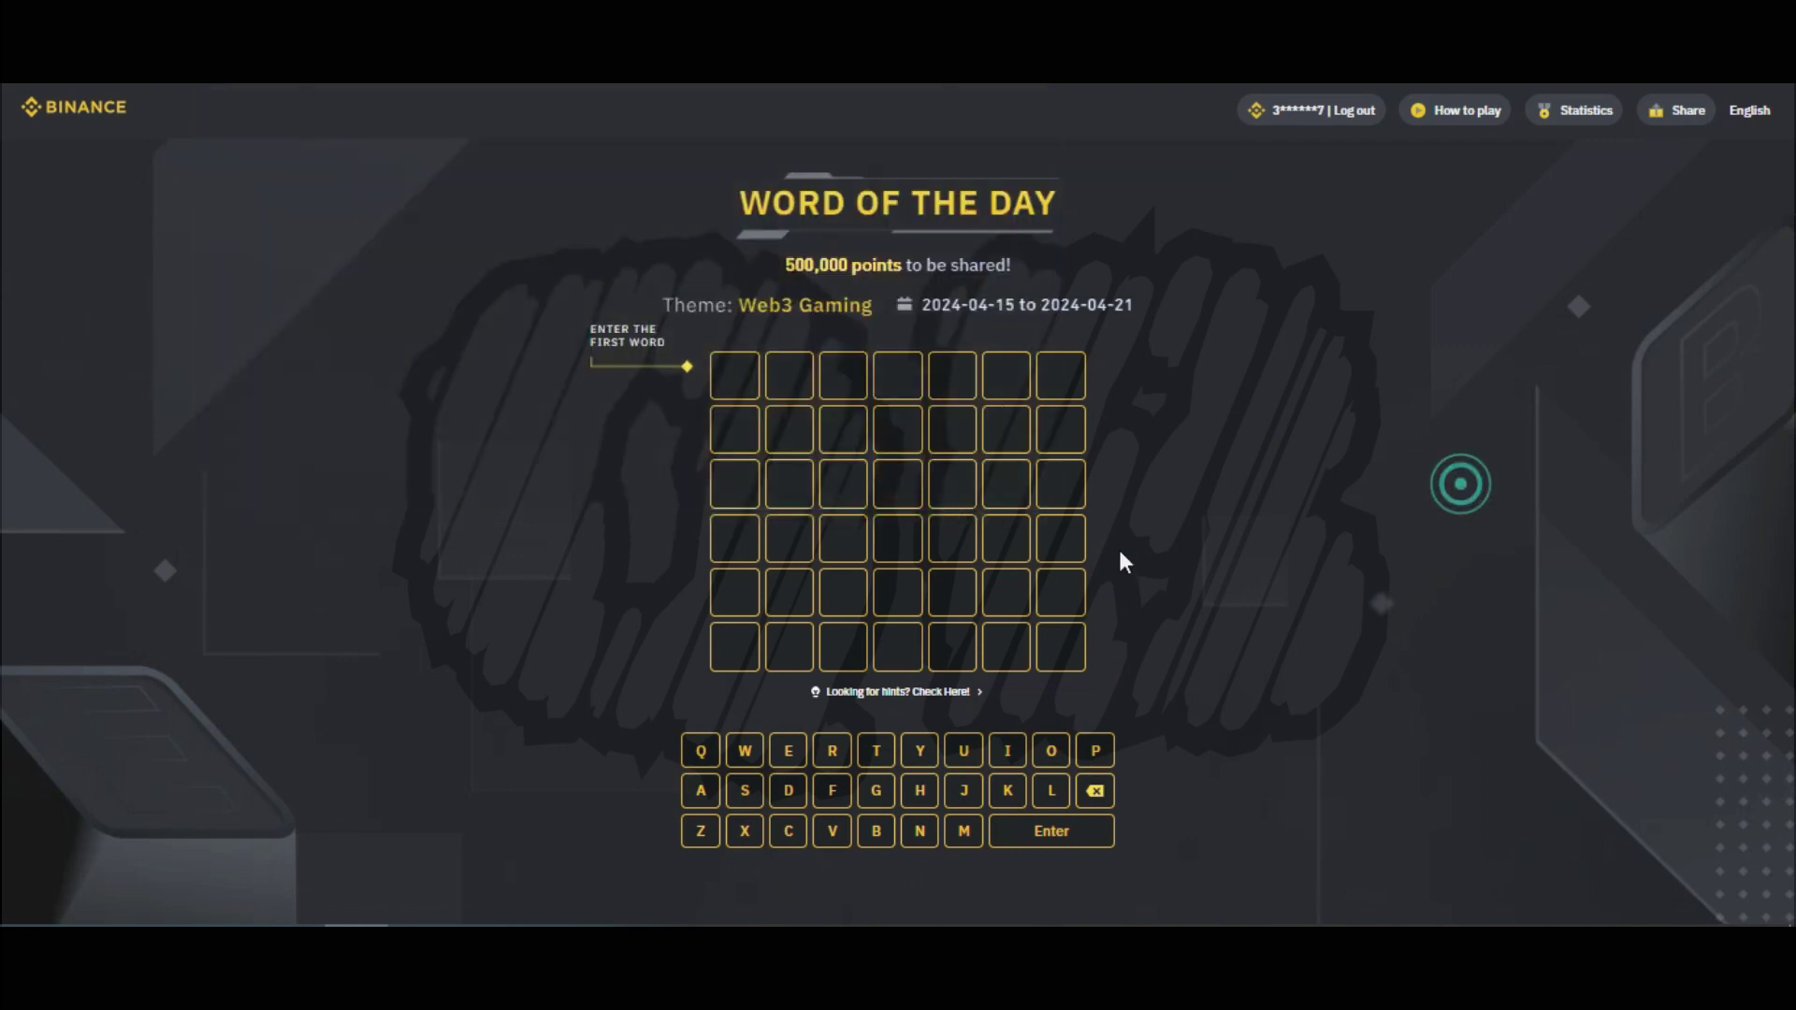
Enter SCALING as the first guess in the Word of the Day grid and submit it.
left_click(744, 791)
left_click(789, 831)
left_click(703, 801)
left_click(1051, 792)
left_click(1008, 751)
left_click(919, 831)
left_click(870, 791)
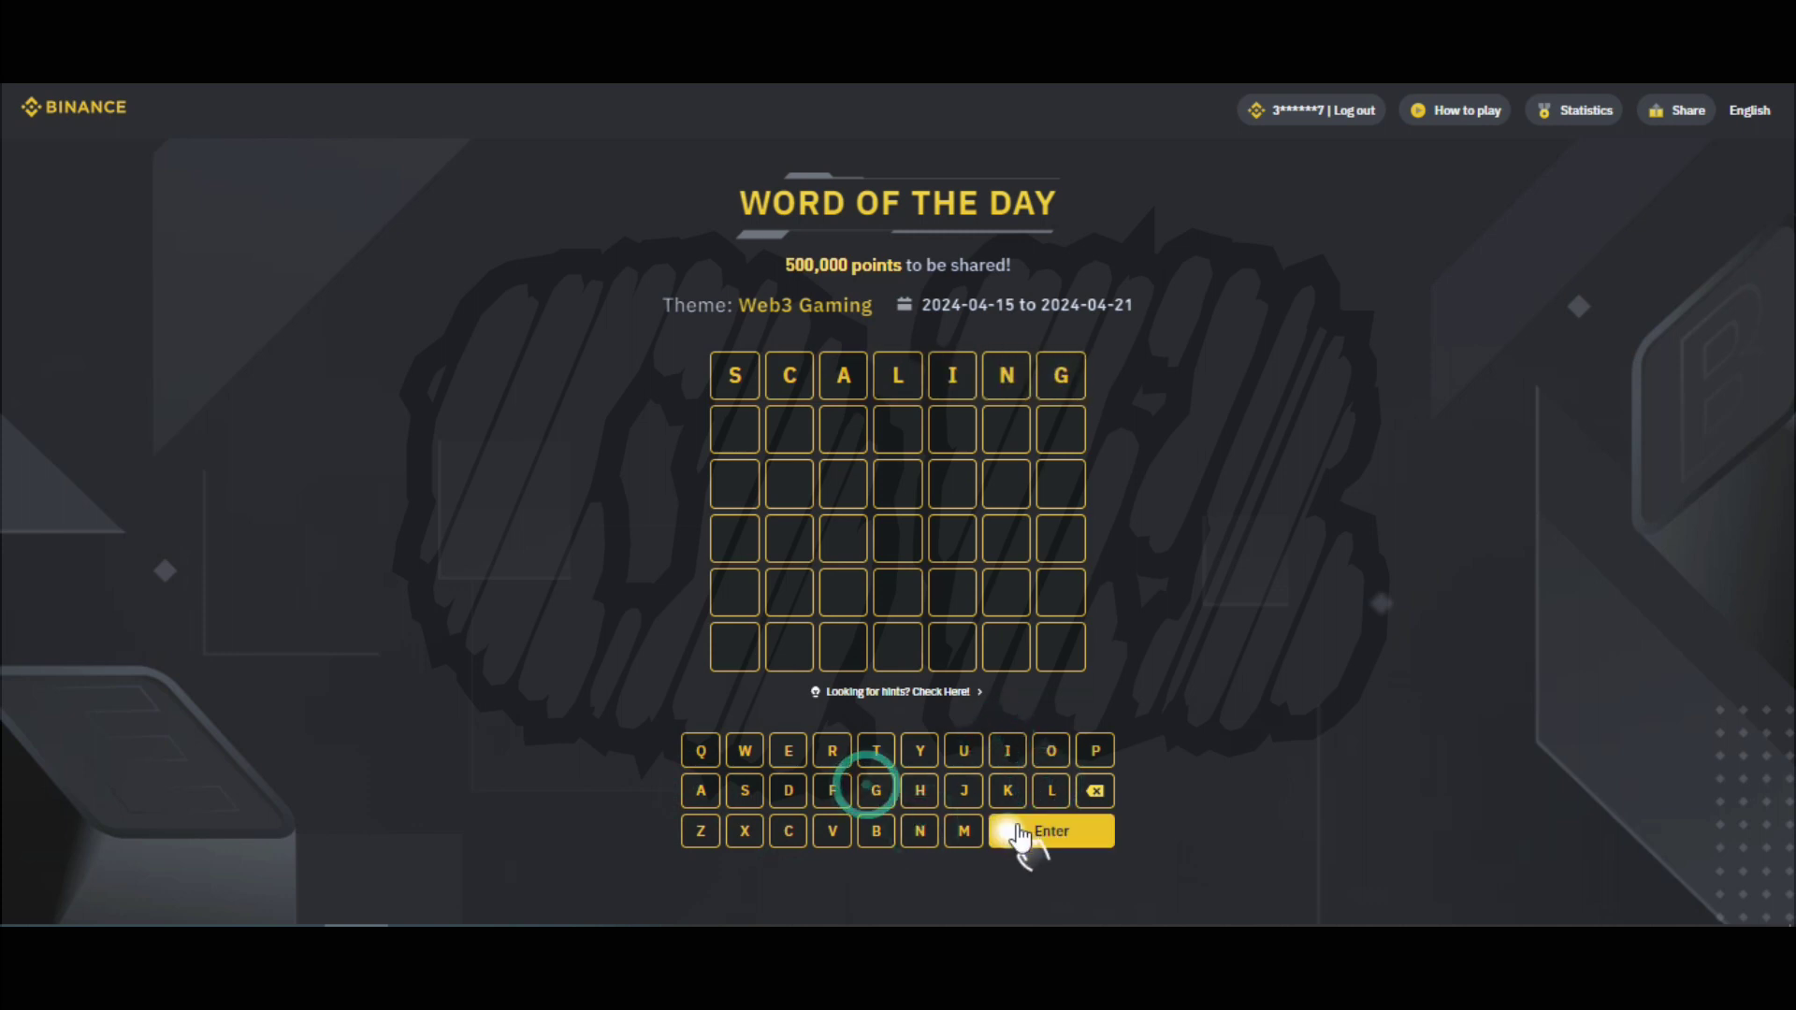
left_click(1069, 832)
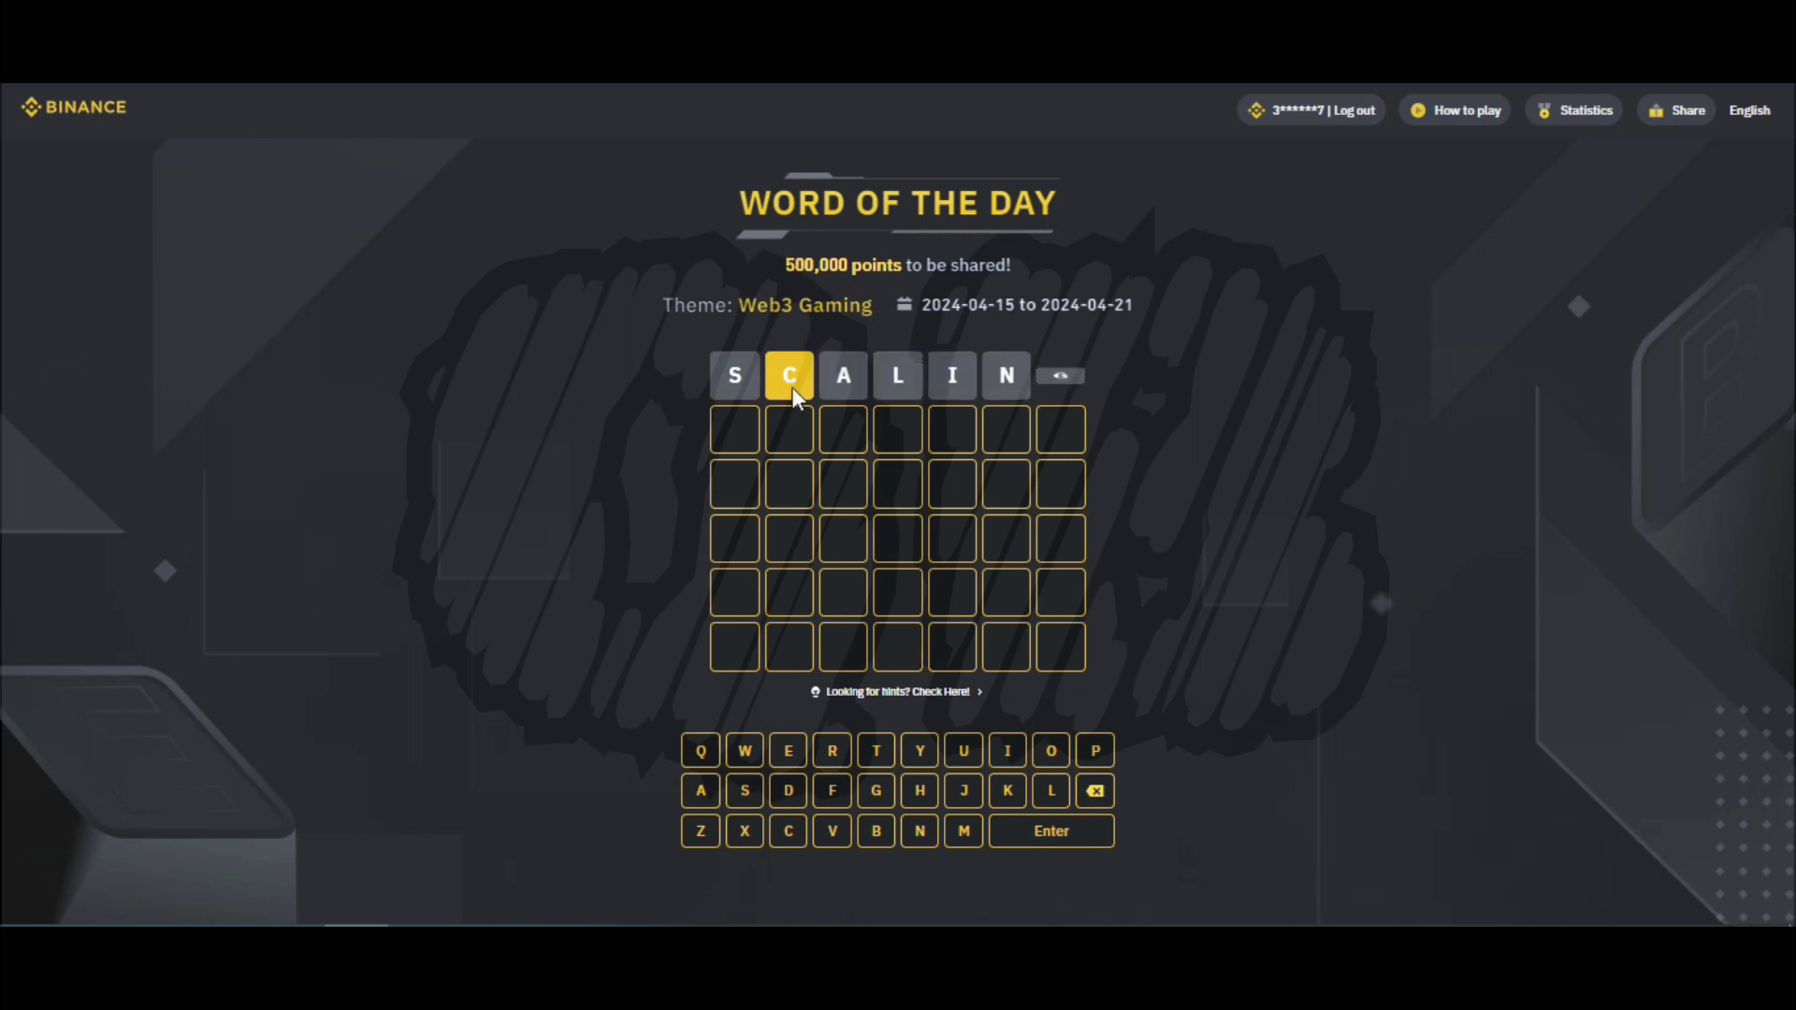
Return to Excel and remove the filter from the word list.
key("alt+Tab")
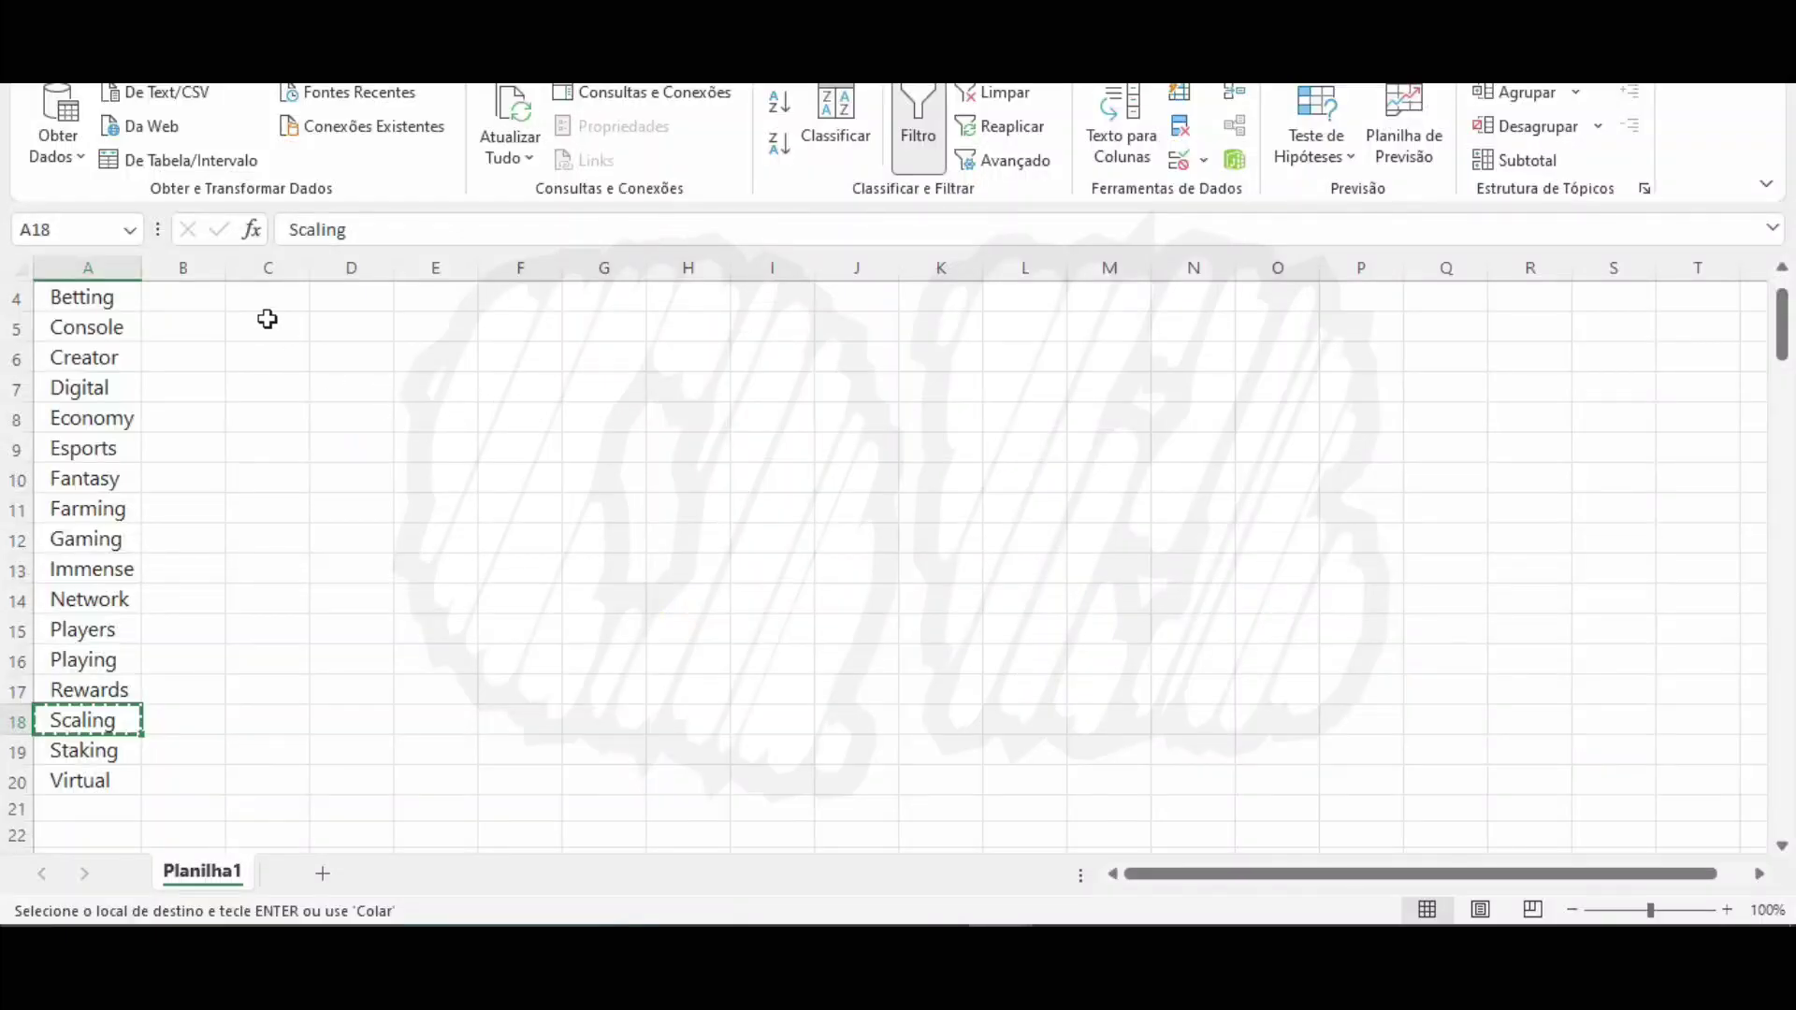
left_click(124, 296)
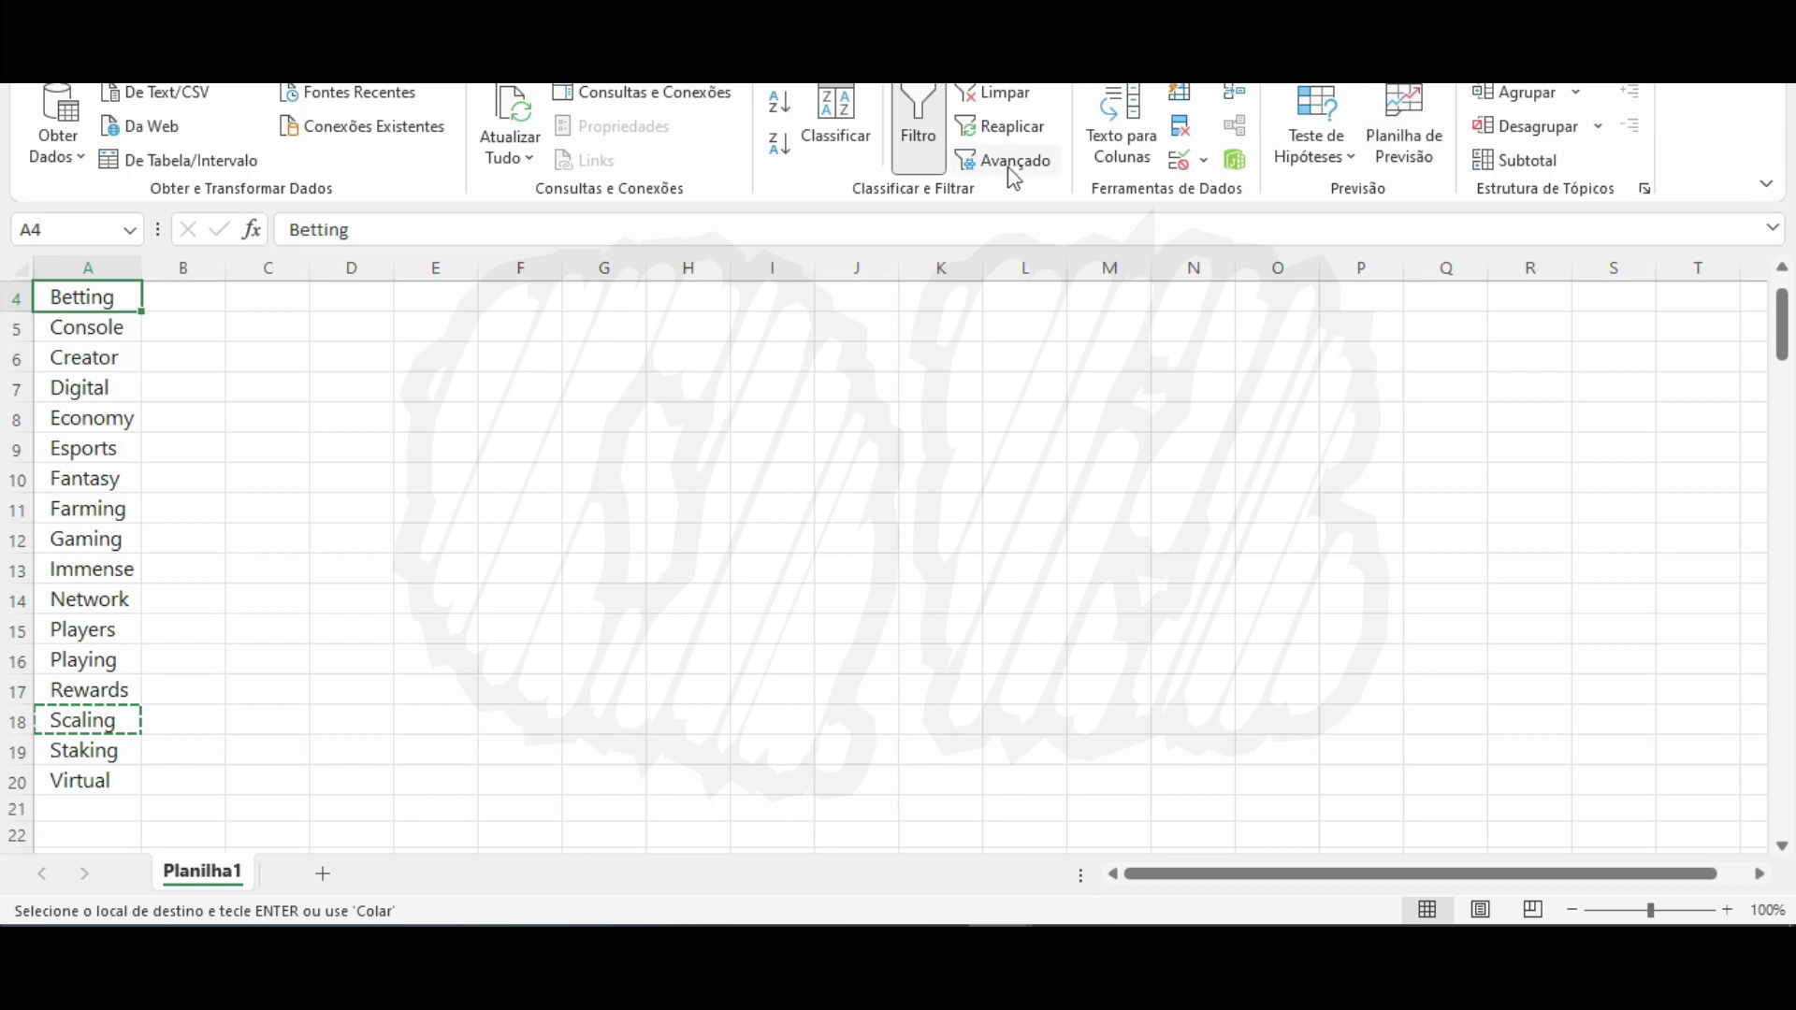
left_click(918, 136)
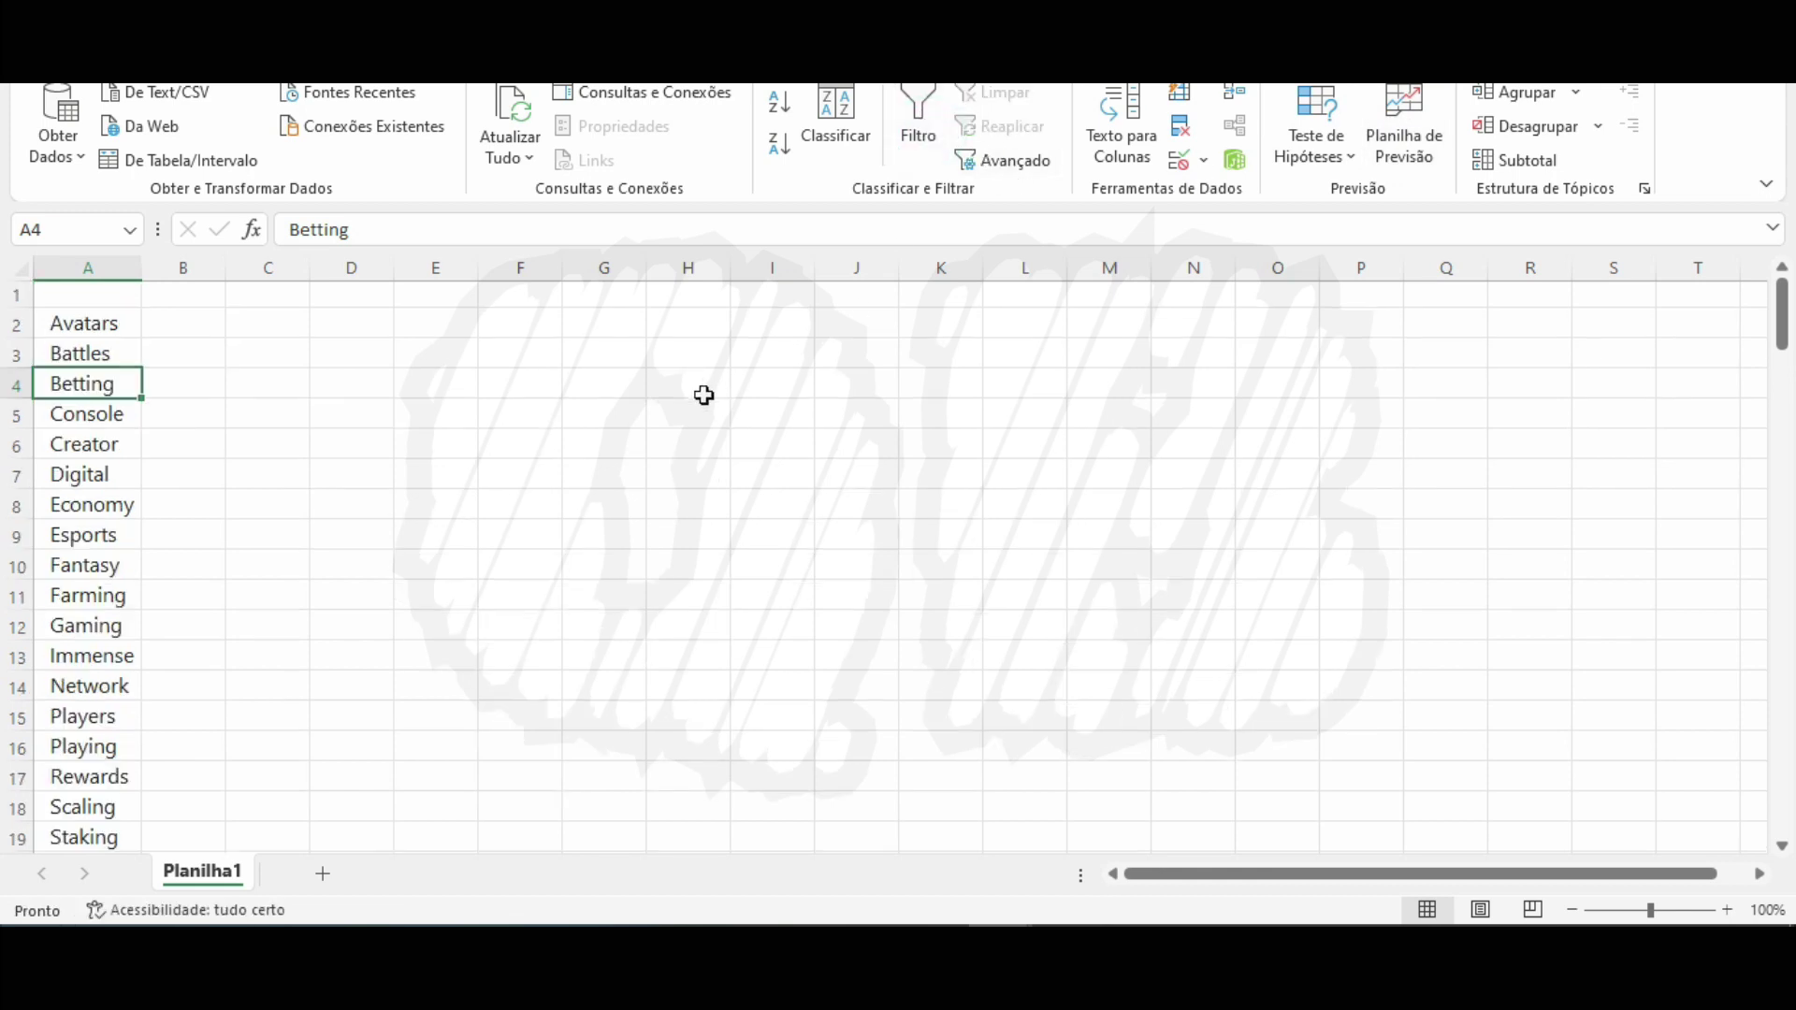
Delete the words Avatars, Battles and Betting from A2 to A4.
key("Up")
key("Up")
key("alt+Tab")
key("alt+Tab")
key("Delete")
key("Down")
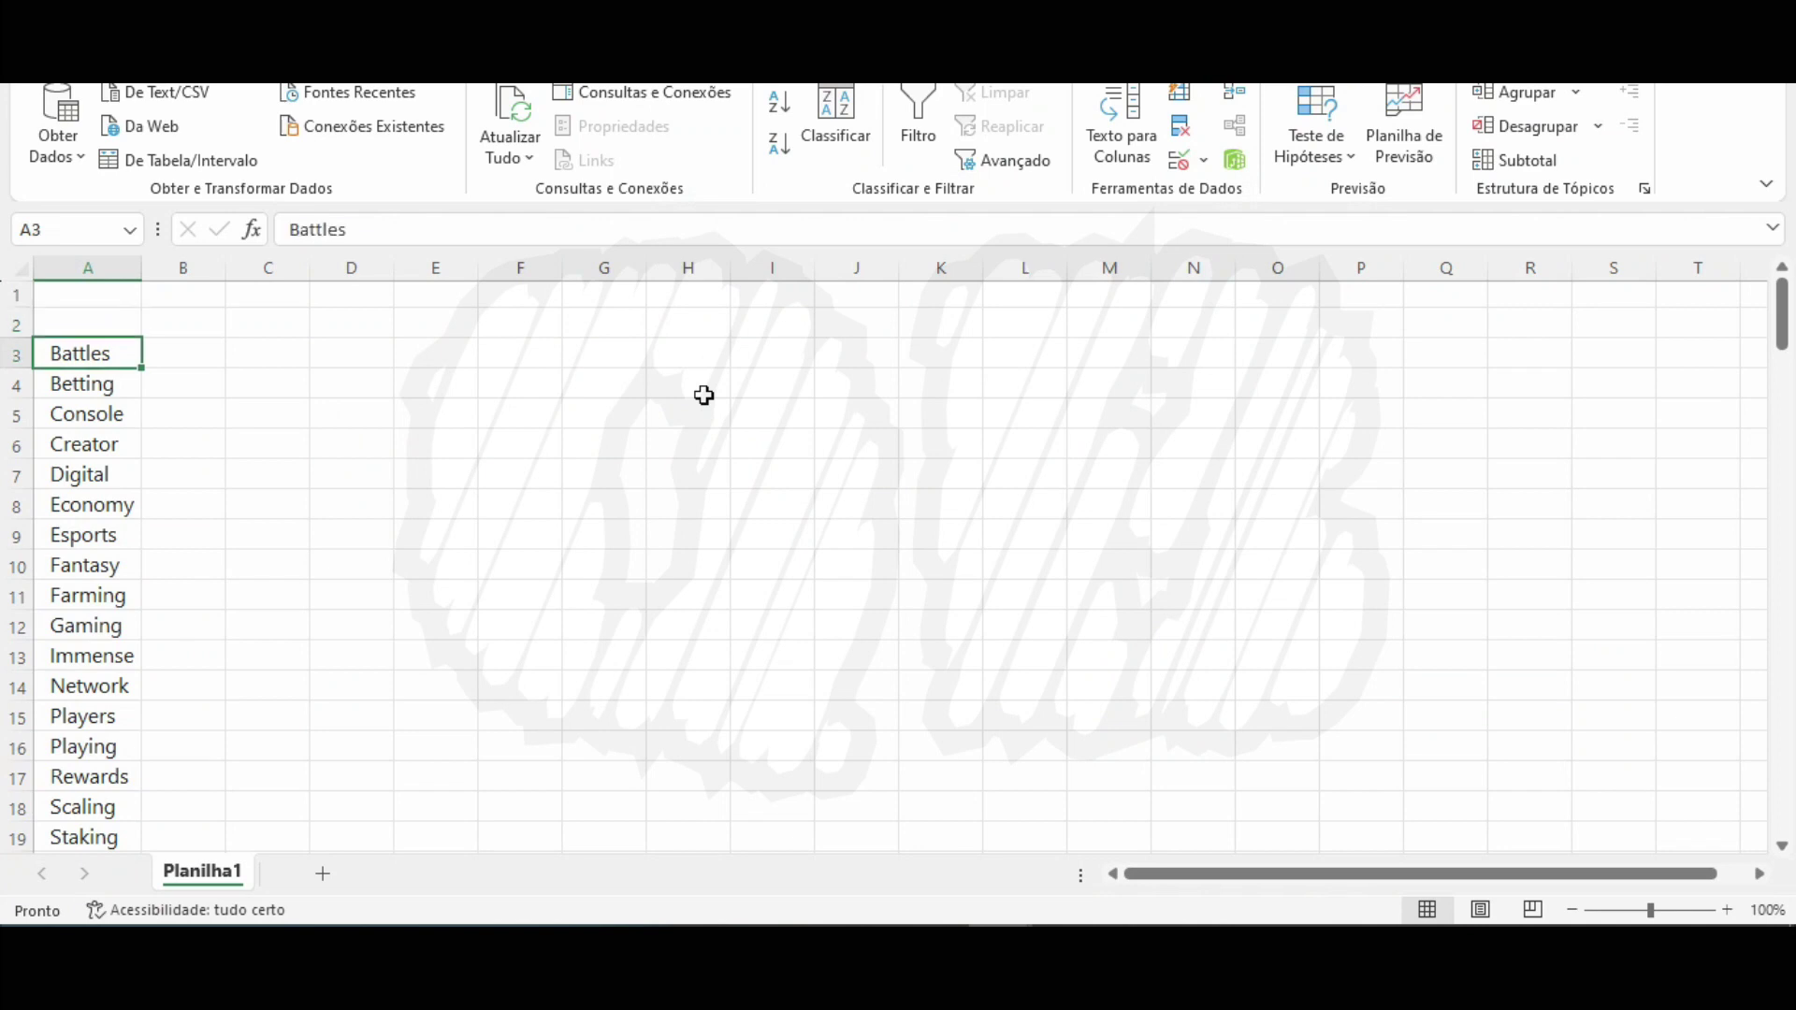
key("Delete")
key("Down")
key("Delete")
Keep Console, Creator and Economy, and delete Digital, Esports, Fantasy, Farming and Gaming from A7 and A9 to A12.
key("Down")
key("Down")
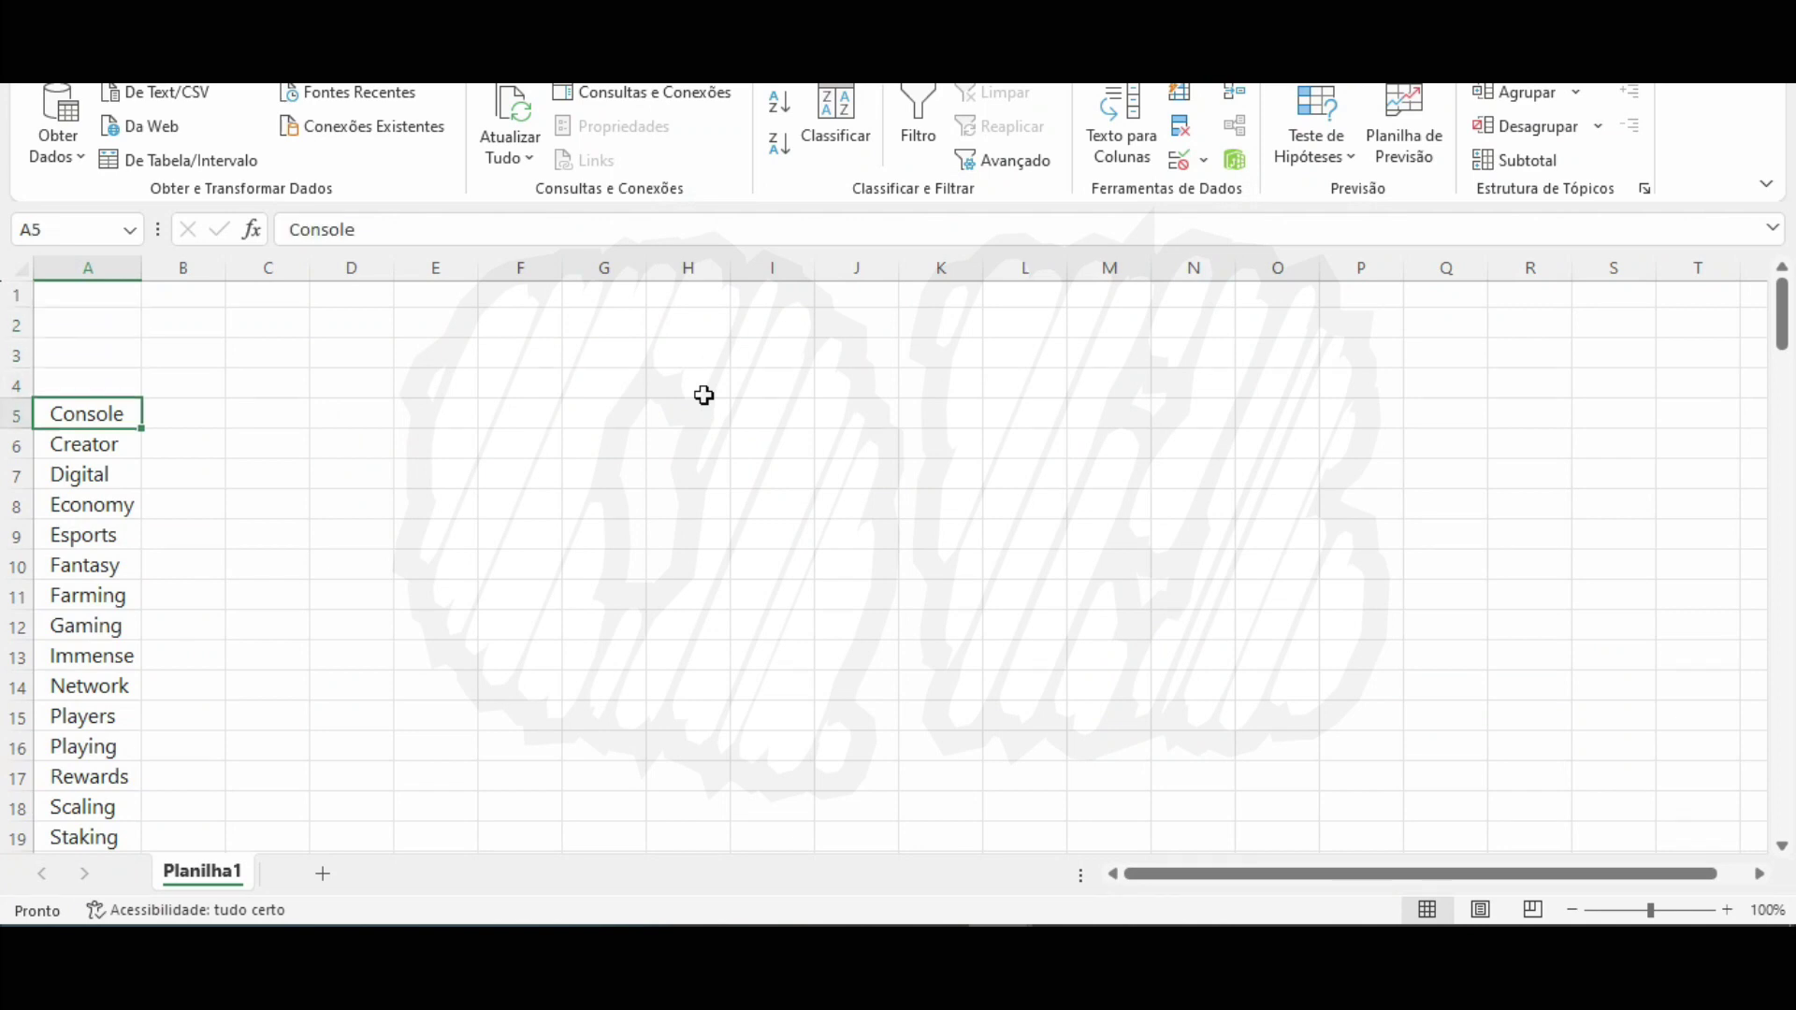
key("Down")
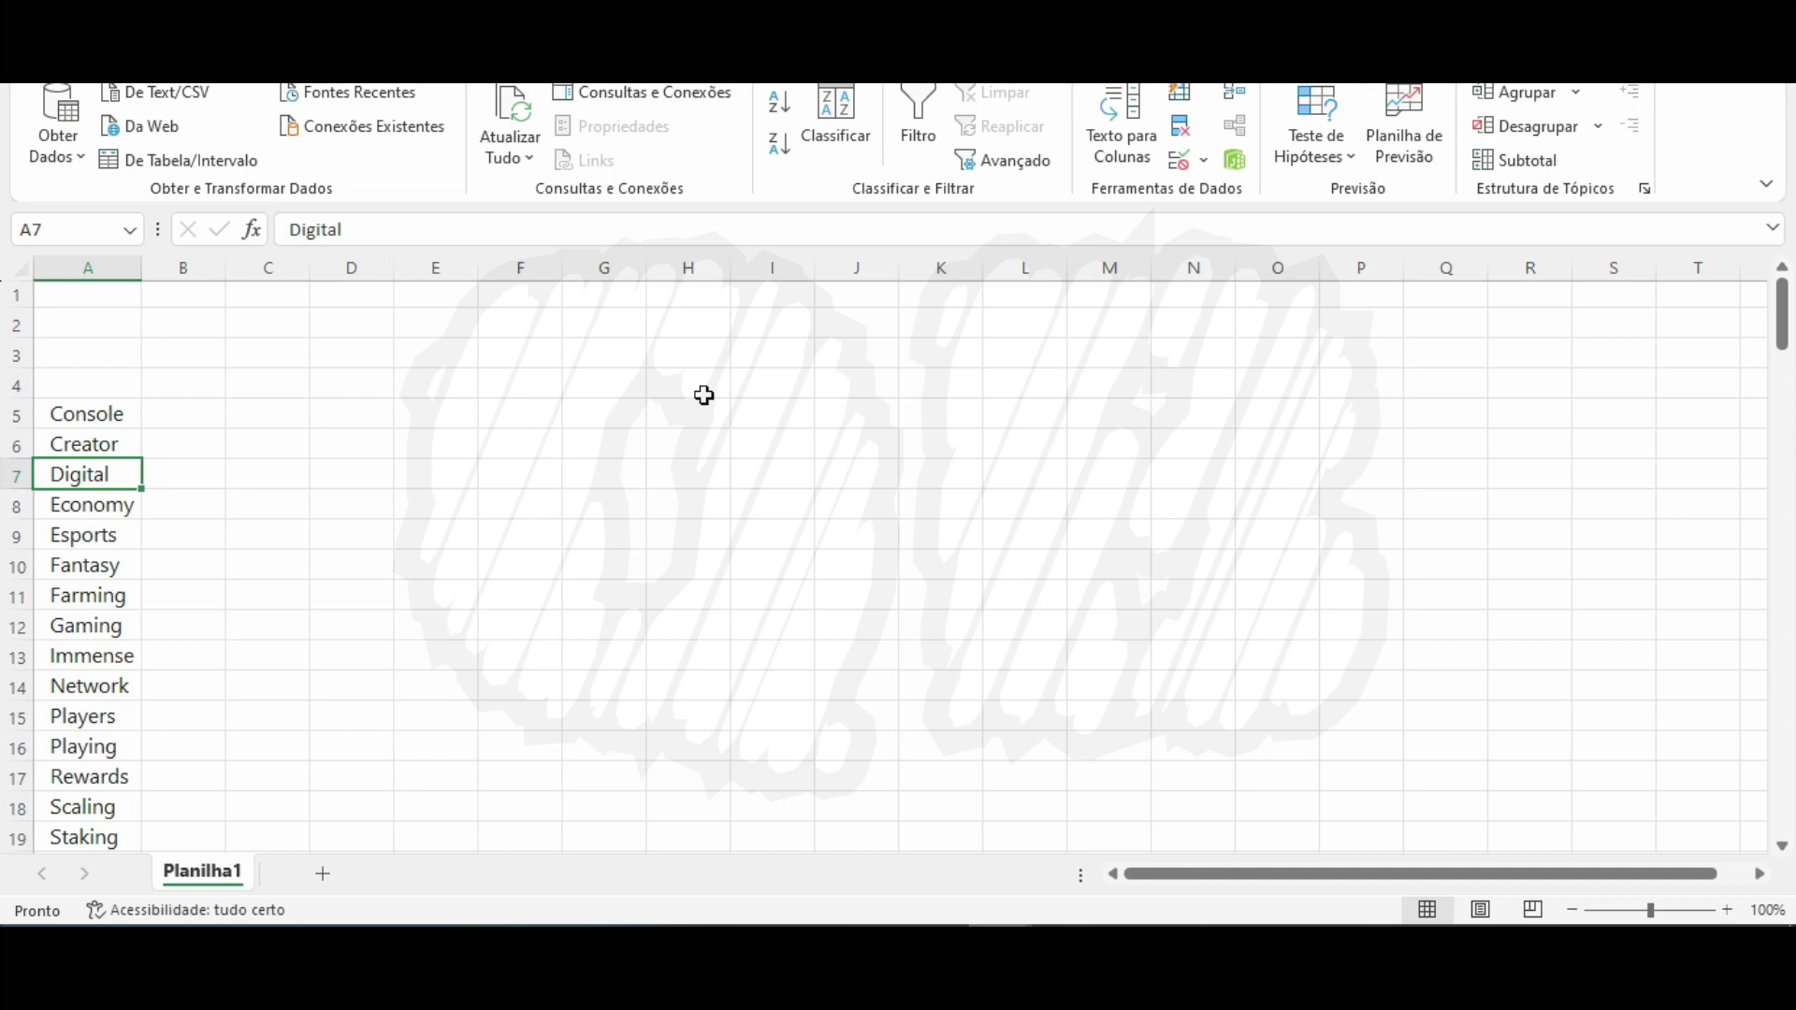
key("Delete")
key("Down")
key("Down")
key("Delete")
key("Down")
key("Delete")
key("Down")
key("Delete")
key("Down")
key("Delete")
key("Down")
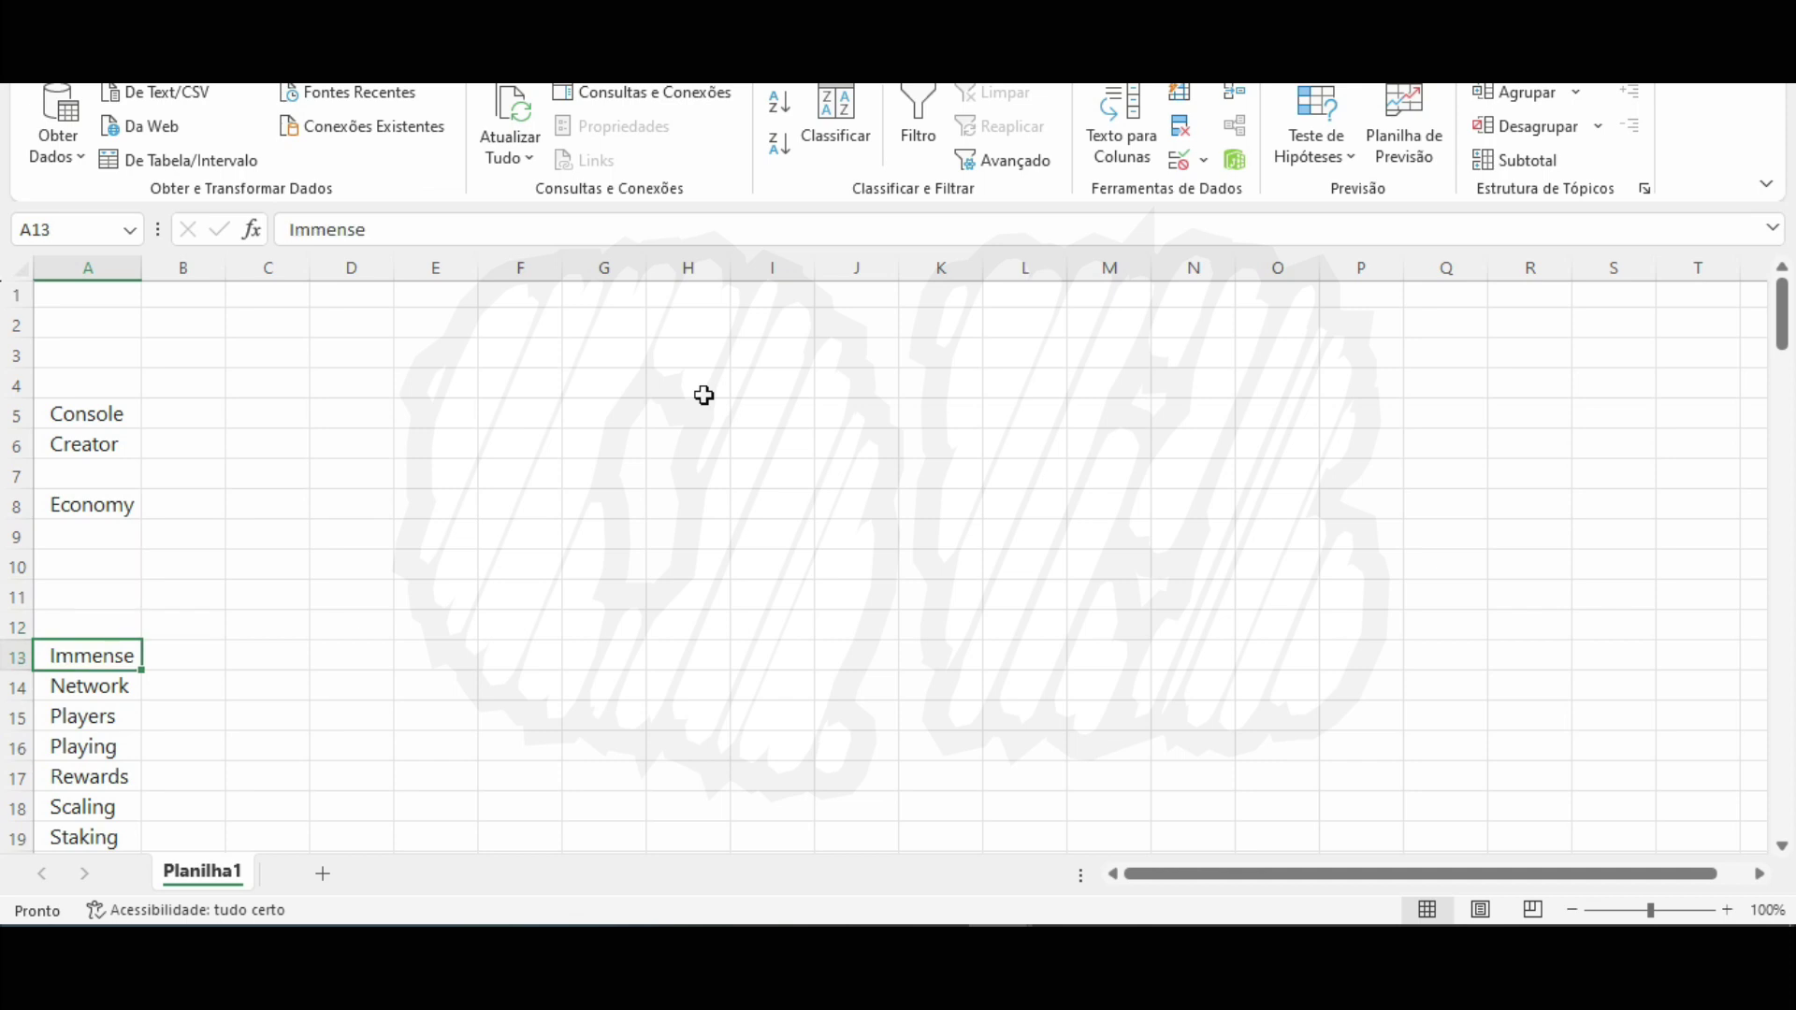
Delete the words Immense, Network, Players, Playing, Rewards, Scaling and Staking from A13 to A19.
key("Delete")
key("Down")
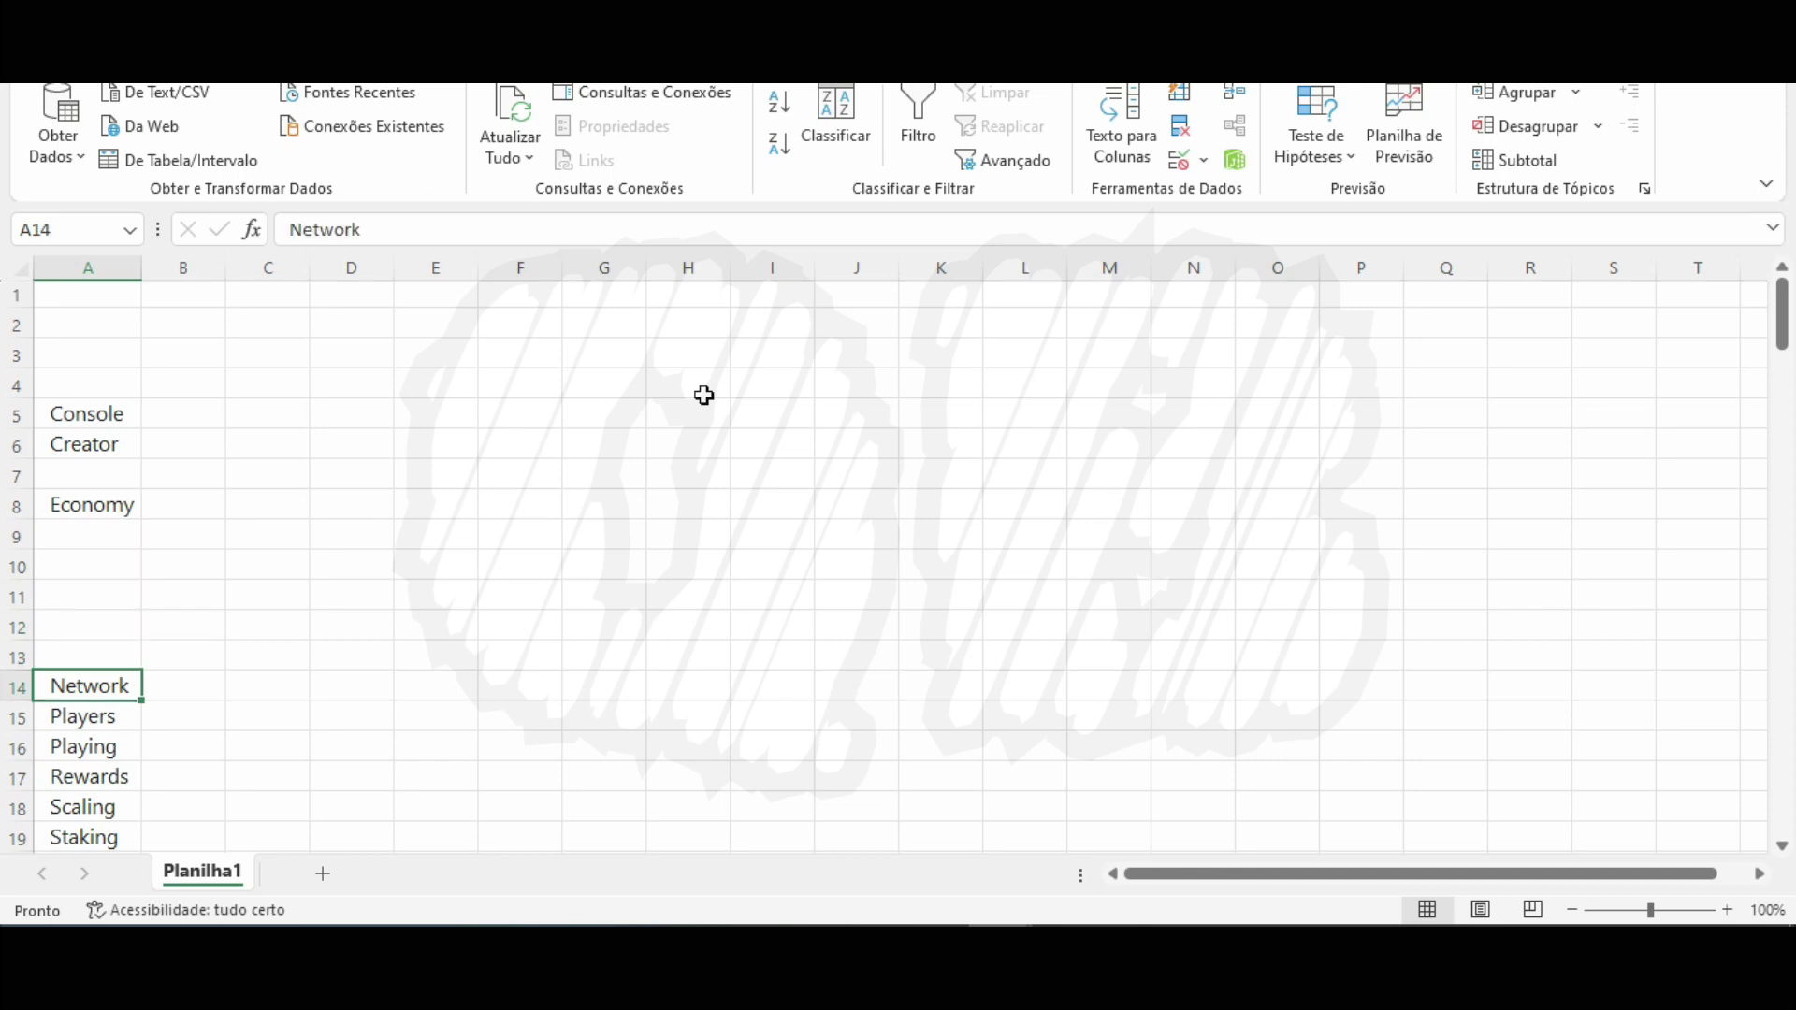
key("Delete")
key("Down")
key("Delete")
key("Down")
key("Delete")
key("Down")
key("Delete")
key("Down")
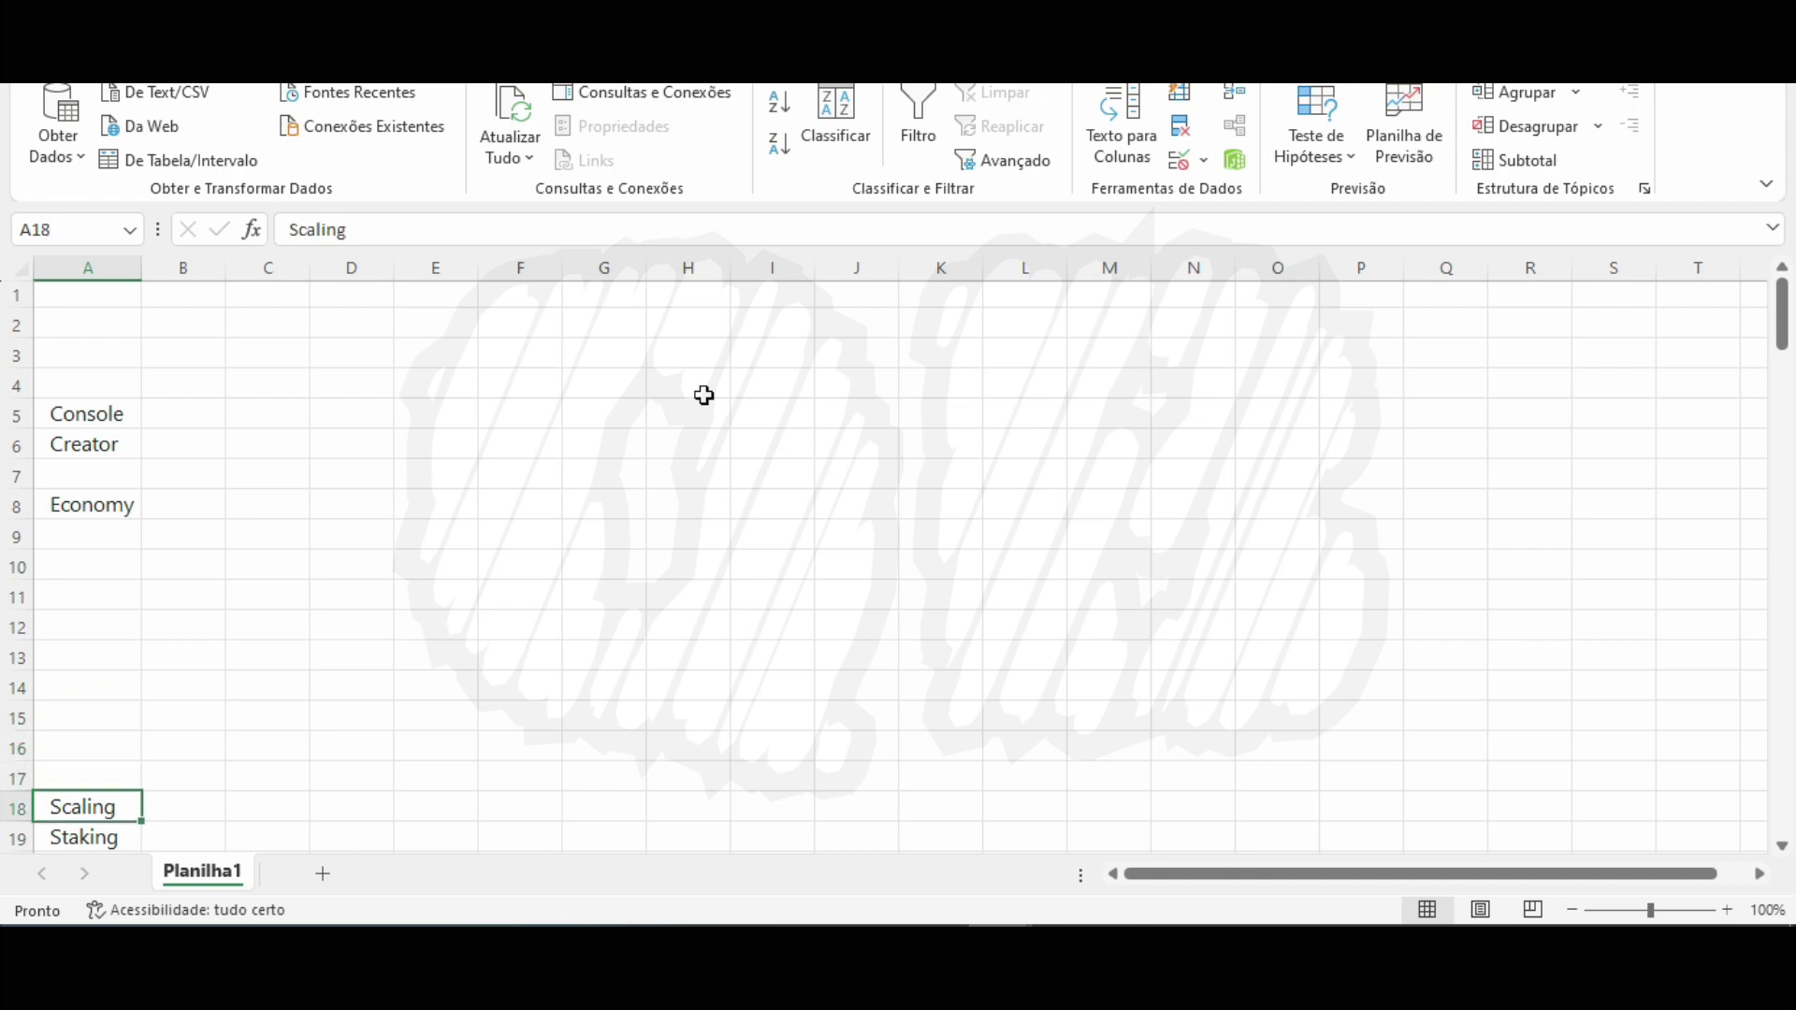
key("Delete")
key("Down")
key("Delete")
Delete the last word, Virtual, from A20, check column A for leftover words, and return to A1.
key("Up")
key("Up")
key("Up")
key("Up")
key("Up")
key("Up")
key("Up")
key("Up")
key("Up")
key("Up")
key("Up")
key("Up")
key("Up")
key("Up")
key("Up")
key("Up")
key("Up")
key("Up")
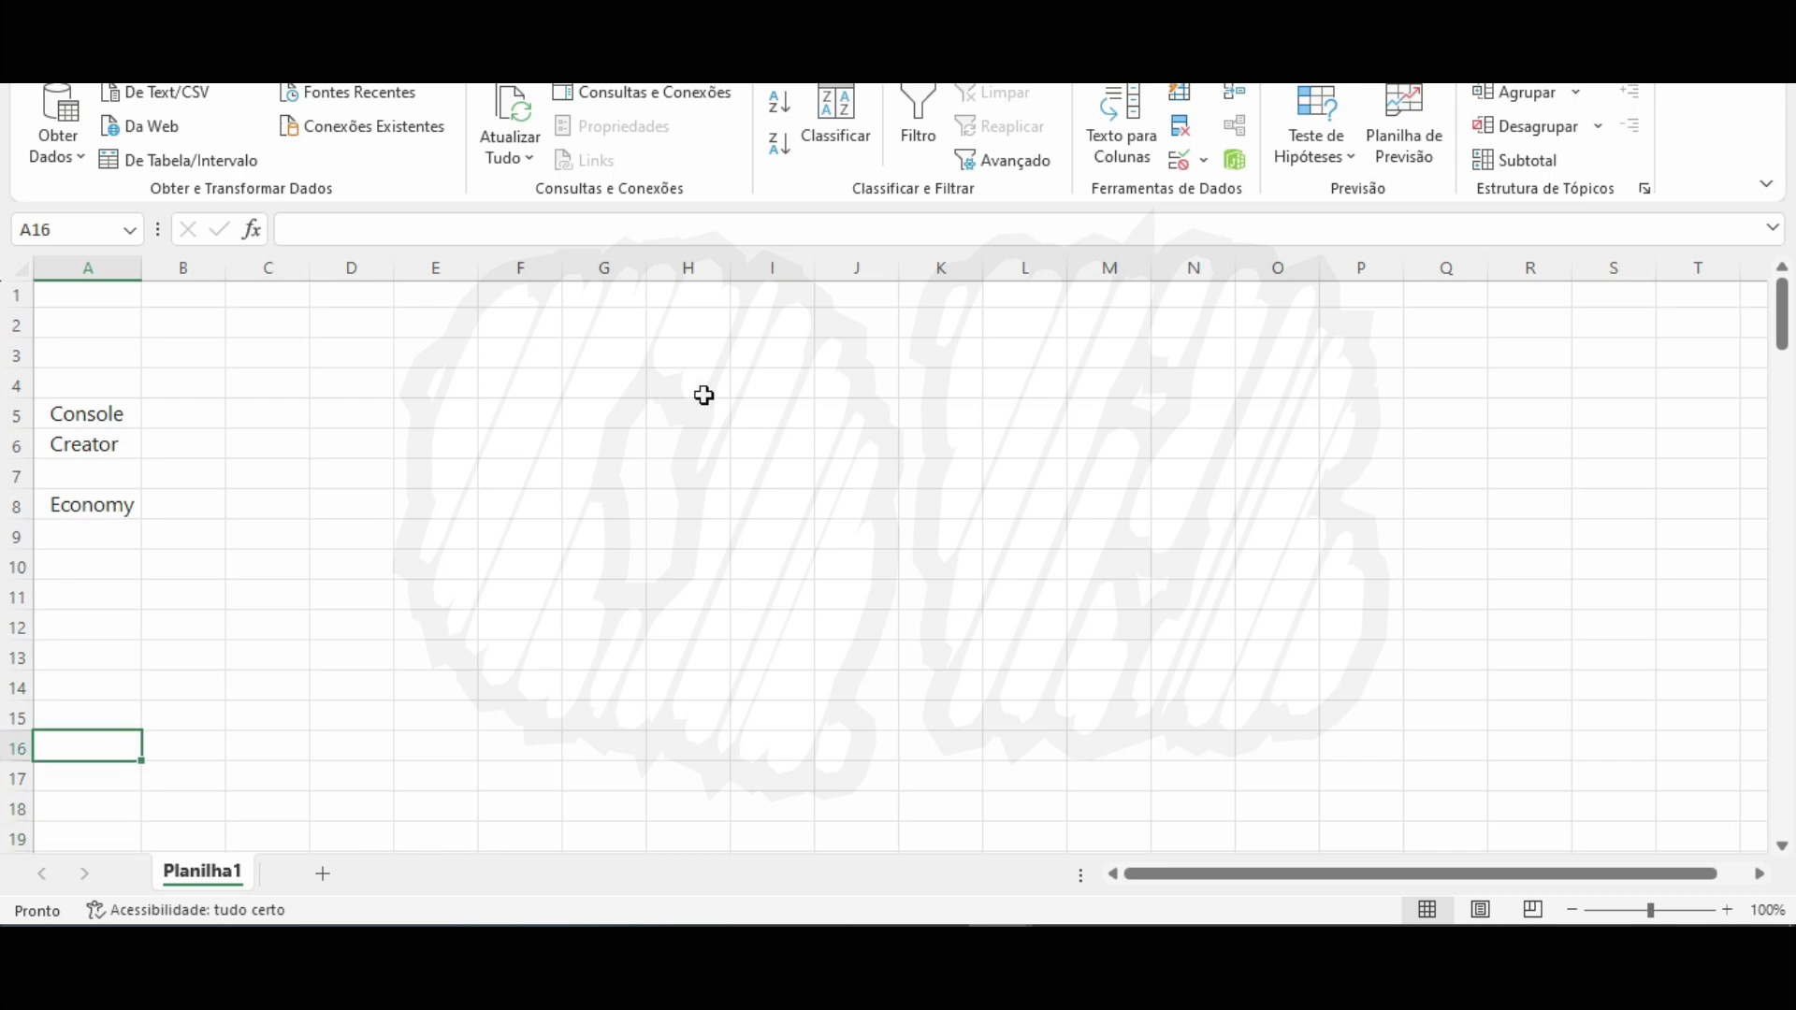
key("Down")
key("Down")
key("Down")
key("Down")
key("Down")
key("Up")
key("Down")
key("Down")
key("Down")
key("Down")
key("Down")
key("Down")
key("Down")
key("Down")
key("Down")
key("Down")
key("Down")
key("Down")
key("Down")
key("Down")
key("Down")
key("Down")
key("Up")
key("Delete")
key("ctrl+Down")
key("ctrl+Up")
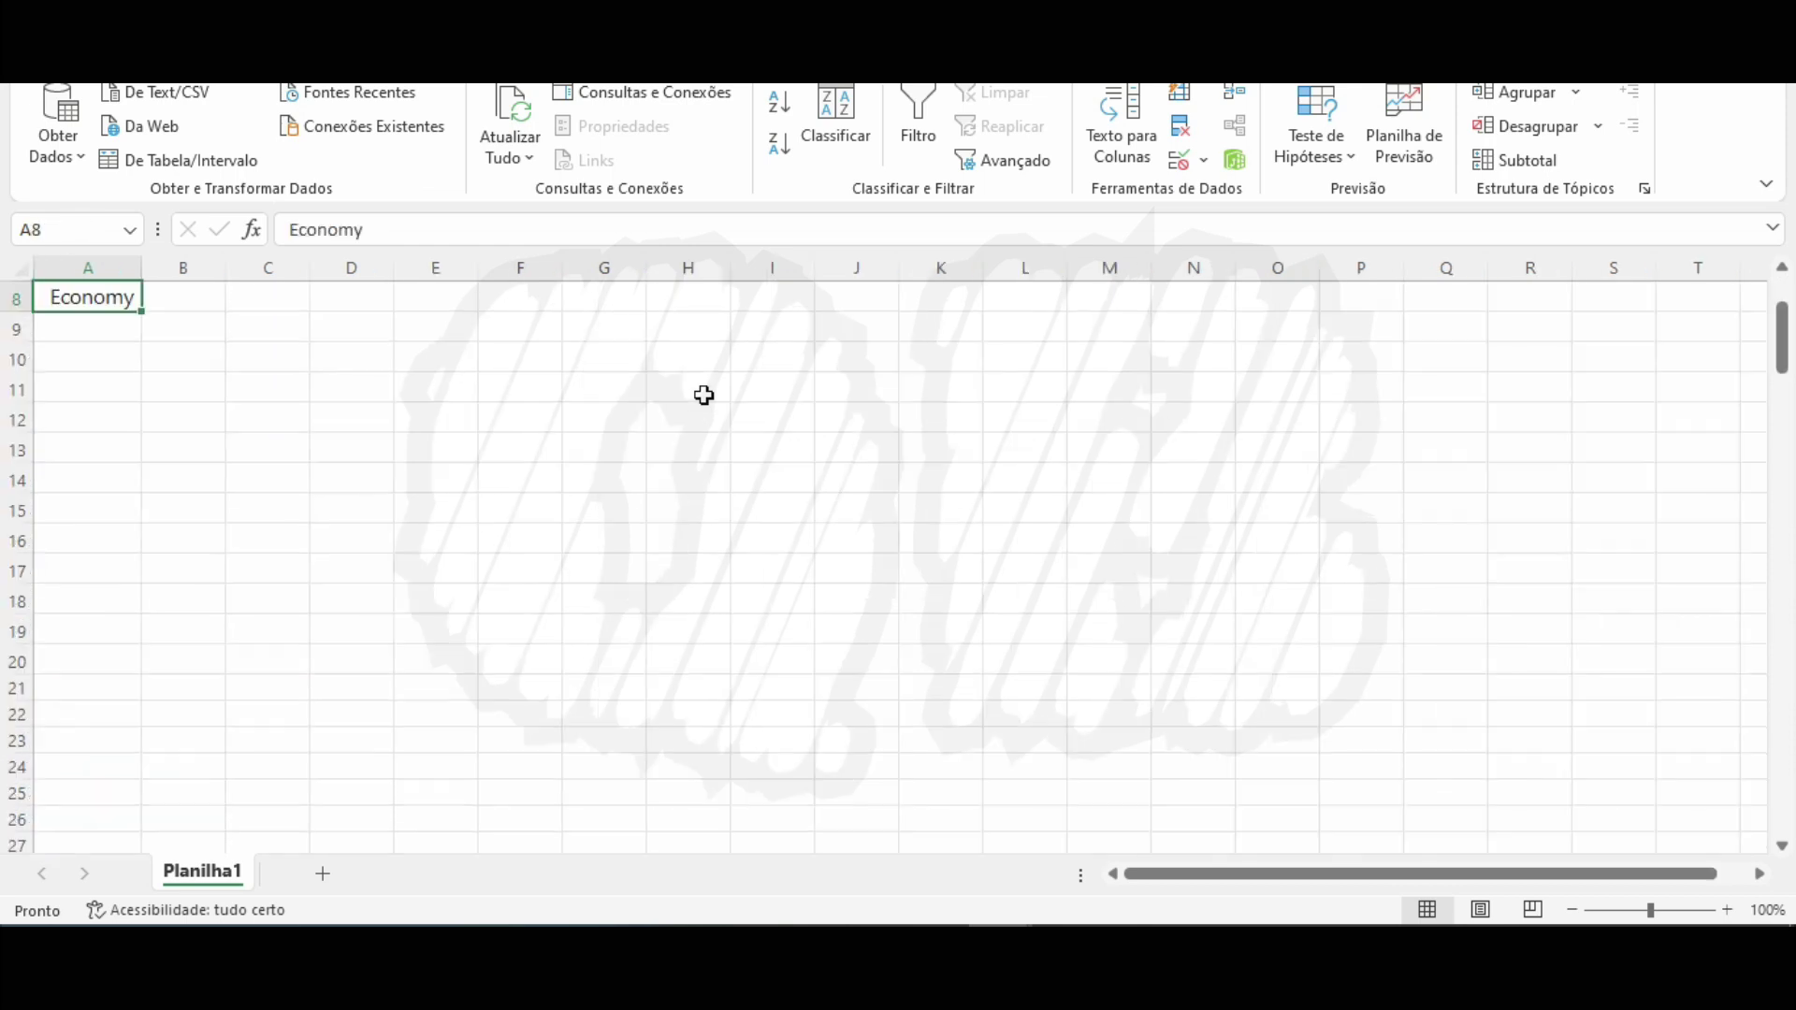
key("ctrl+Up")
key("ctrl+Up")
key("ctrl+Up")
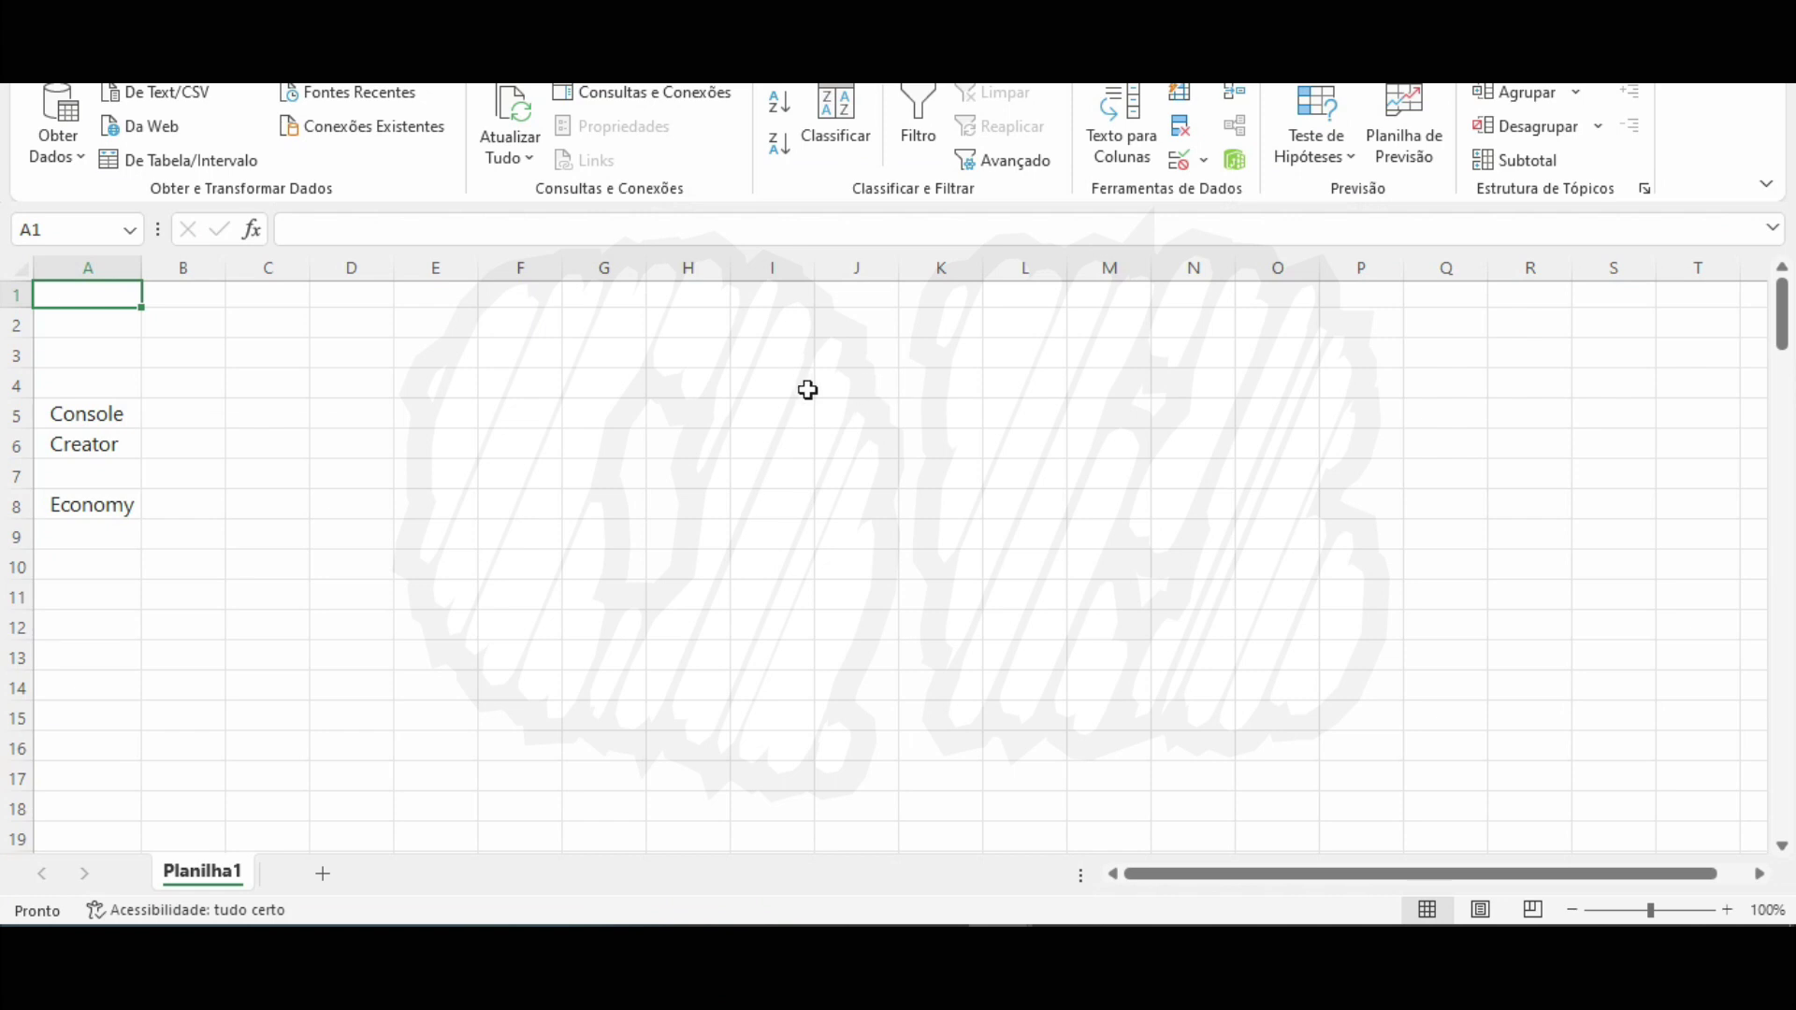
Delete Console from A5 and Economy from A8, checking the SCALING guess in the puzzle in between.
left_click(121, 421)
key("Delete")
key("alt+Tab")
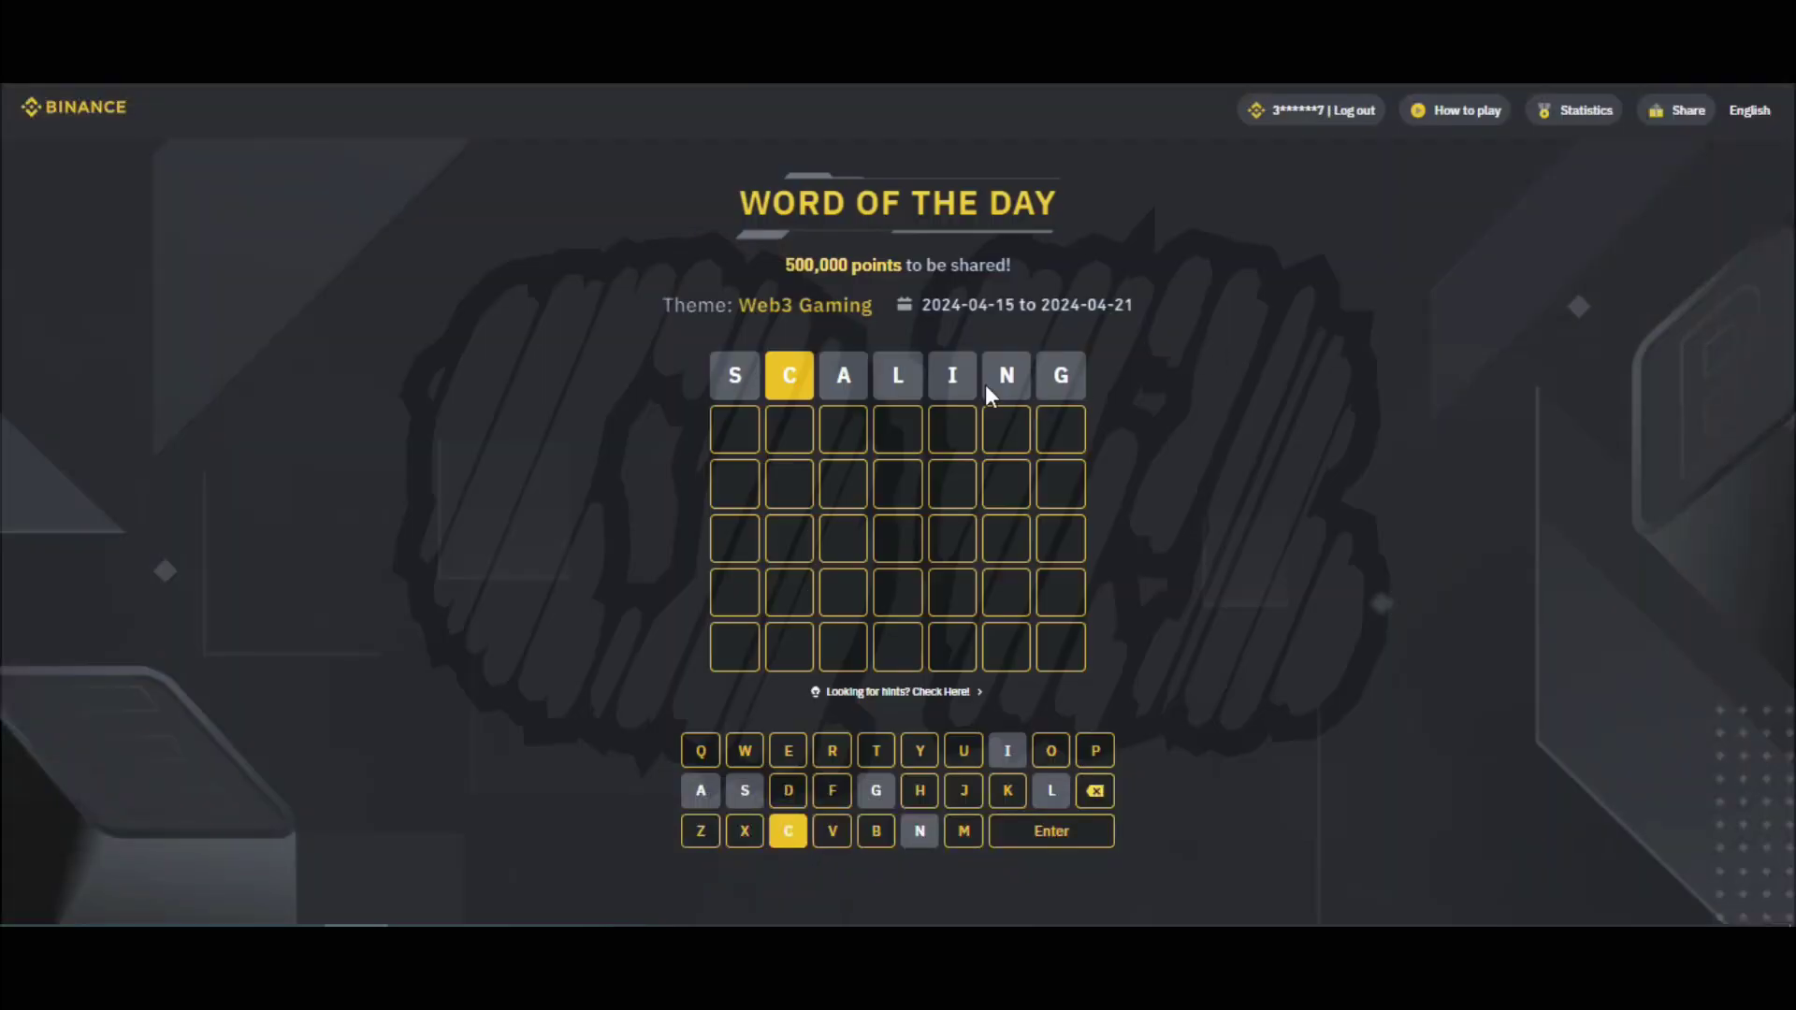
key("alt+Tab")
key("Down")
key("Down")
key("Down")
key("Delete")
Copy the word Creator from A6 and switch back to the Word of the Day puzzle.
key("Up")
key("Up")
key("ctrl+c")
key("alt+Tab")
key("ctrl+l")
key("ctrl+v")
left_click(413, 622)
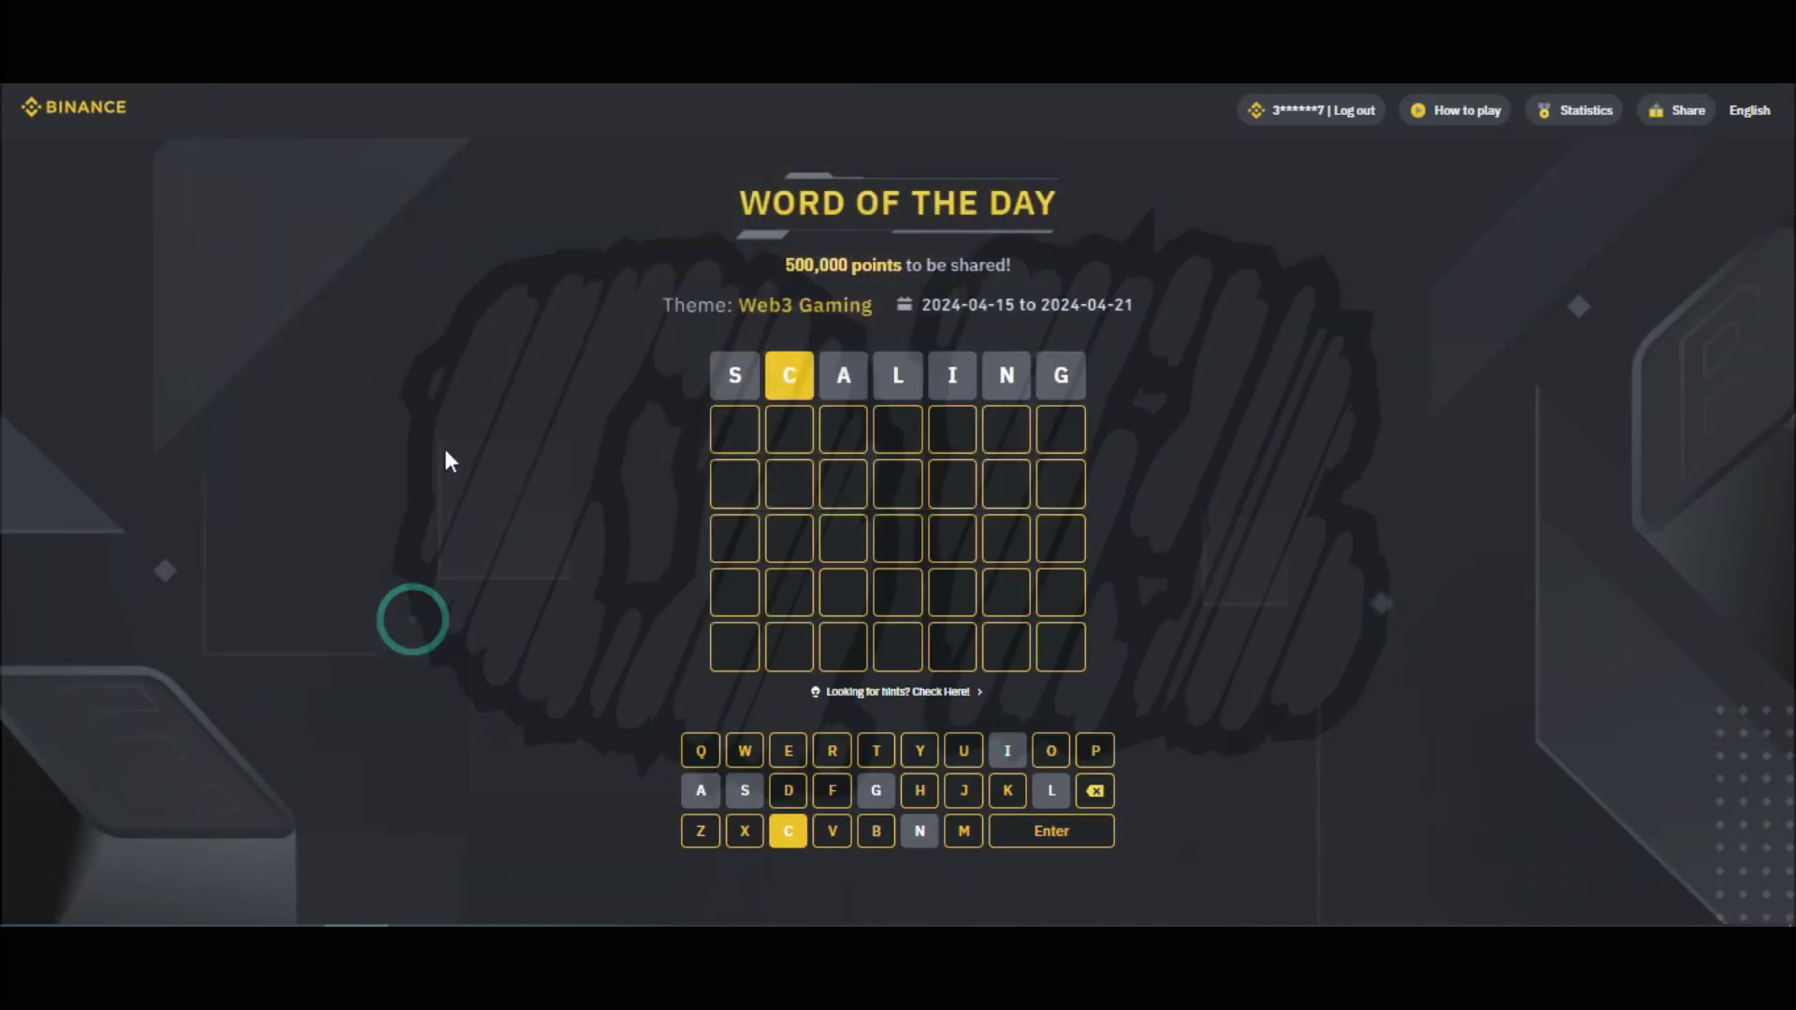
left_click(788, 831)
left_click(832, 748)
left_click(795, 751)
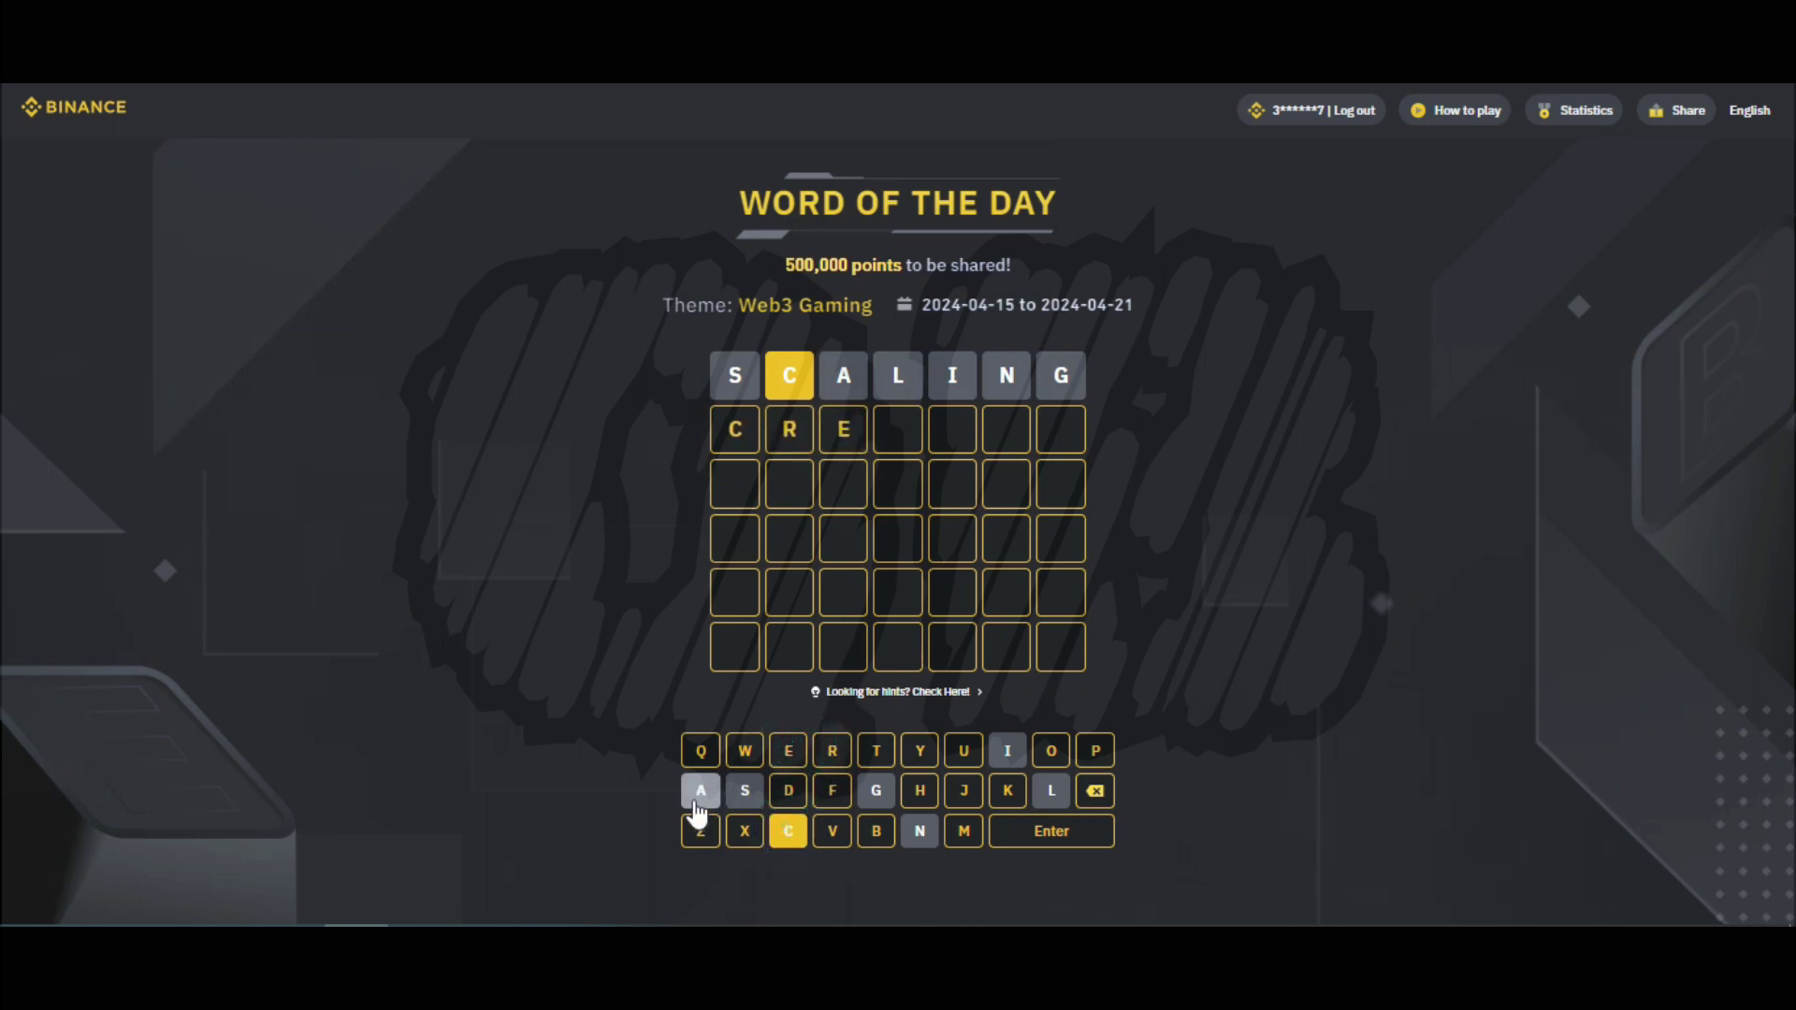
left_click(696, 806)
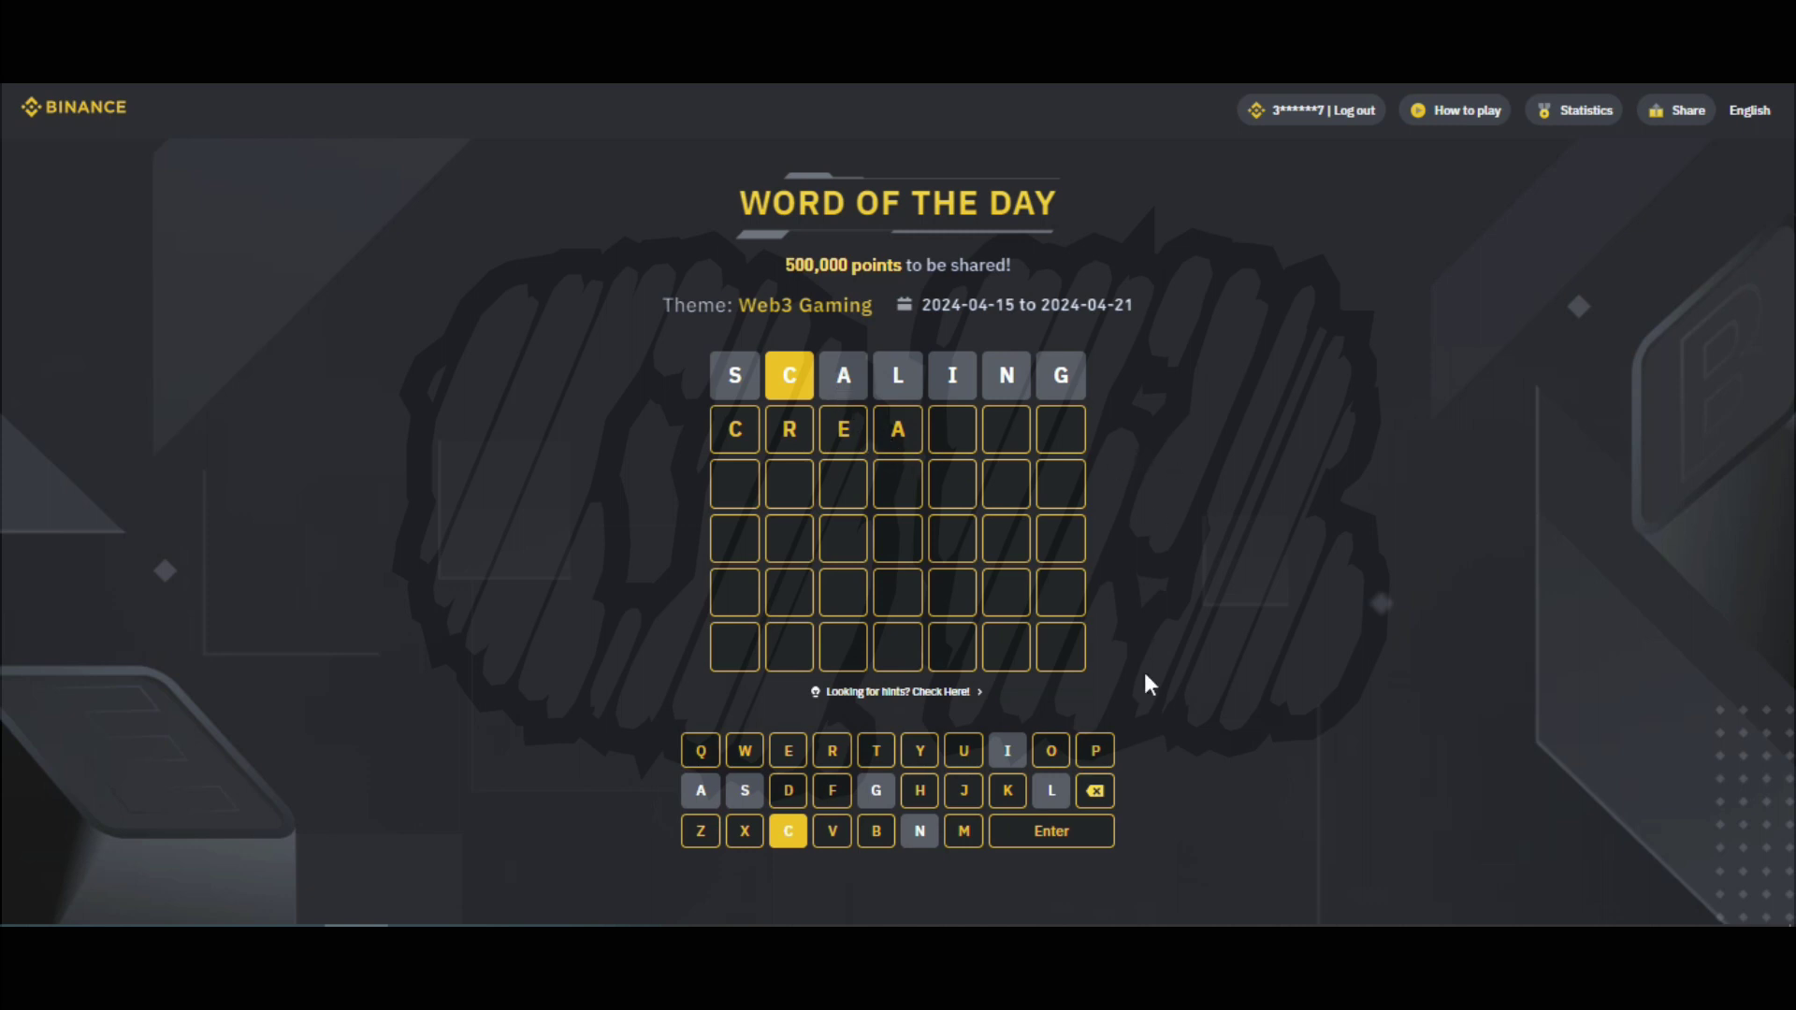
left_click(1090, 792)
left_click(1090, 791)
left_click(1090, 792)
left_click(1085, 791)
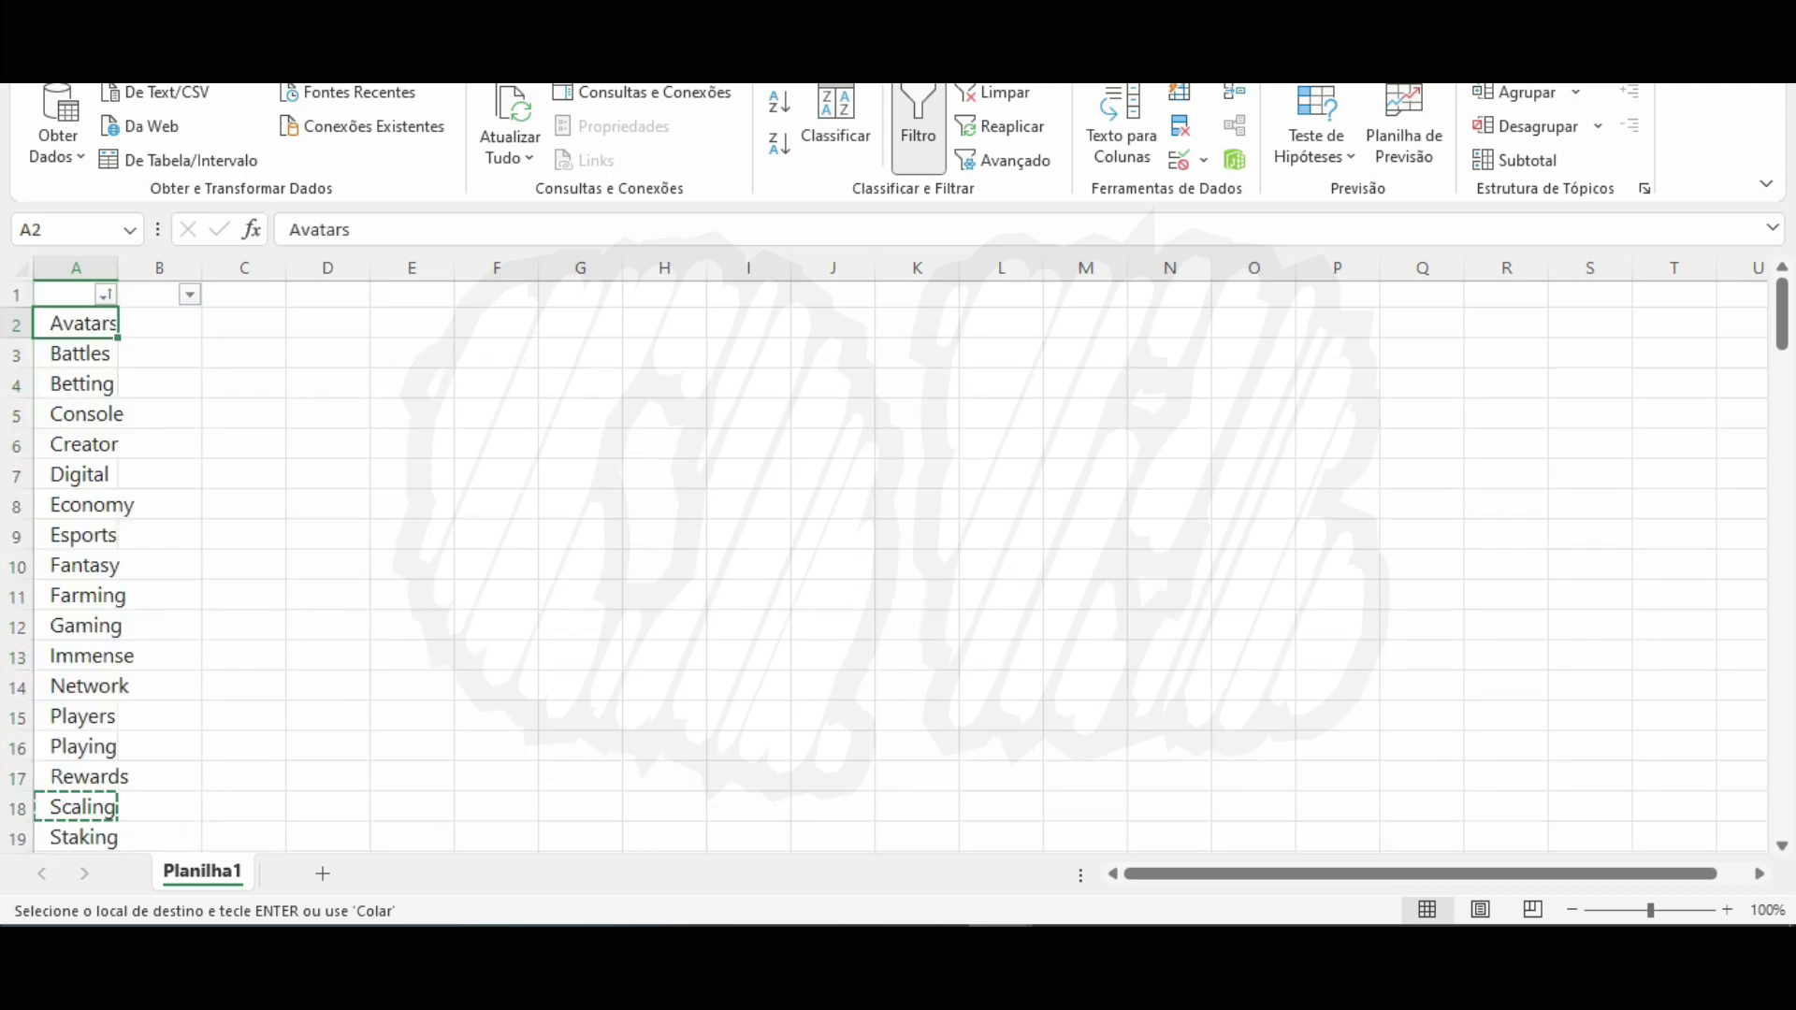
scroll(109, 435, "down", 1)
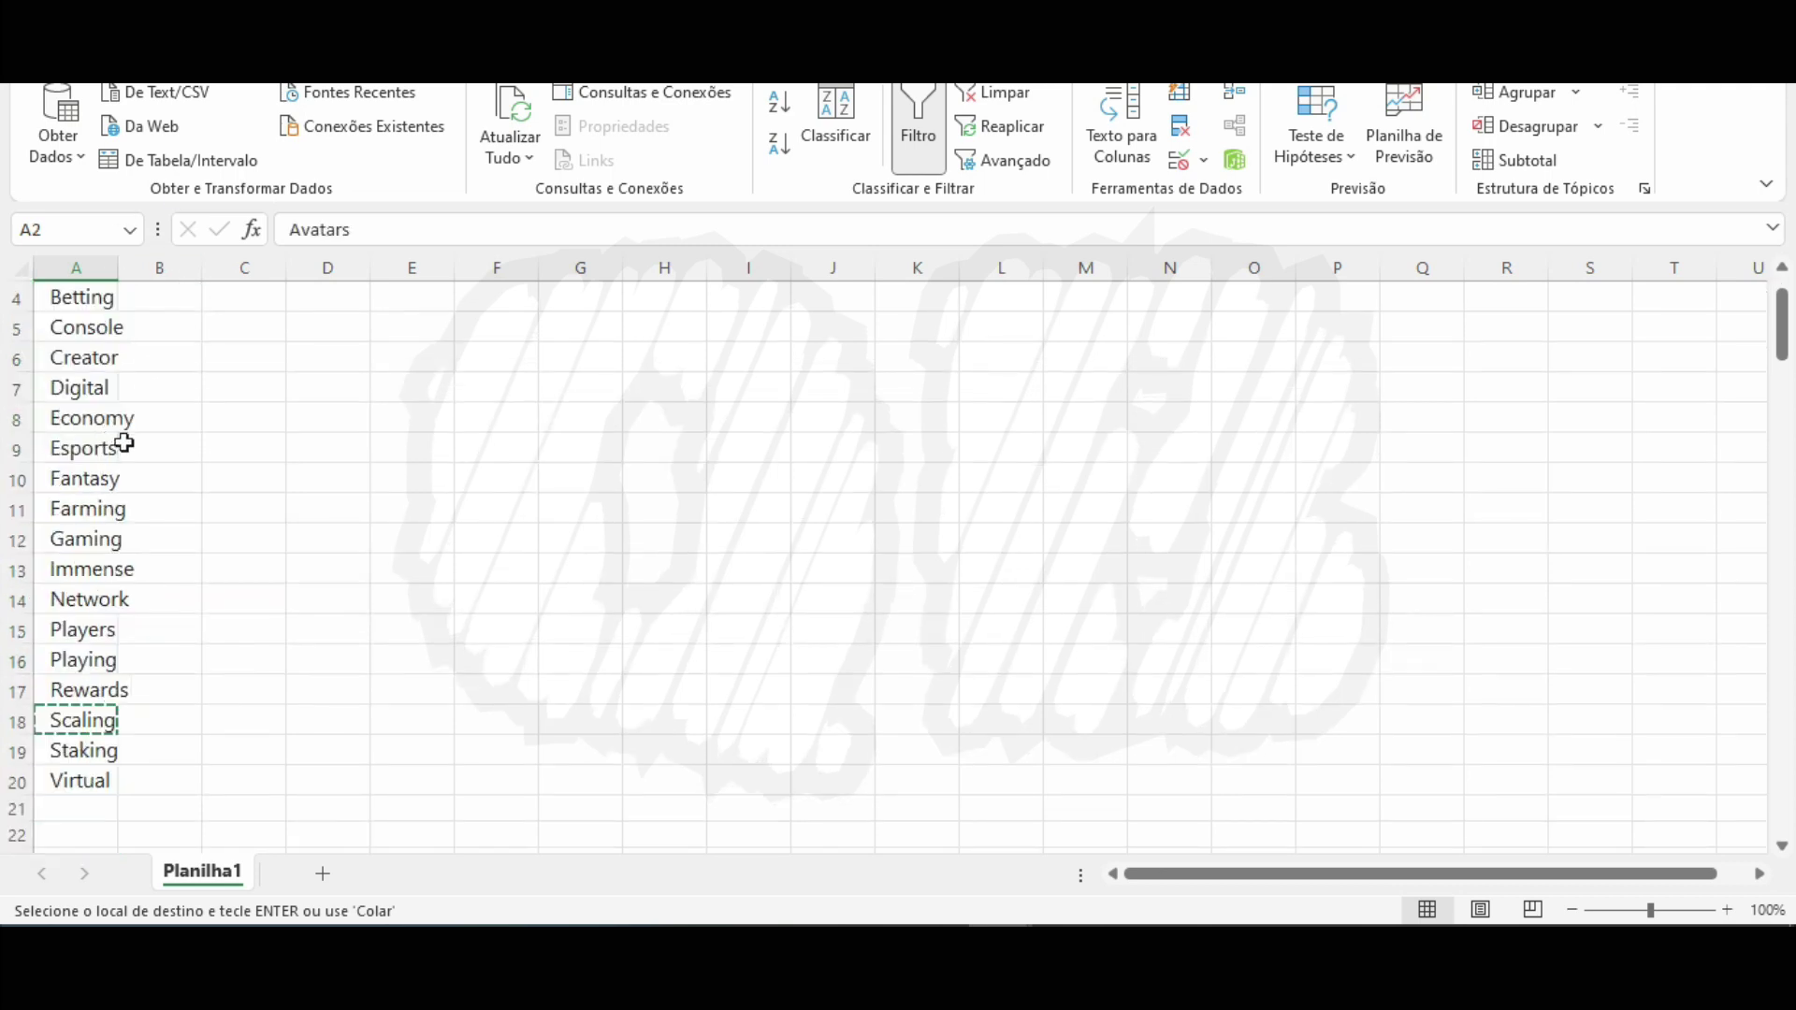
scroll(241, 501, "up", 1)
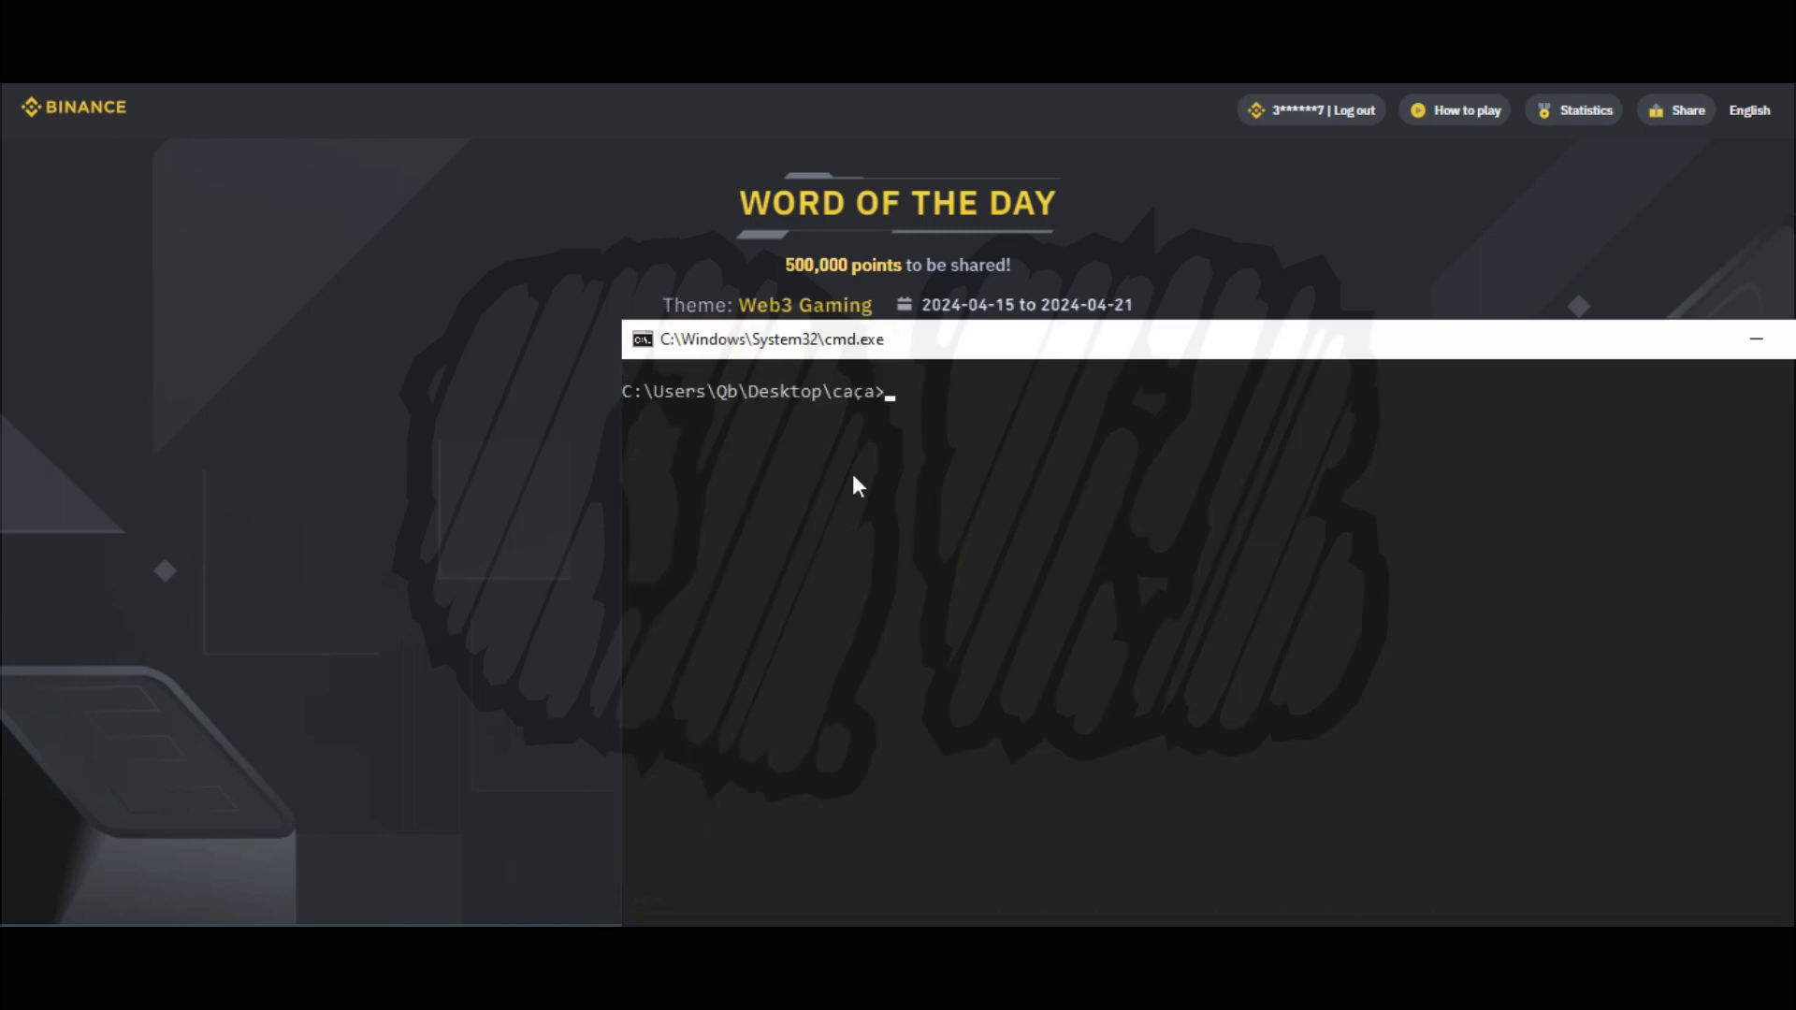
Resize and reposition the command prompt window below the SCALING guess and clear its screen with cls.
left_click_drag(631, 327, 907, 542)
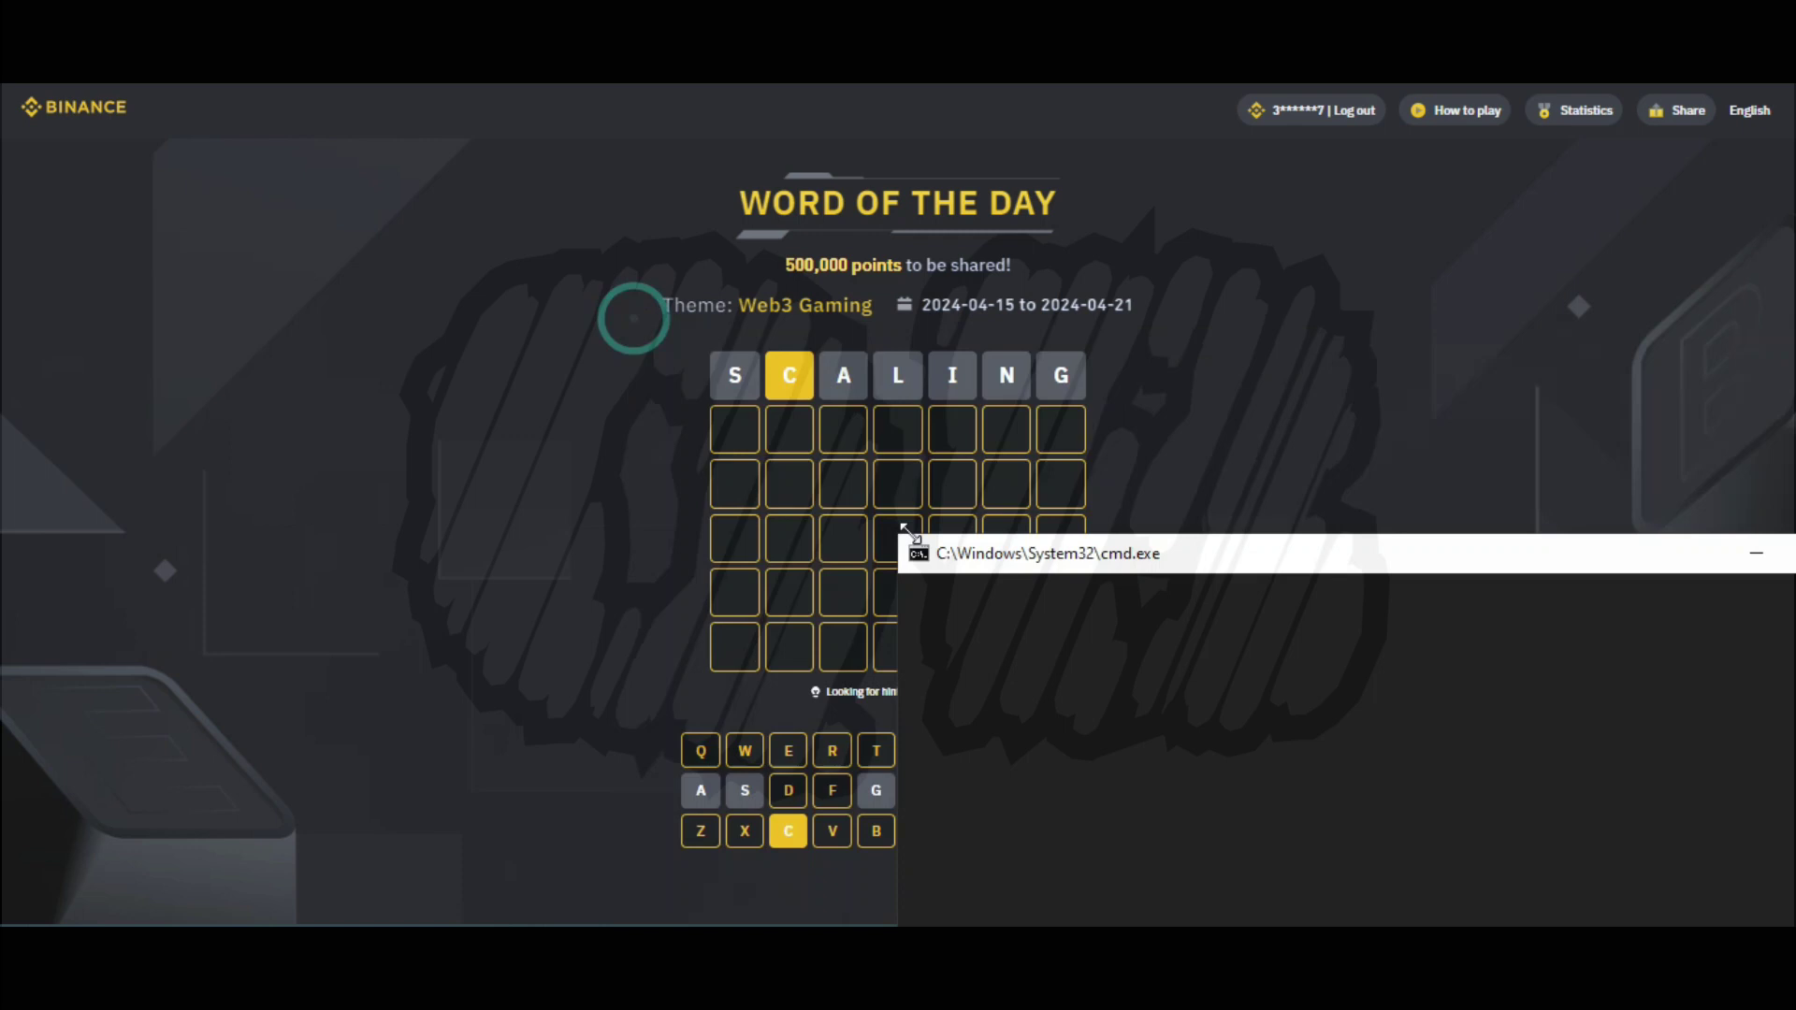
left_click_drag(1087, 572, 711, 447)
left_click(911, 591)
right_click(911, 591)
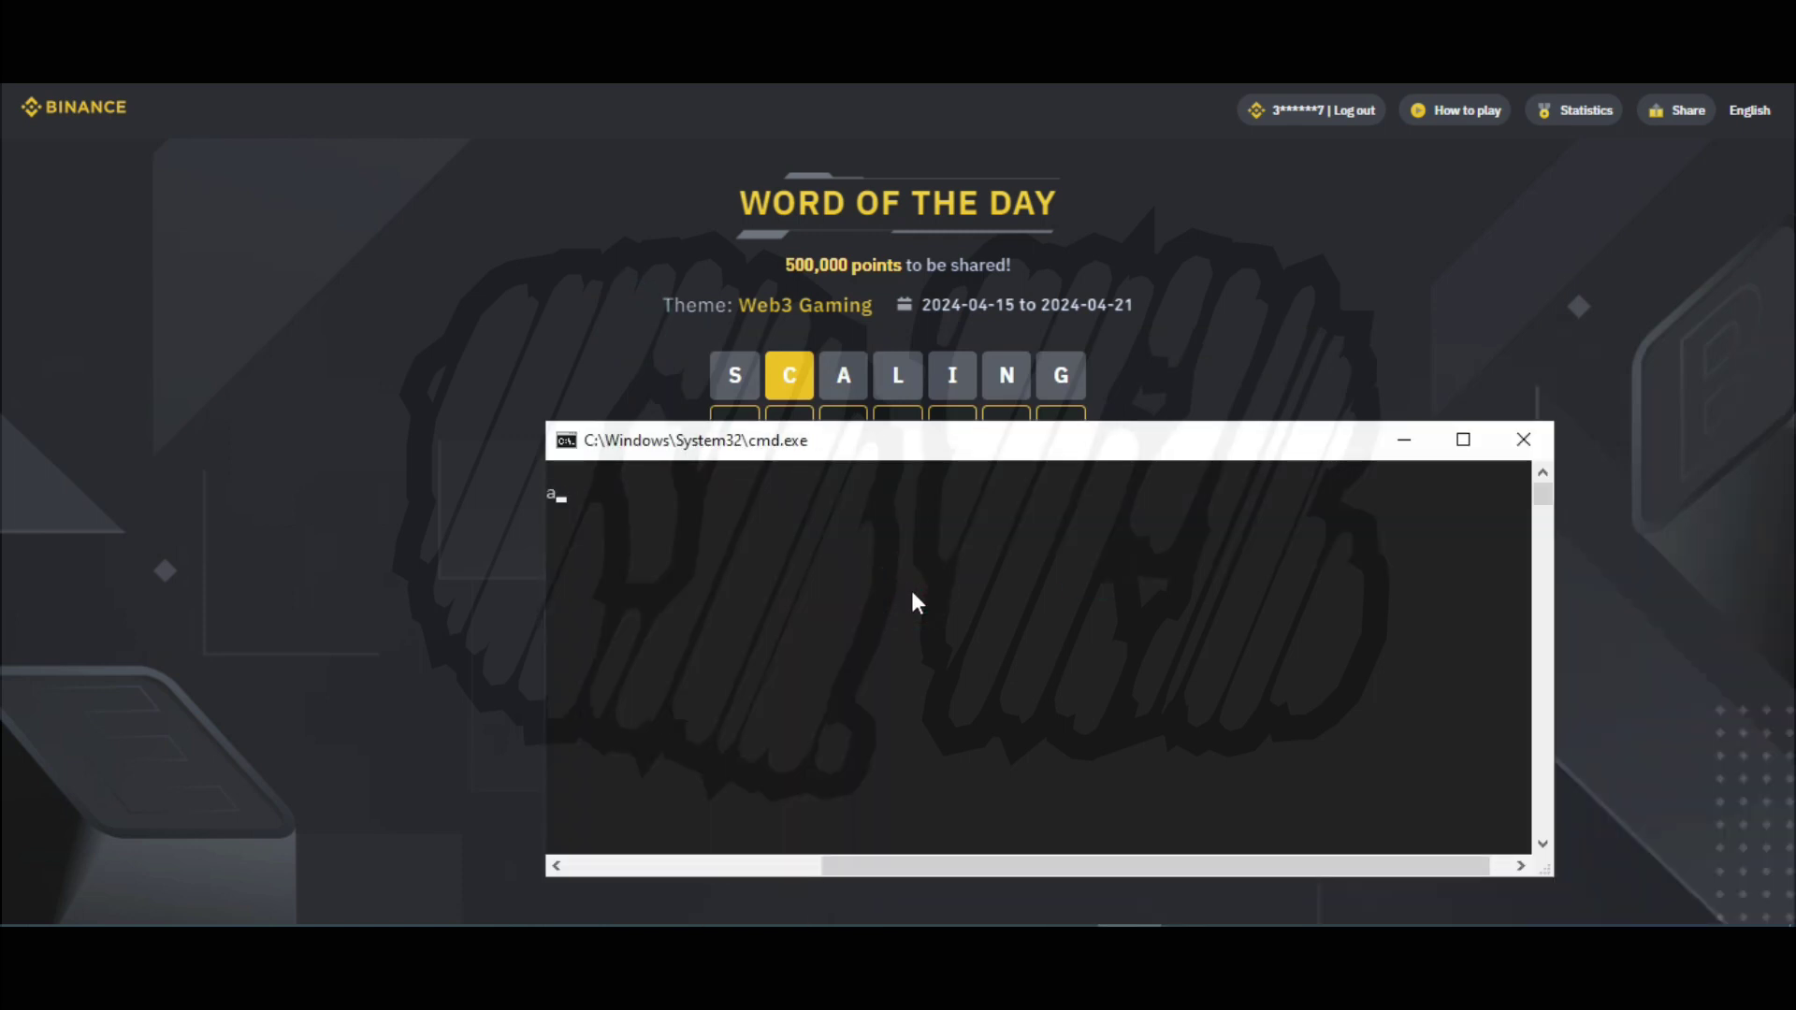
type("cls")
key("Return")
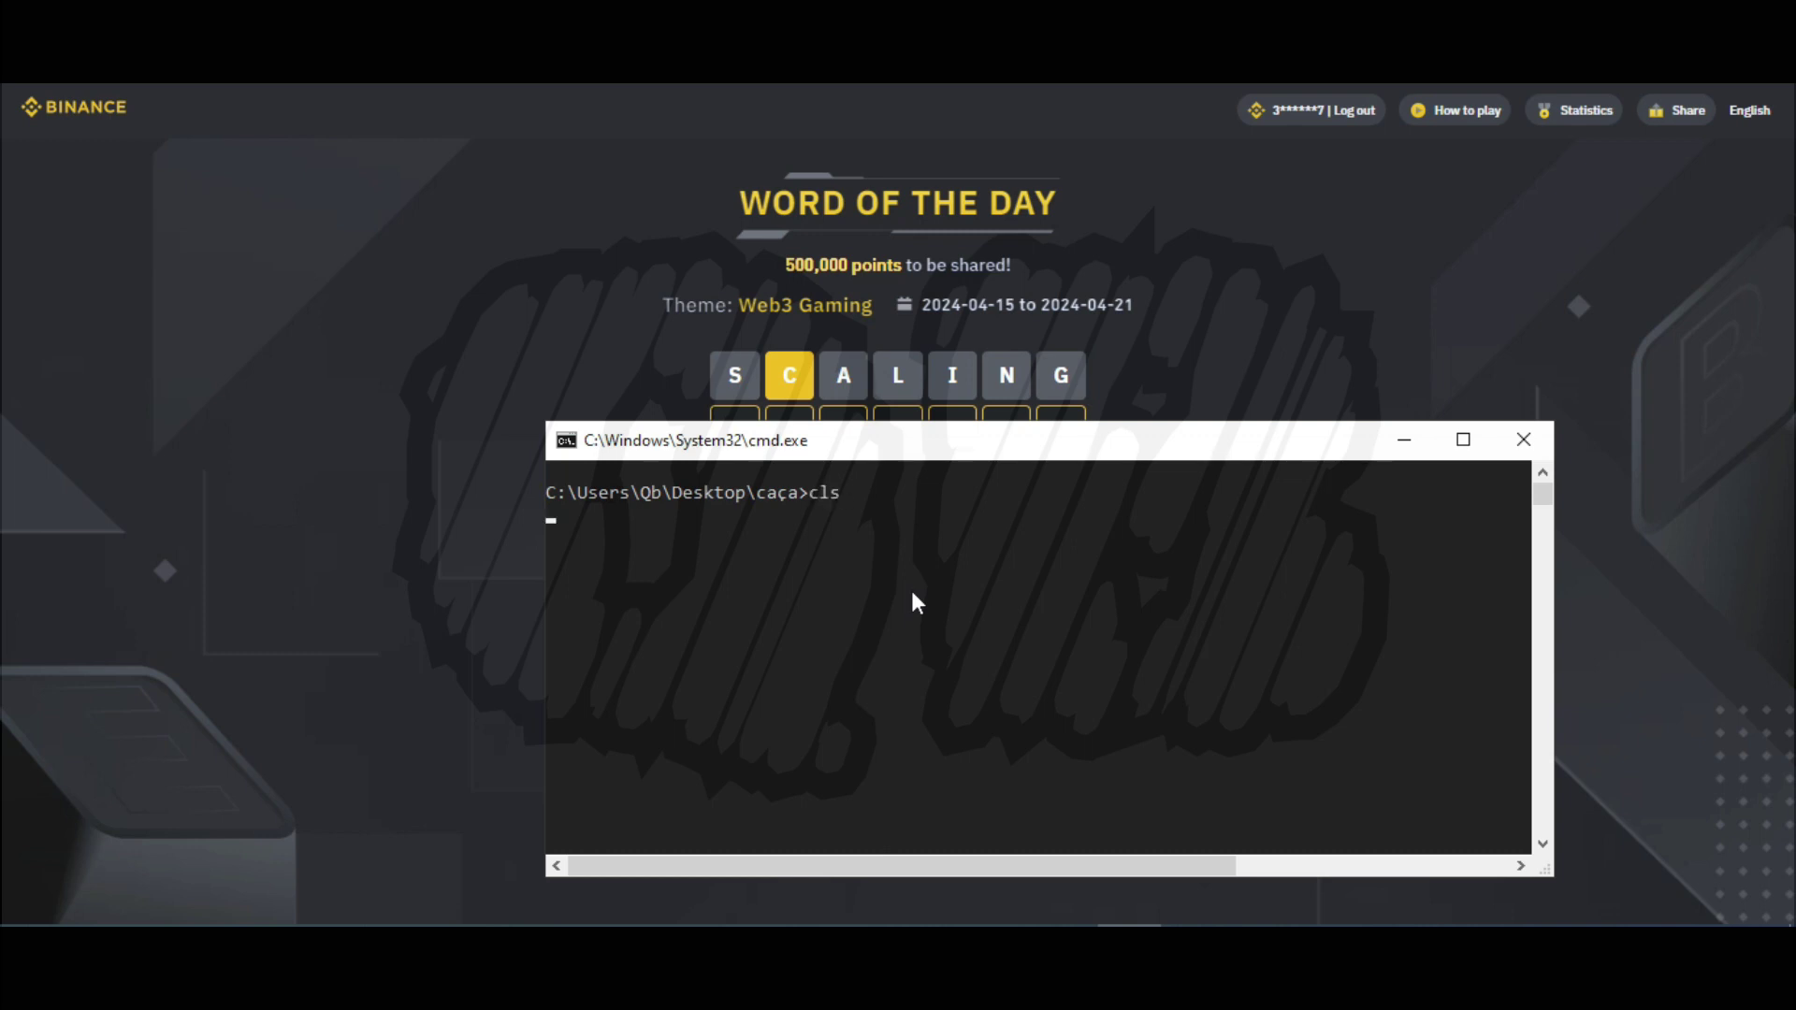
Run CanalQb_elimina_palavras.py for words of length 7 containing c and excluding s,a,l,i,n,g, leaving the repeated-letter restriction blank.
type("Canal")
key("Tab")
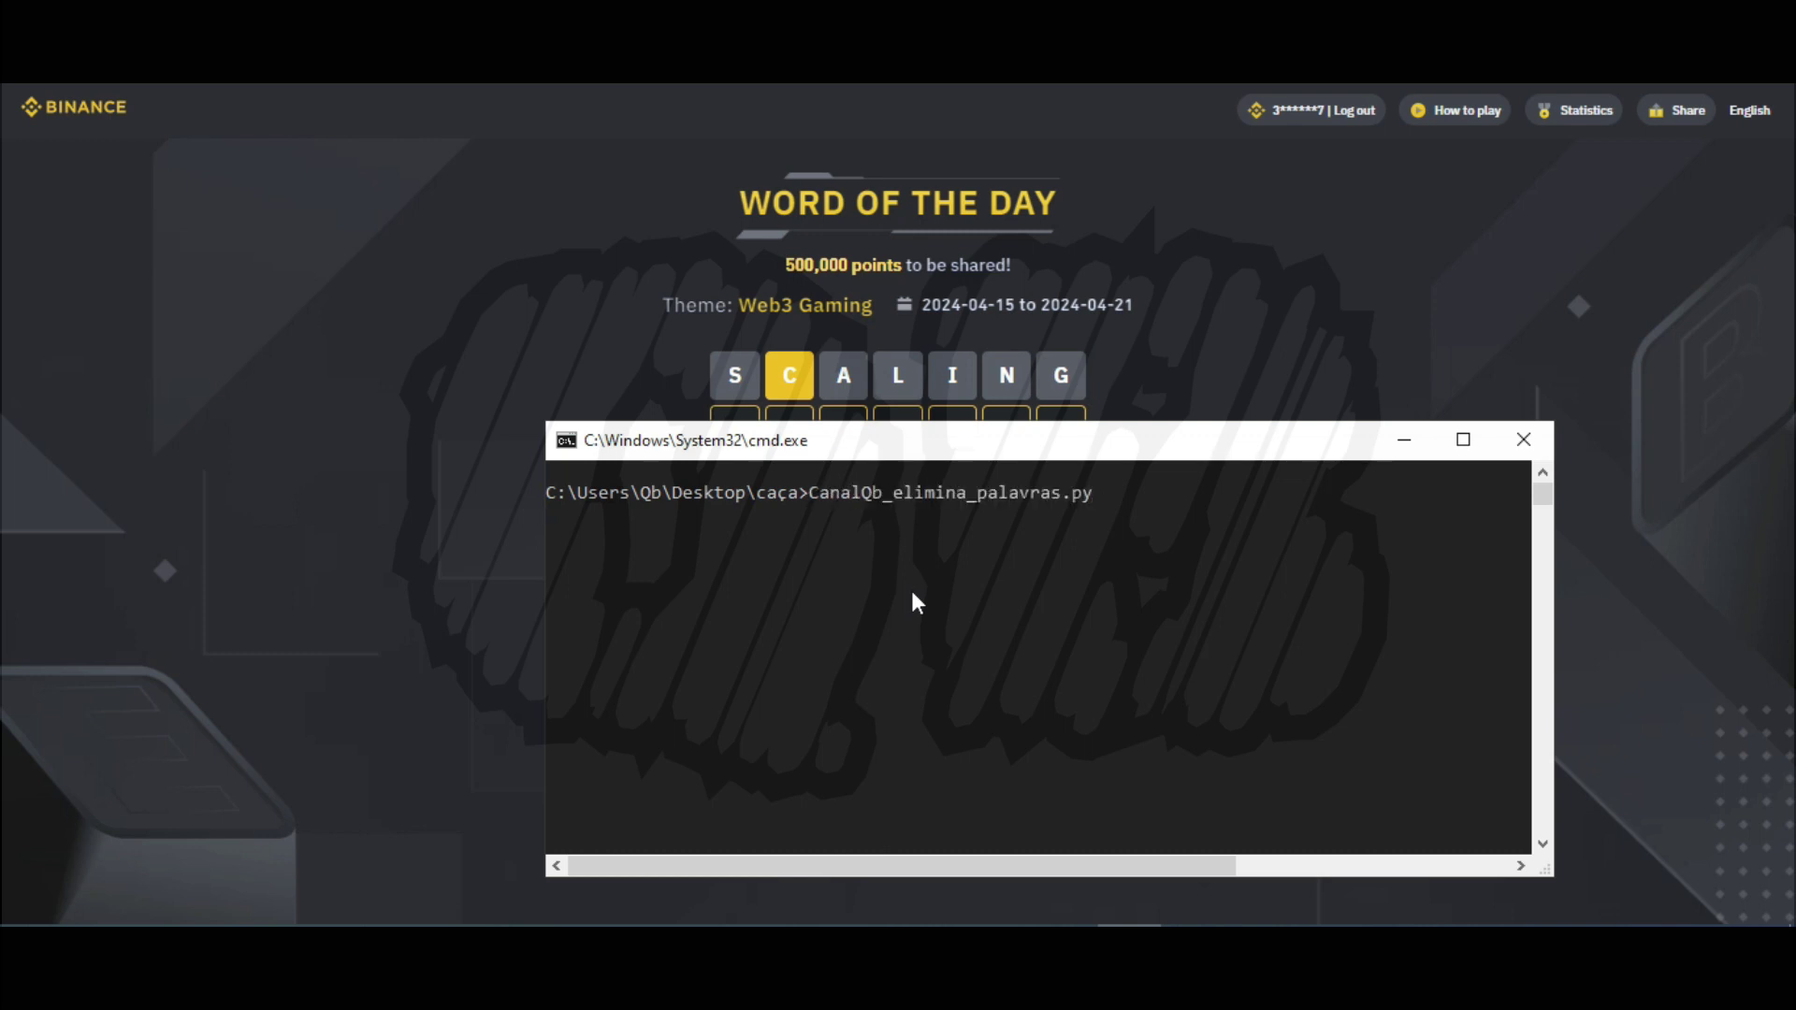
key("Return")
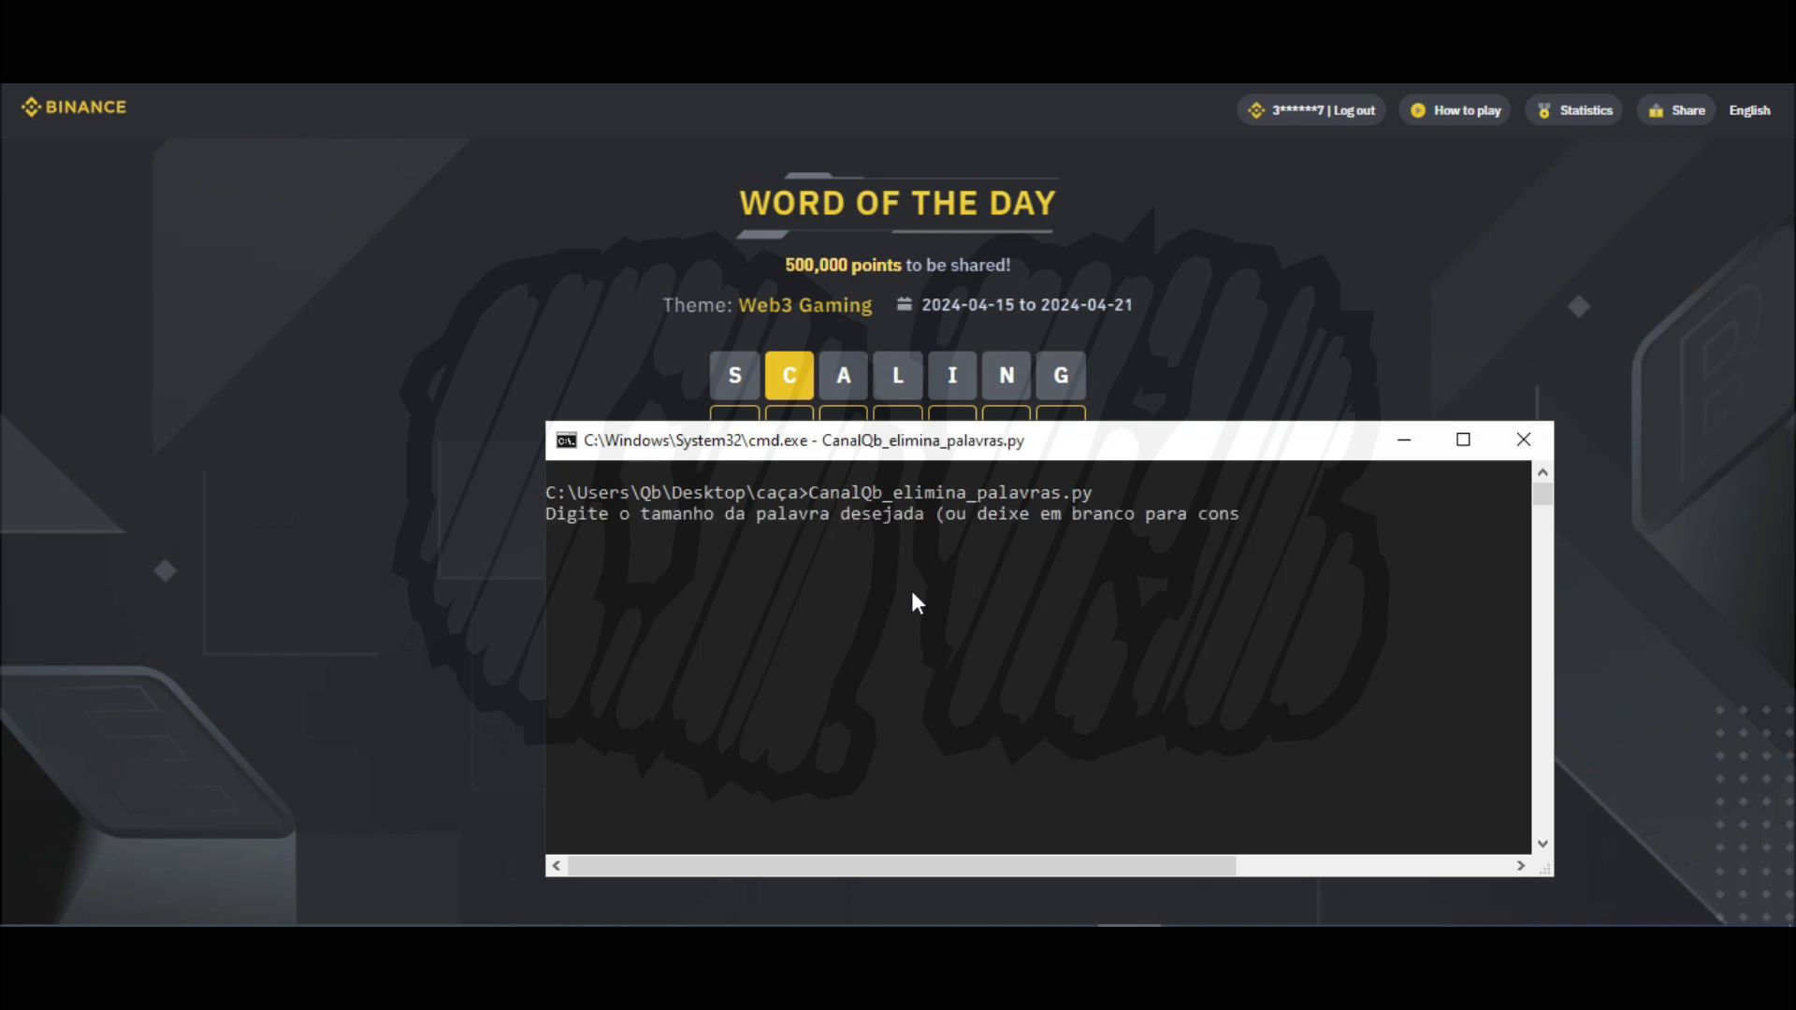
type("7")
key("Return")
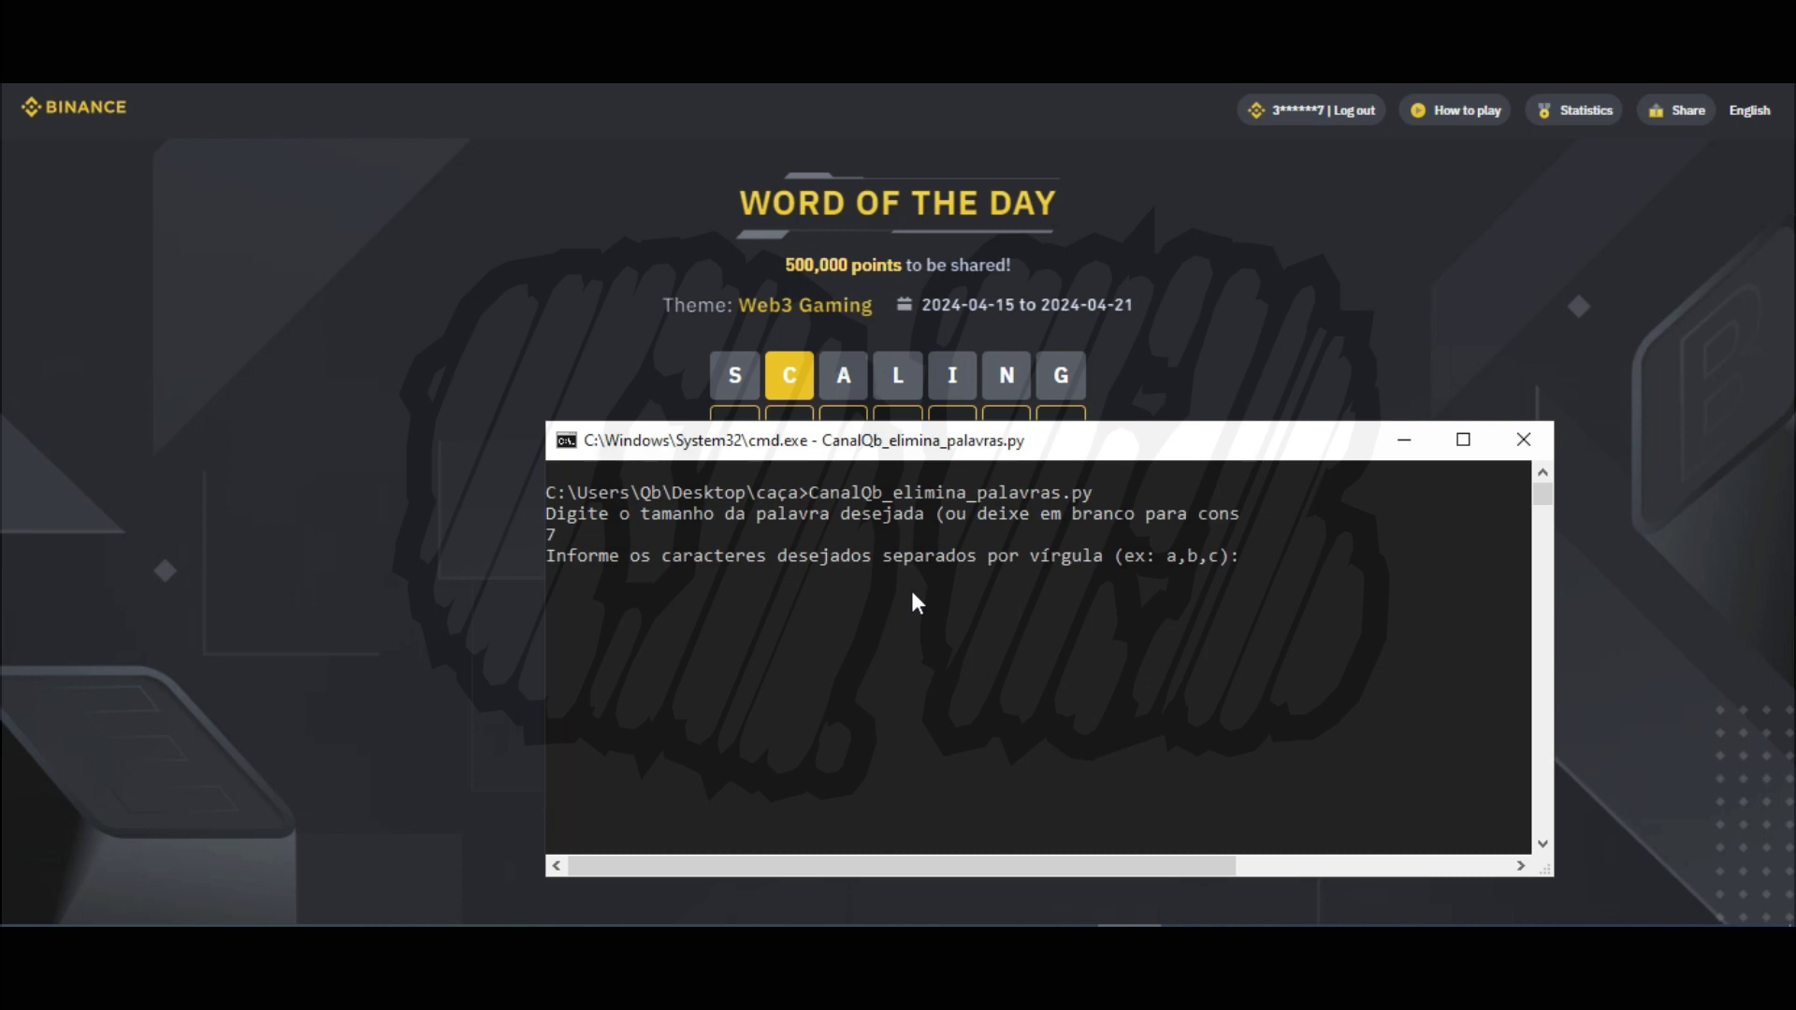
type("c")
key("Return")
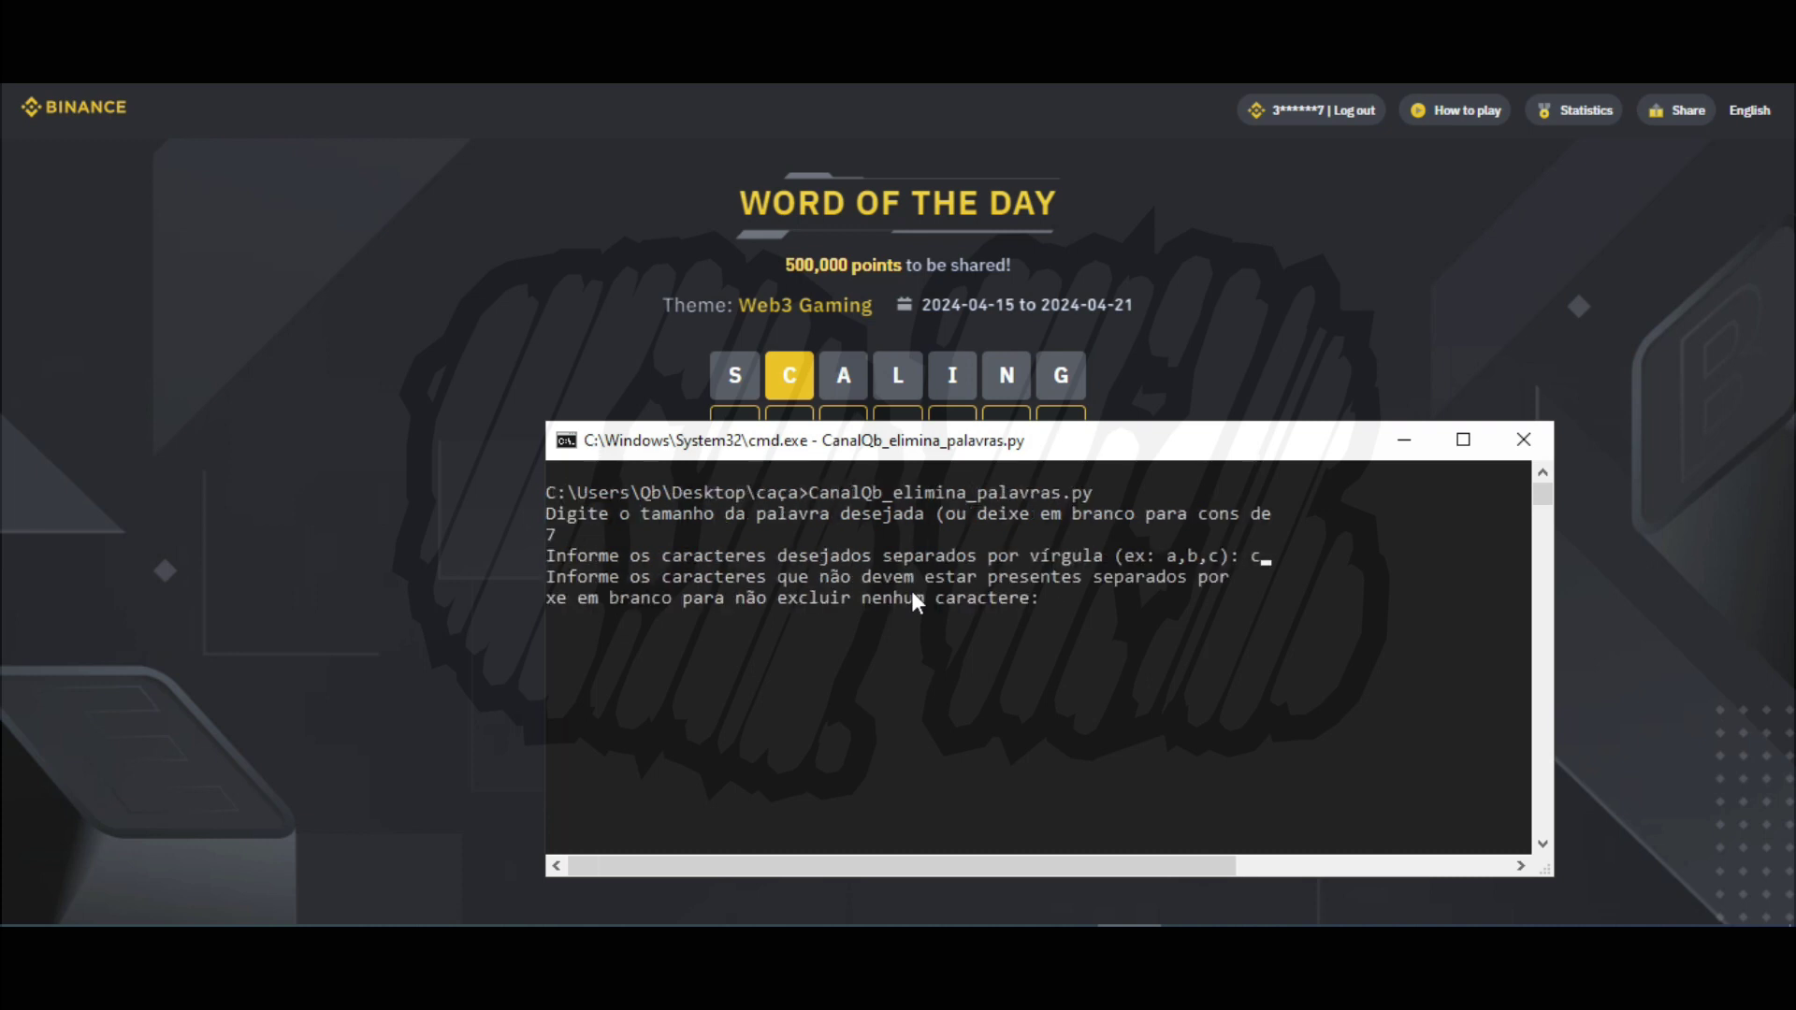
type("s,a,l,i,n,g")
key("Return")
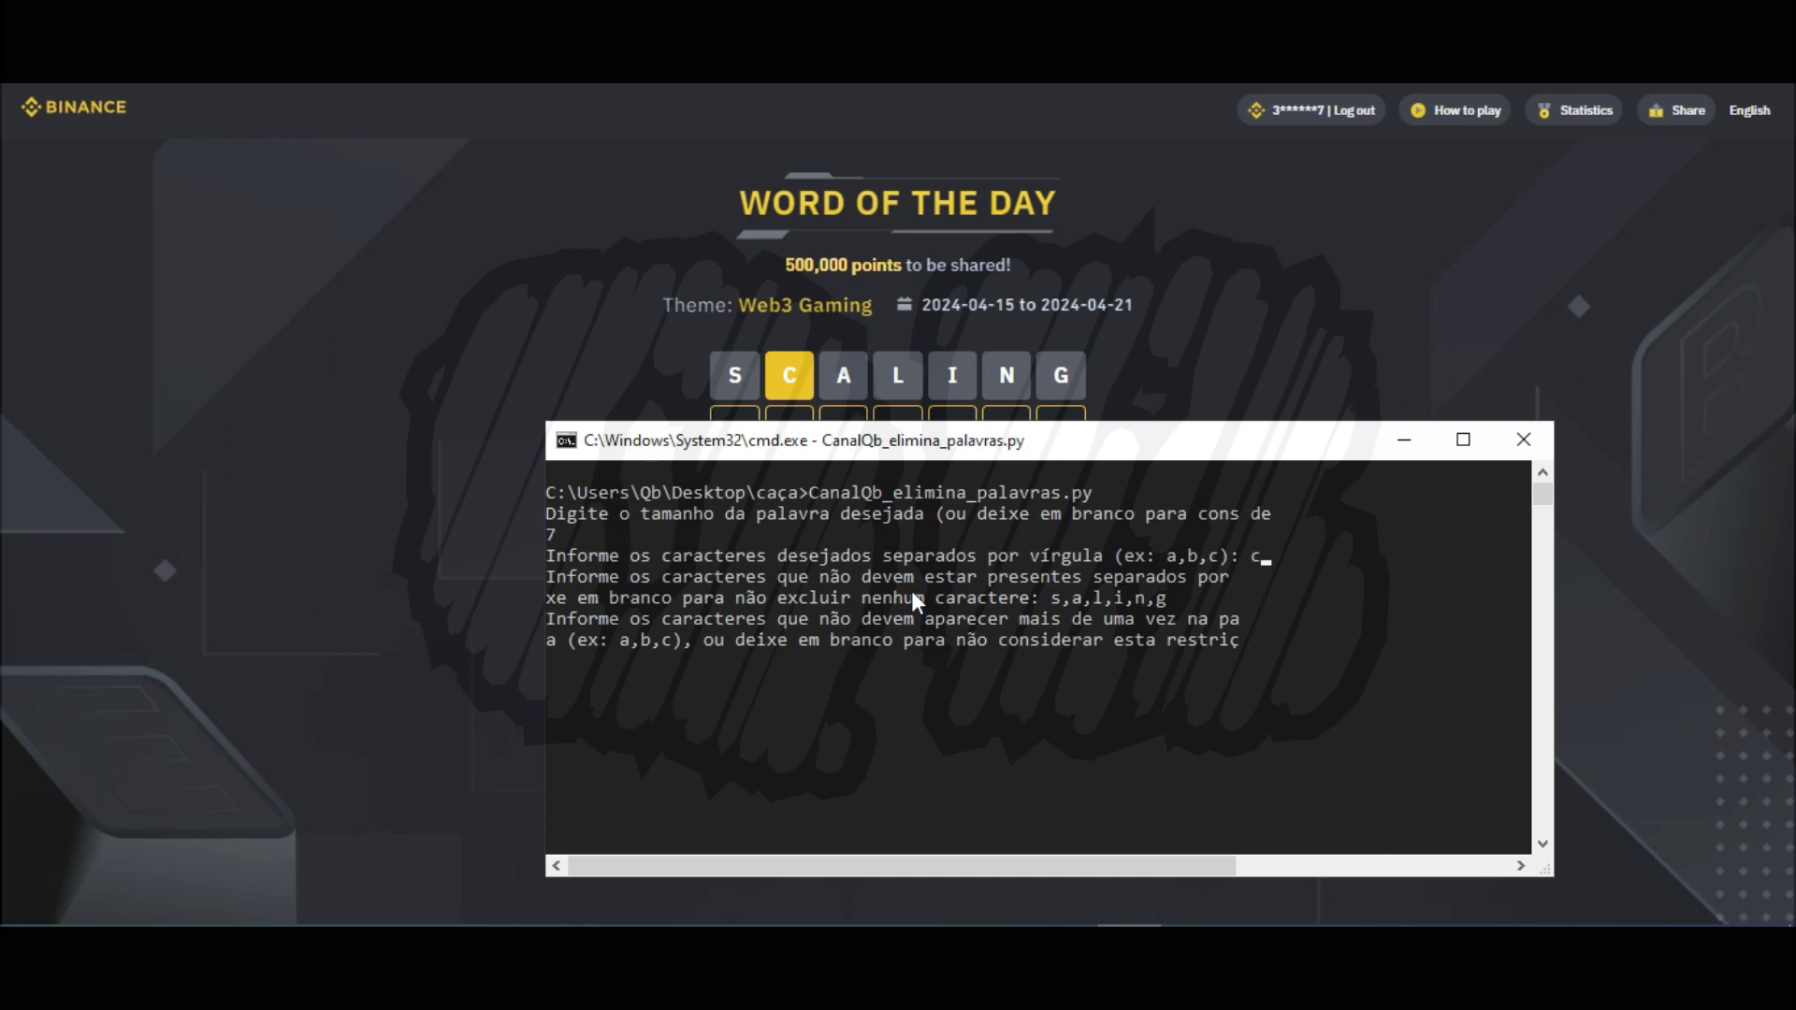
key("Return")
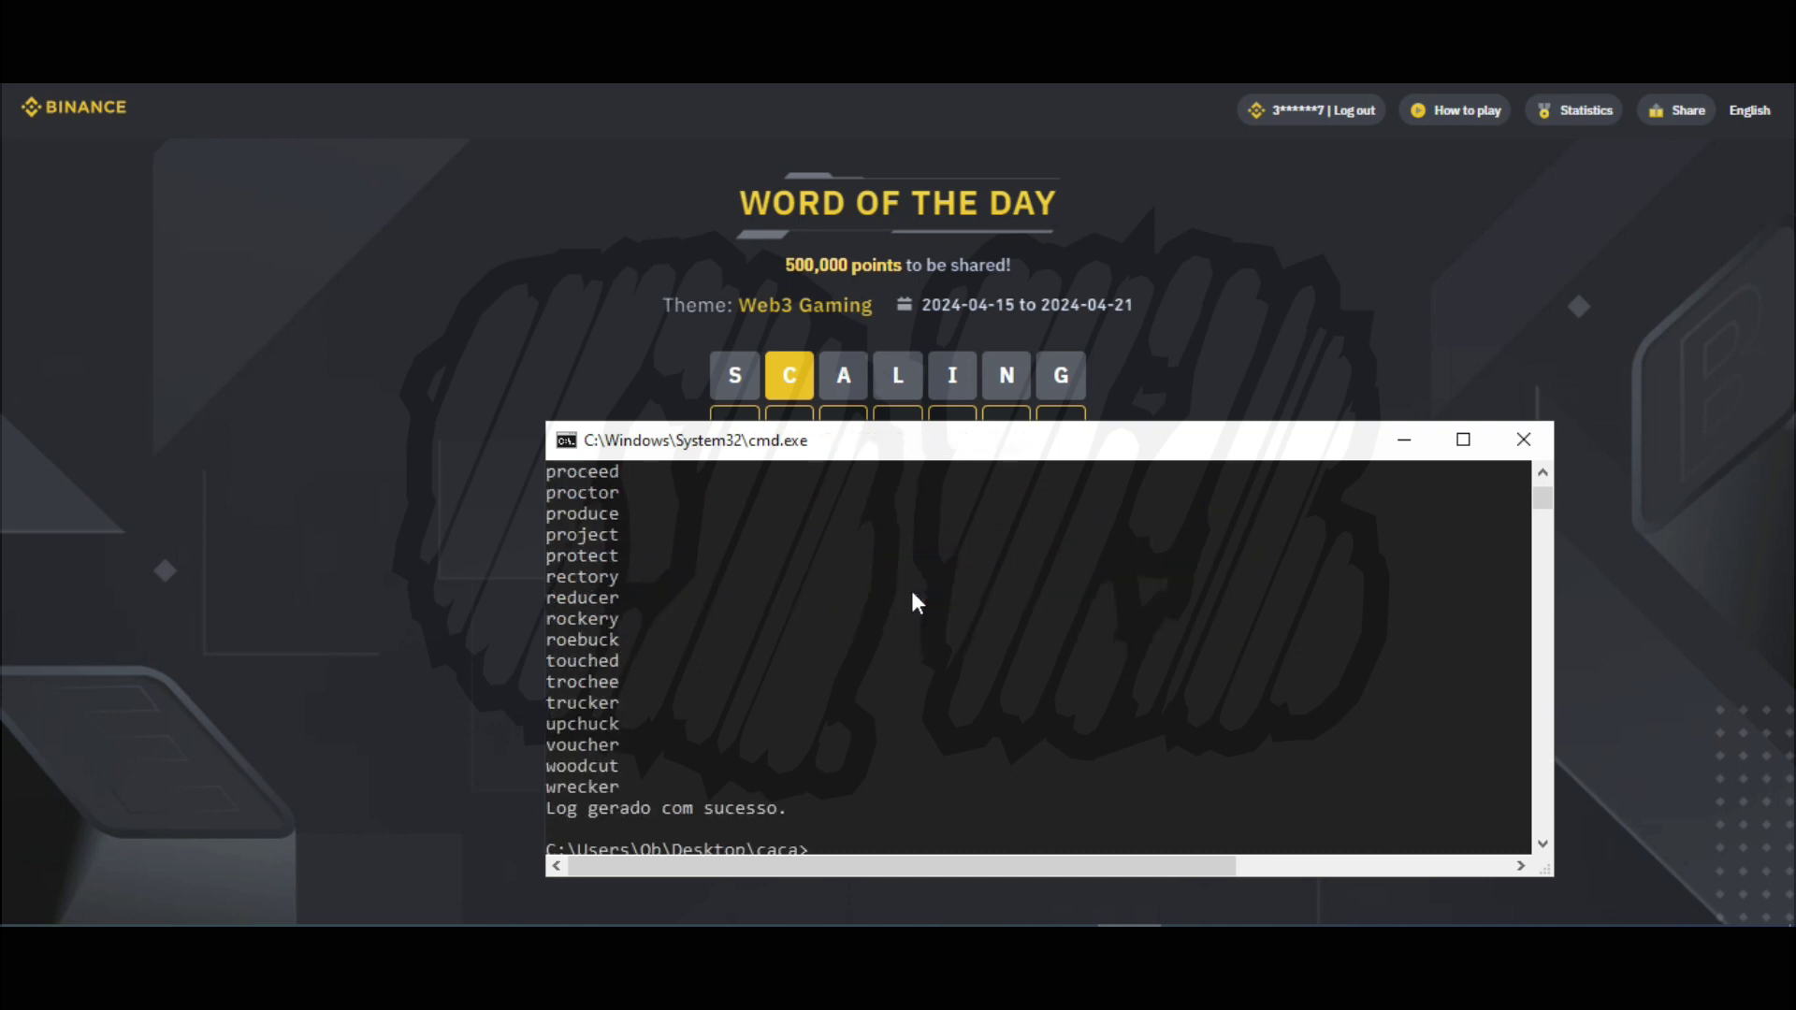
Open log_palavras.txt from the caça folder and copy its entire word list.
left_click_drag(546, 606, 79, 608)
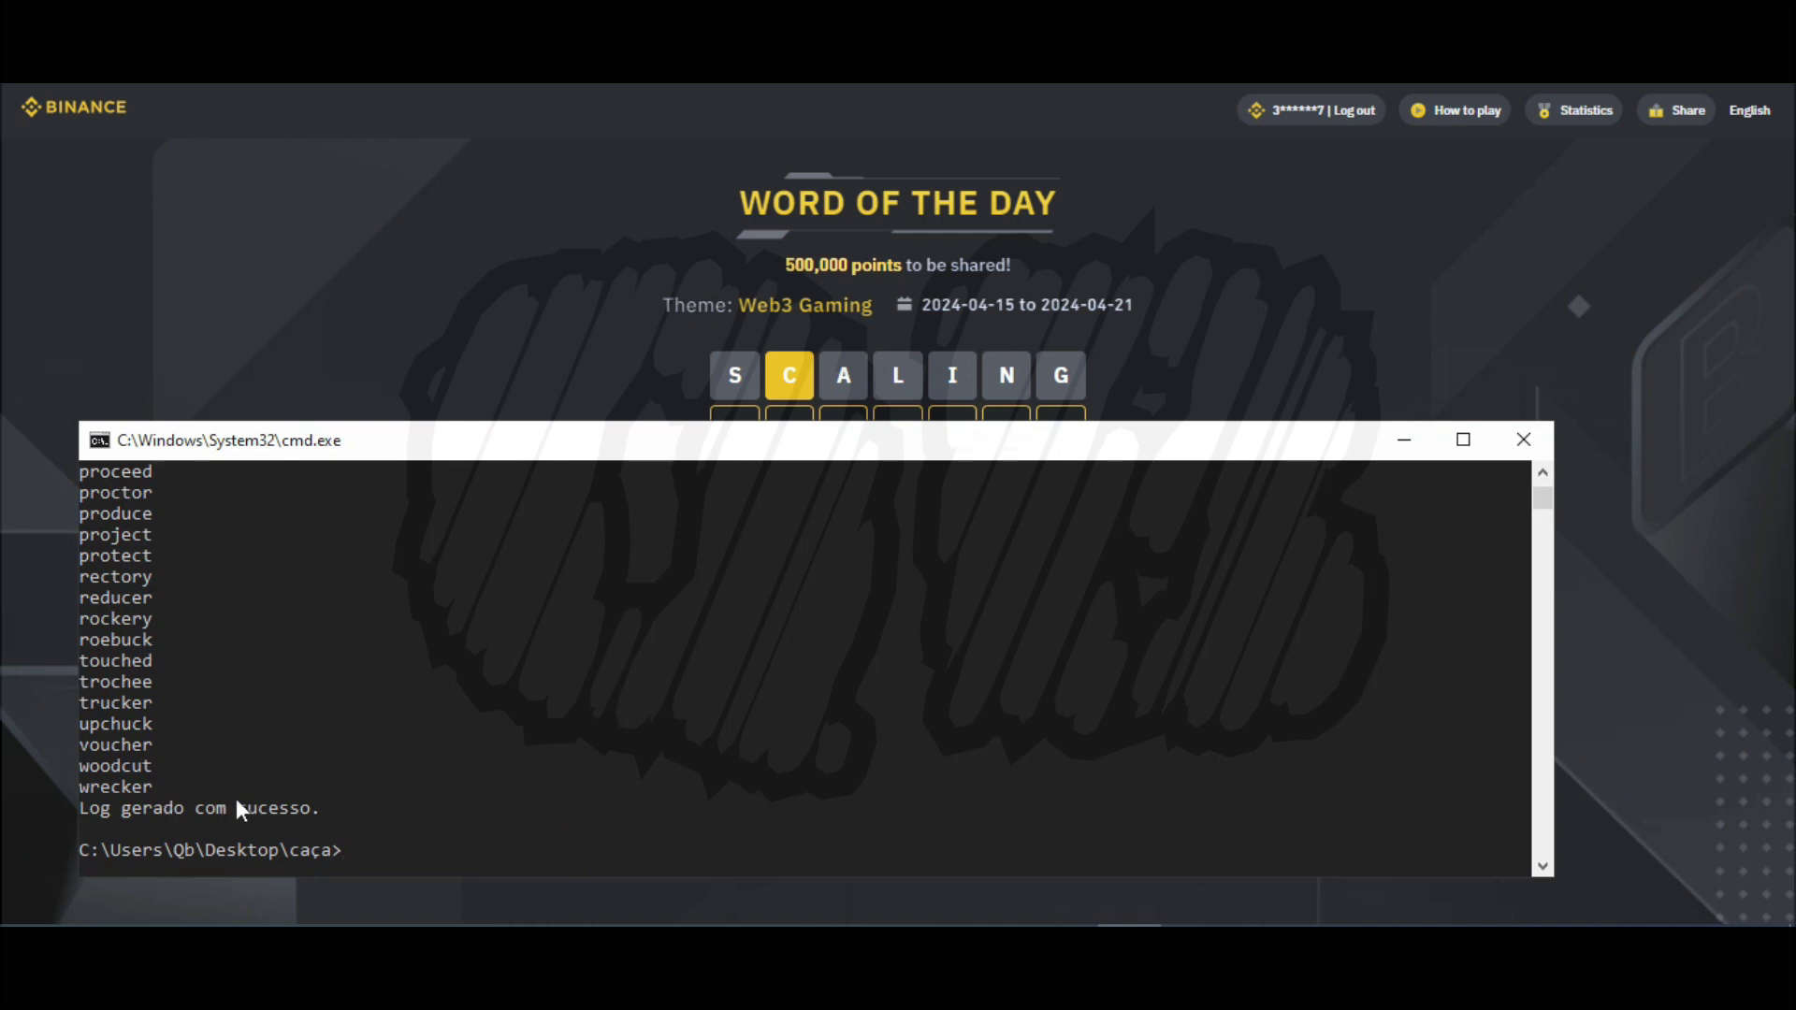
left_click_drag(176, 783, 169, 625)
left_click(140, 921)
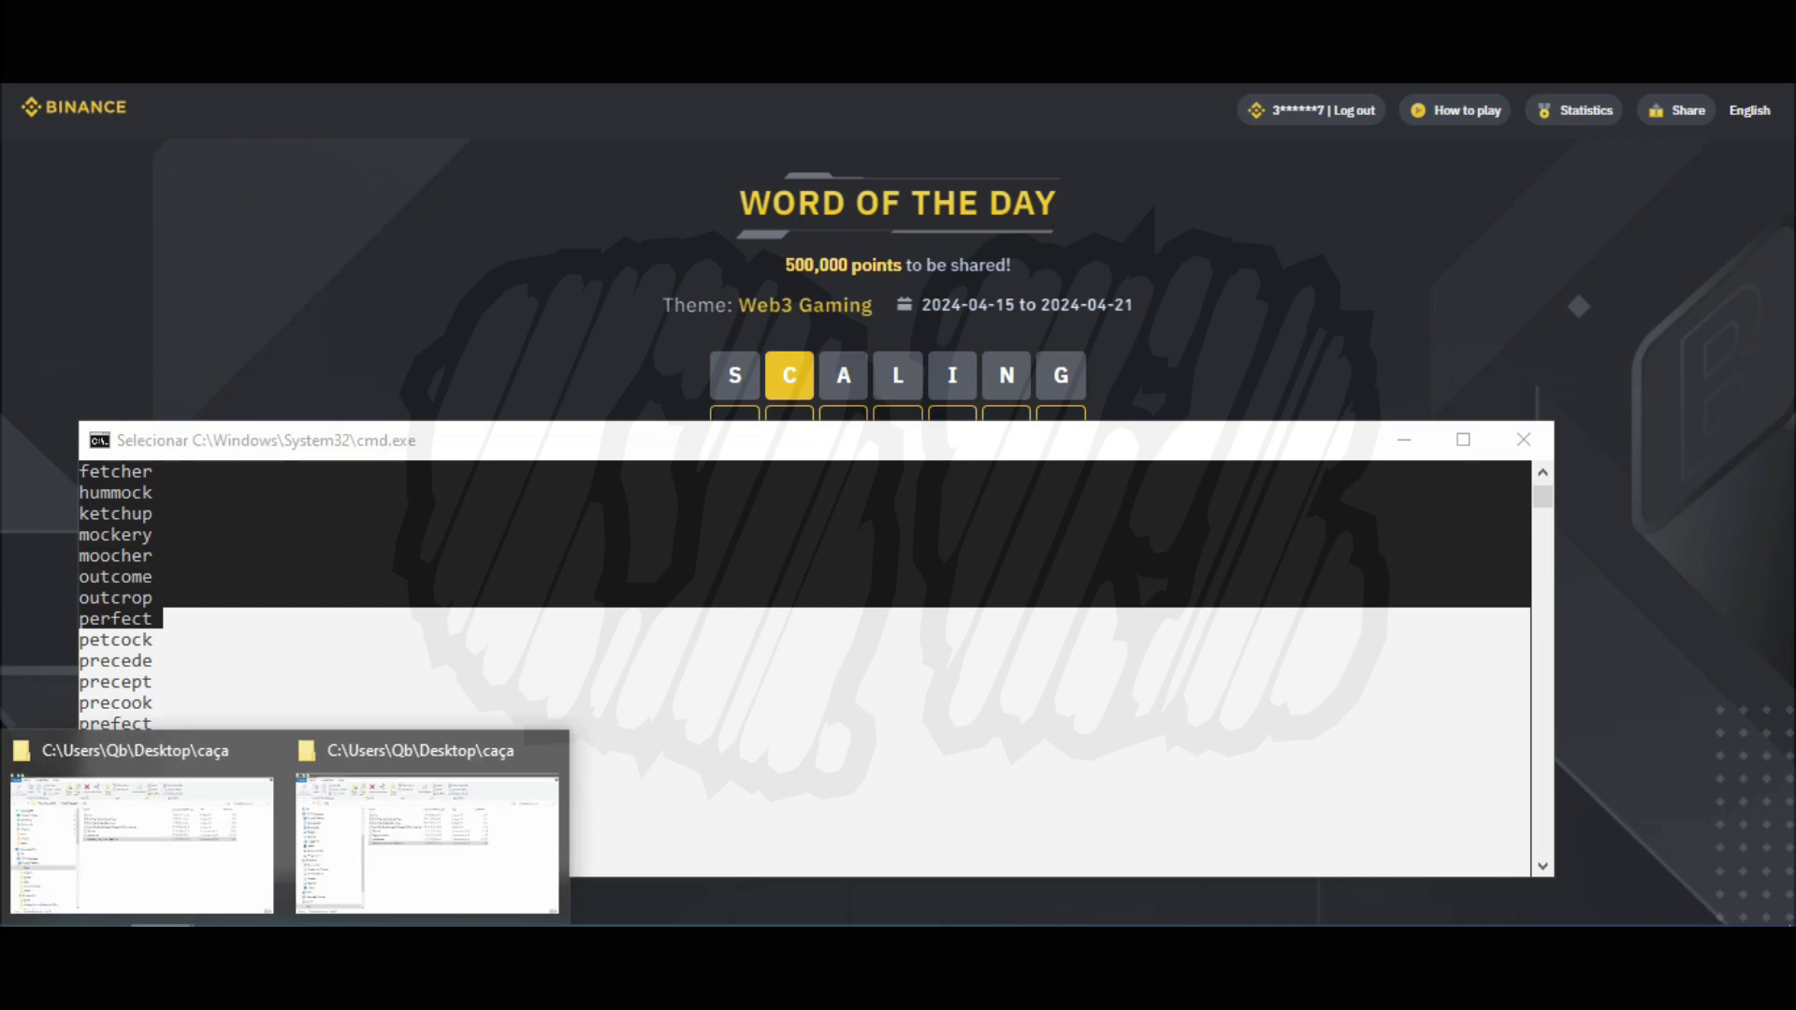
left_click(241, 839)
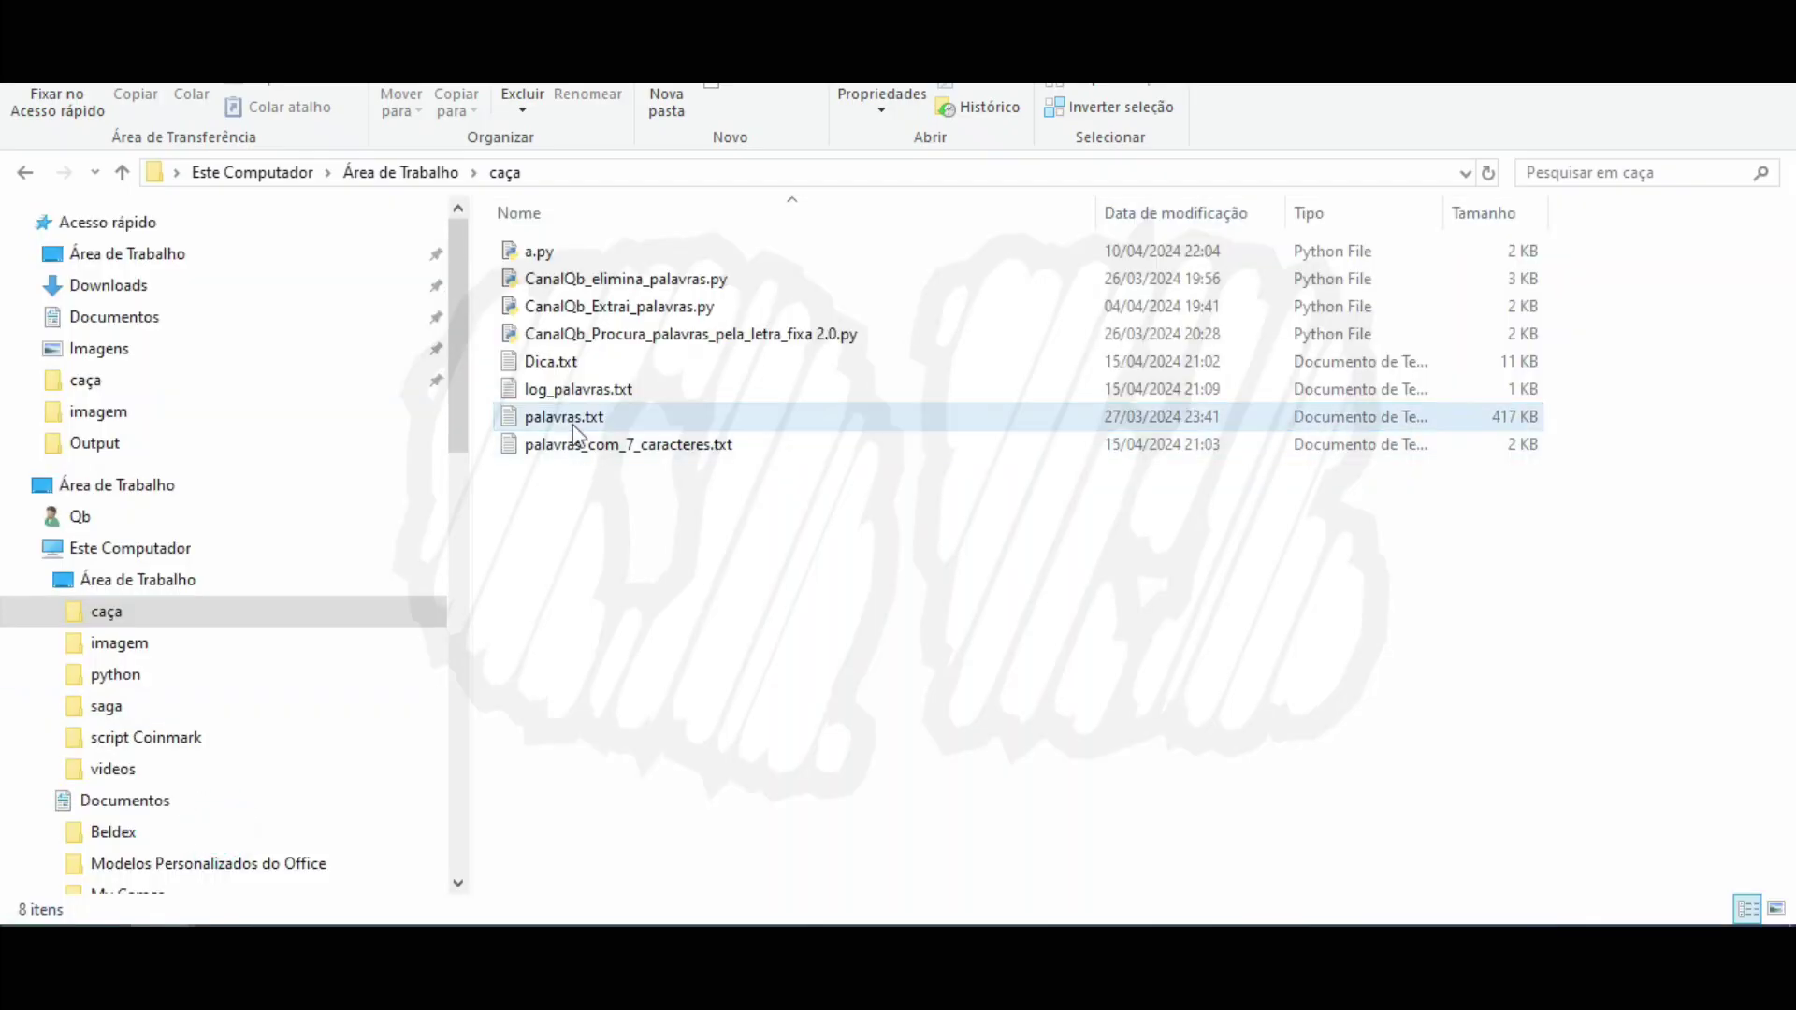
double_click(550, 390)
key("ctrl+a")
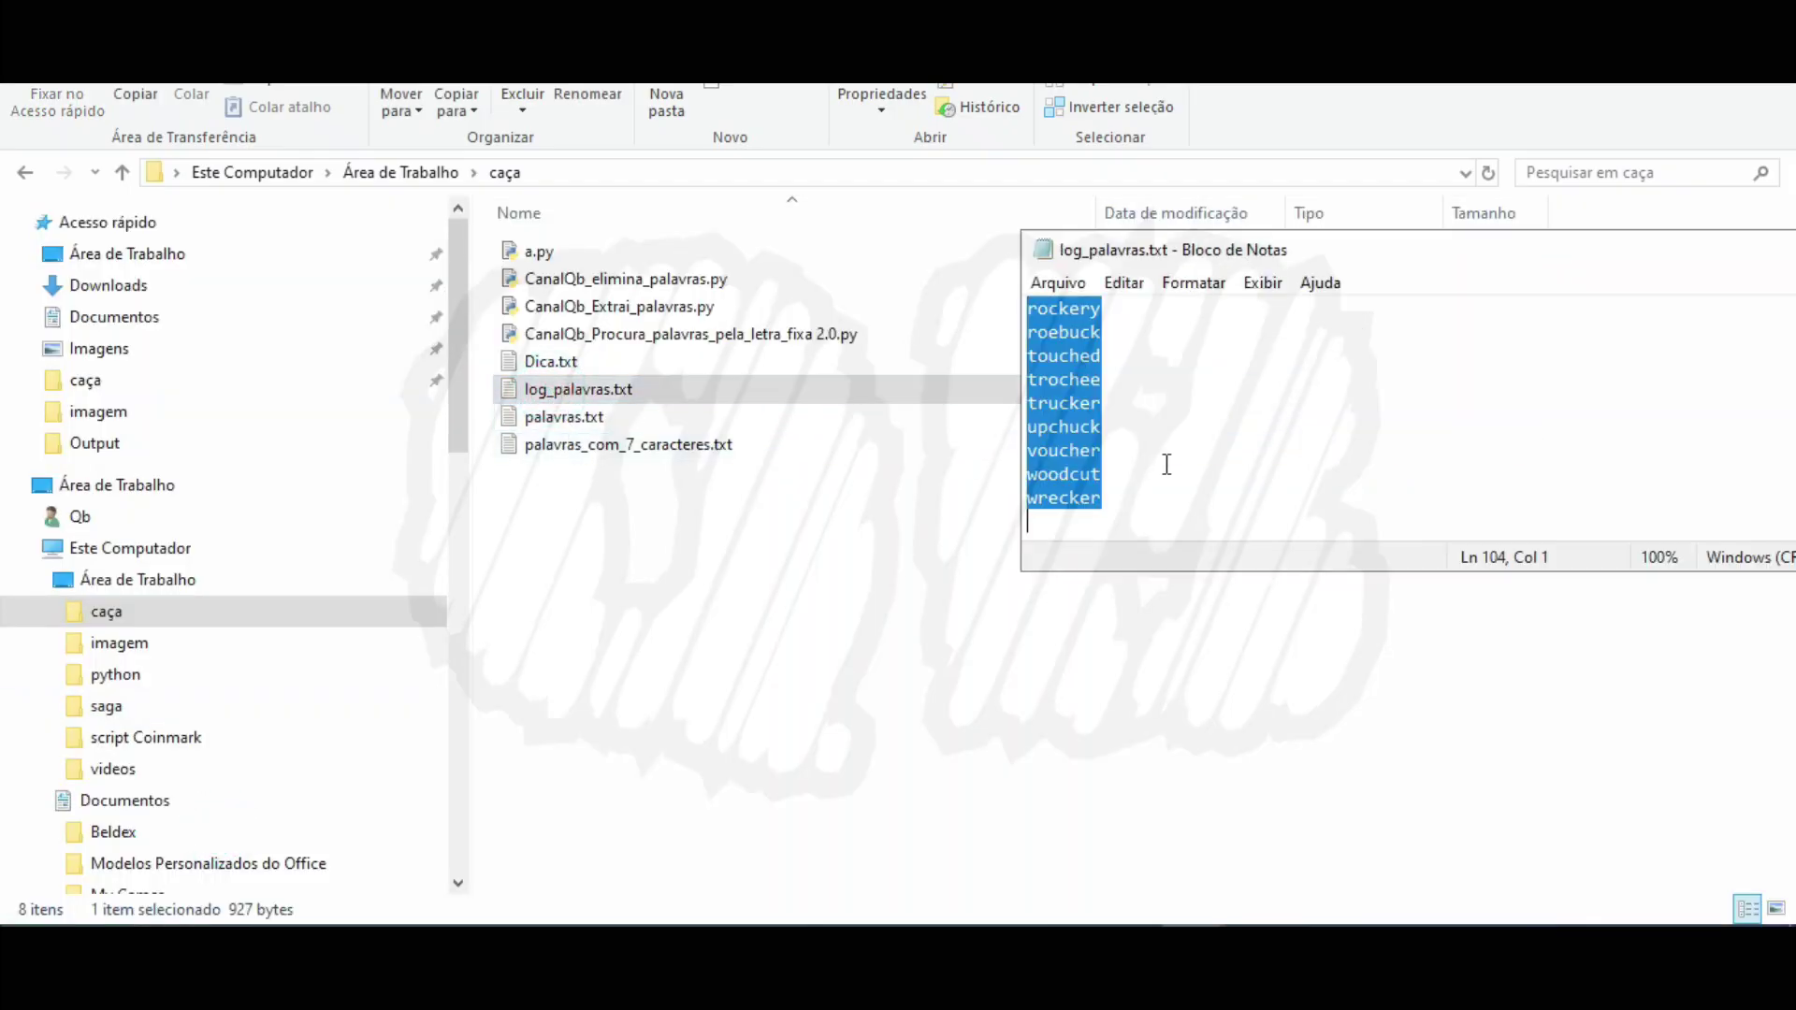
Switch to the Pasta2 workbook in Excel and paste the copied word list over column A starting at A1.
left_click(1002, 921)
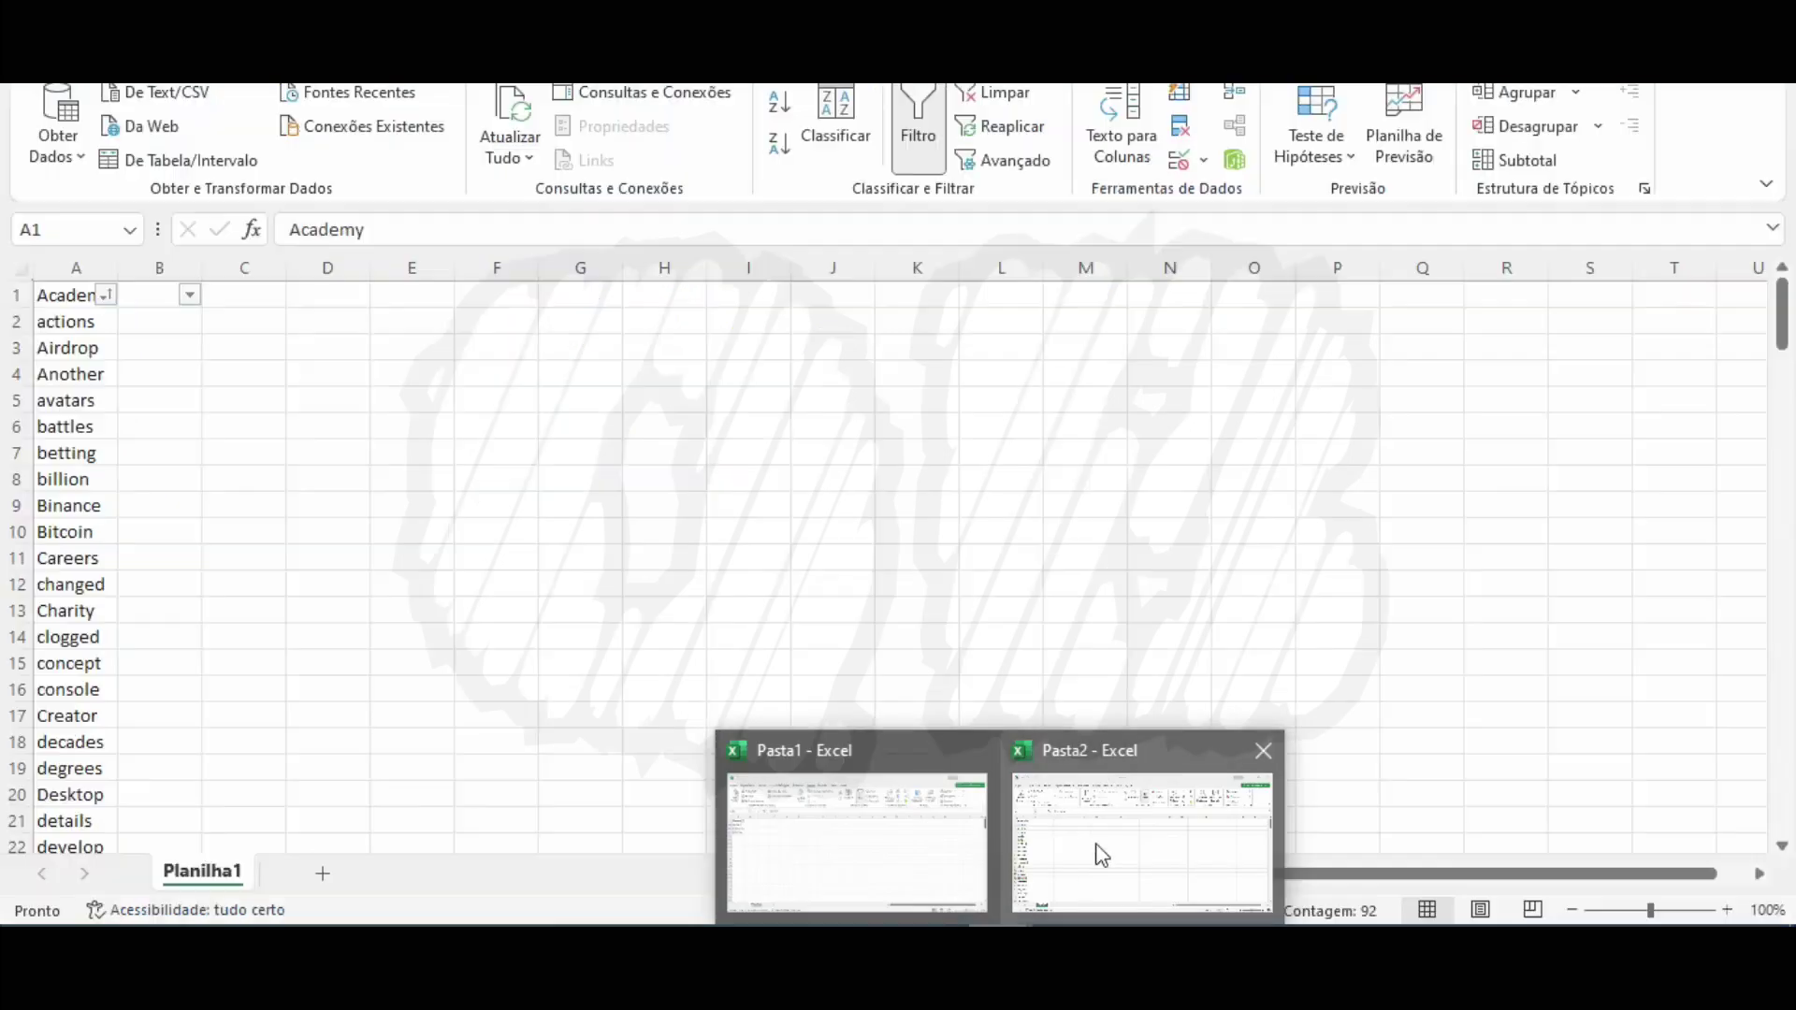
left_click(1095, 850)
left_click(471, 477)
key("ctrl+Home")
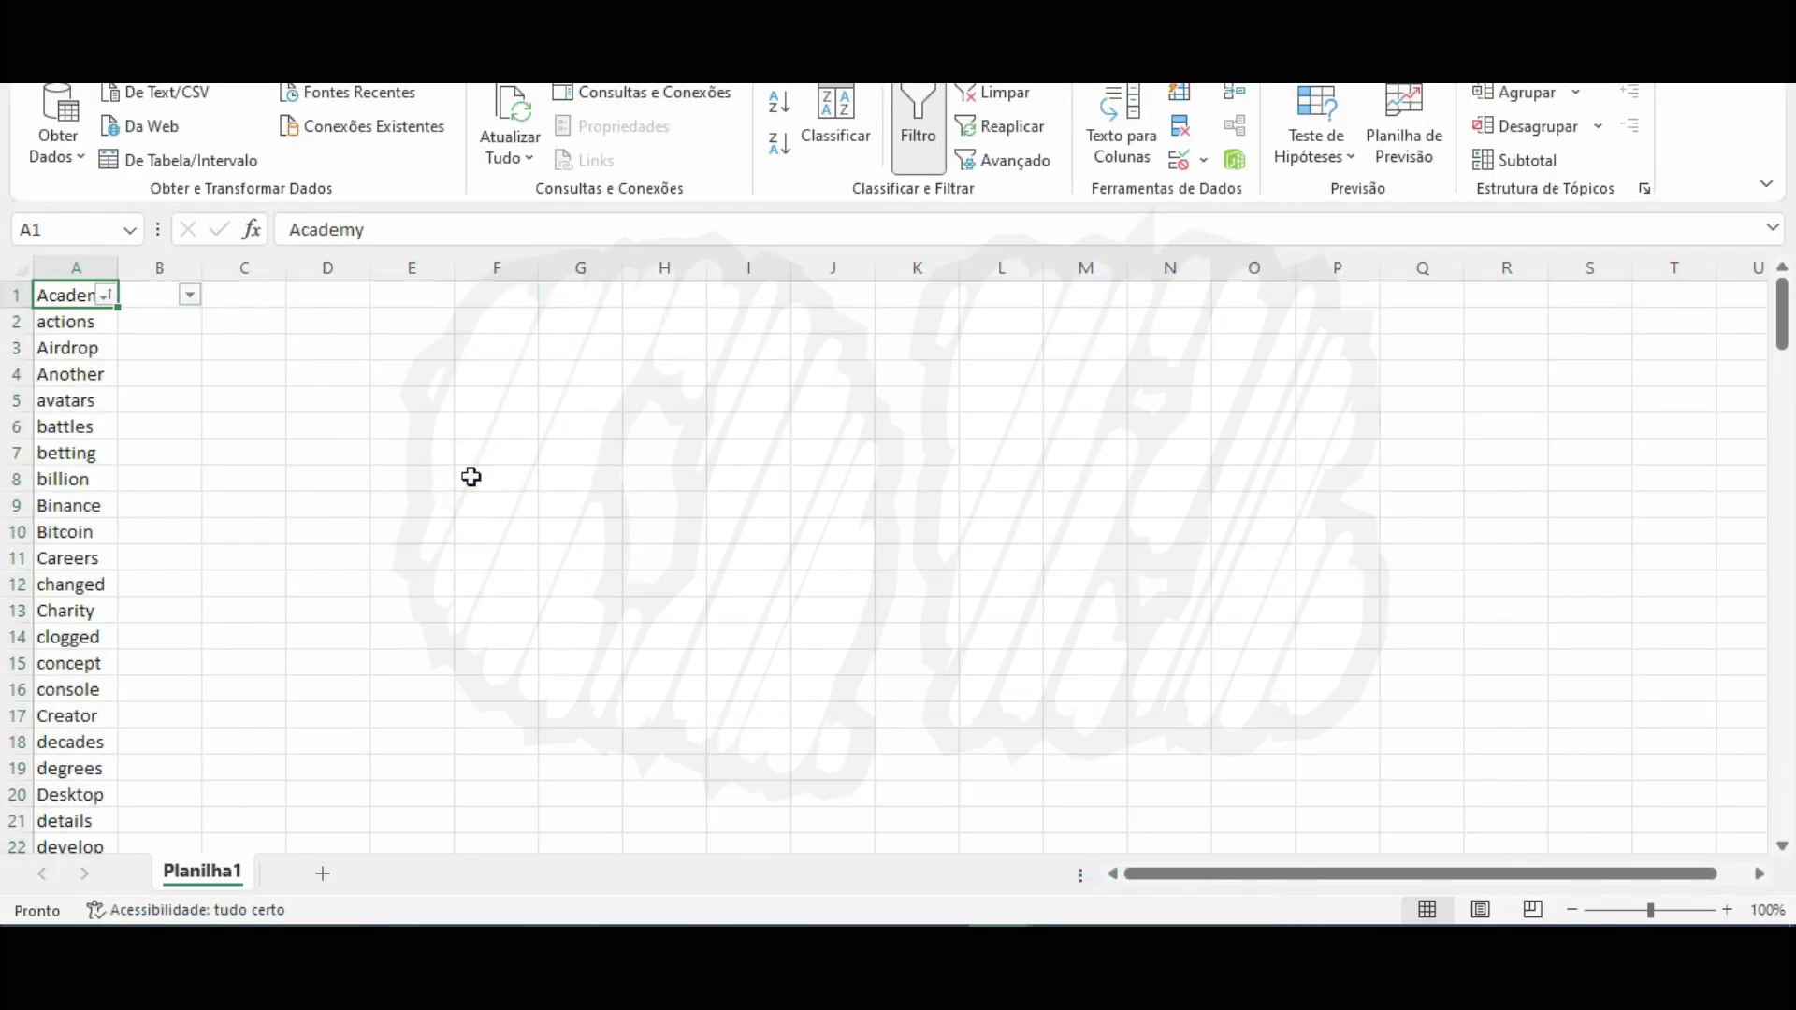
key("ctrl+v")
Enter sfsdfsdfsdf as the filtered list's header in A1 and auto-fit the width of column A.
key("Delete")
type("sfsdfsdfsdf")
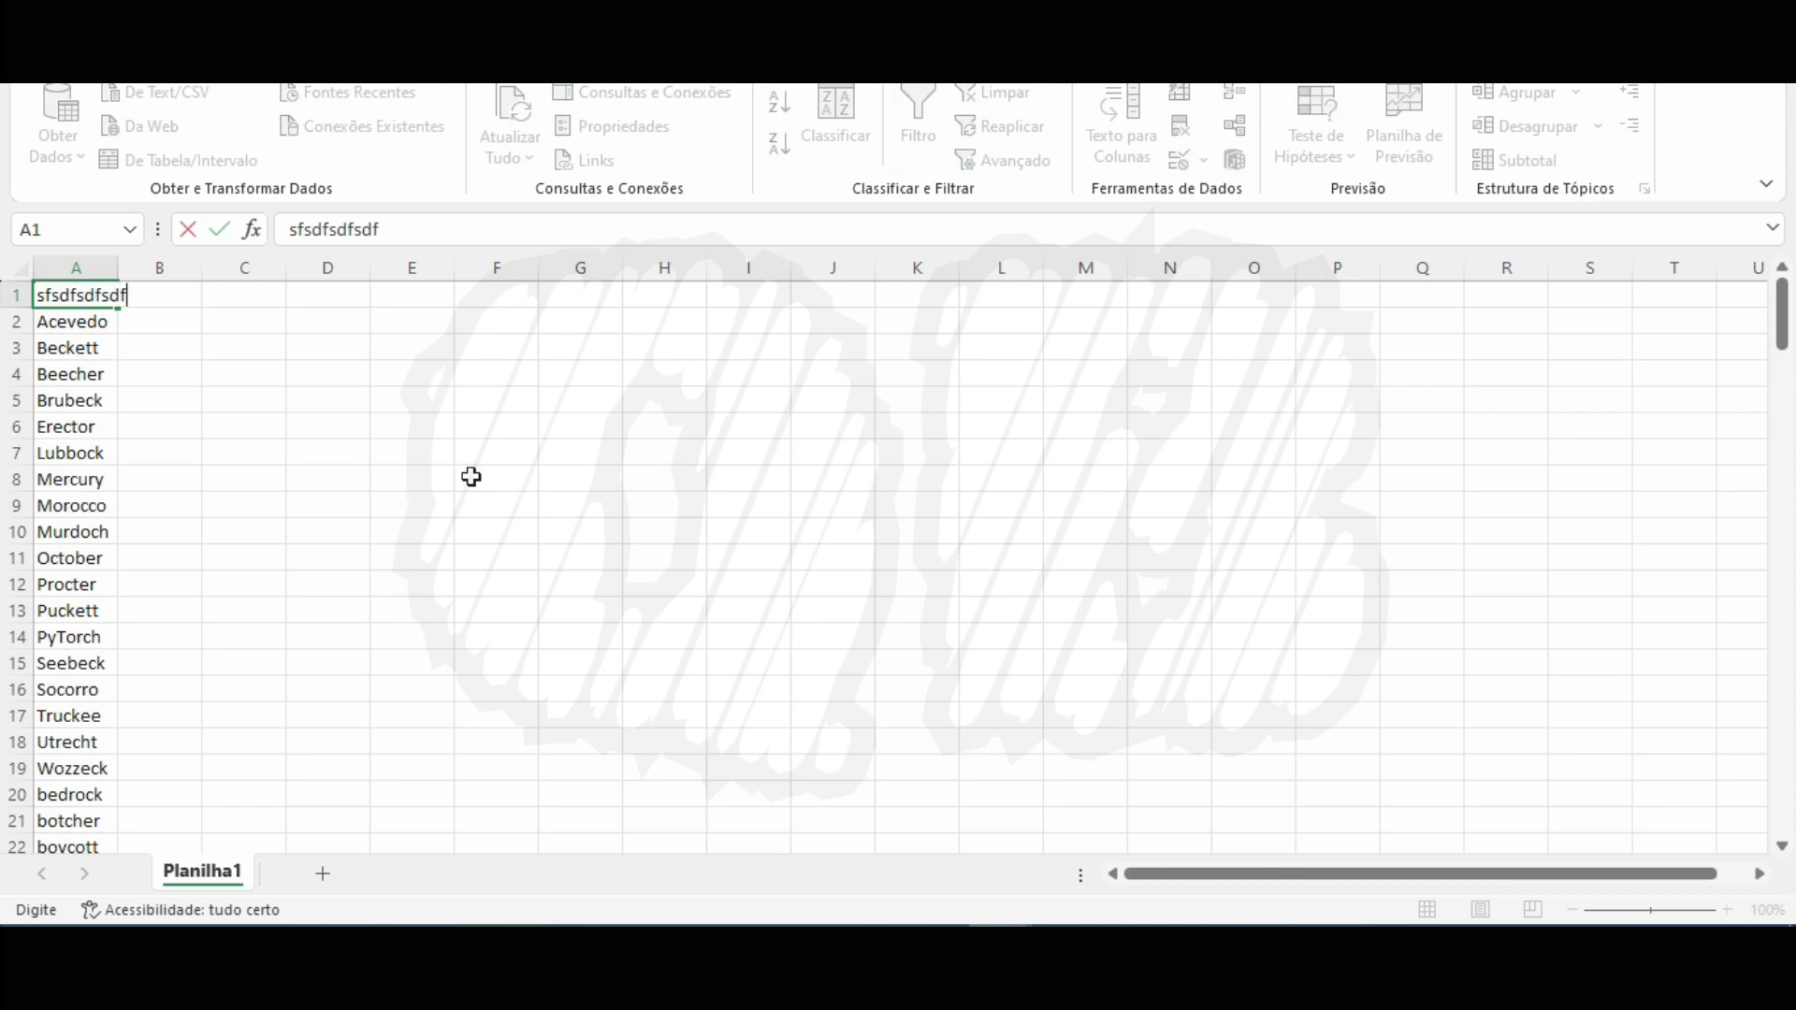
key("Return")
key("ctrl+shift+l")
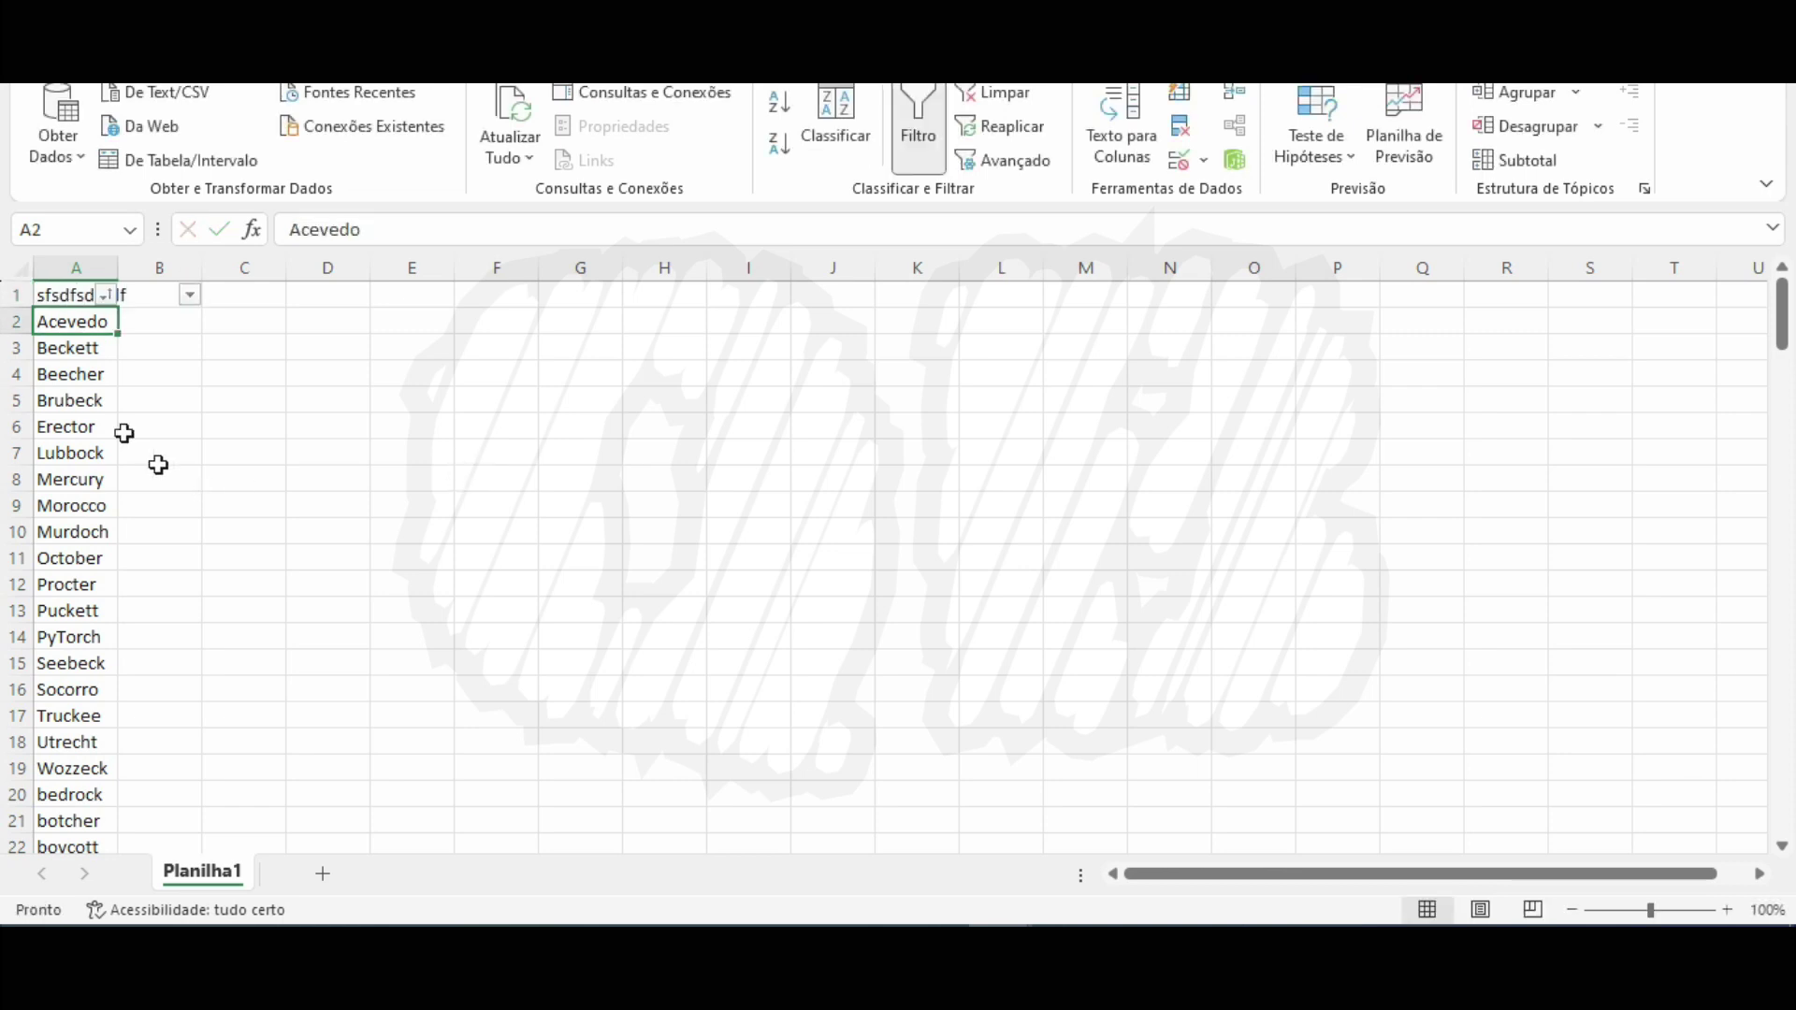
double_click(117, 267)
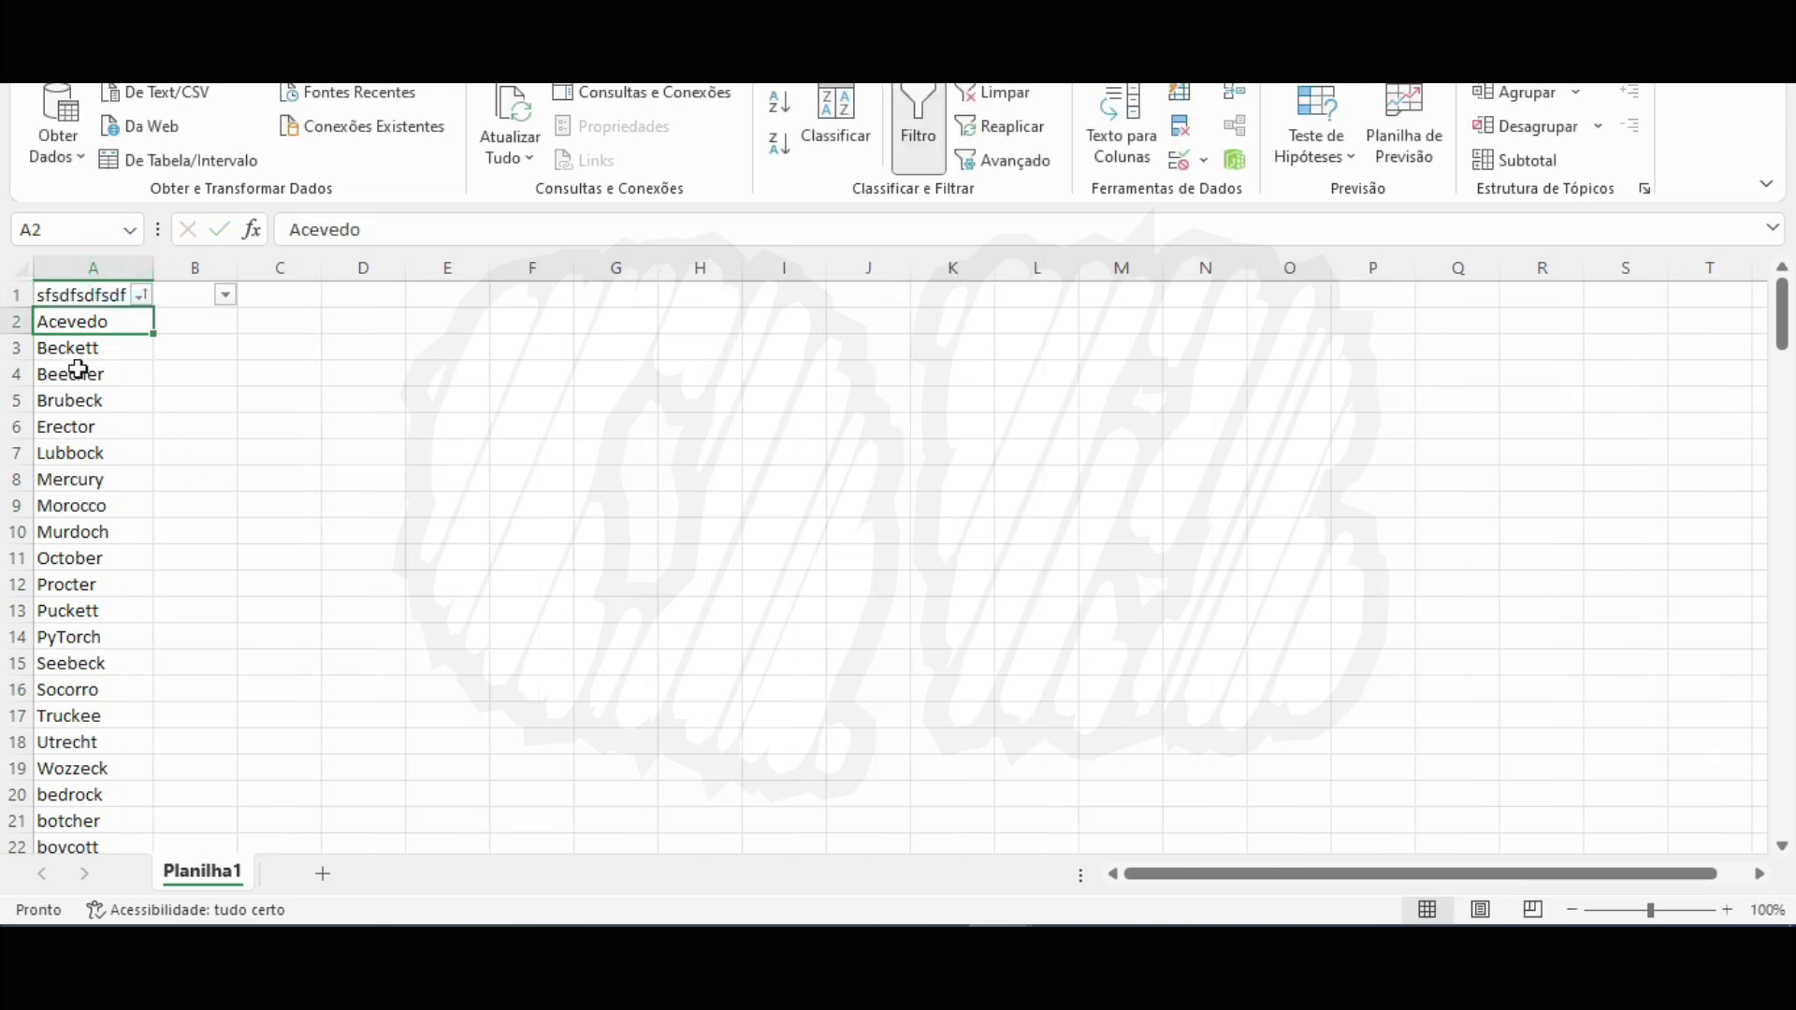
Copy the words in A2 to A104 and paste them into a ChatGPT message below "quais destas palavras tem haver com o tema".
key("ctrl+shift+Down")
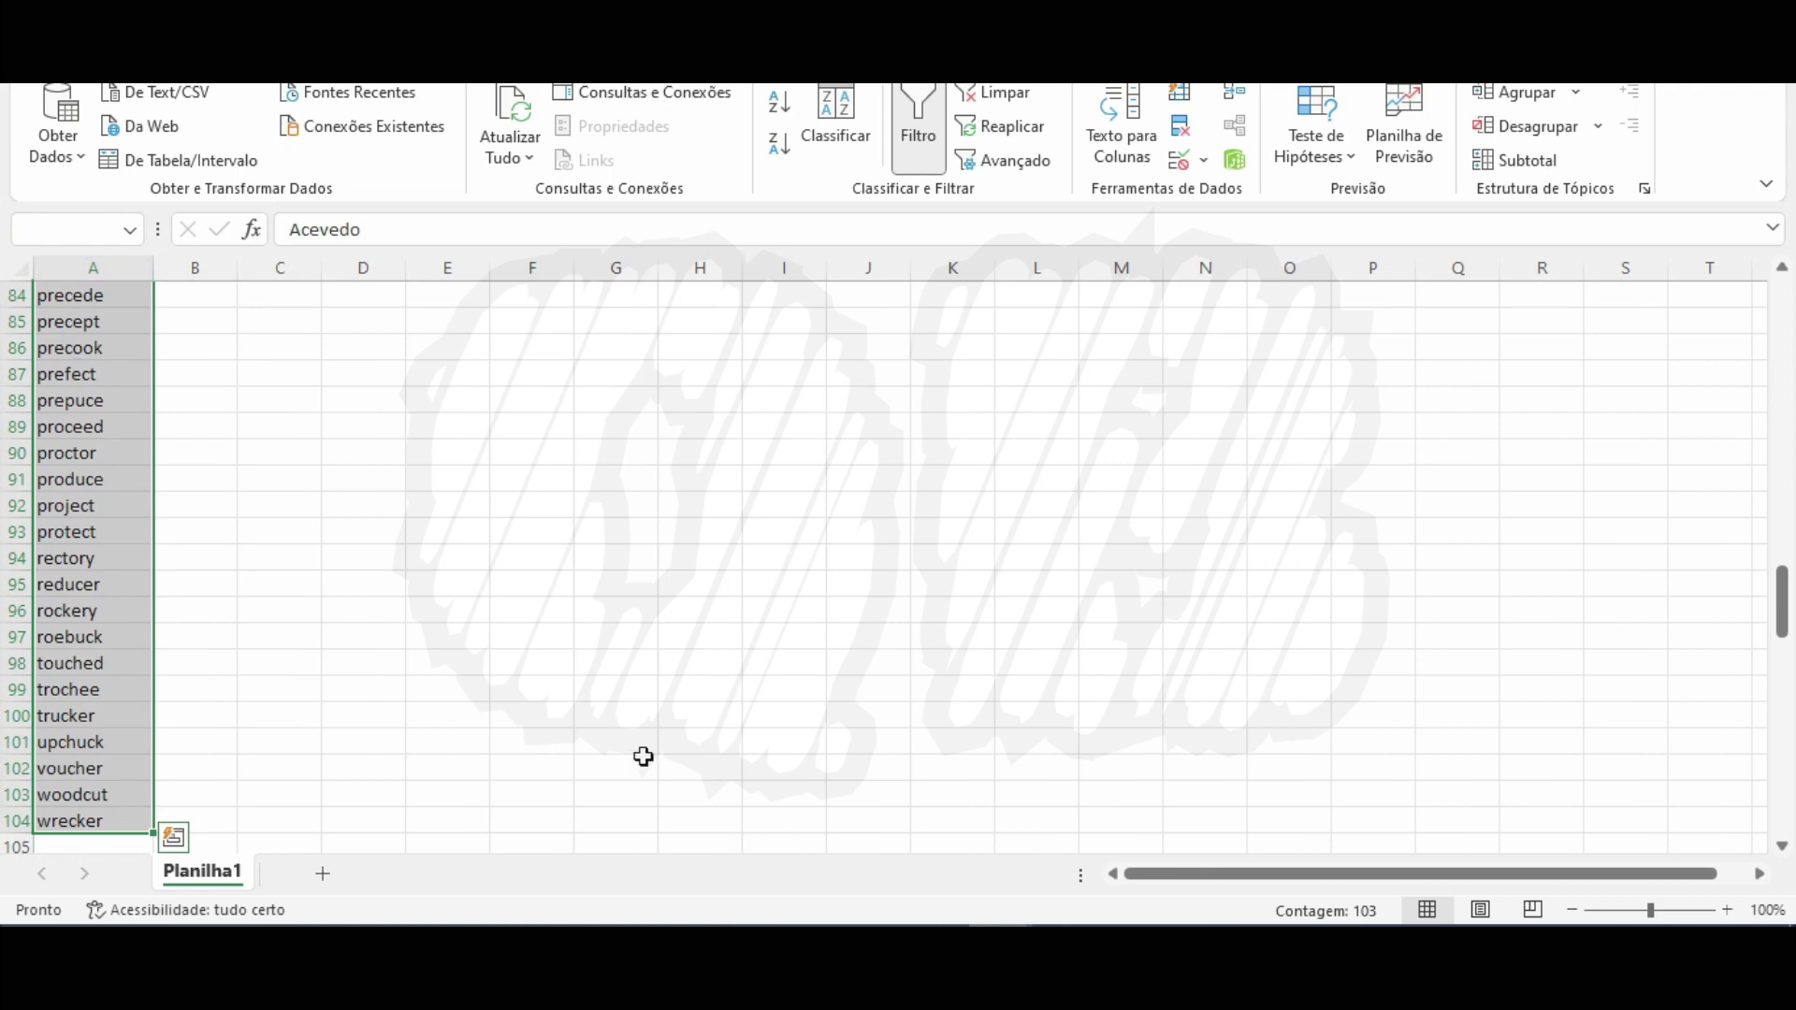
key("ctrl+c")
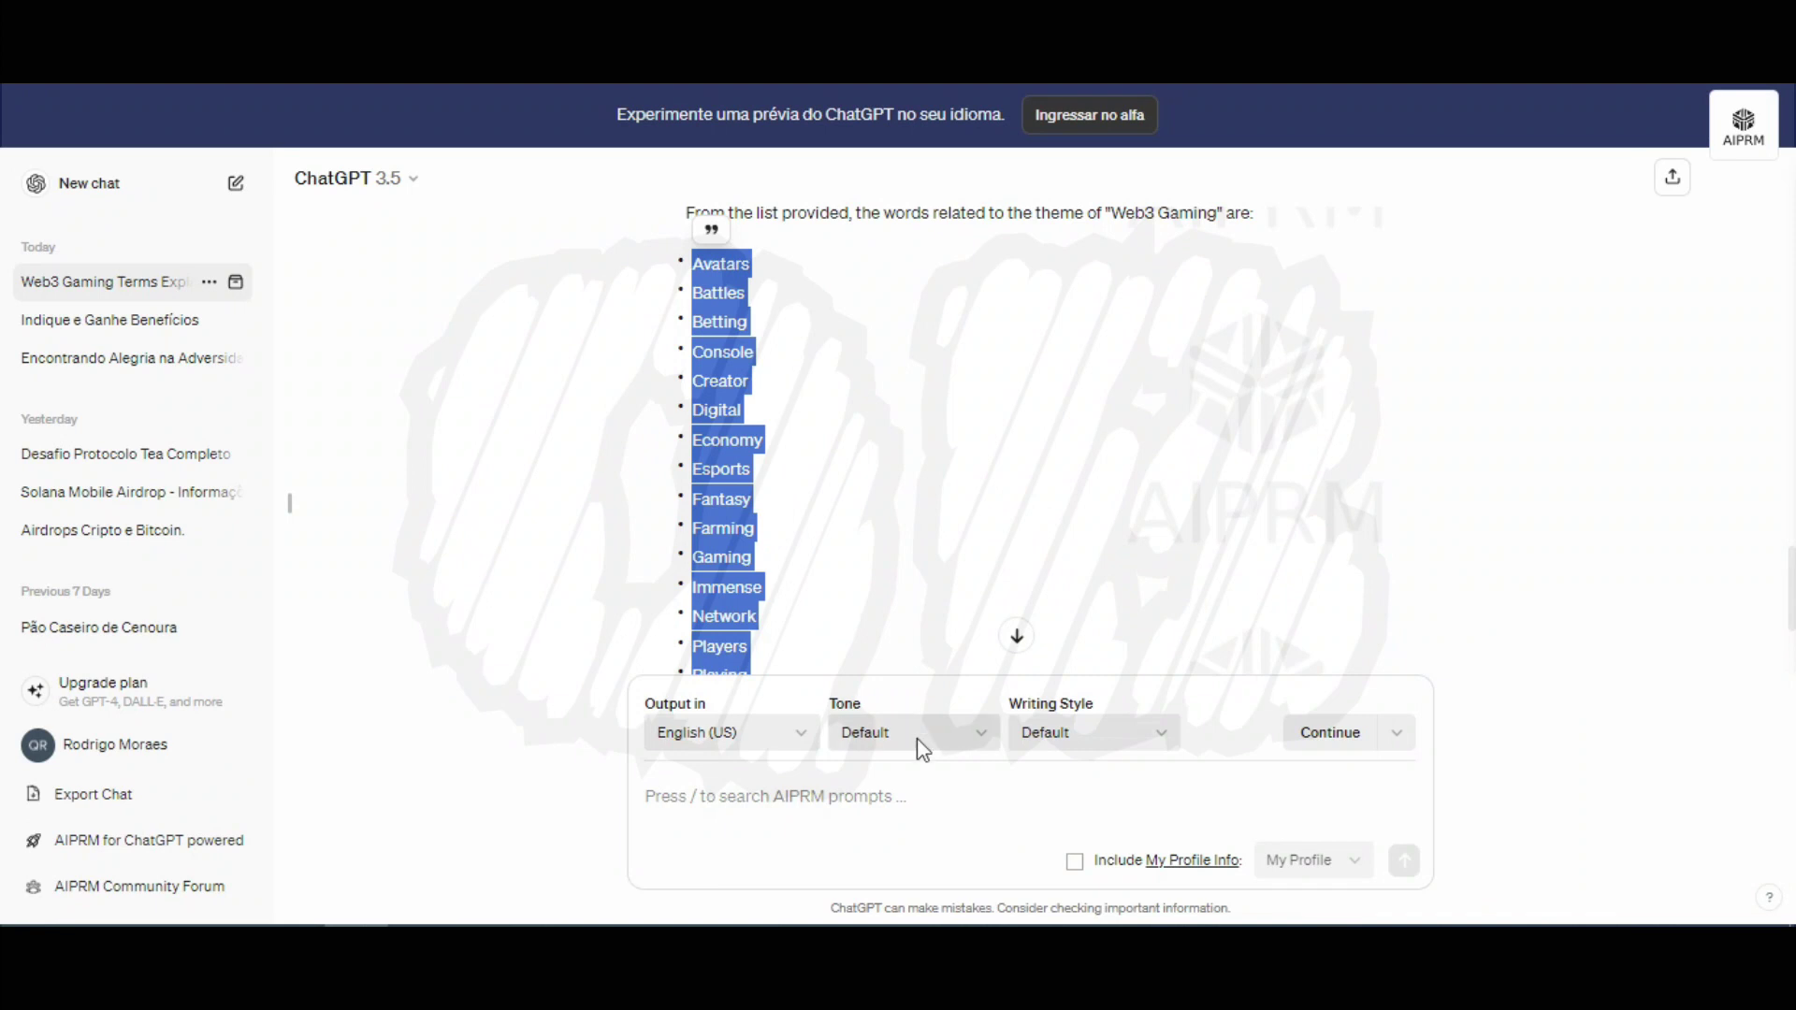
left_click(832, 810)
type("quais destas palavras tem haver com o te")
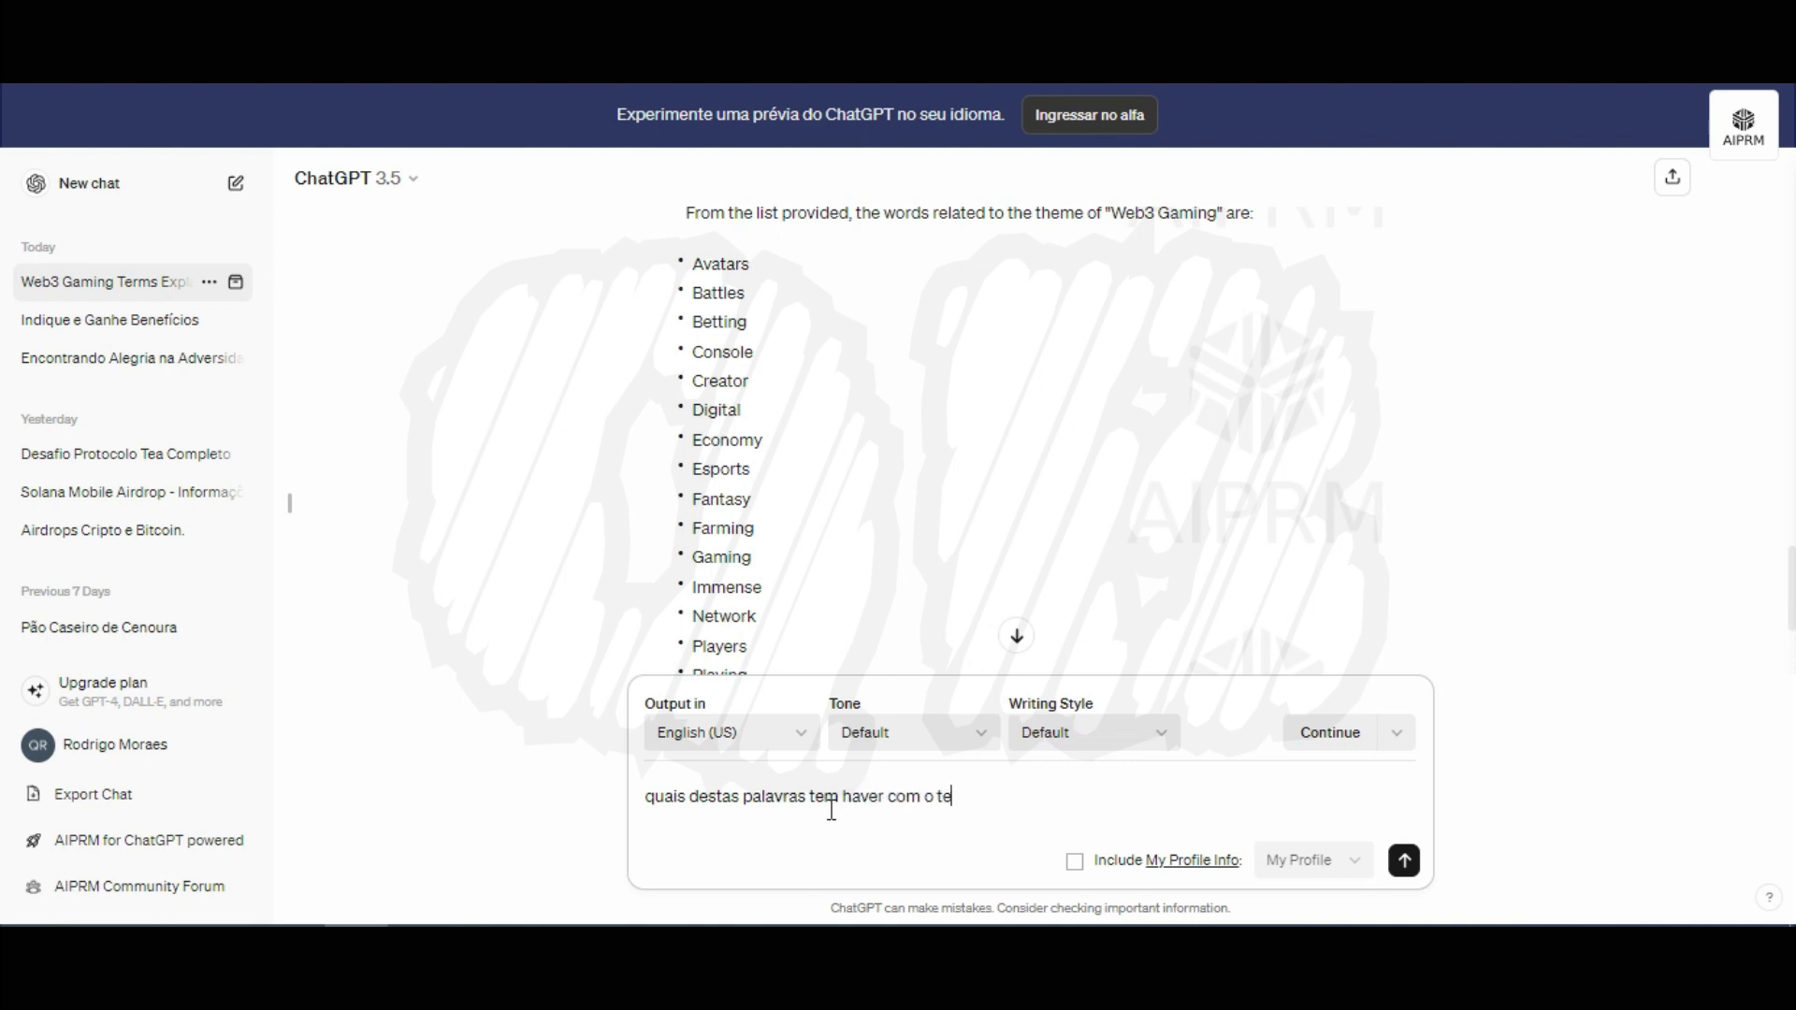
type("ma")
key("shift+Return")
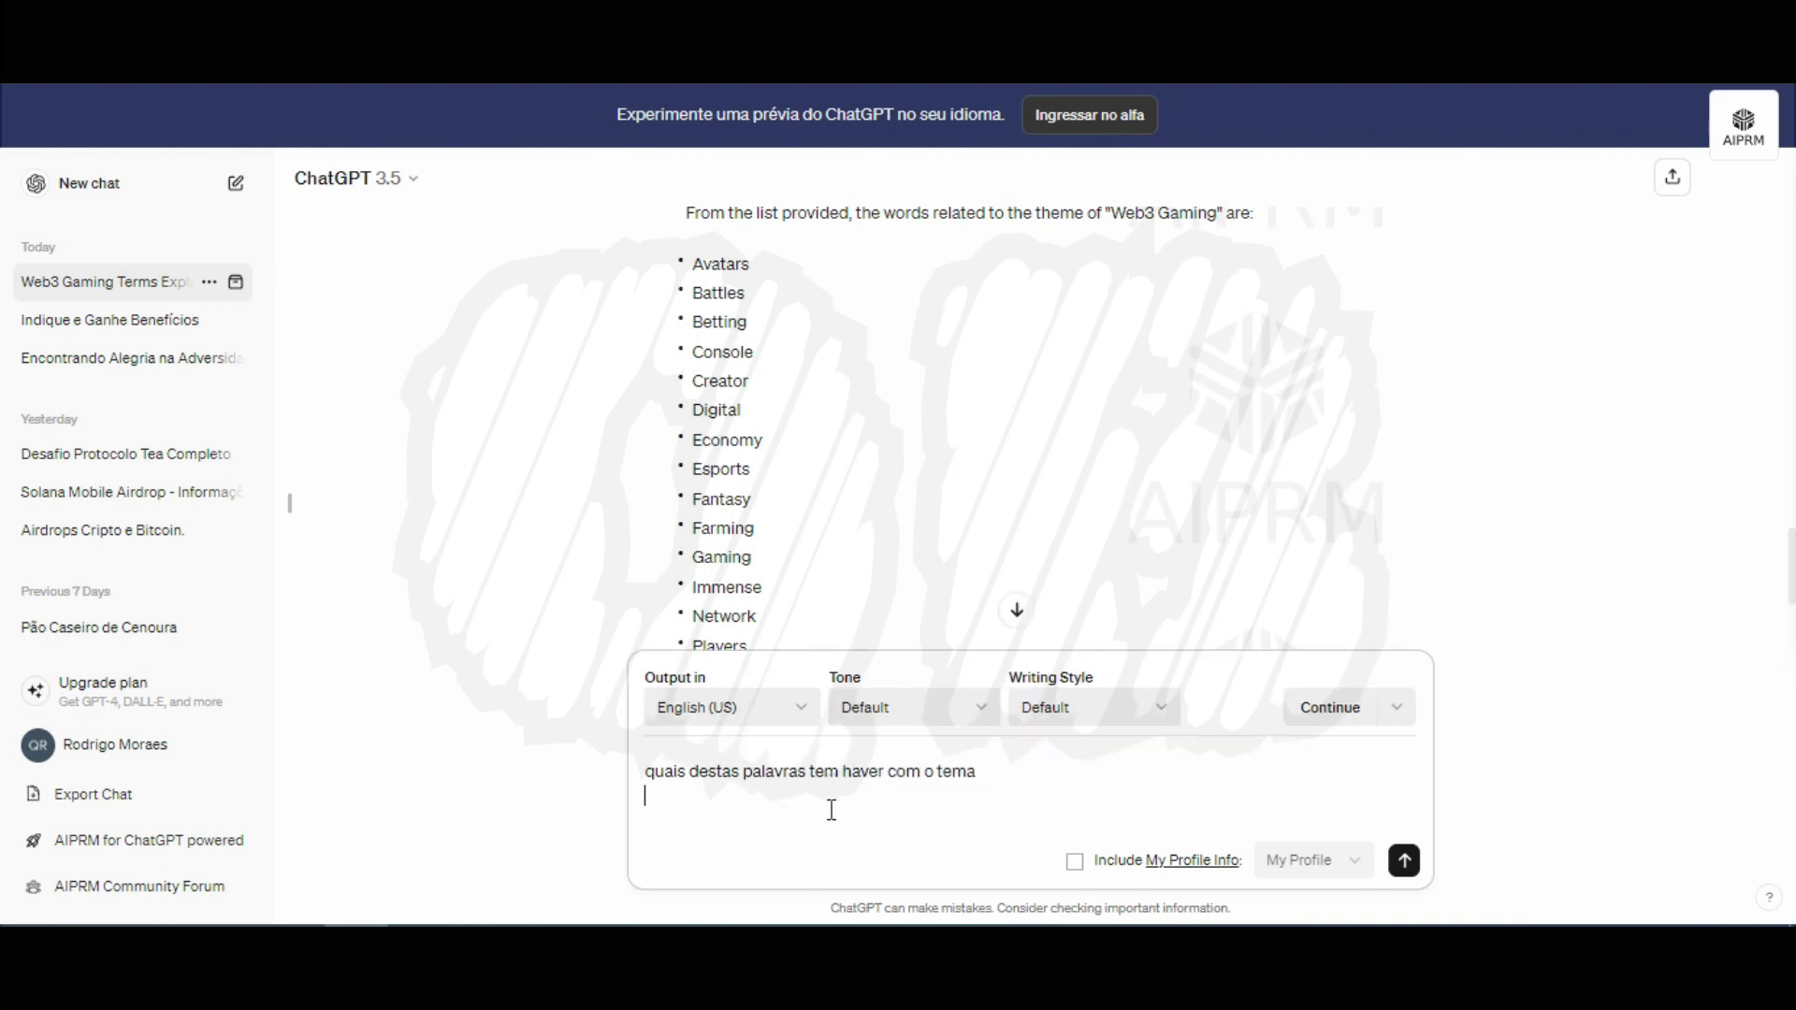
key("ctrl+v")
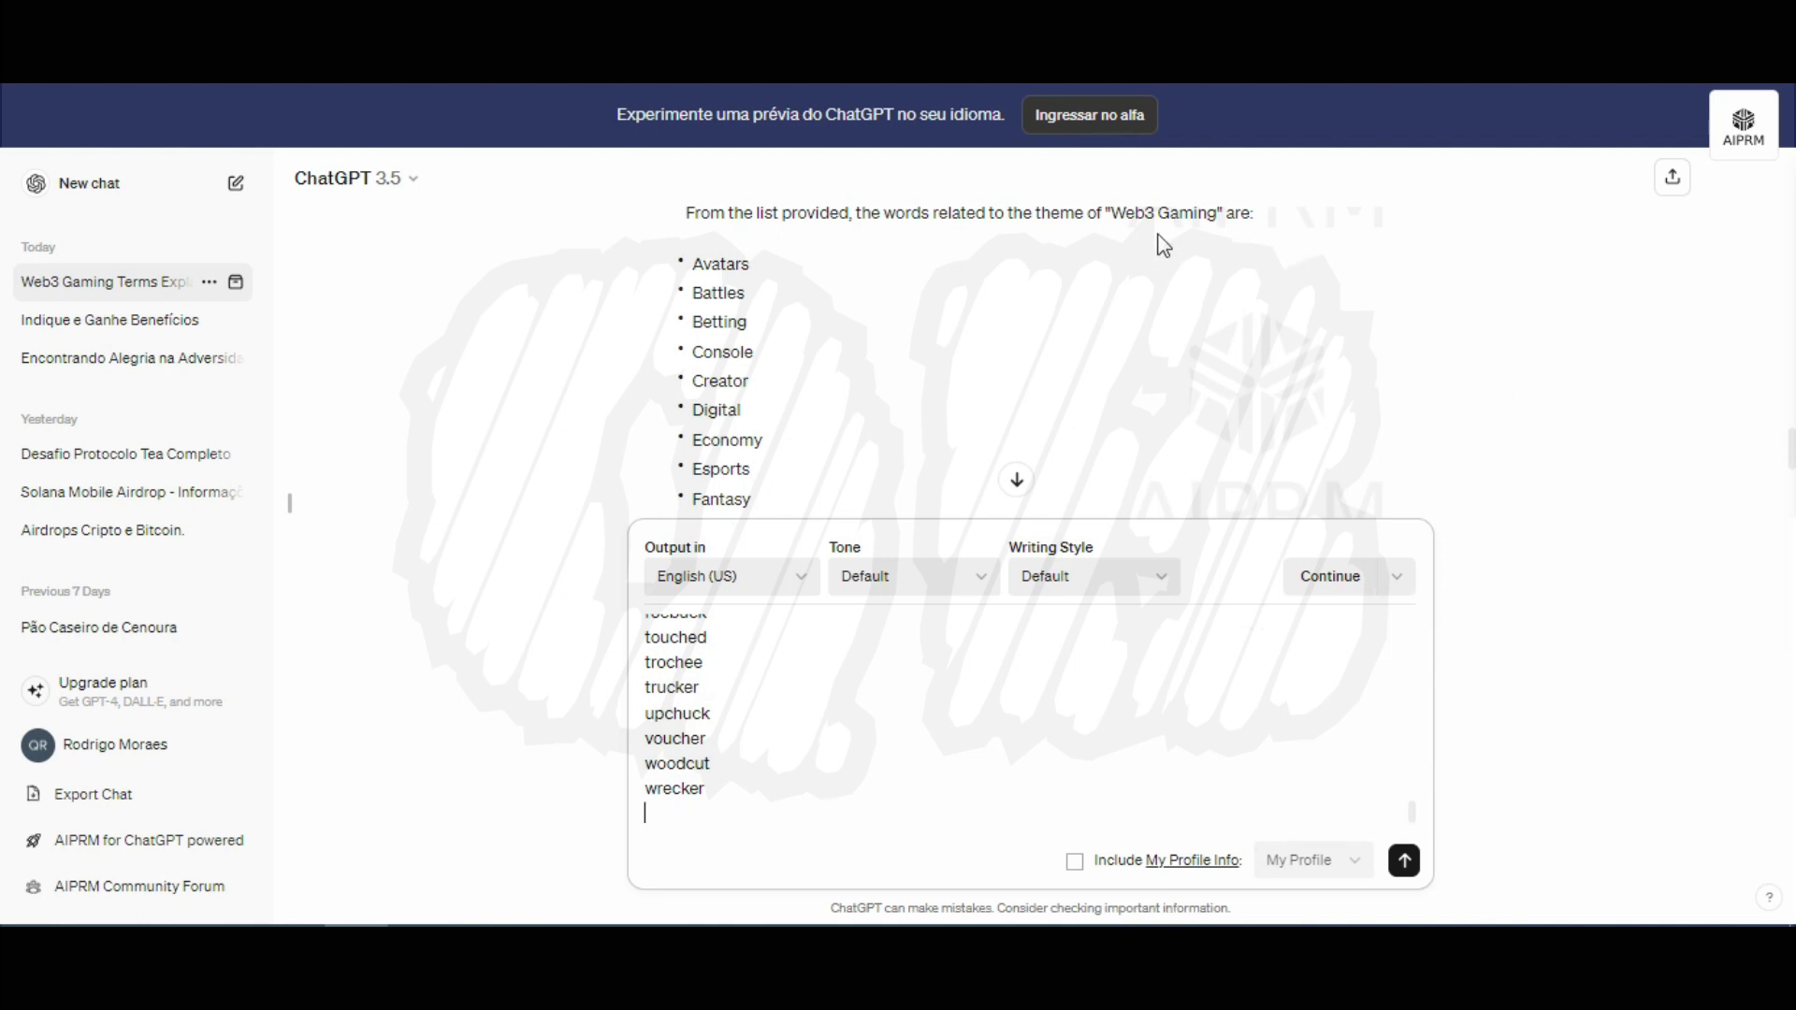
Copy "Web3 Gaming" with its quotes from the earlier reply, append it to the question's first line, and send the message.
left_click_drag(1088, 218, 1221, 216)
left_click(1112, 214)
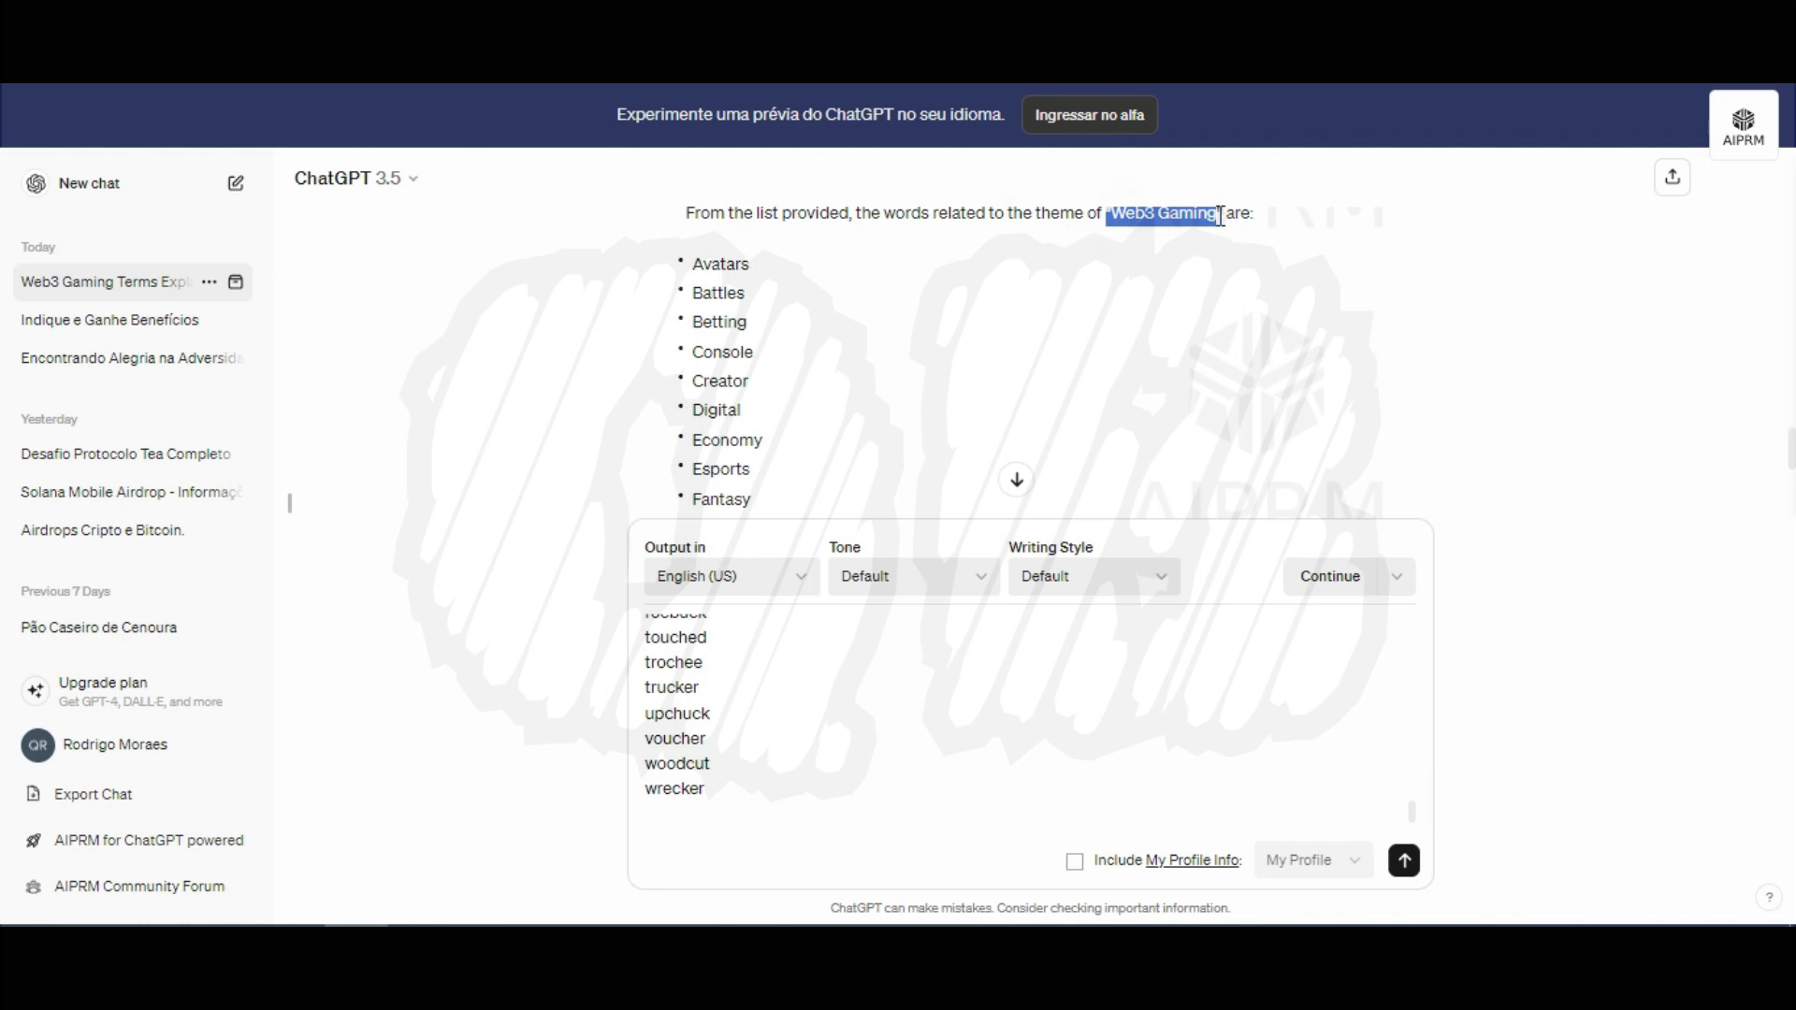
left_click(1150, 705)
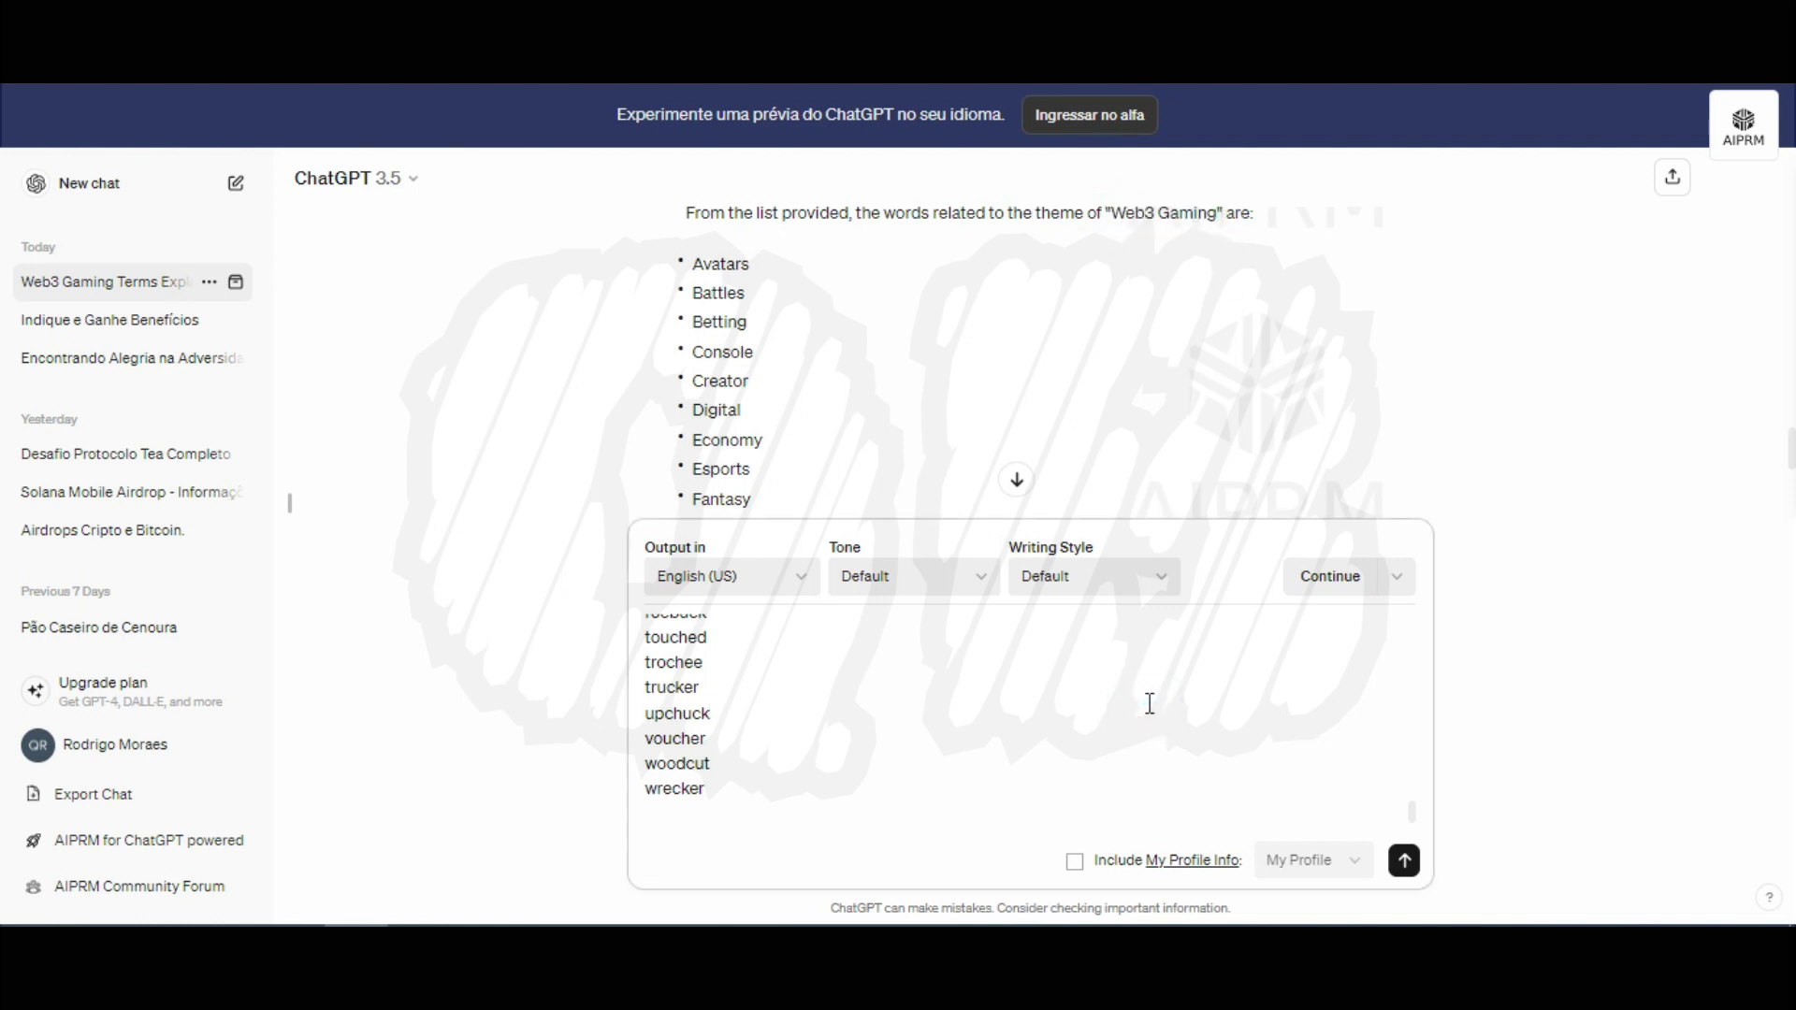
key("ctrl+Home")
key("End")
key("ctrl+v")
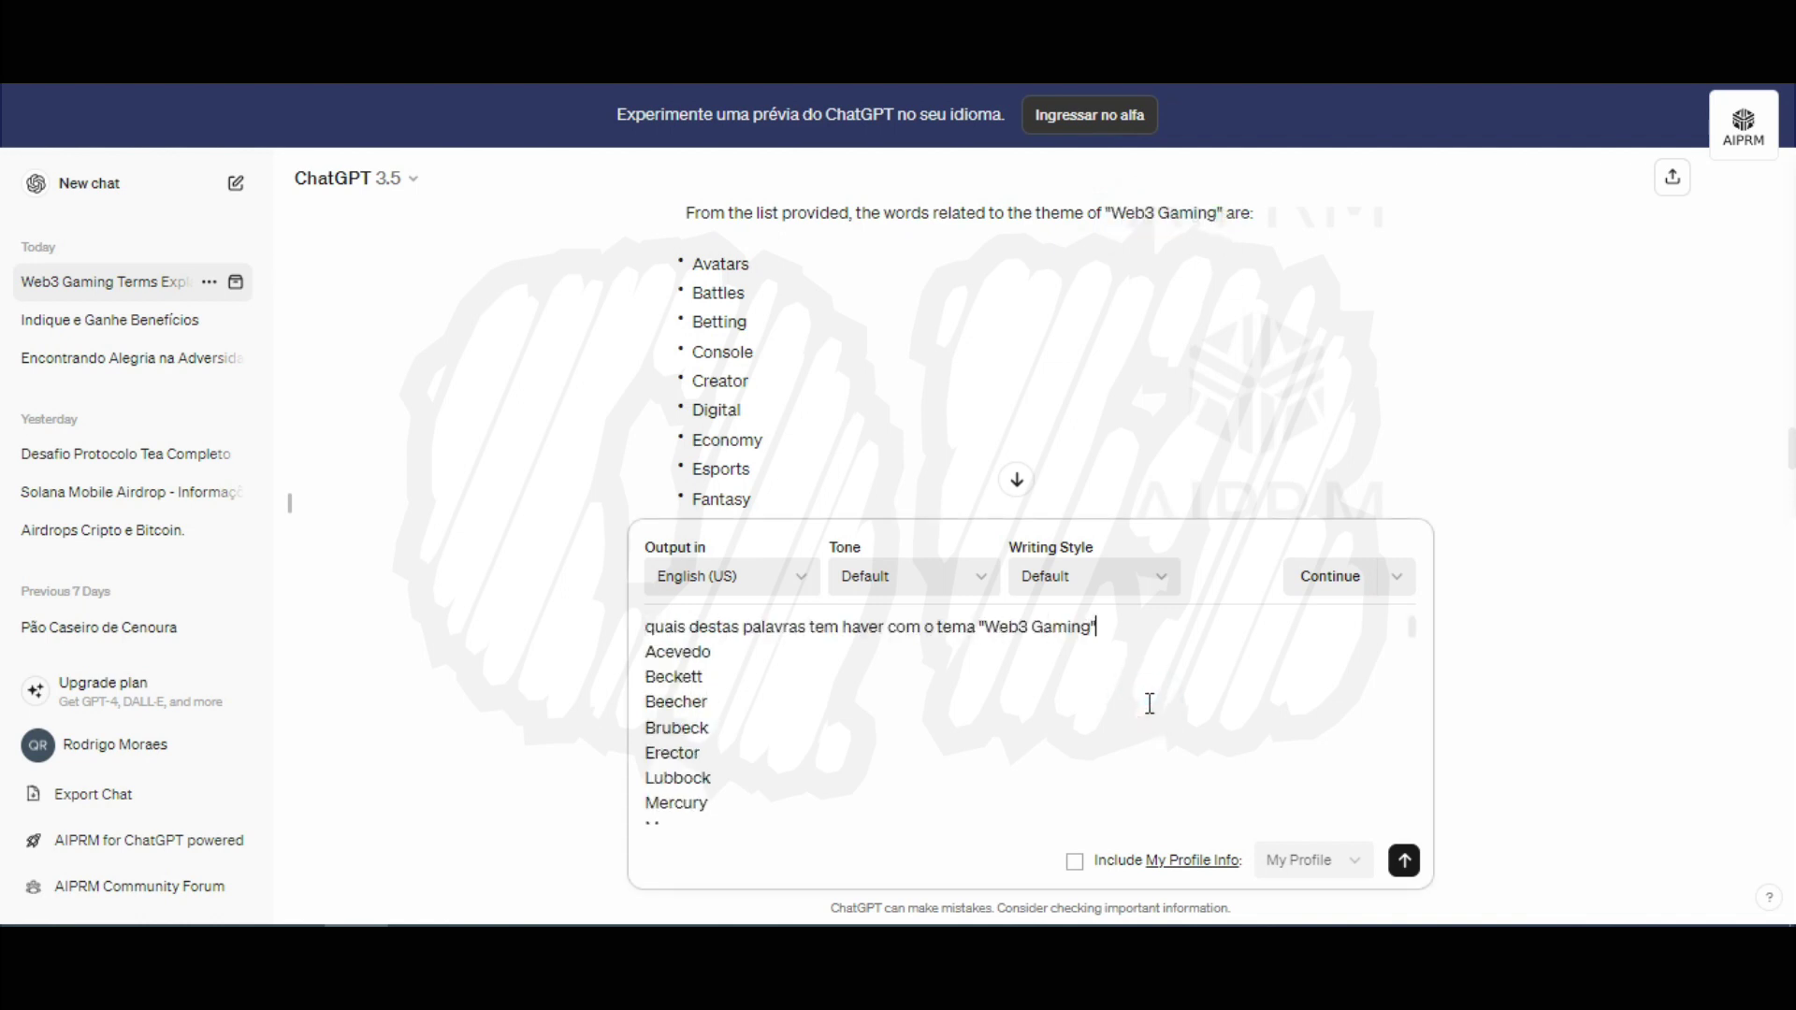
key("Return")
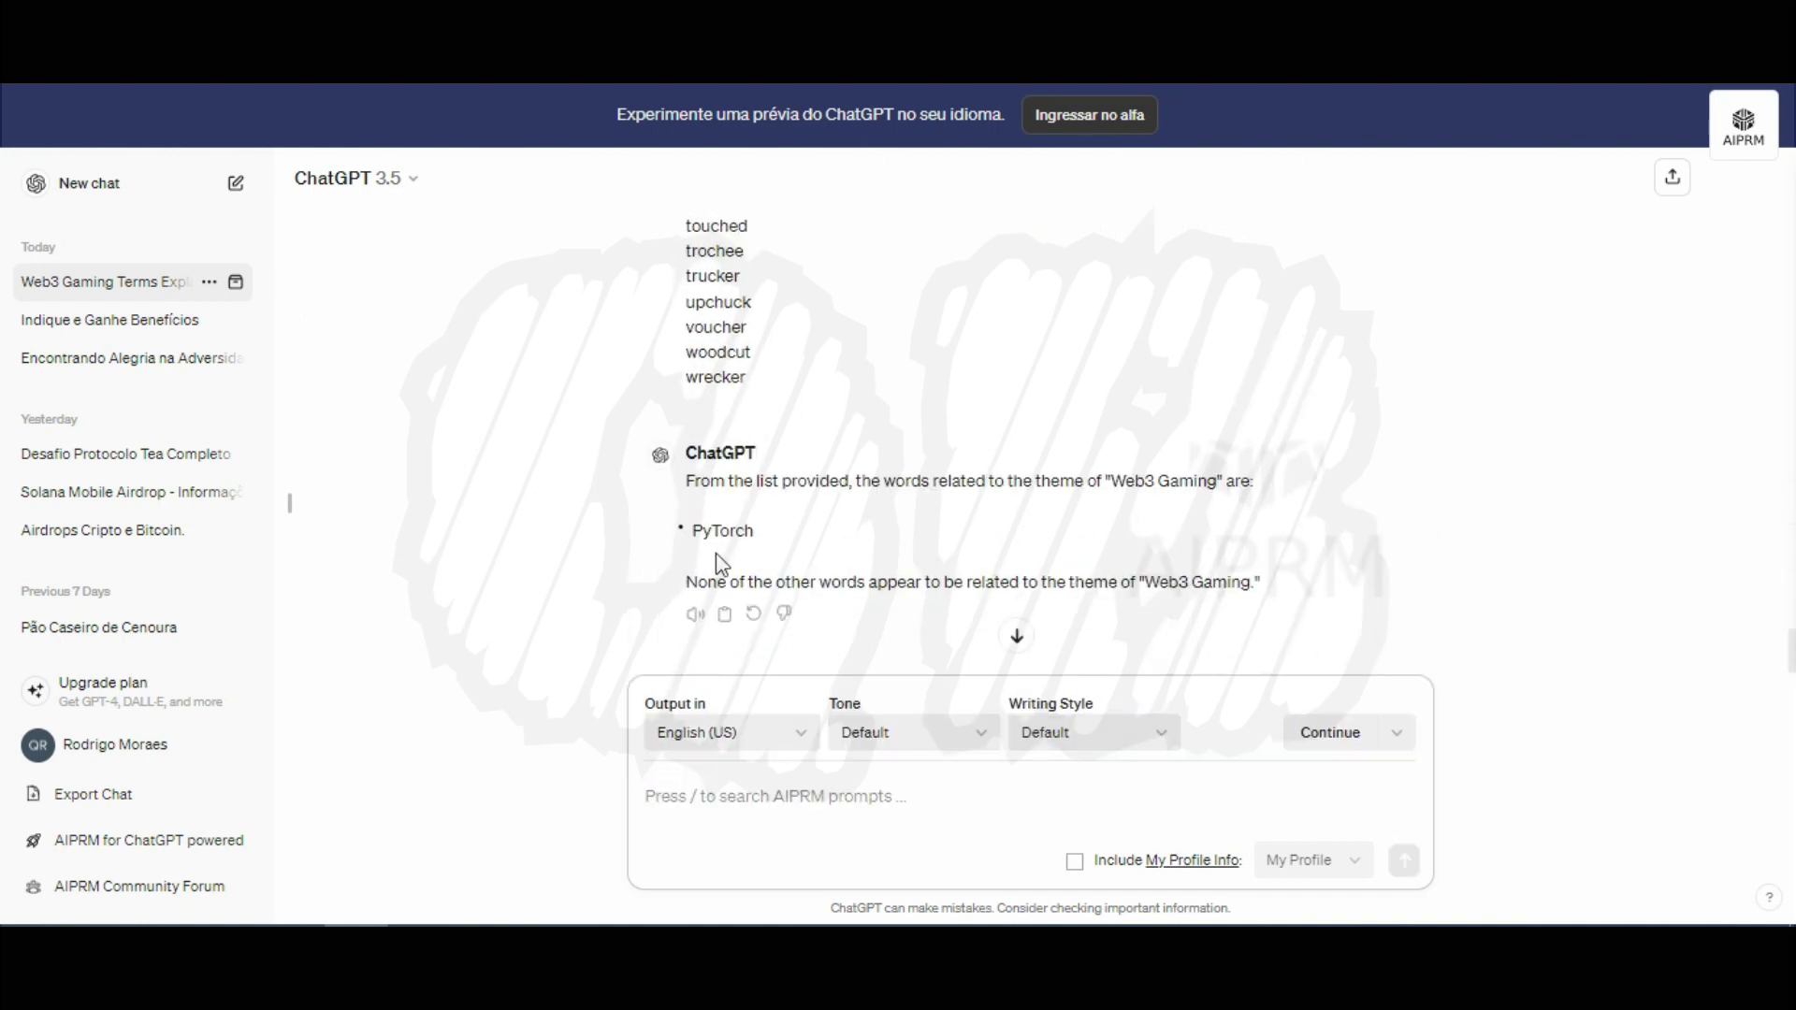
Send ChatGPT the follow-up request "quero as palavras".
double_click(715, 532)
left_click(731, 810)
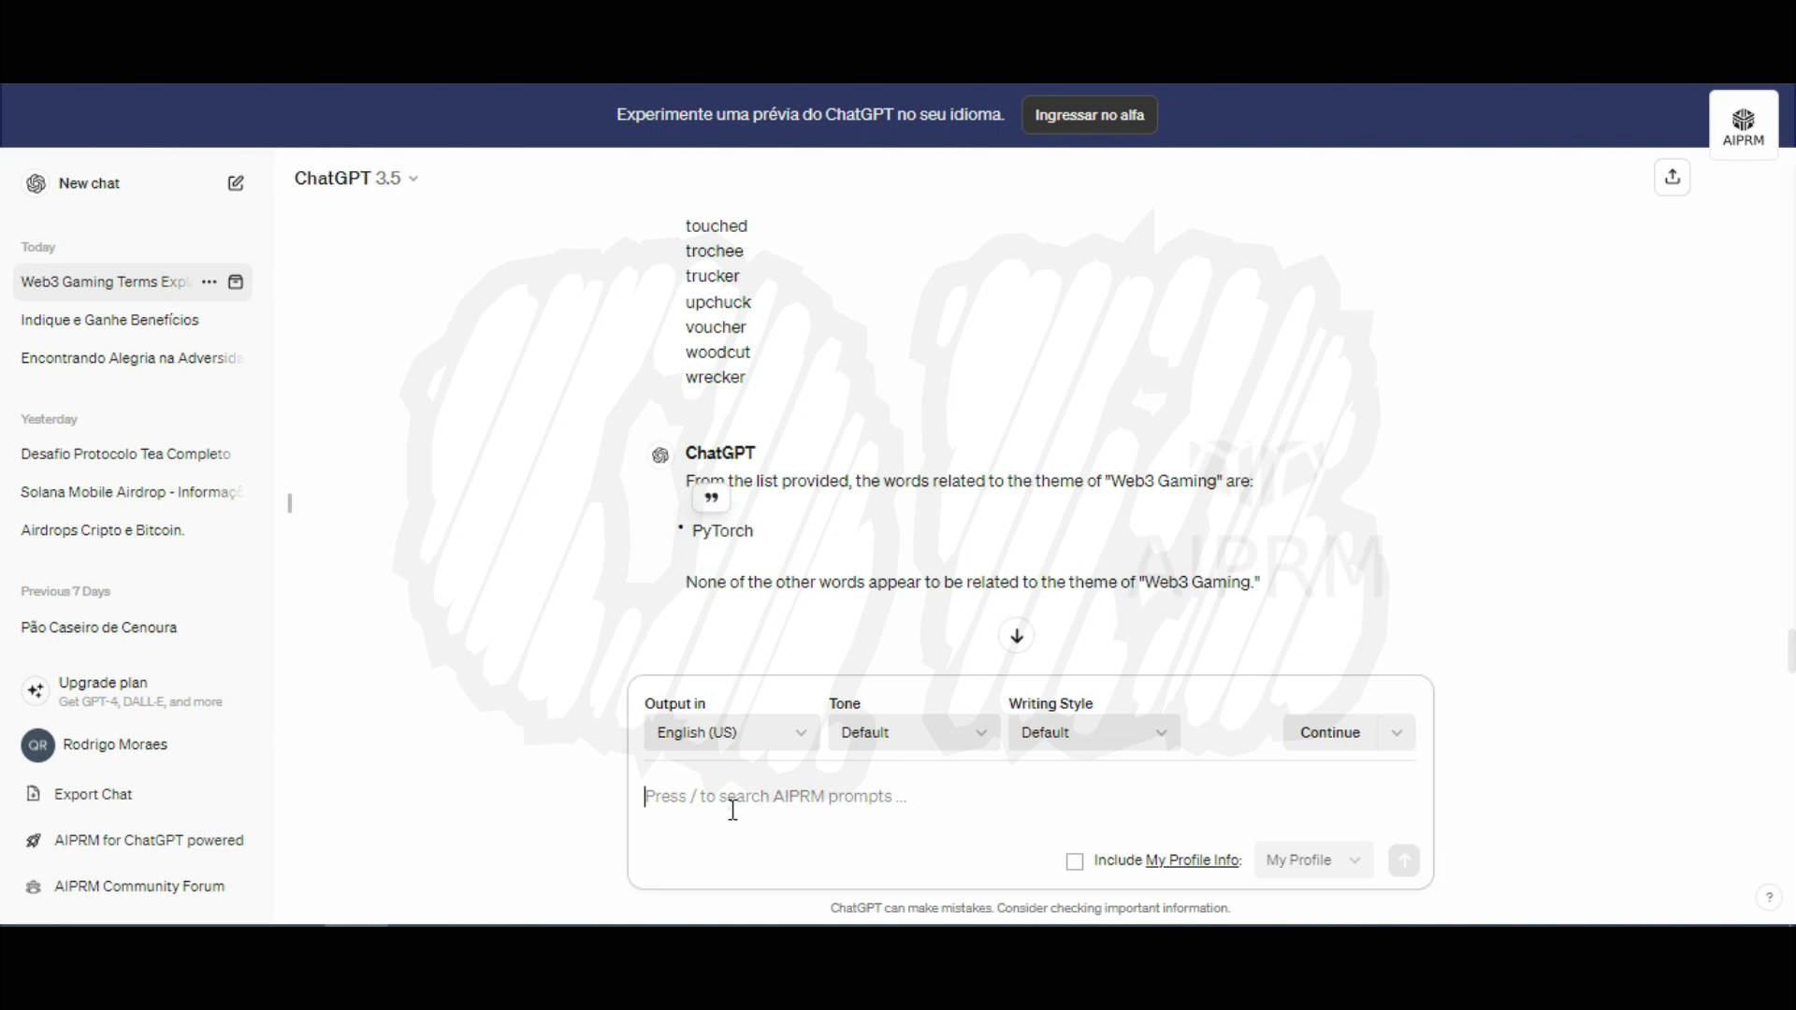
type("quero as palavras")
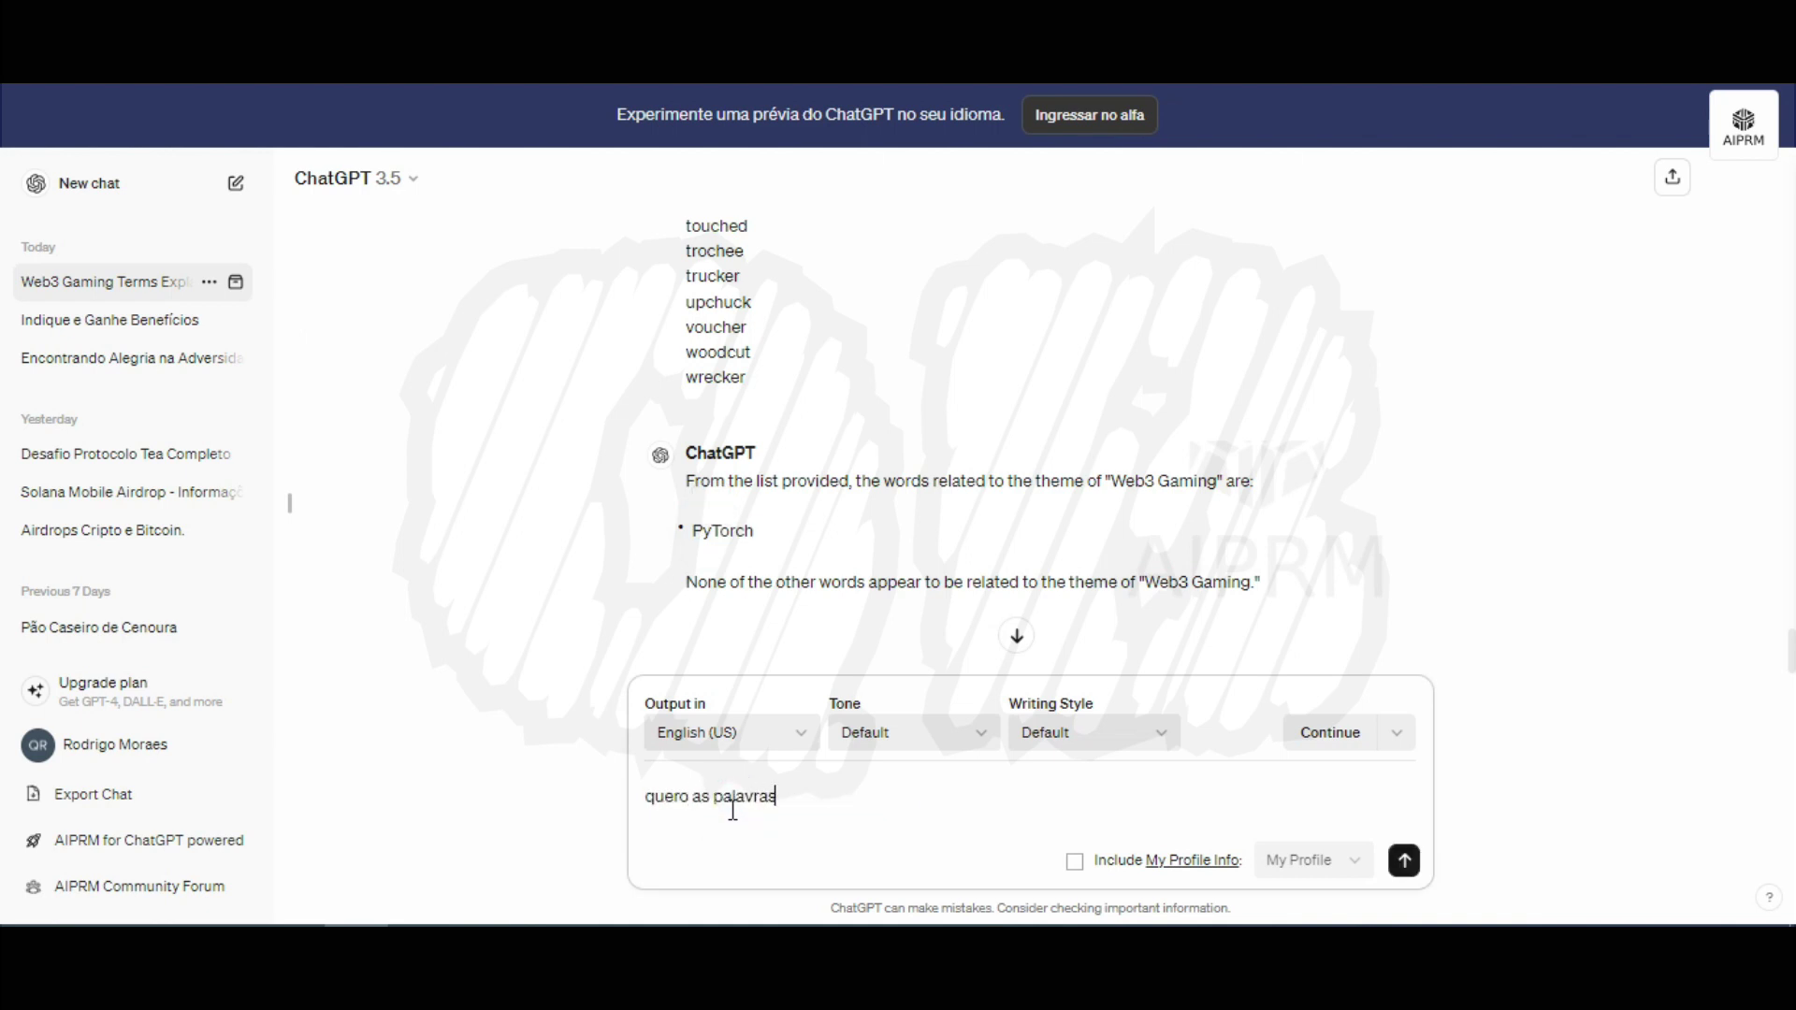
key("Return")
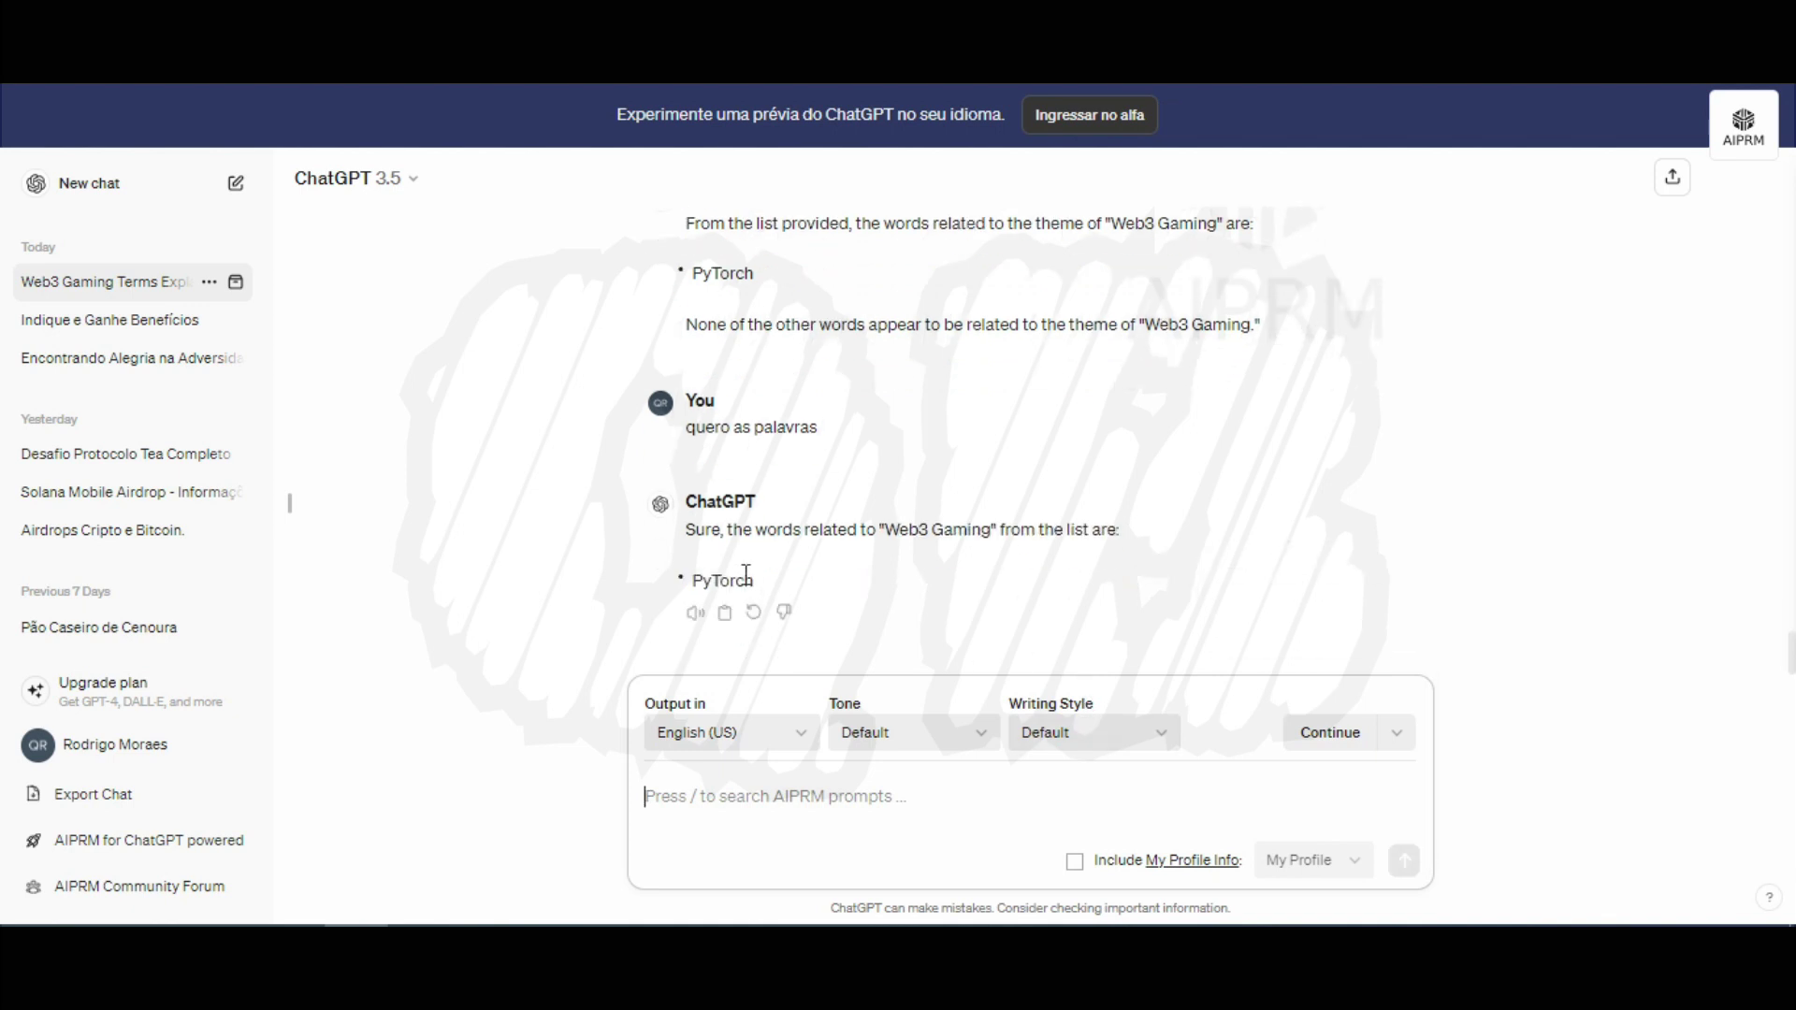
Send ChatGPT the follow-up question "quais mais?" and select the word PyTorch in its reply.
type("quais mais?")
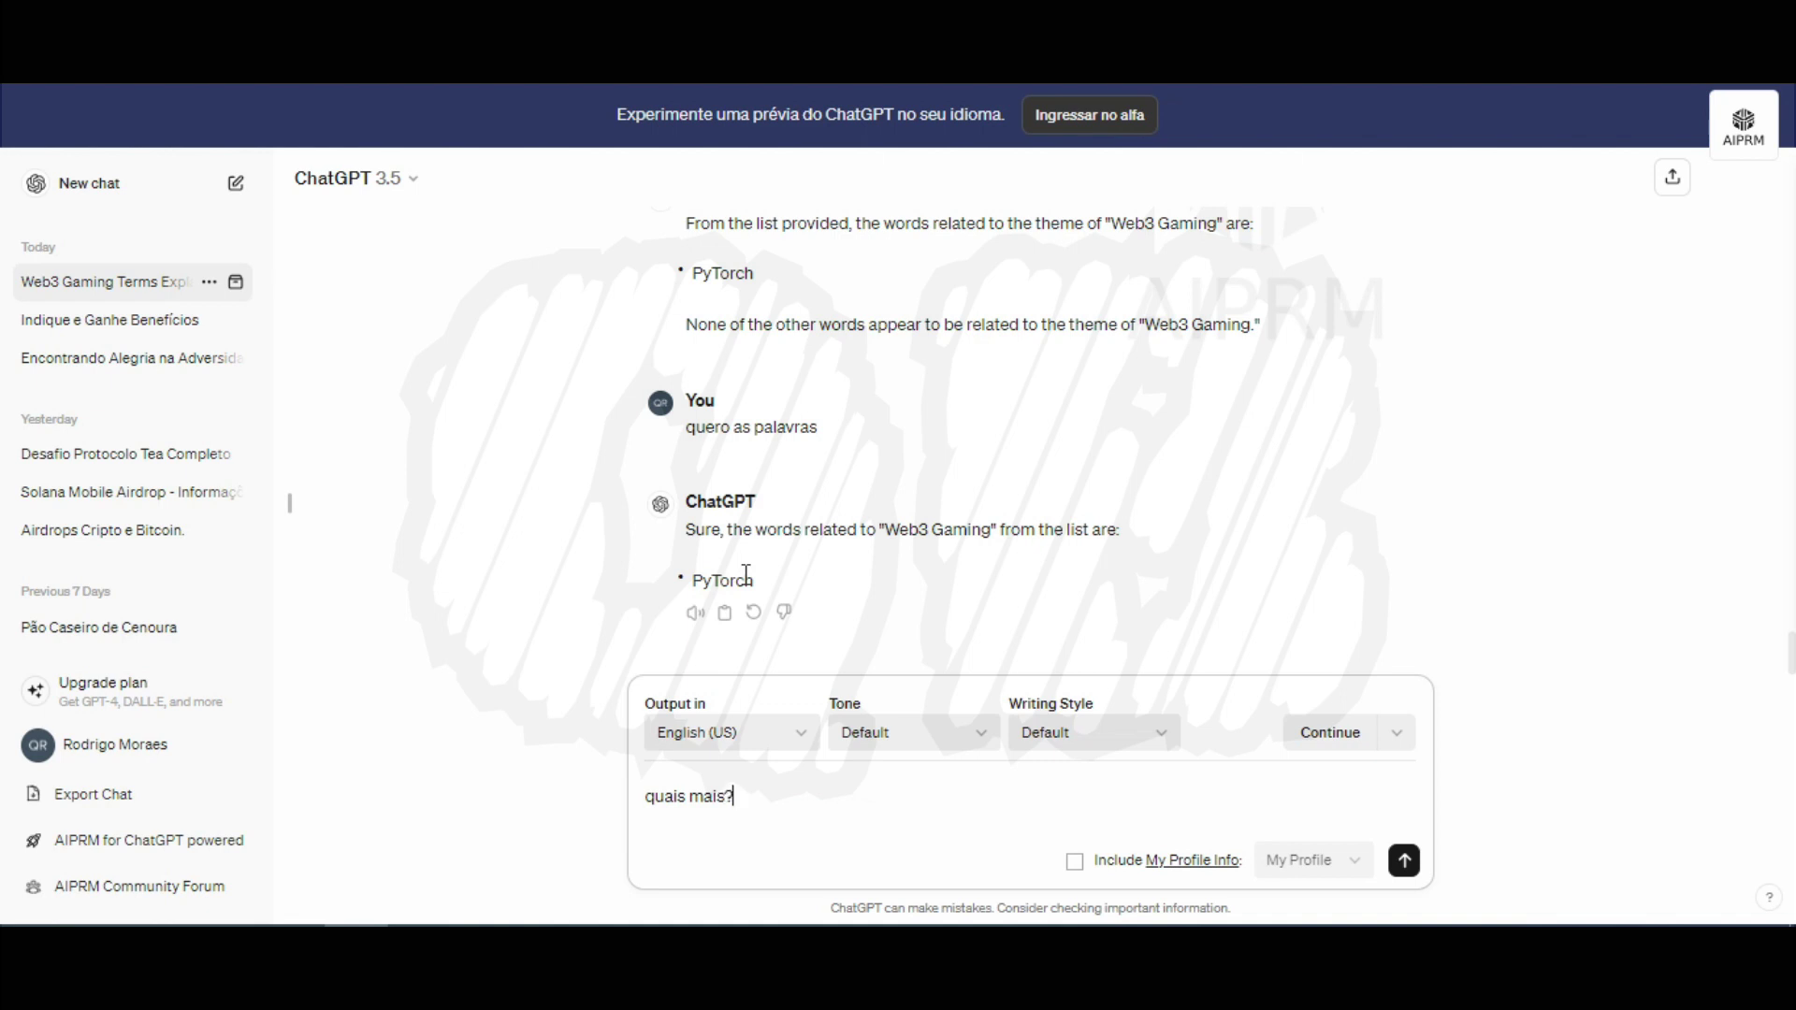
key("Return")
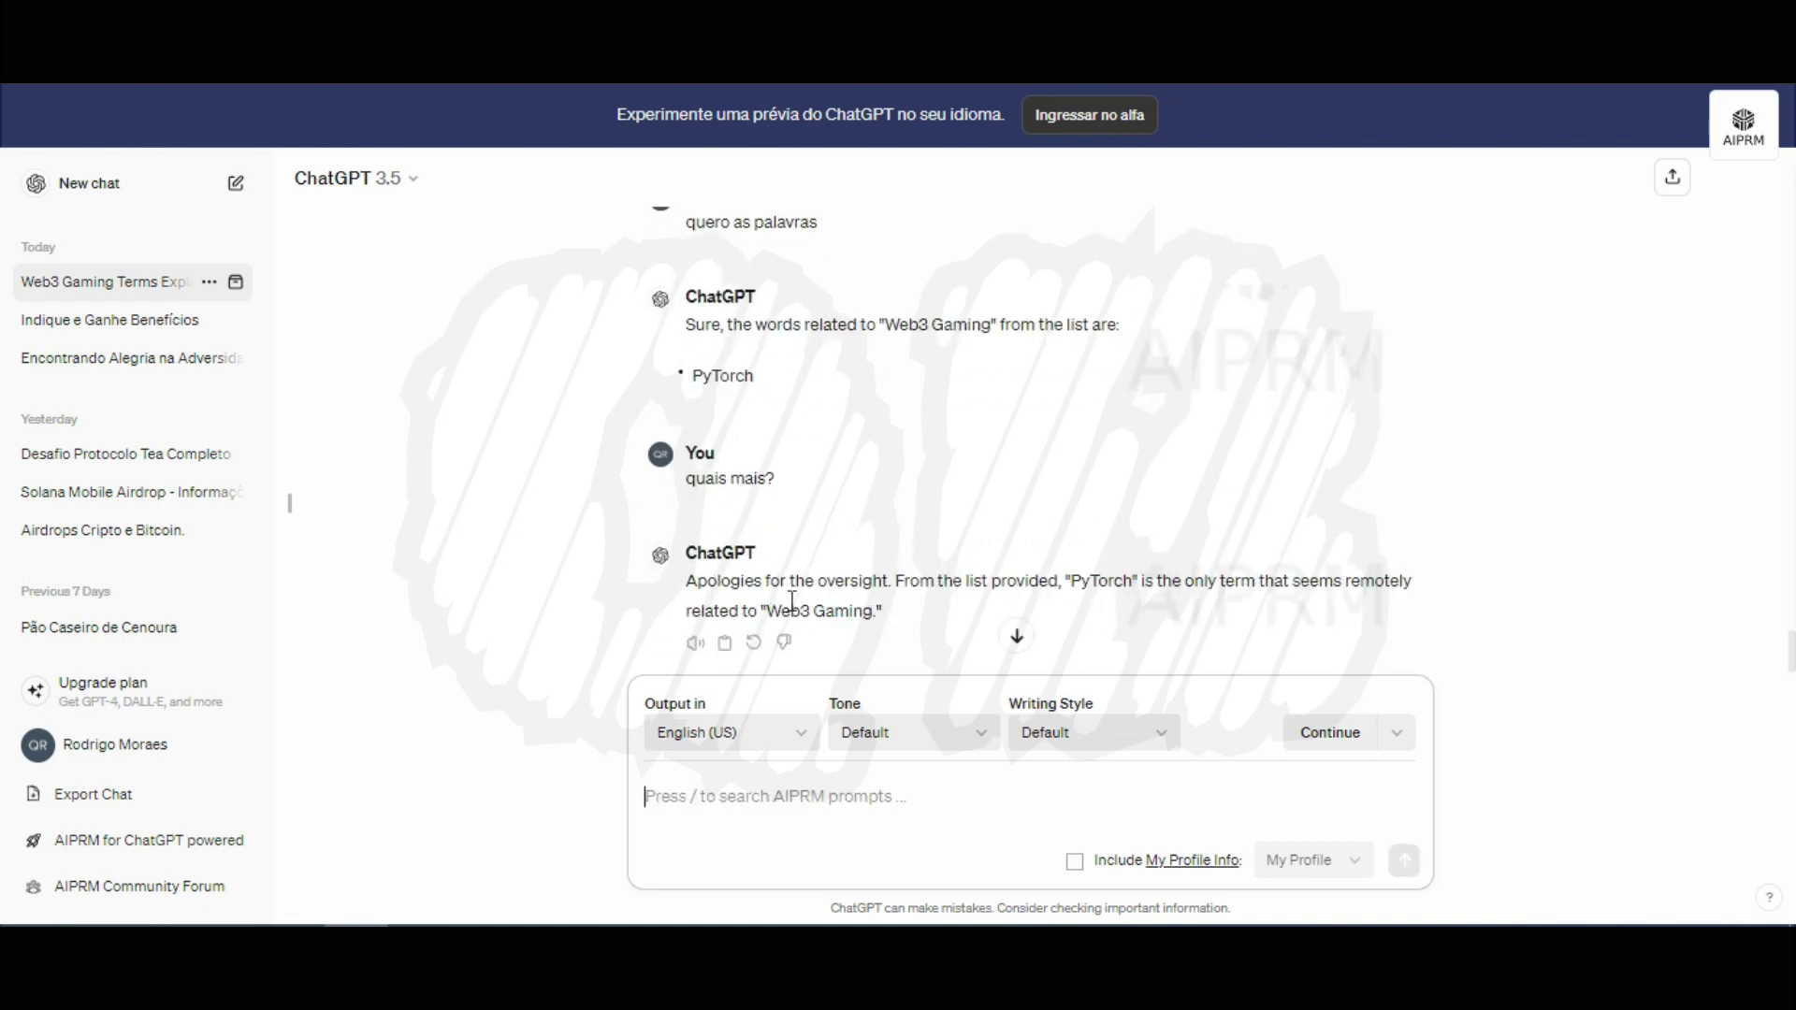
double_click(1126, 581)
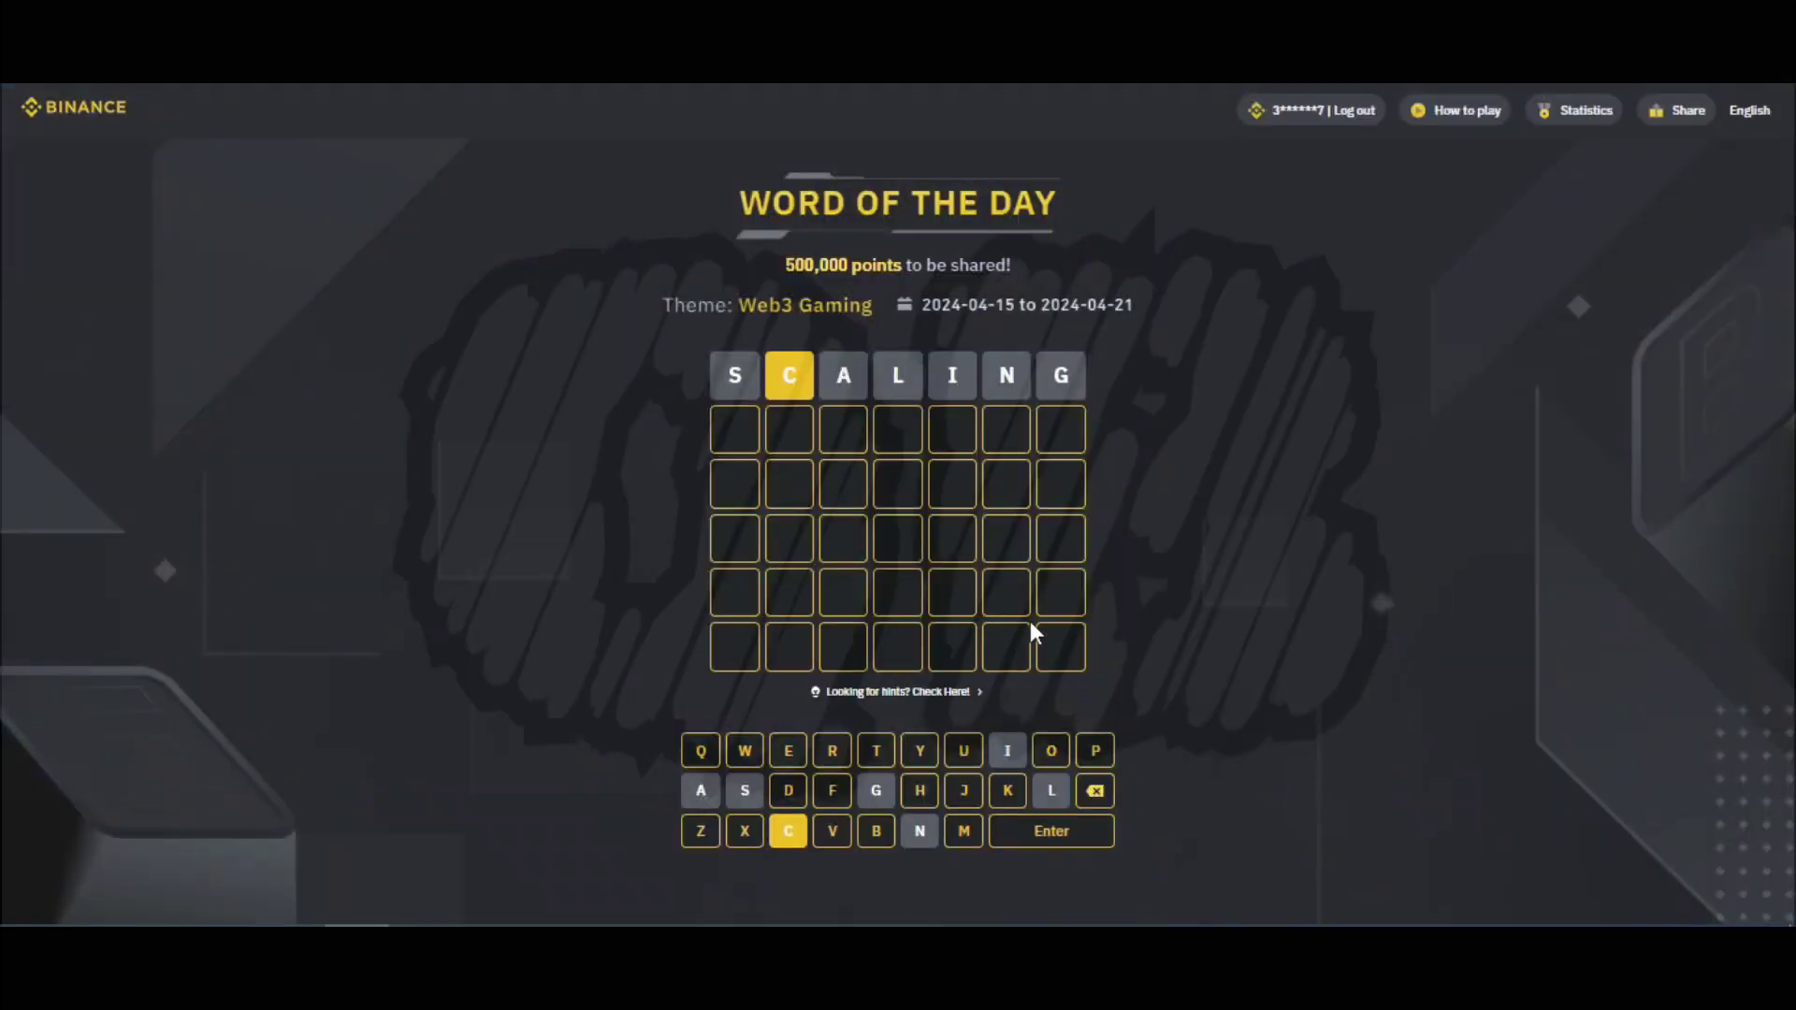
Review the filtered words in column A of the Excel list, from outcrop to rectory, against the game board.
key("alt+Tab")
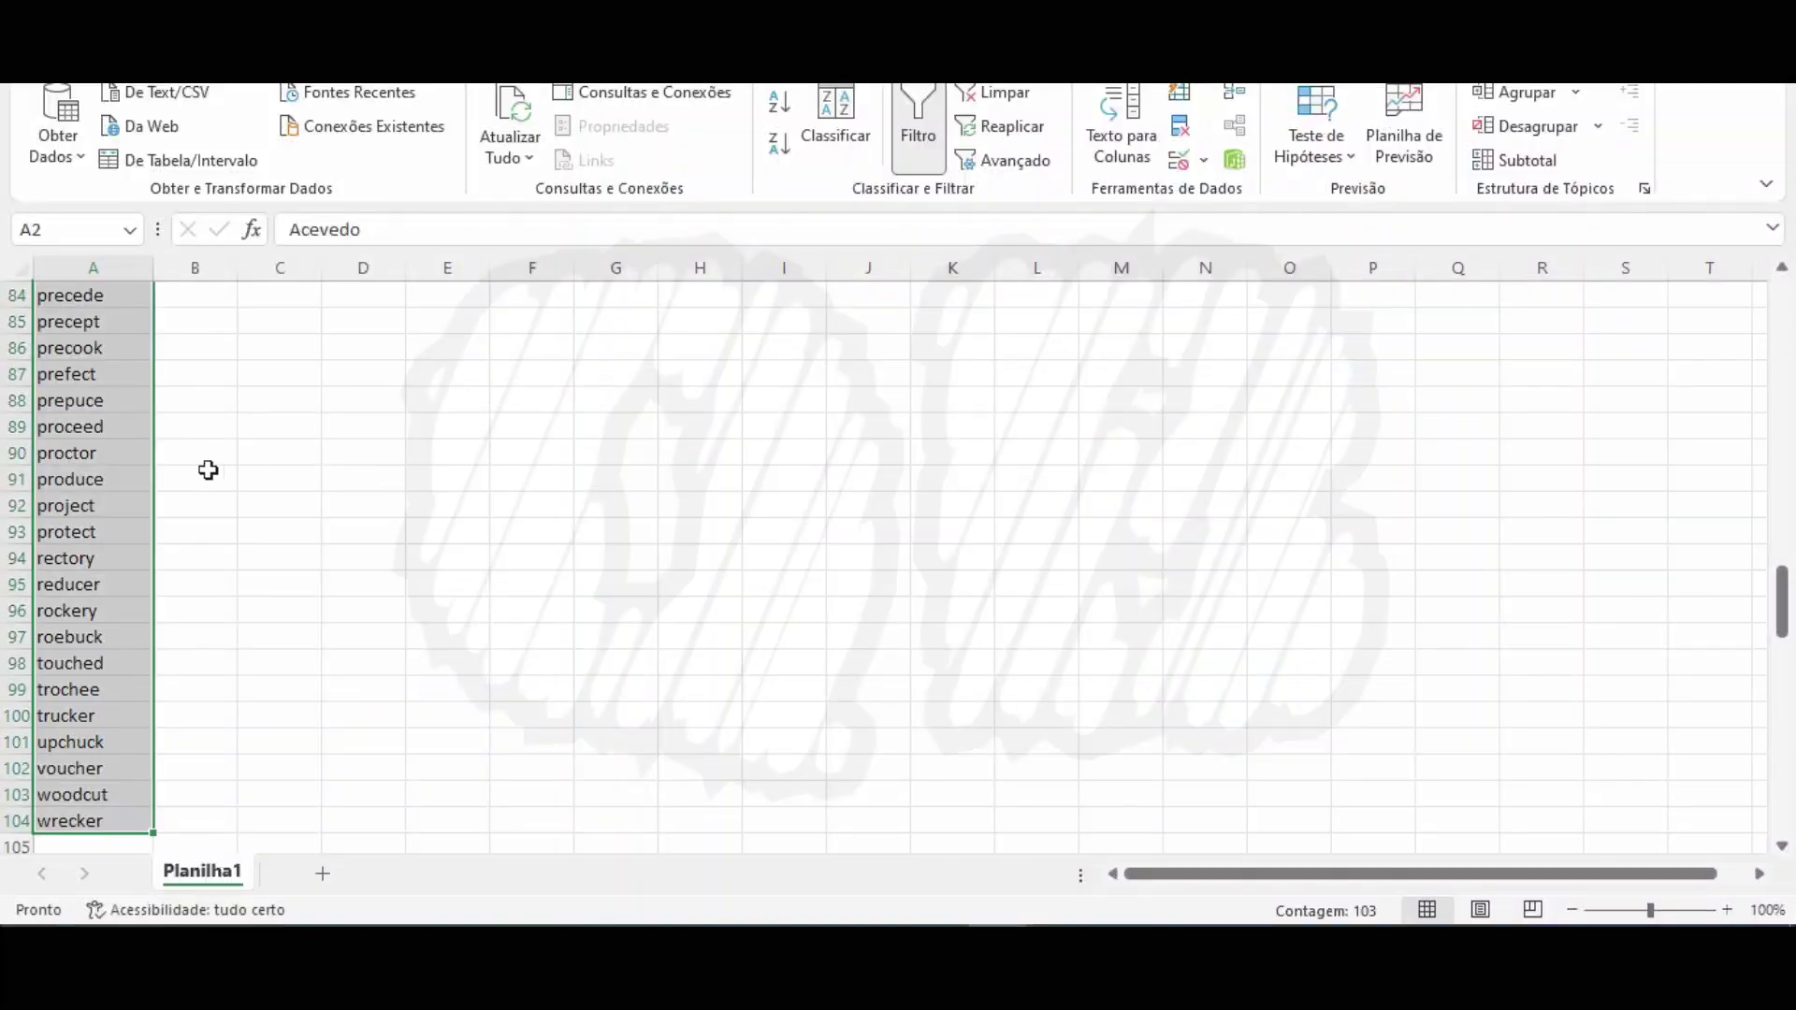
left_click_drag(81, 529, 87, 301)
scroll(89, 308, "up", 2)
left_click_drag(112, 372, 112, 722)
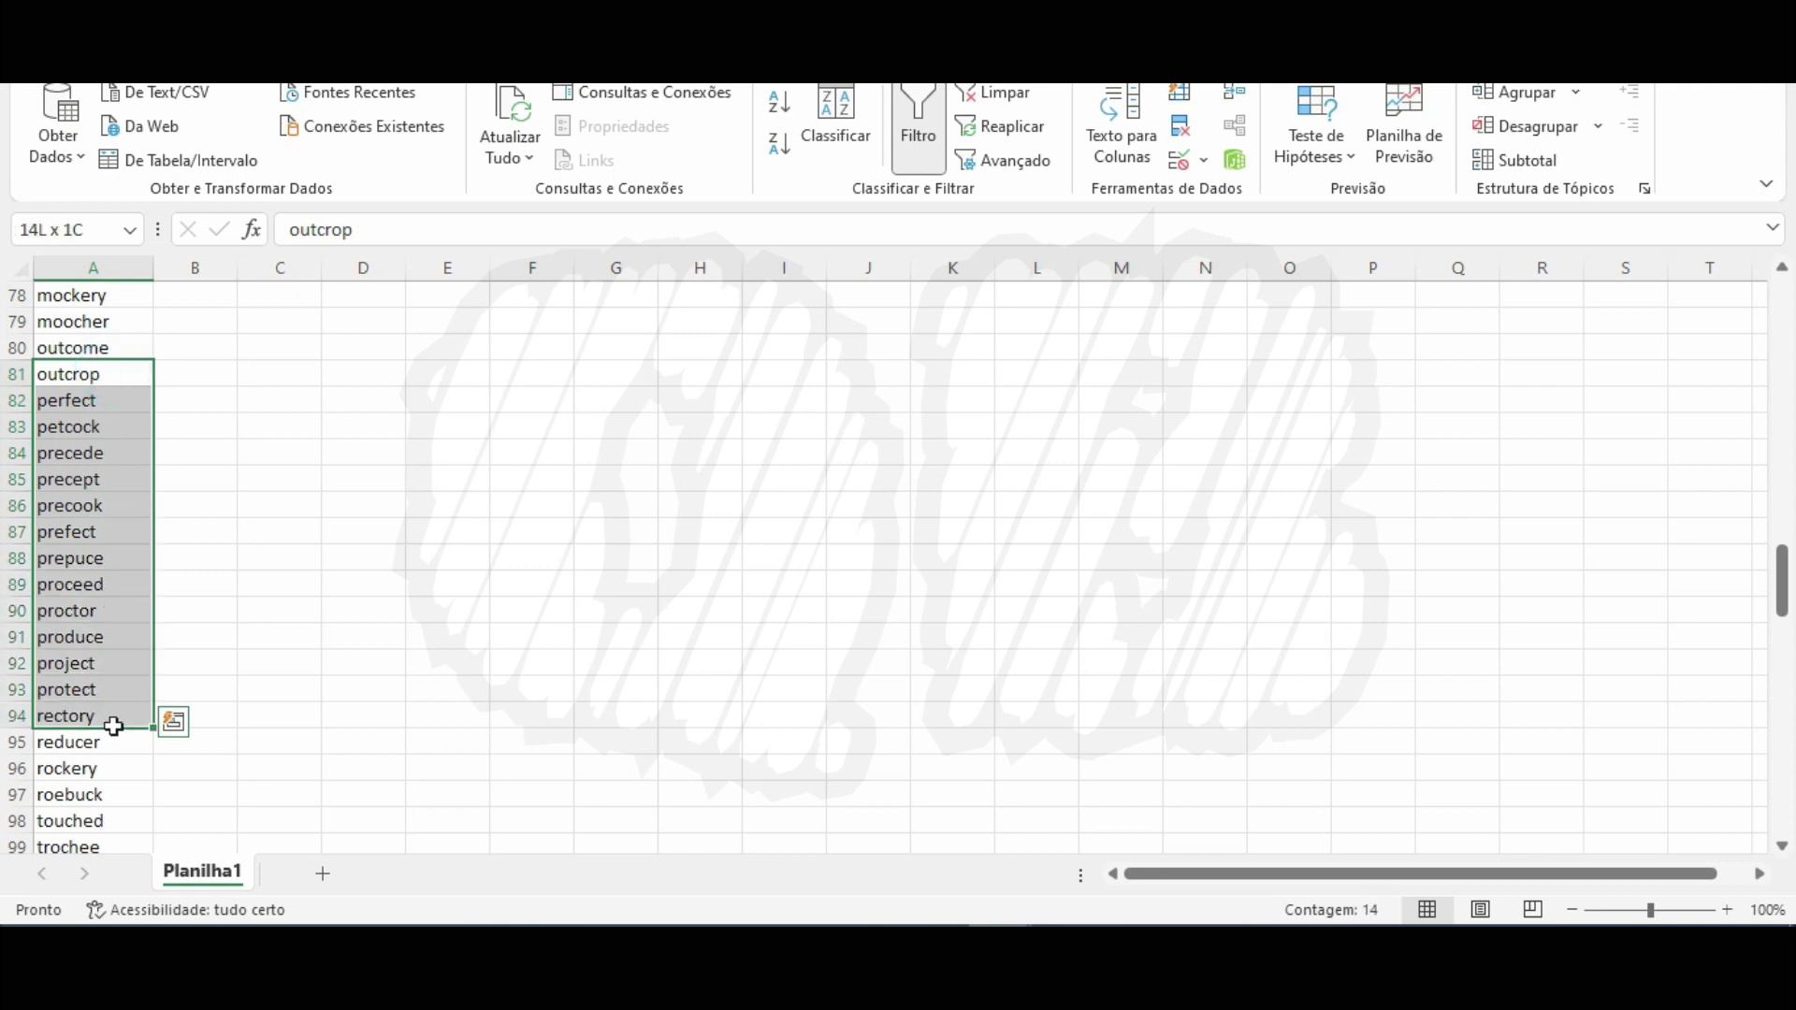
left_click(193, 484)
key("alt+Tab")
key("alt+Tab")
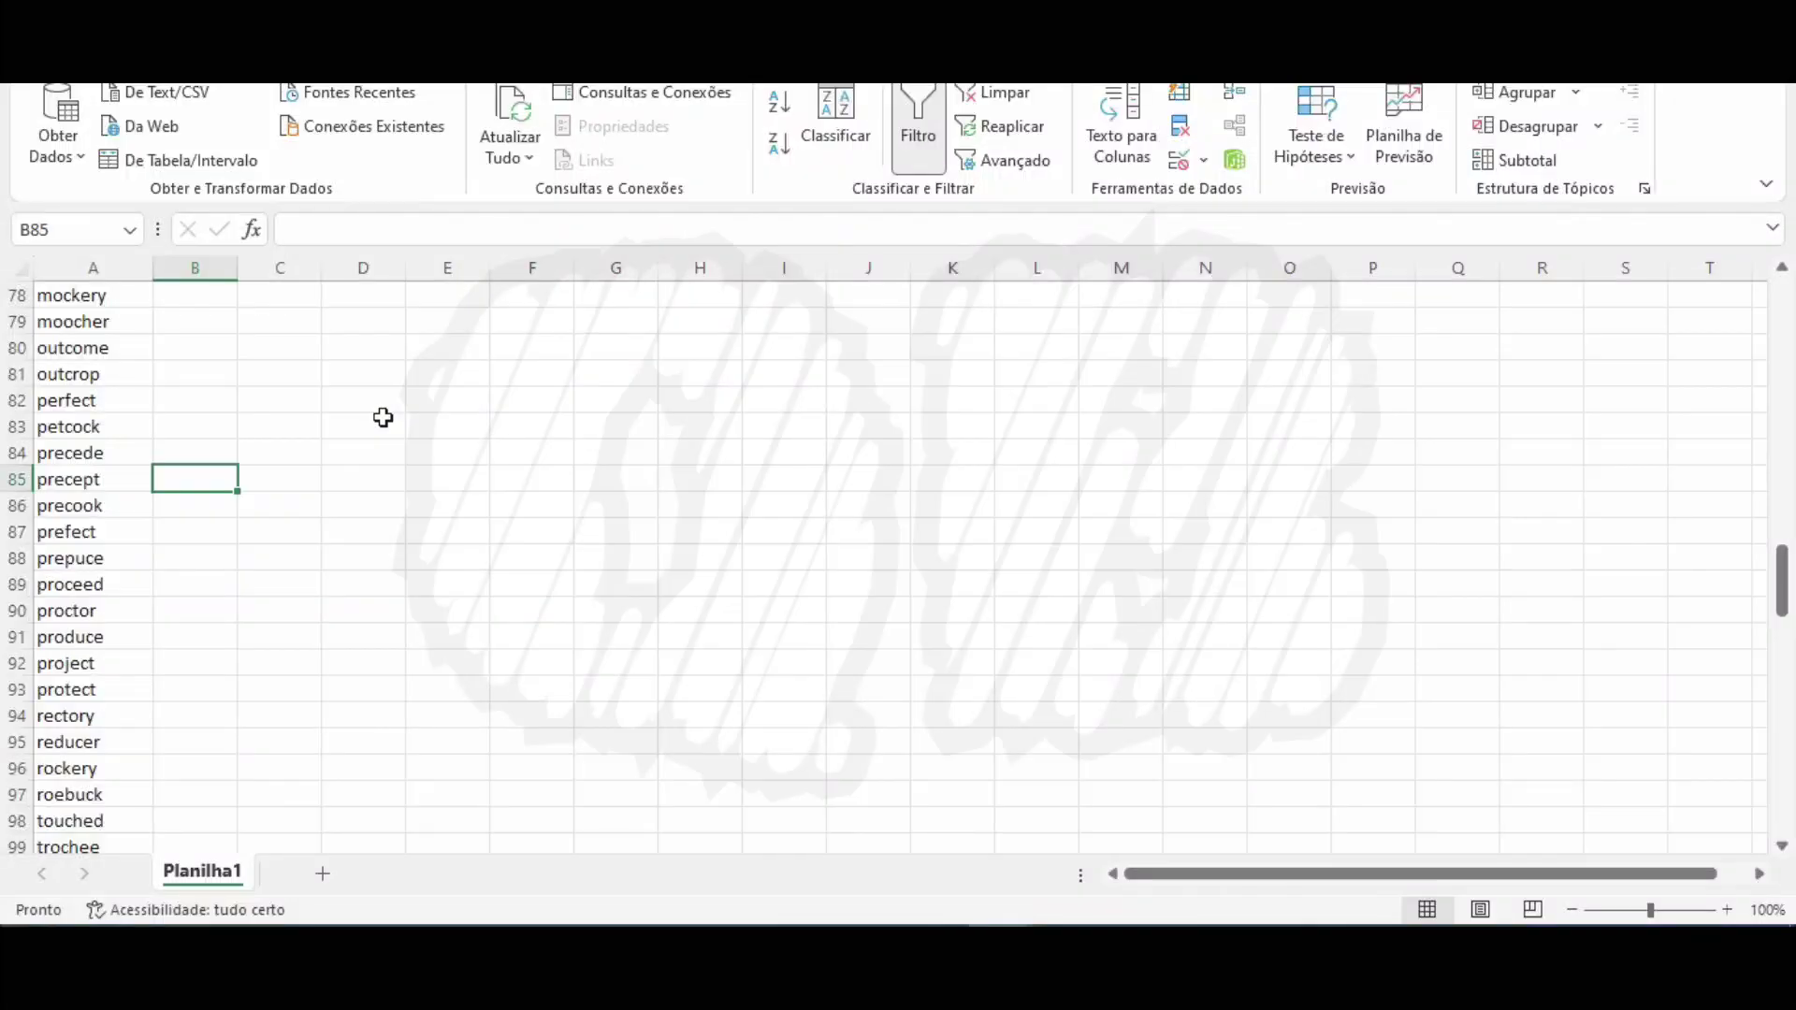
Copy the words in A2 to A104 of the Excel list and switch back to ChatGPT.
key("ctrl+Home")
key("Down")
key("ctrl+shift+Down")
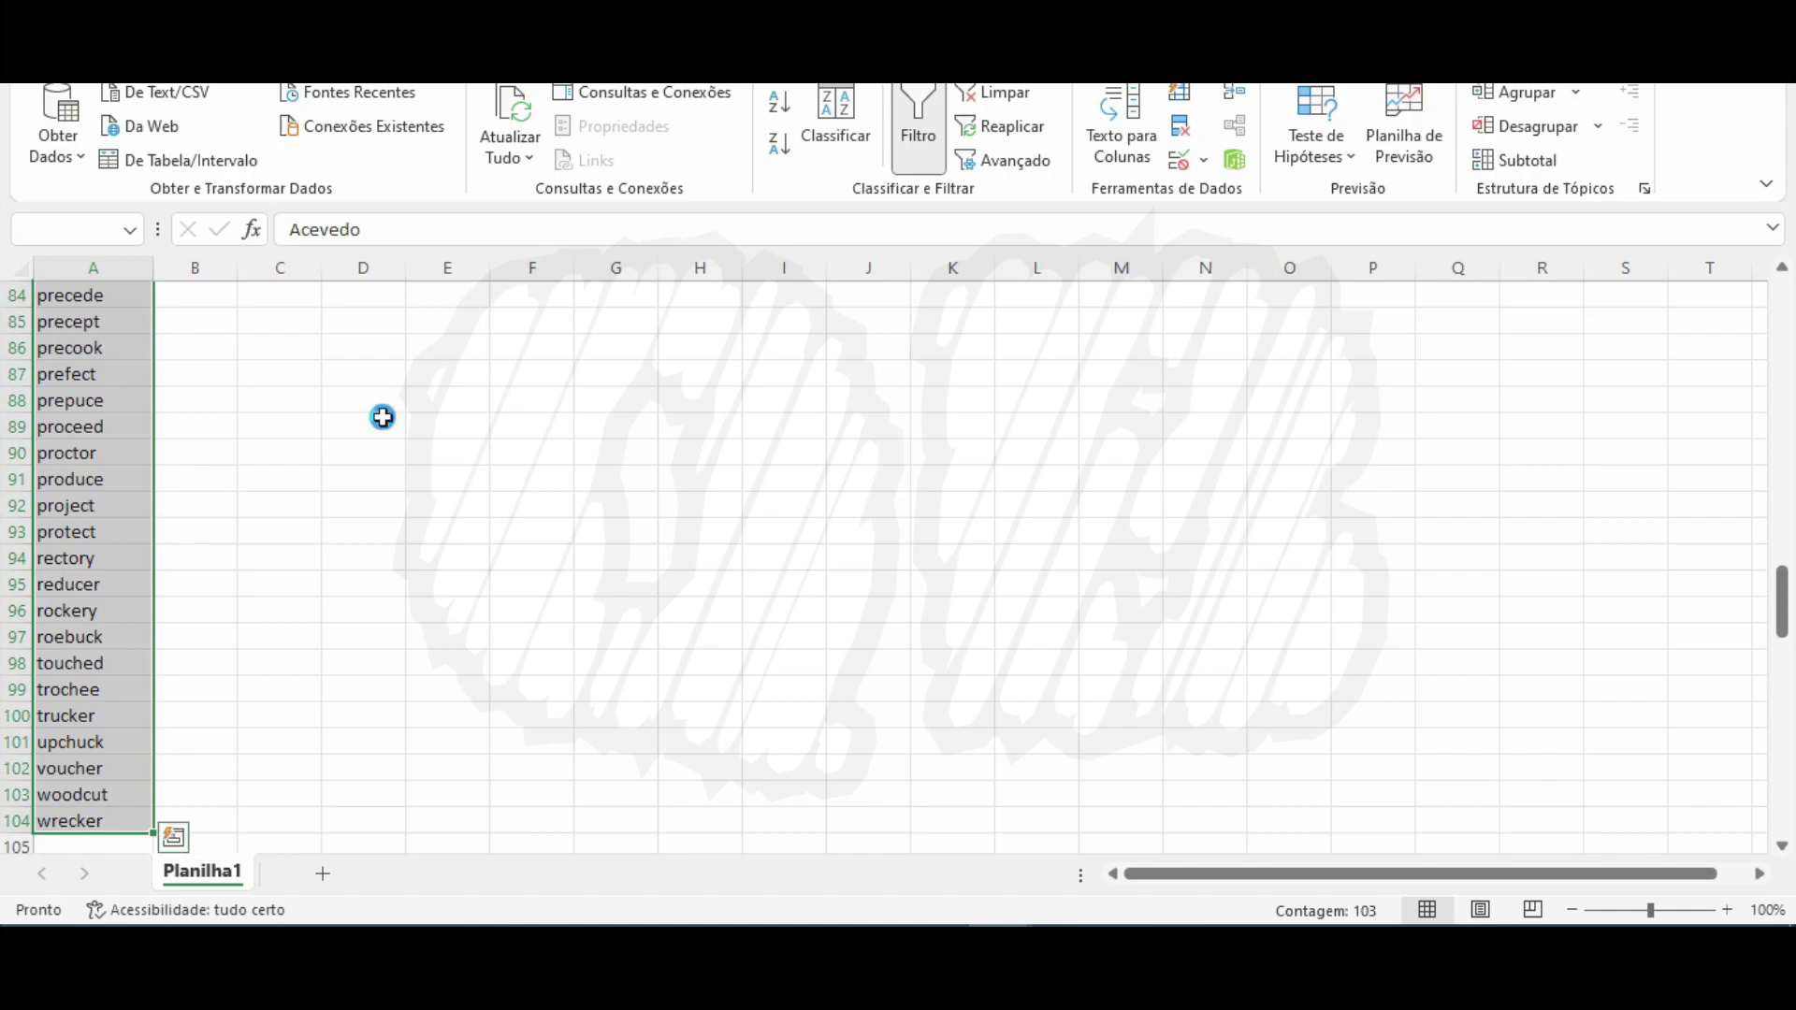
key("ctrl+c")
key("alt+Tab")
left_click(806, 179)
key("alt+Tab")
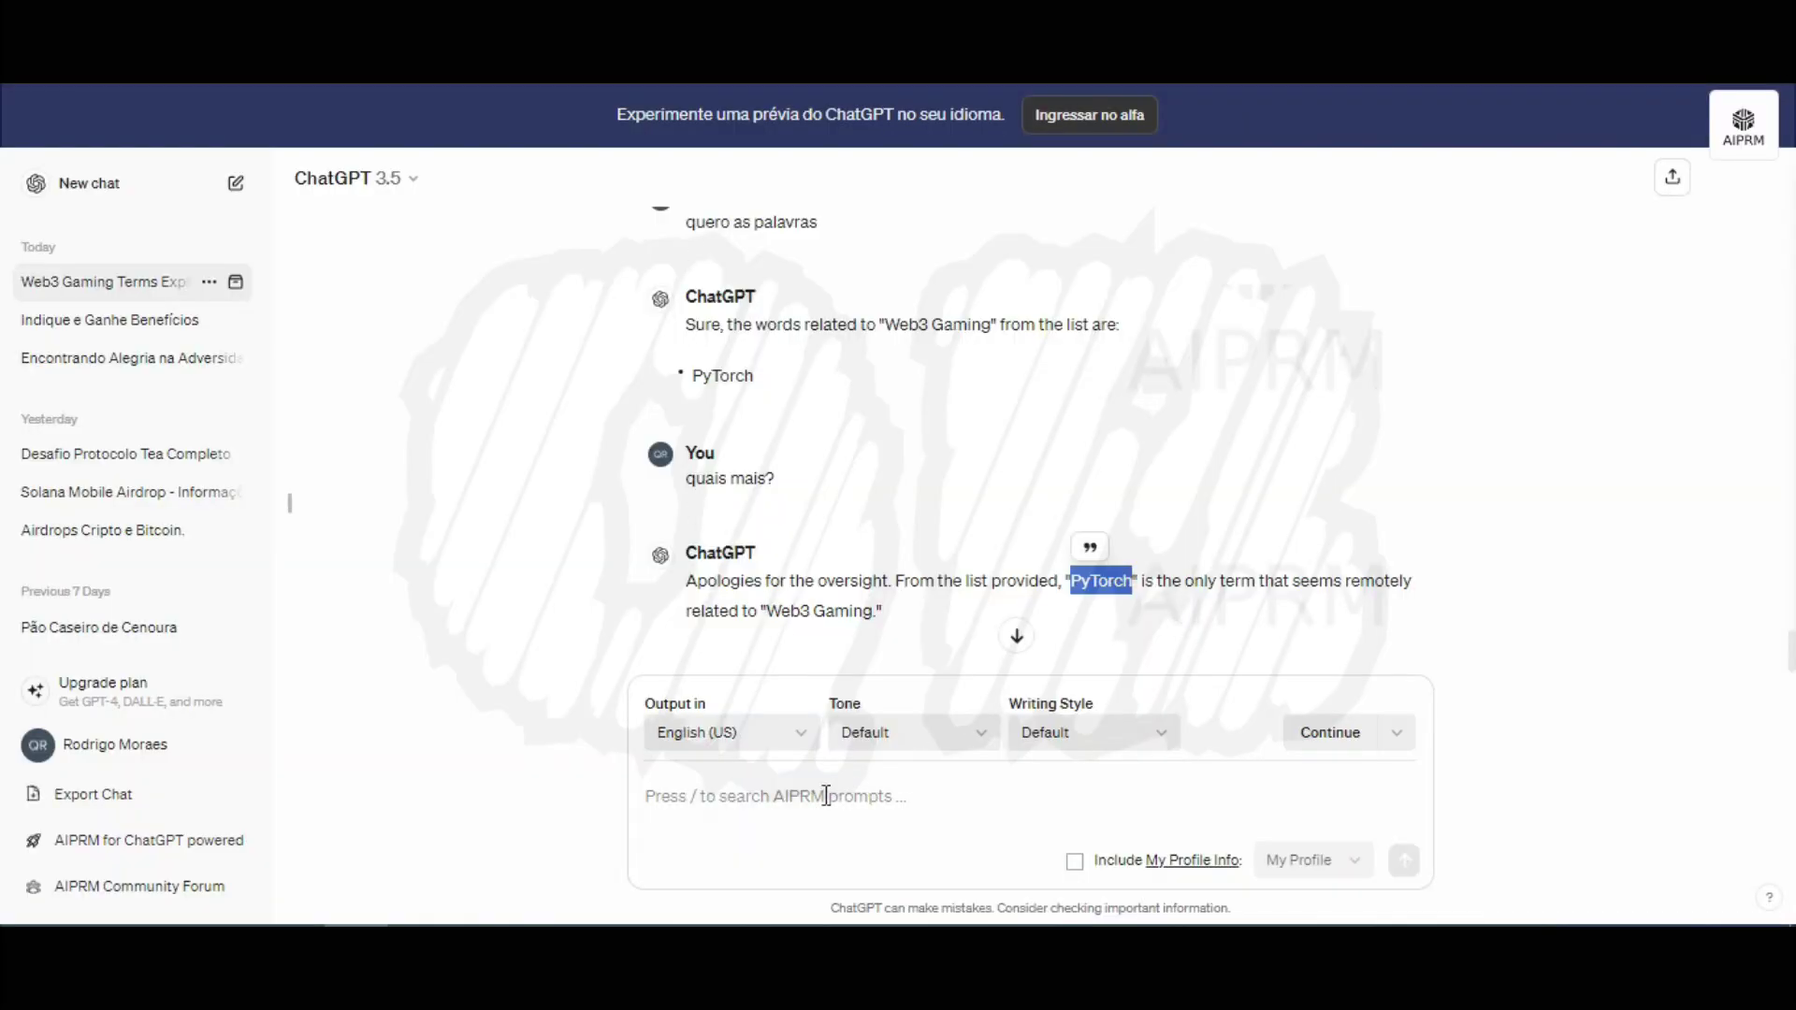
Delete the current Web3 Gaming conversation from ChatGPT.
left_click(209, 281)
left_click(279, 417)
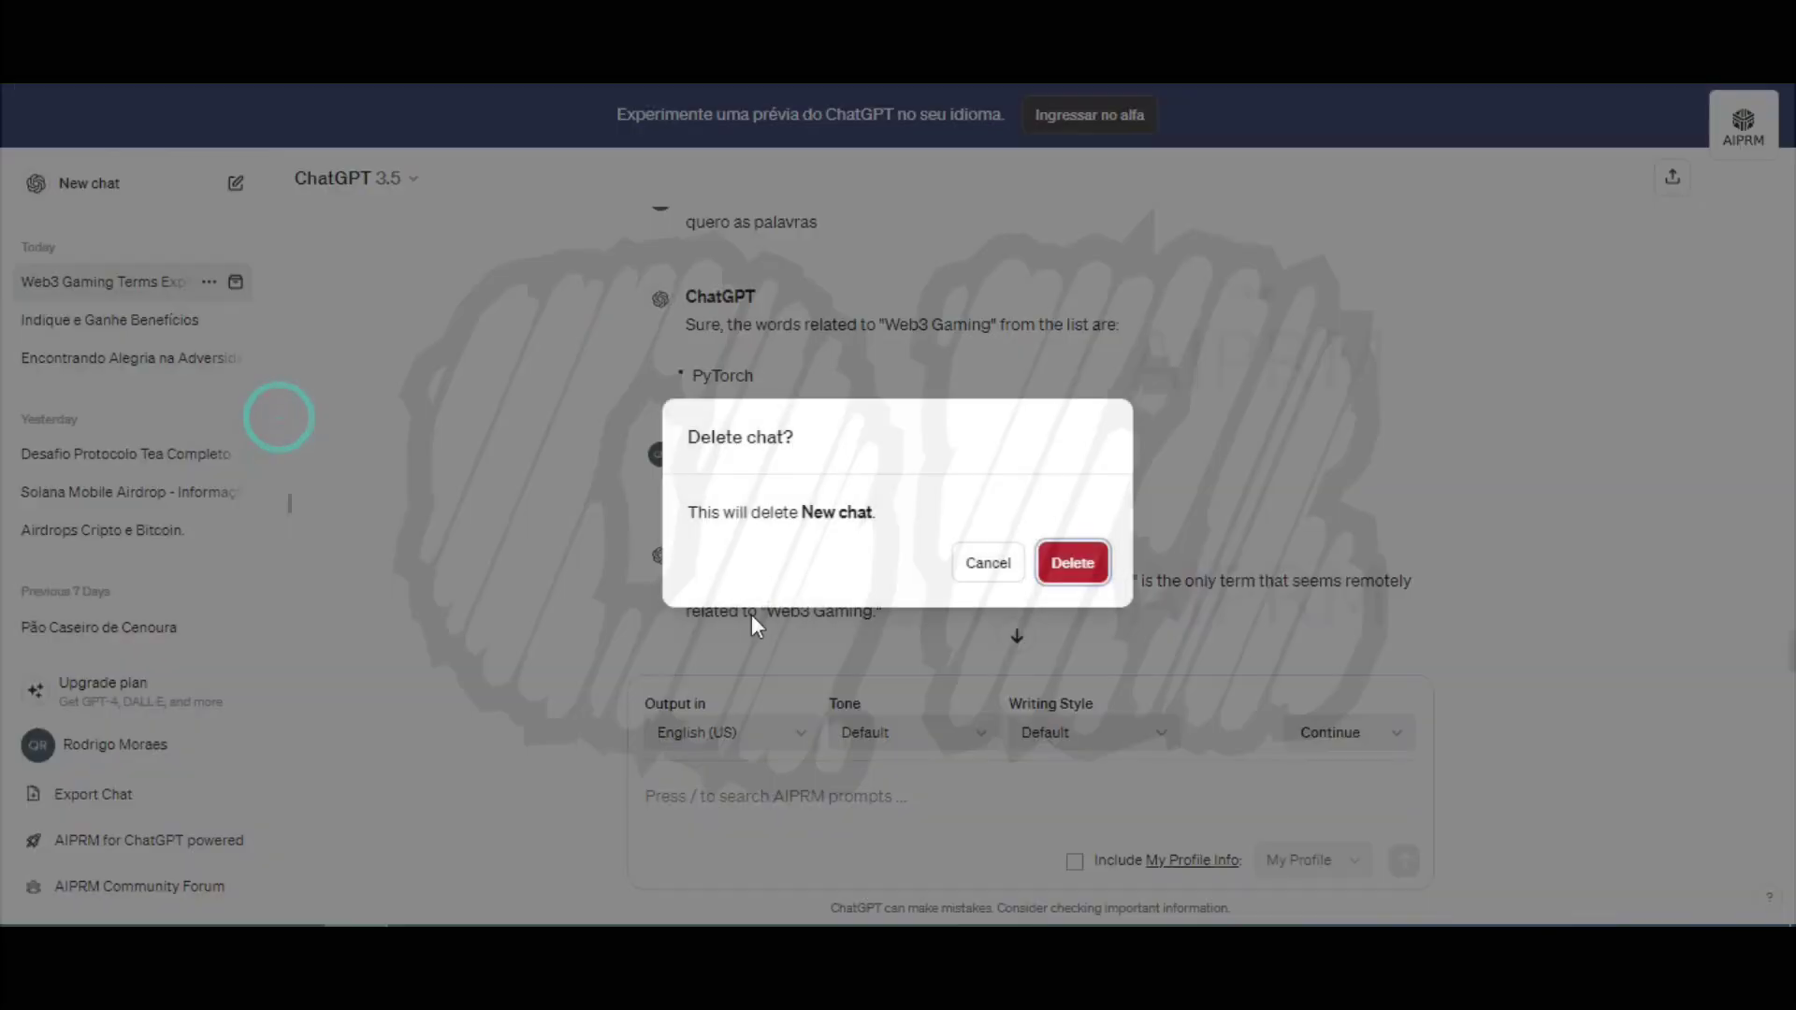
left_click(1069, 561)
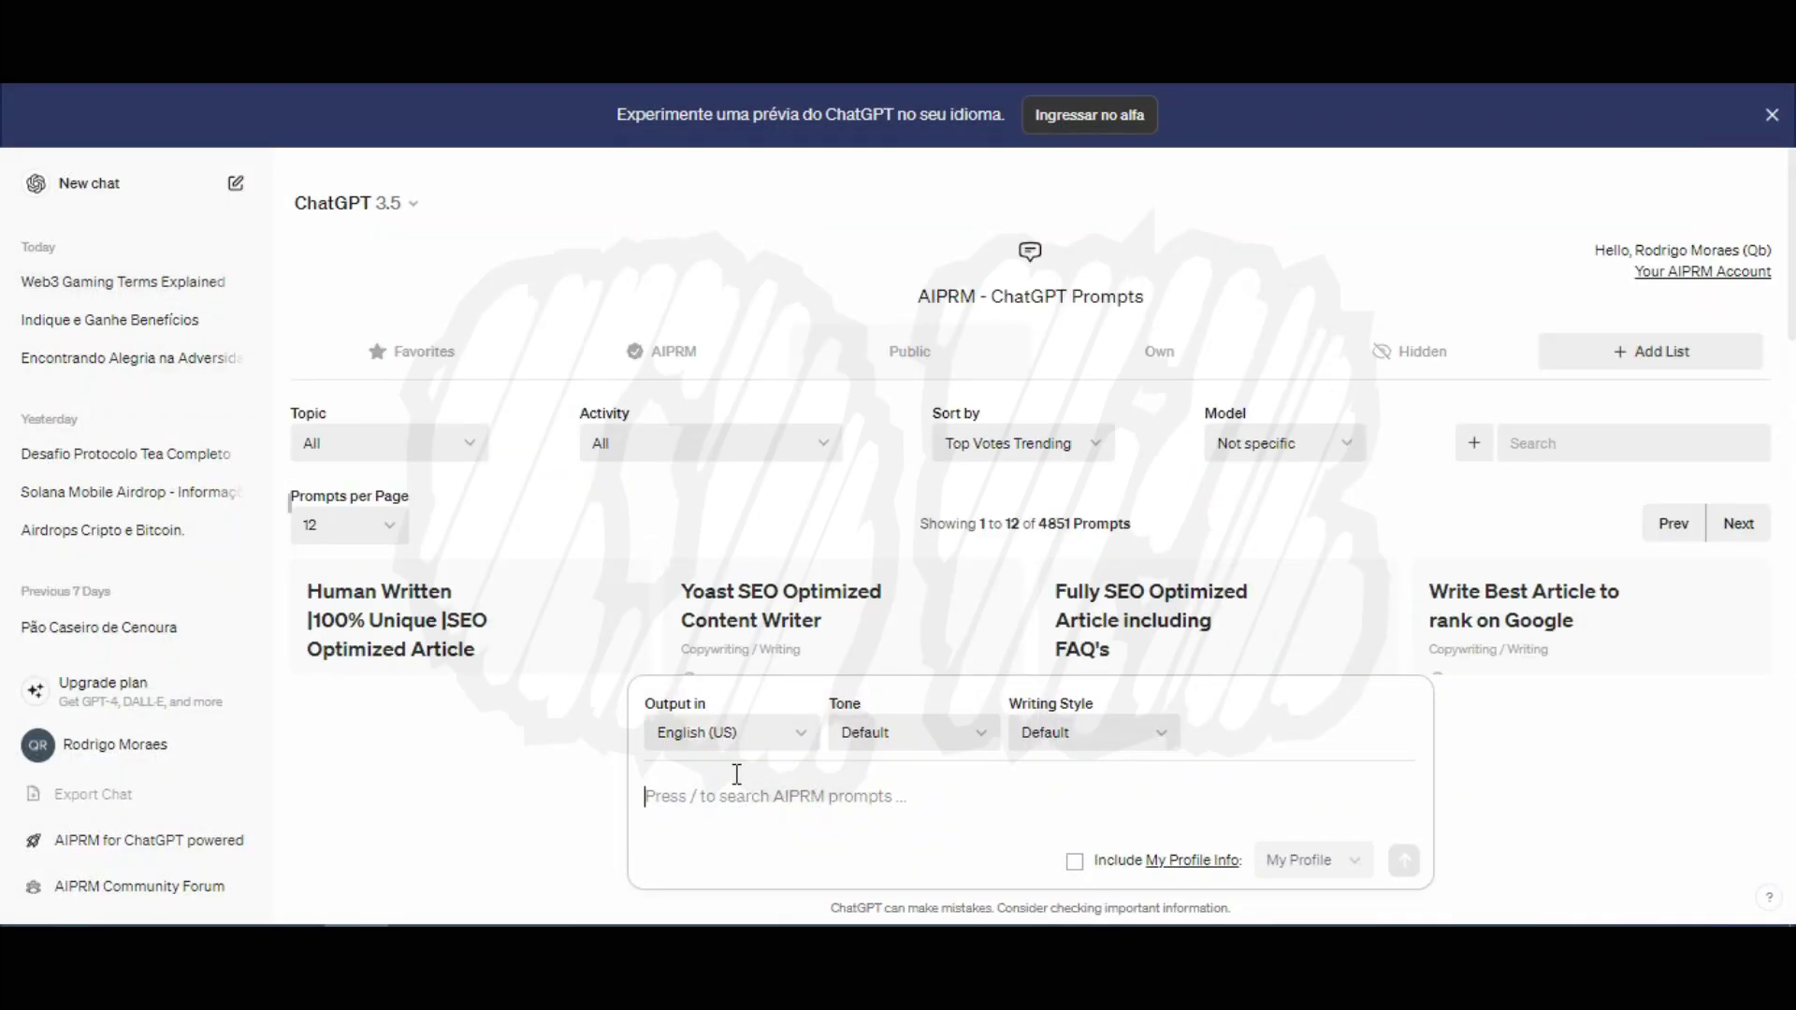
Write "Quais das palavras abaixo, tem relação com o tema" in the new chat and paste the copied words below it.
type("quais da")
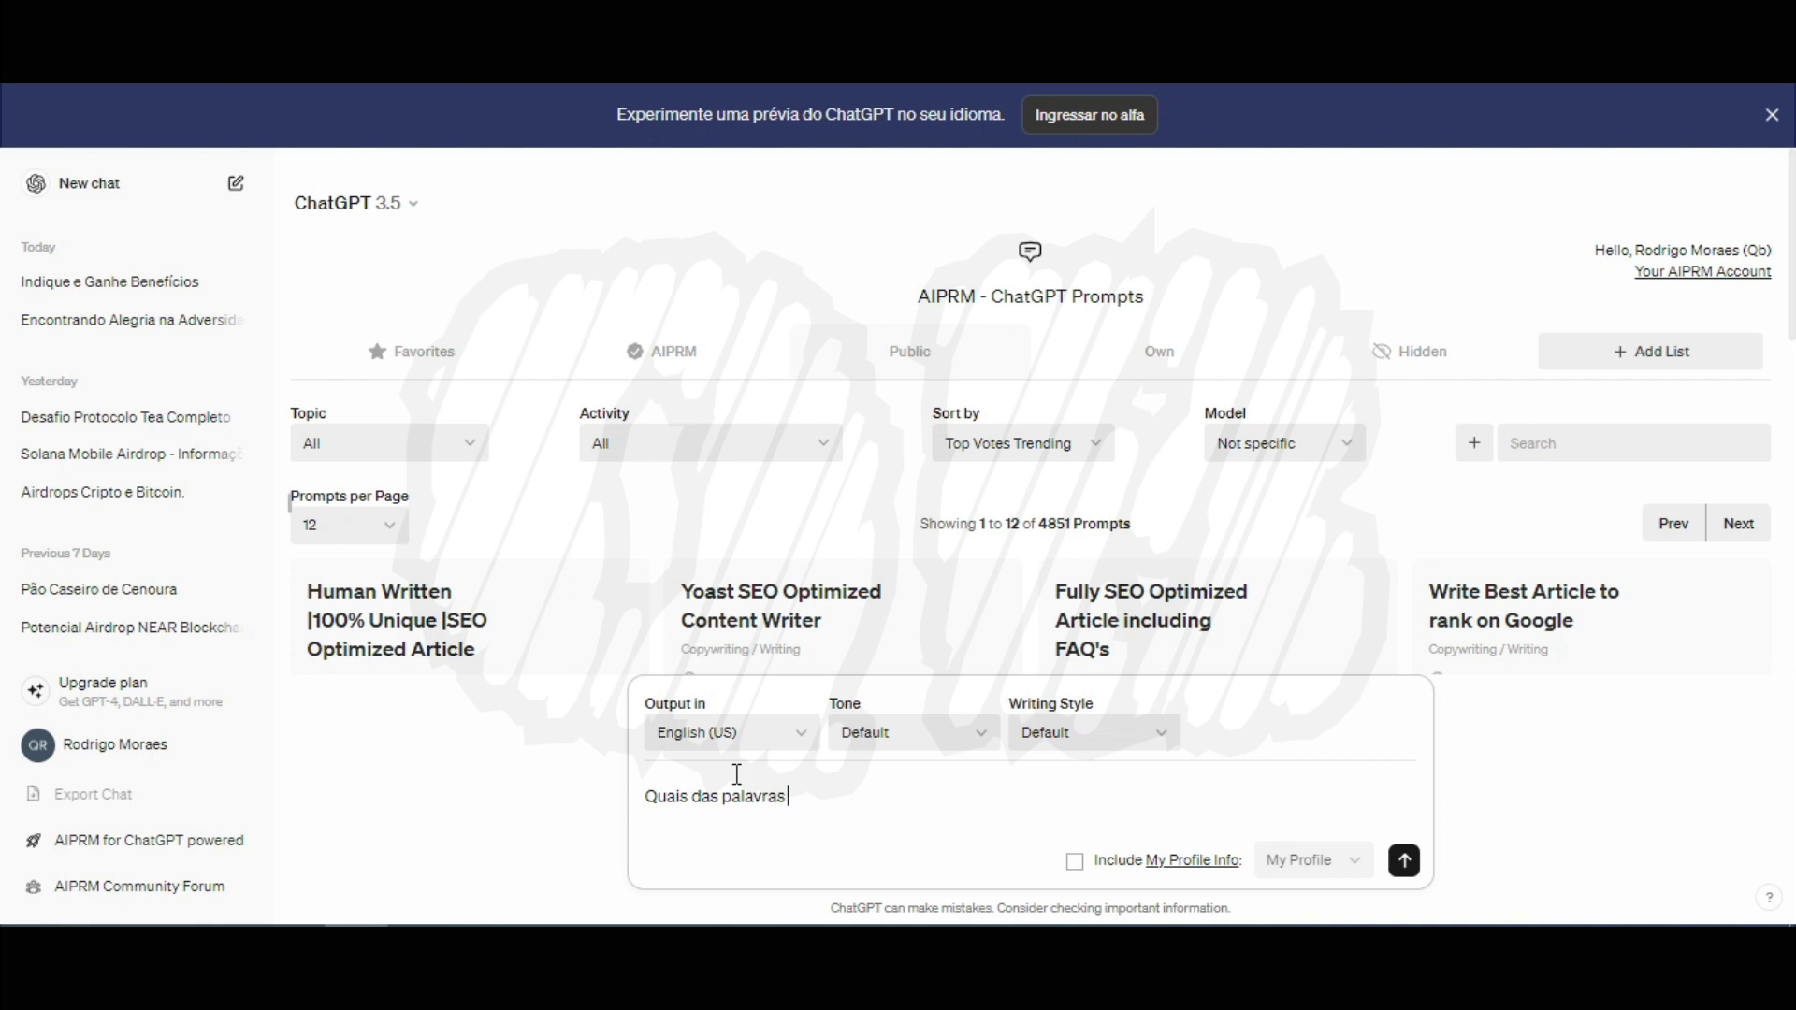
type("s palavras abaixo, tem relação com o tema")
key("shift+Return")
key("ctrl+v")
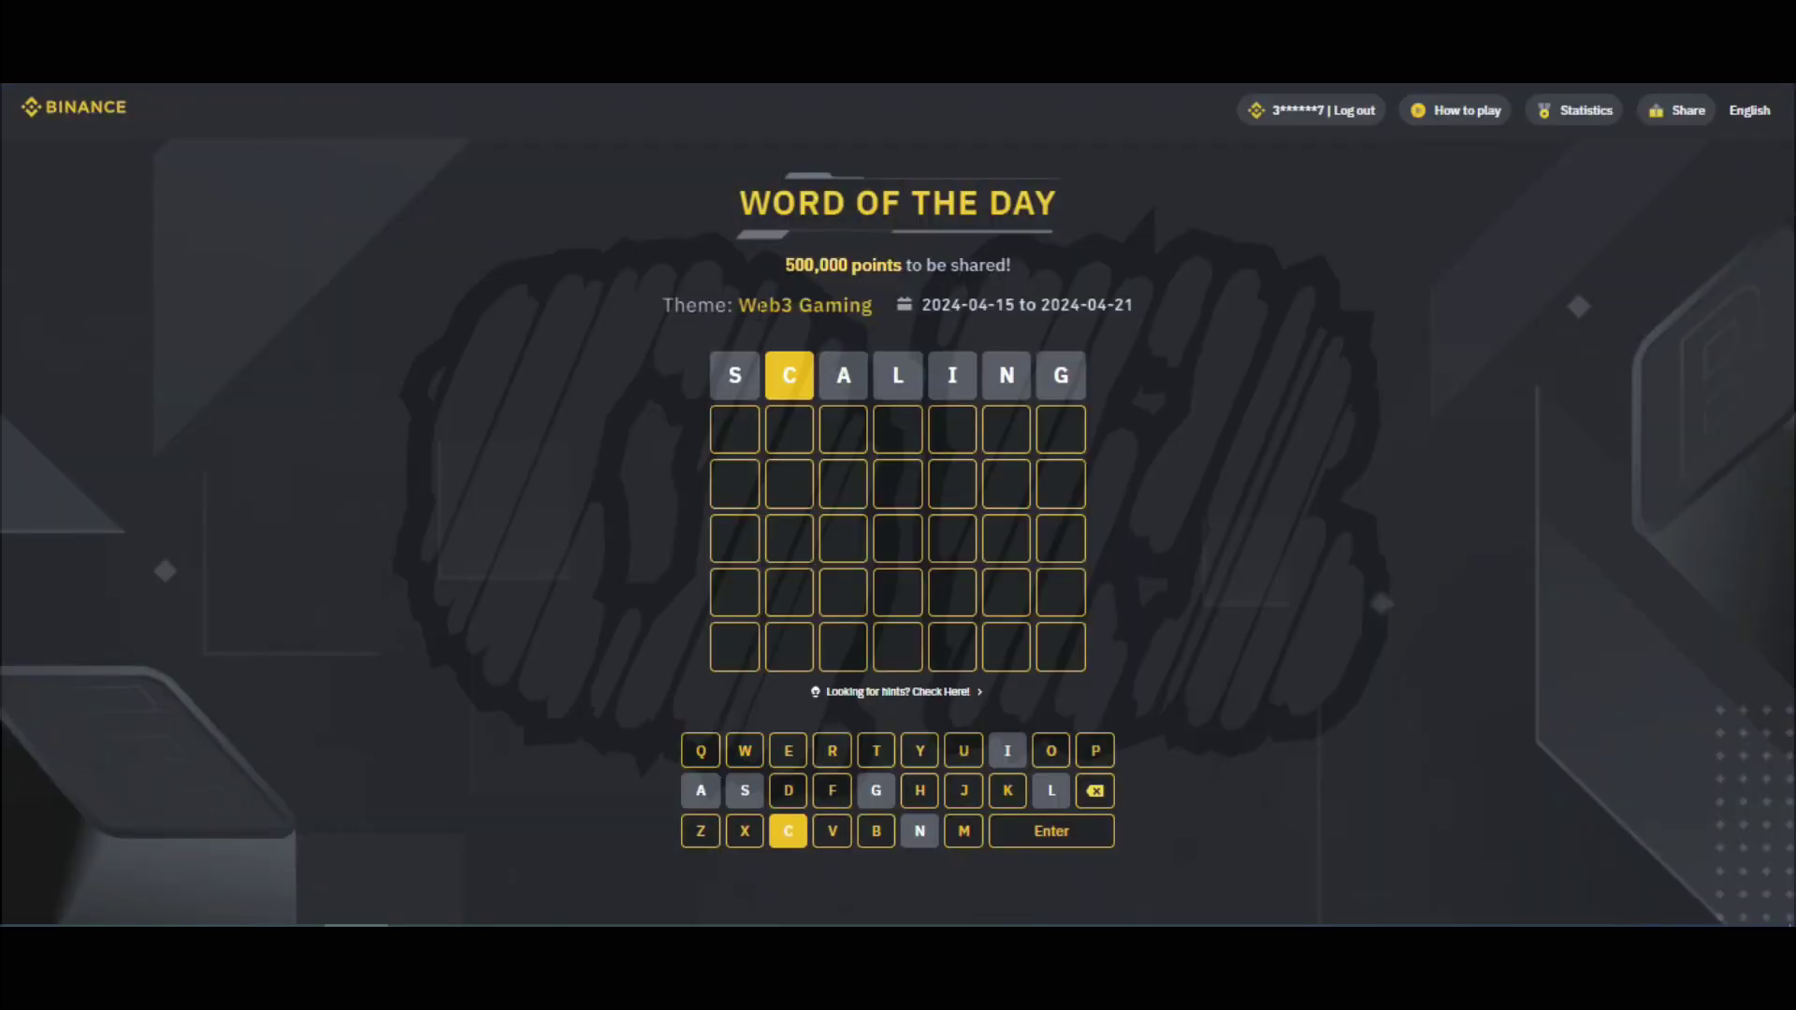
Copy the theme Web3 Gaming from the game page, append it in quotes to the question's first line, and send the message.
left_click_drag(737, 308, 886, 322)
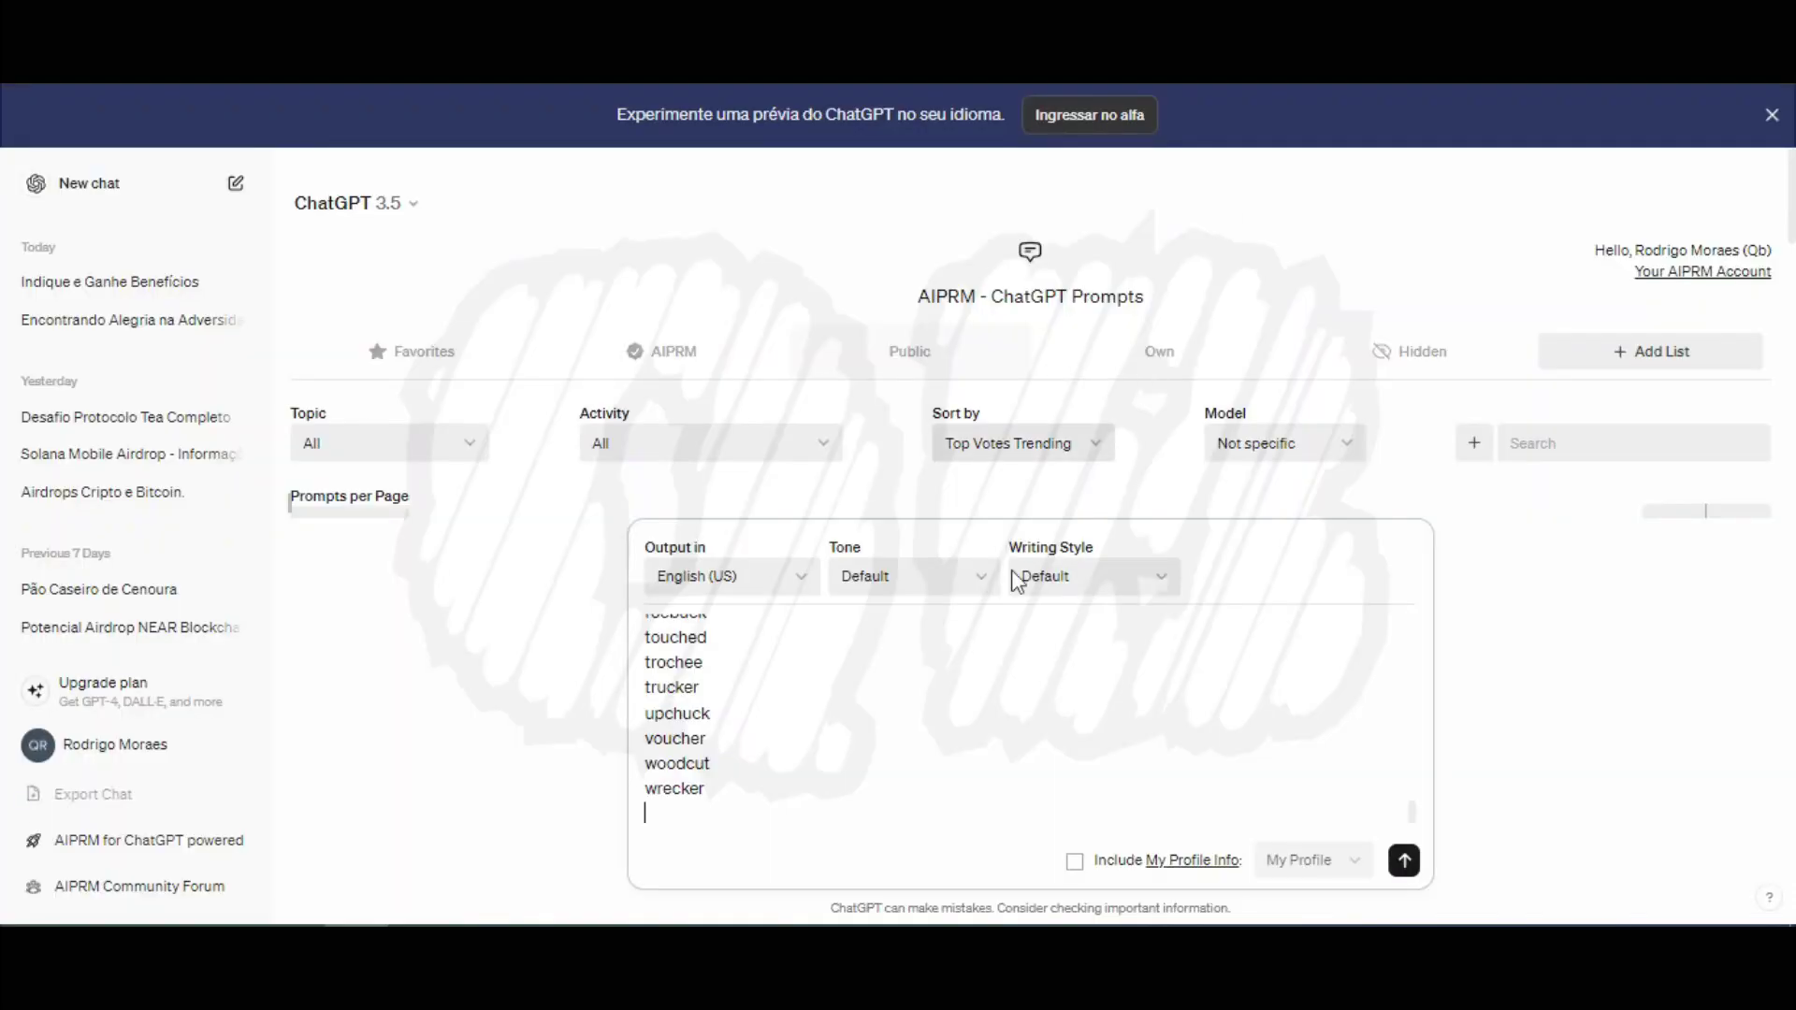
left_click(959, 626)
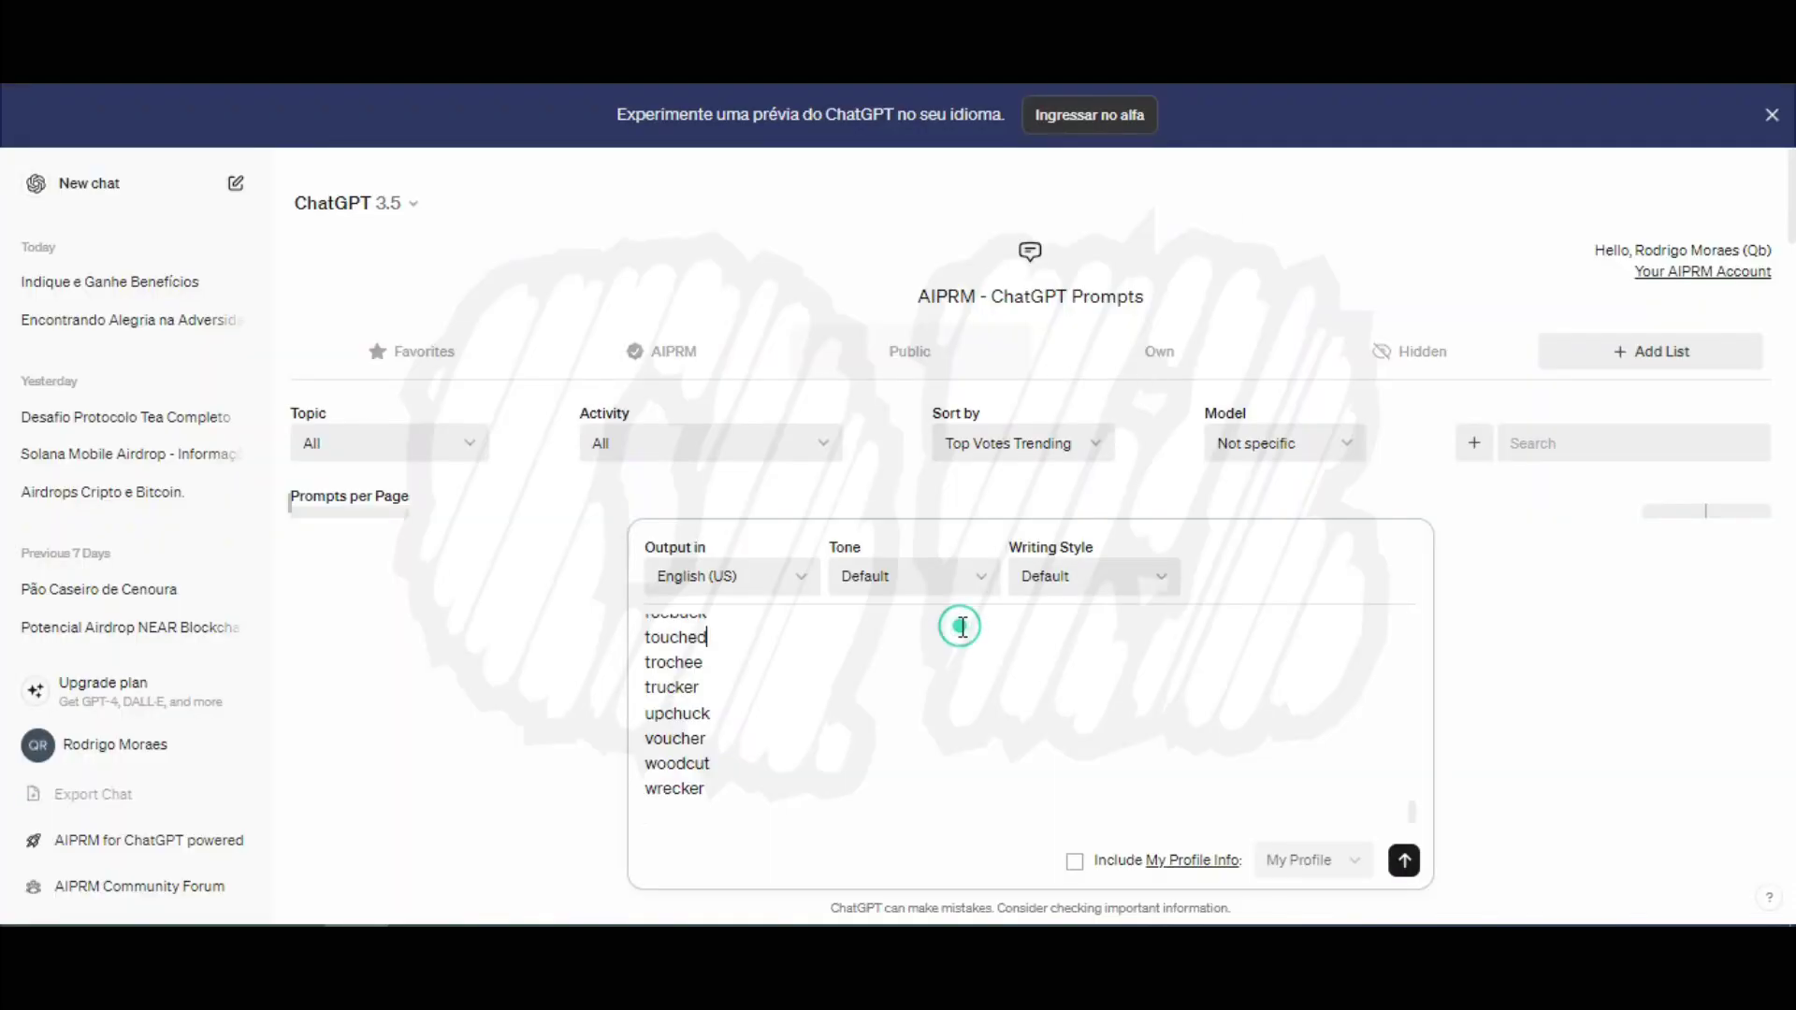
key("ctrl+Home")
key("End")
type("\"")
key("ctrl+v")
type("\"")
key("Return")
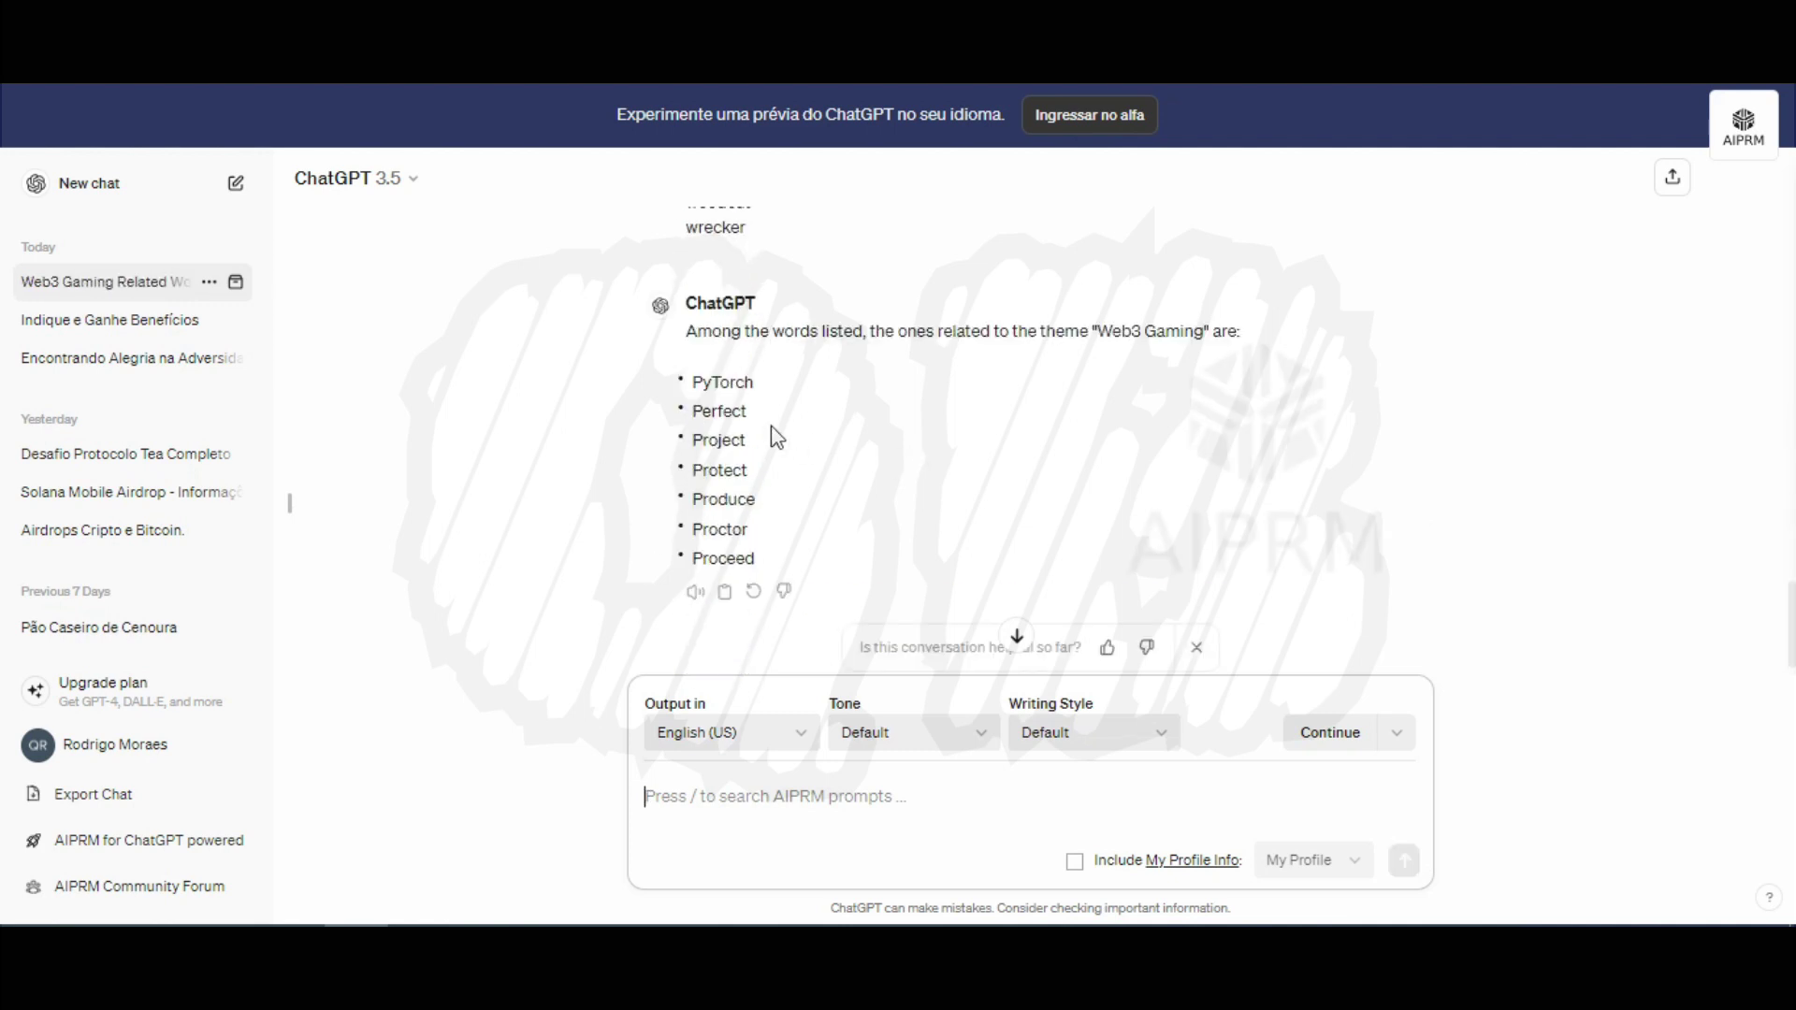
Copy PyTorch from ChatGPT's reply and search for it in the Excel word list.
double_click(722, 382)
key("alt+Tab")
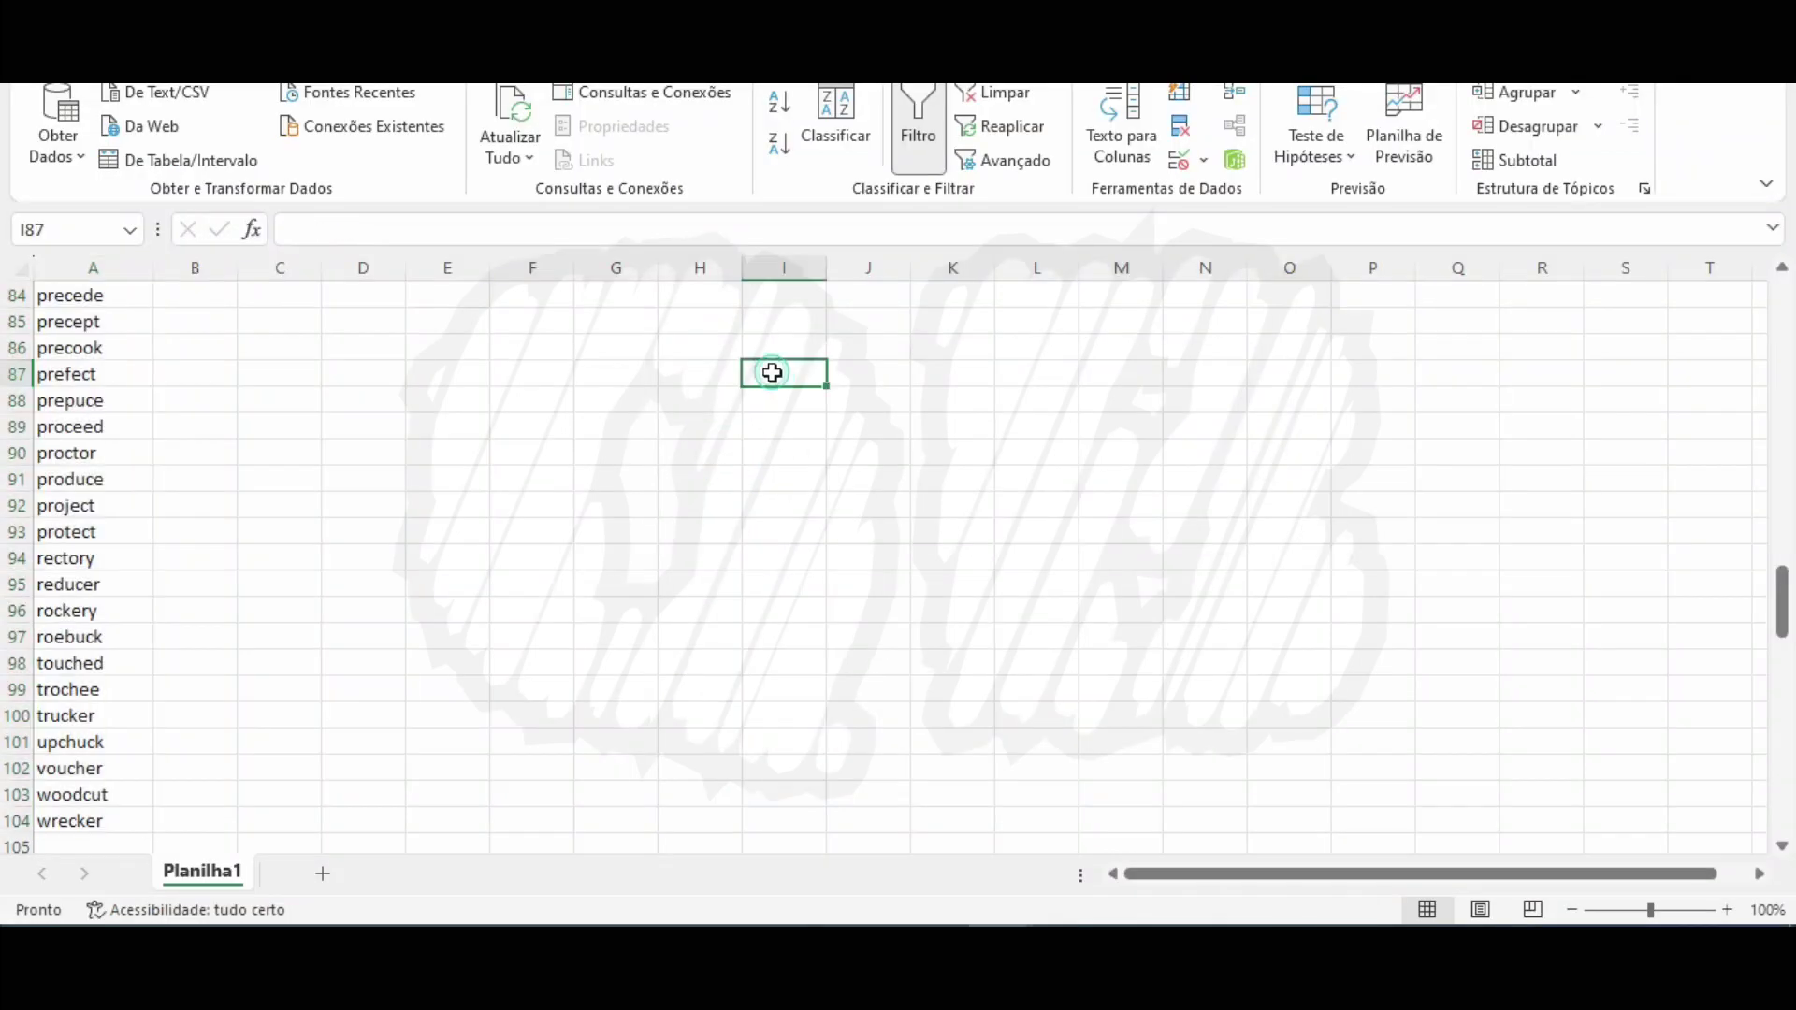
key("ctrl+l")
key("ctrl+v")
key("Return")
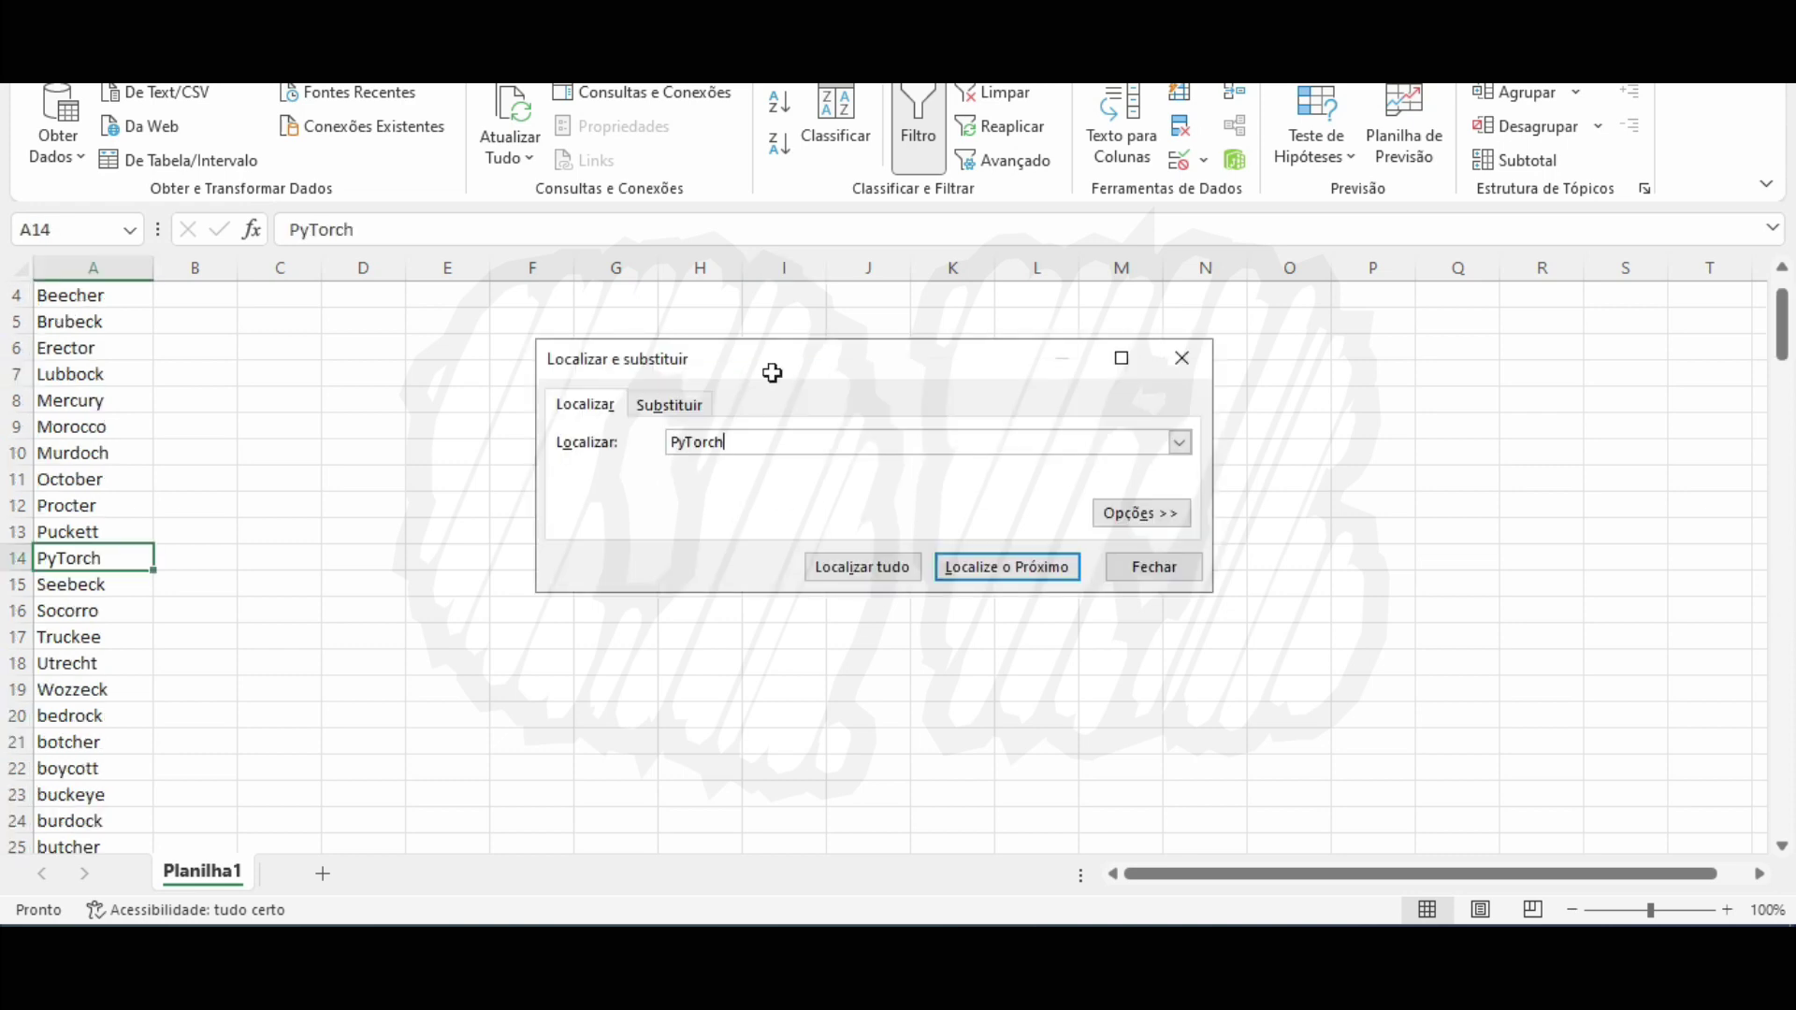
key("Escape")
key("alt+Tab")
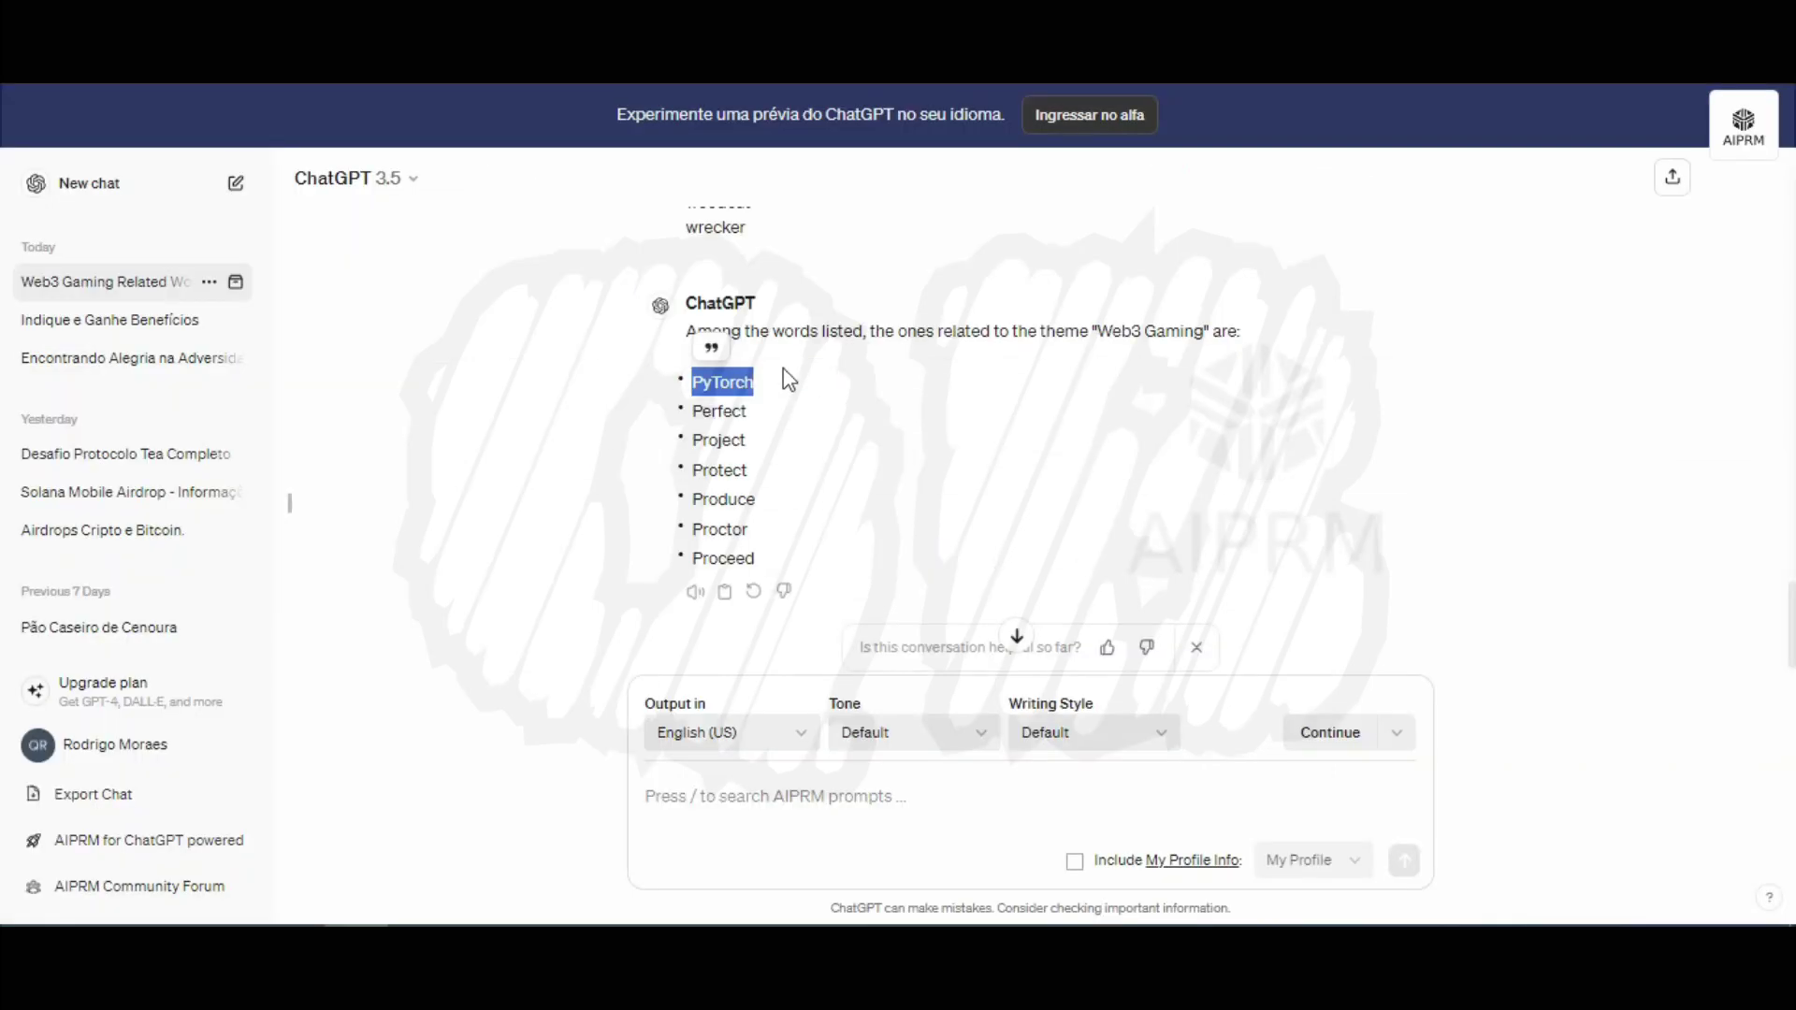
Copy the replied words from PyTorch to Proceed and paste them into A1 of a new Excel sheet.
scroll(782, 515, "down", 1)
left_click(770, 500)
left_click_drag(771, 499, 694, 342)
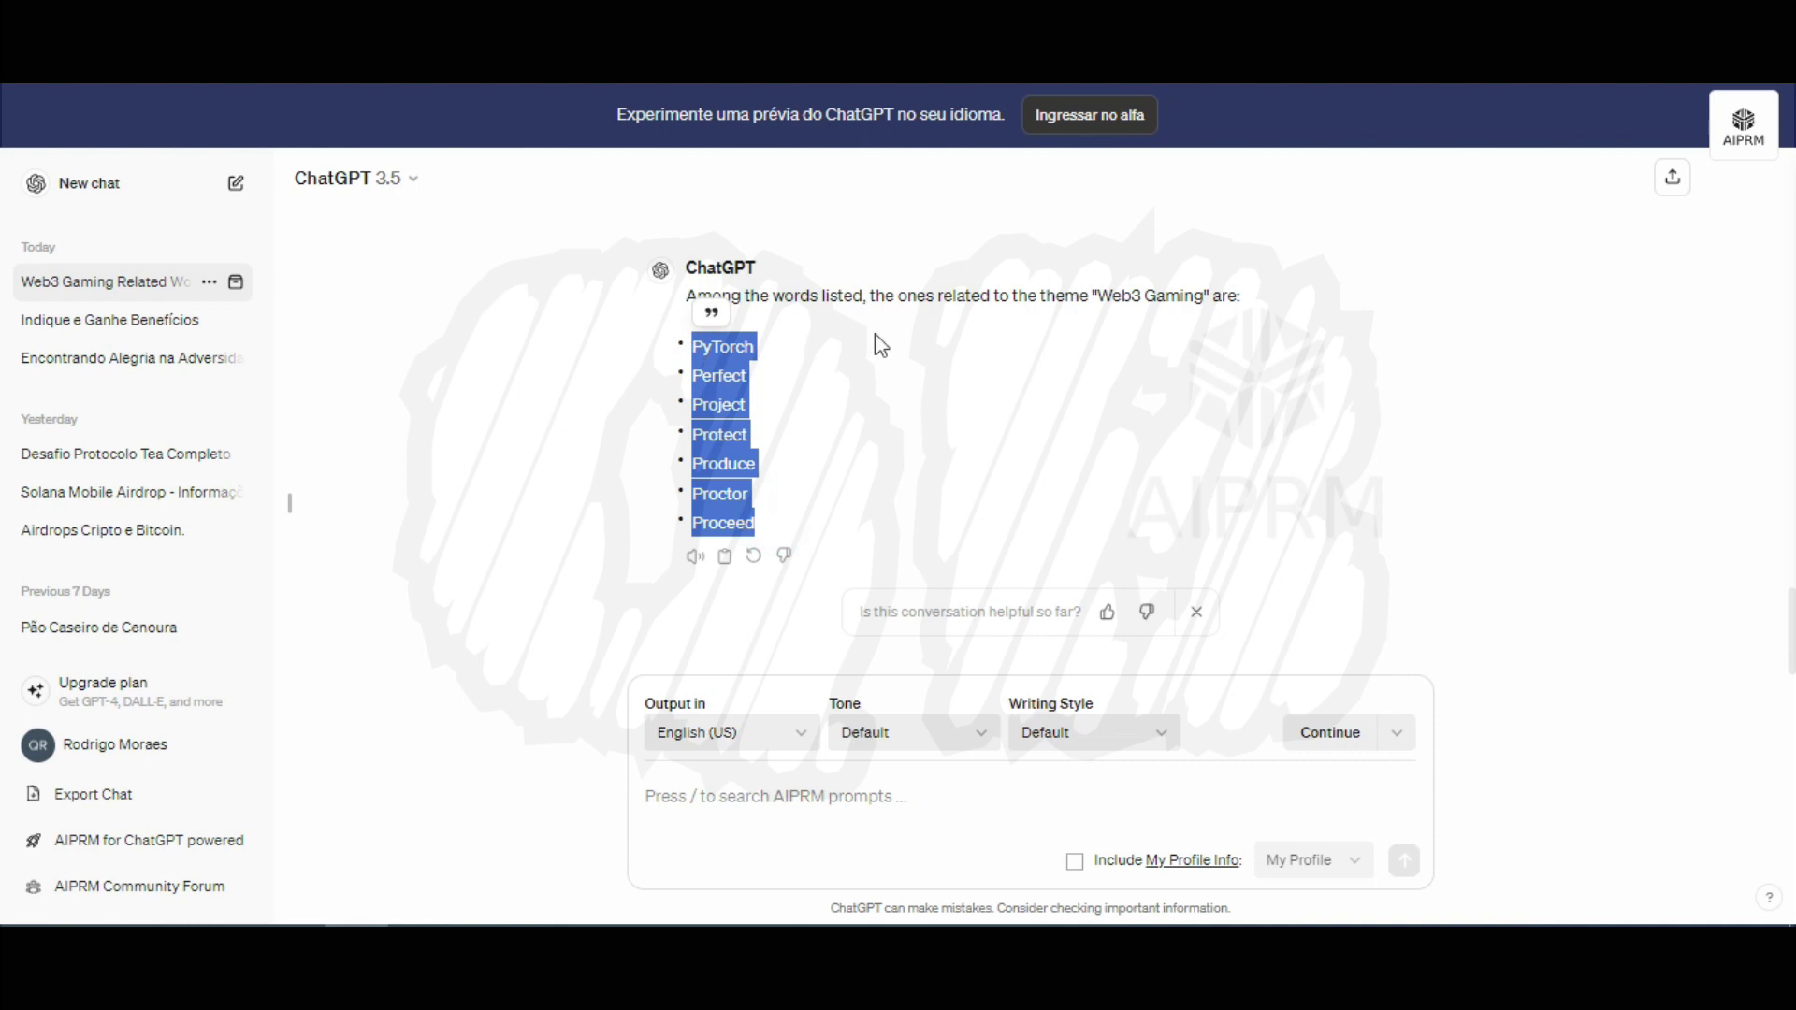
key("alt+Tab")
left_click(322, 873)
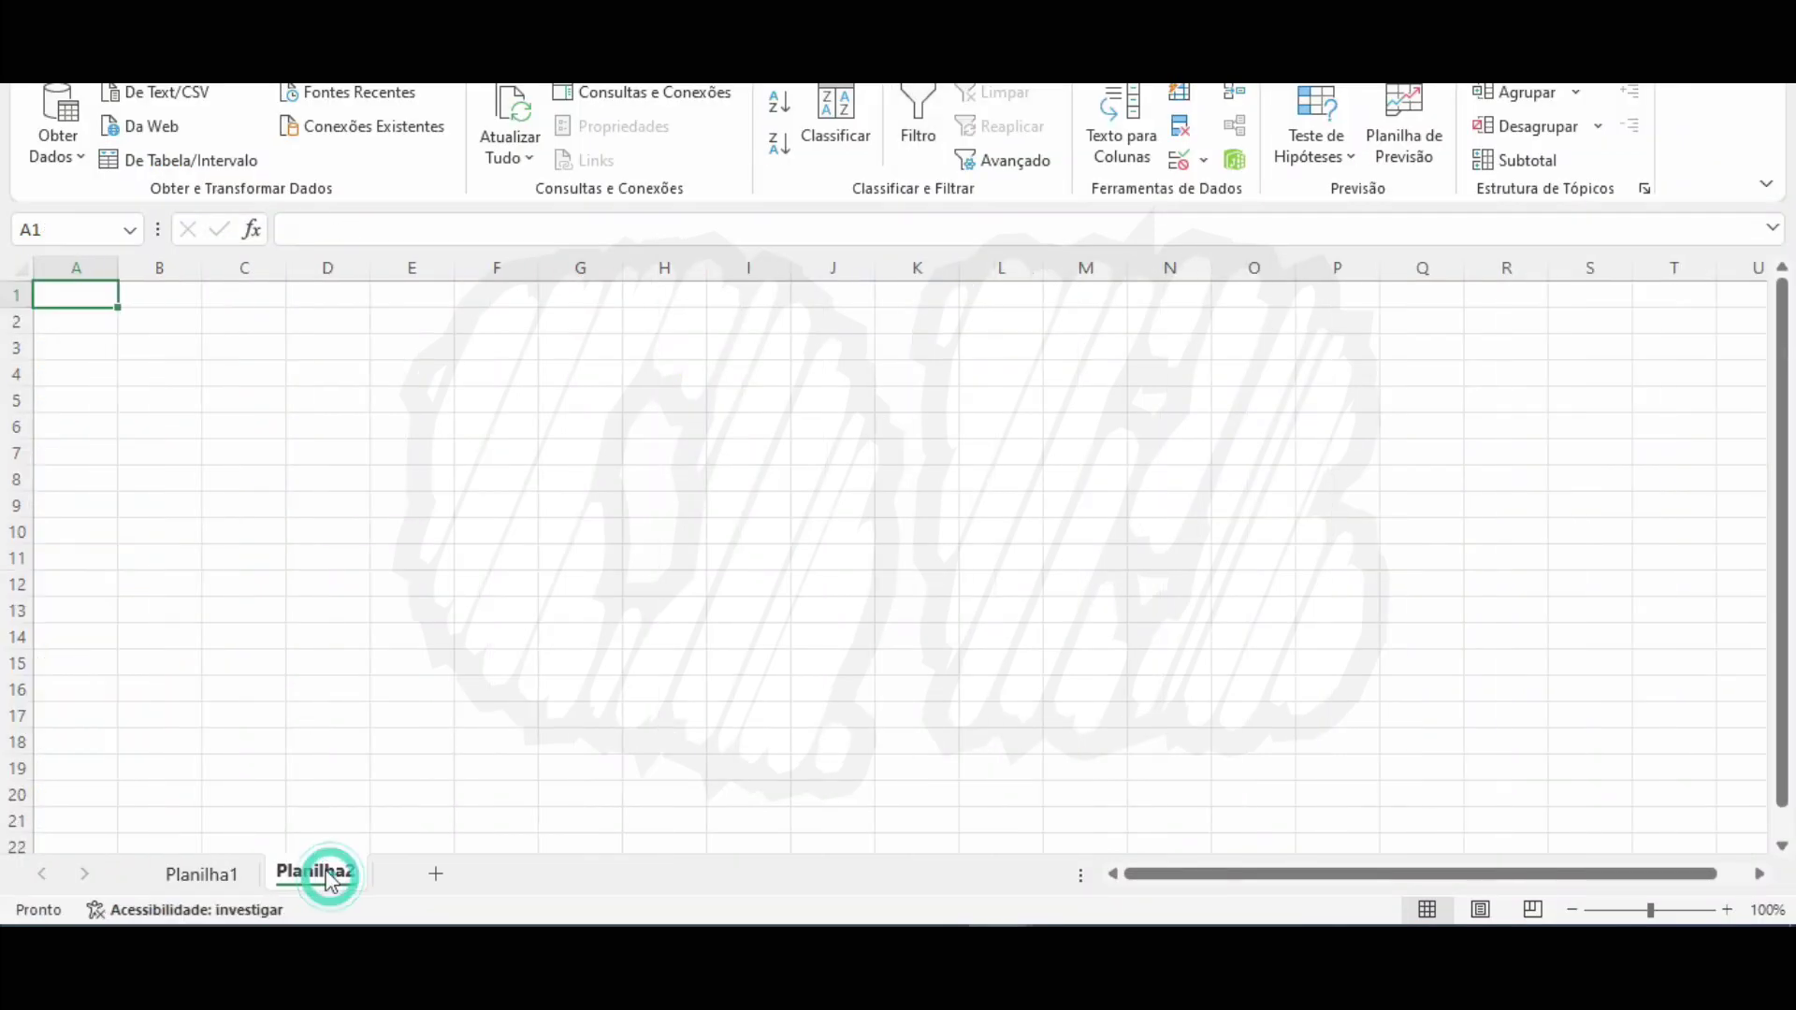
key("ctrl+v")
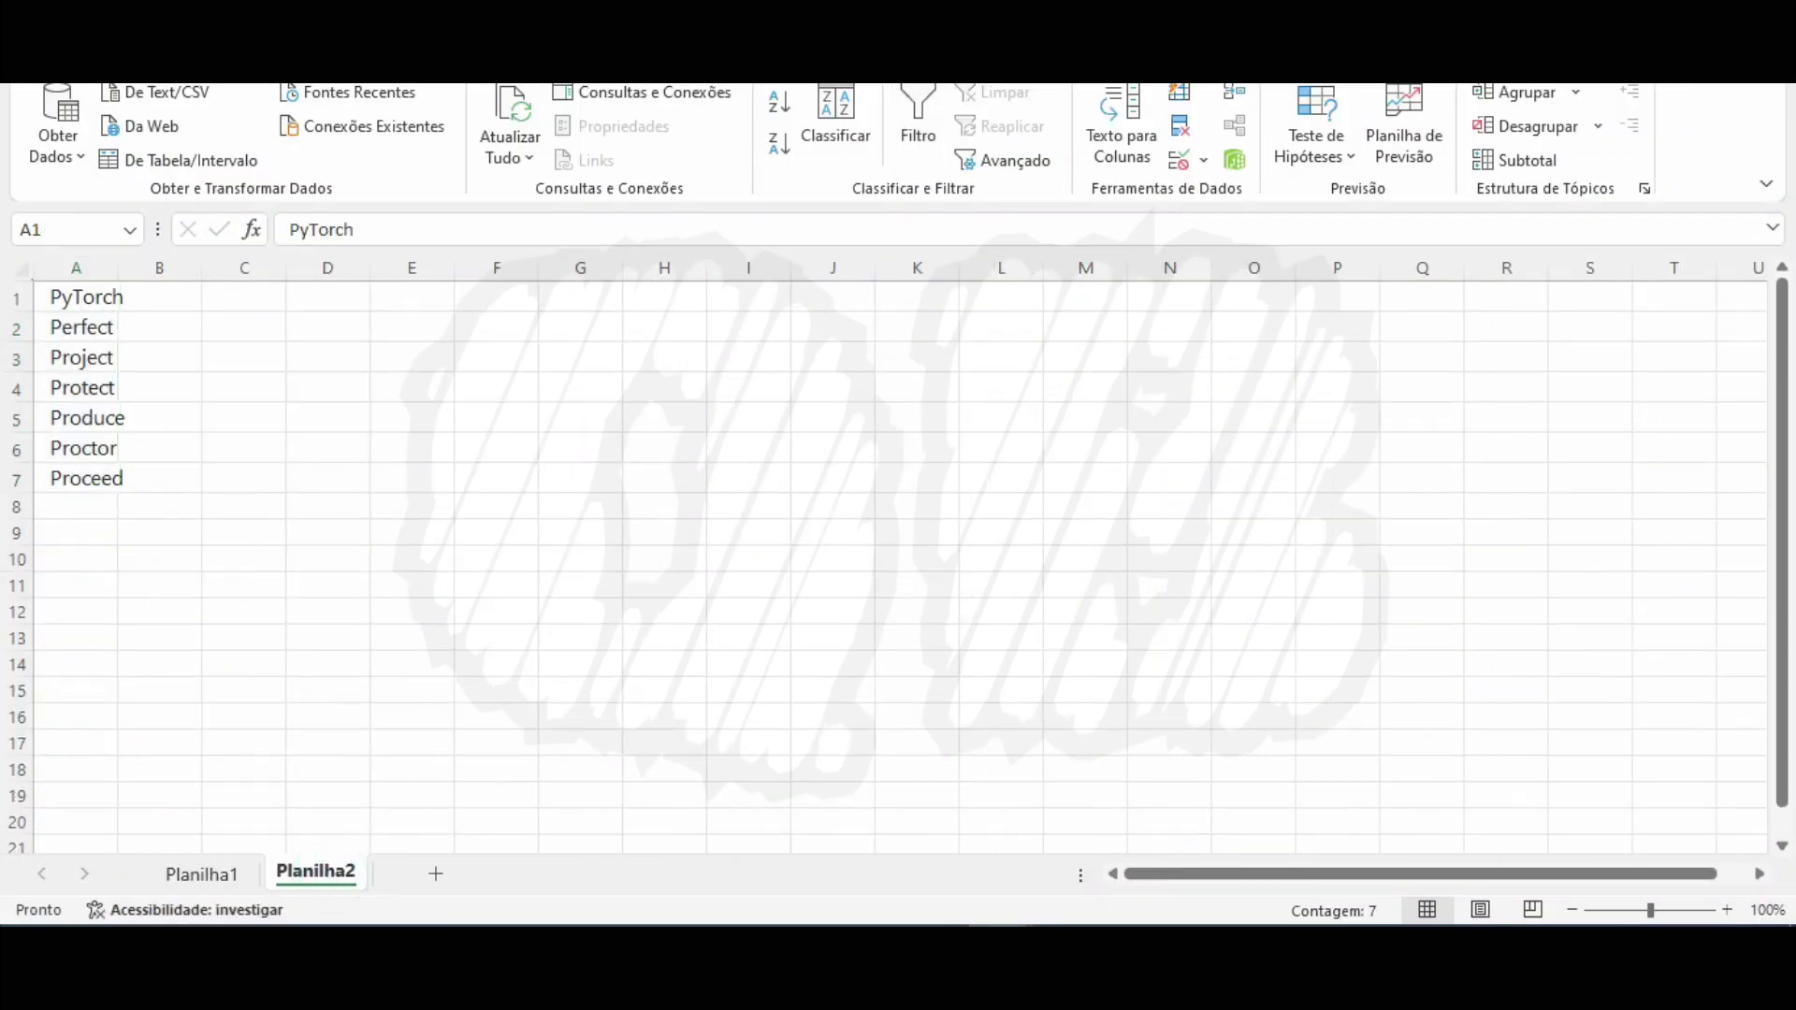
key("alt+Tab")
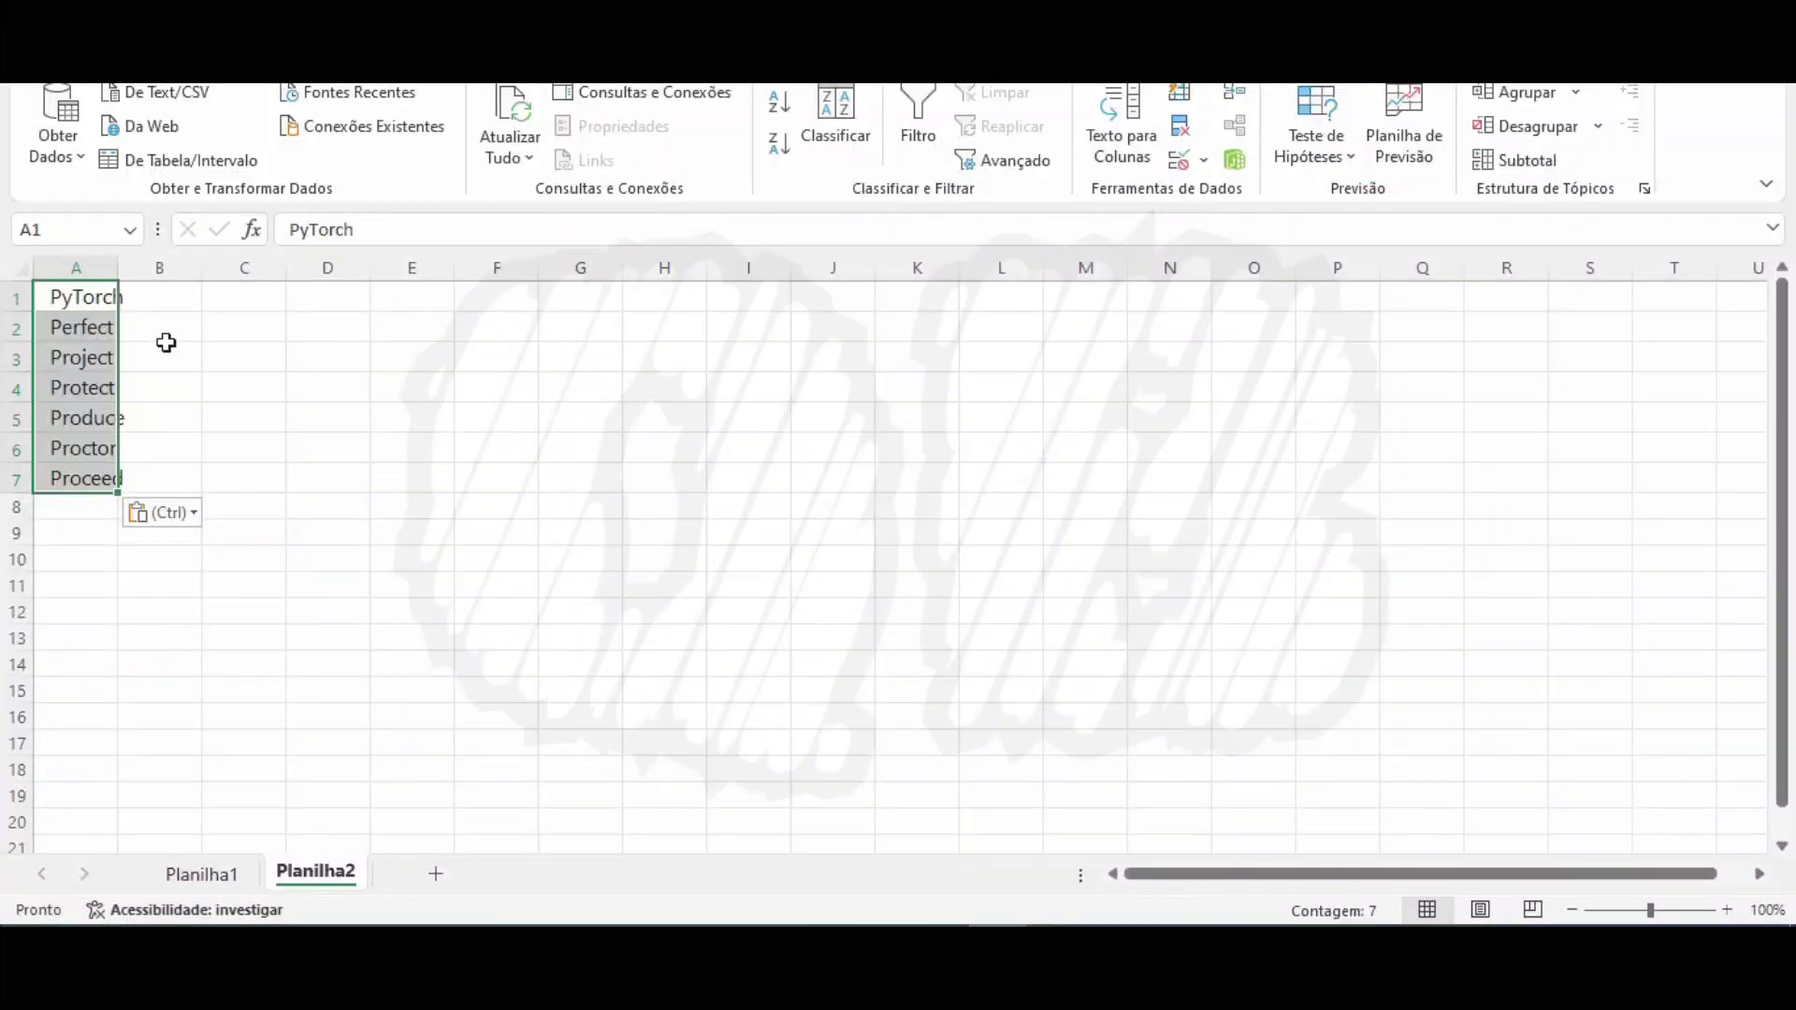
Auto-fit column A on the new sheet and copy PyTorch from A1 into the browser's address field.
left_click(119, 259)
double_click(119, 259)
left_click(100, 292)
key("ctrl+c")
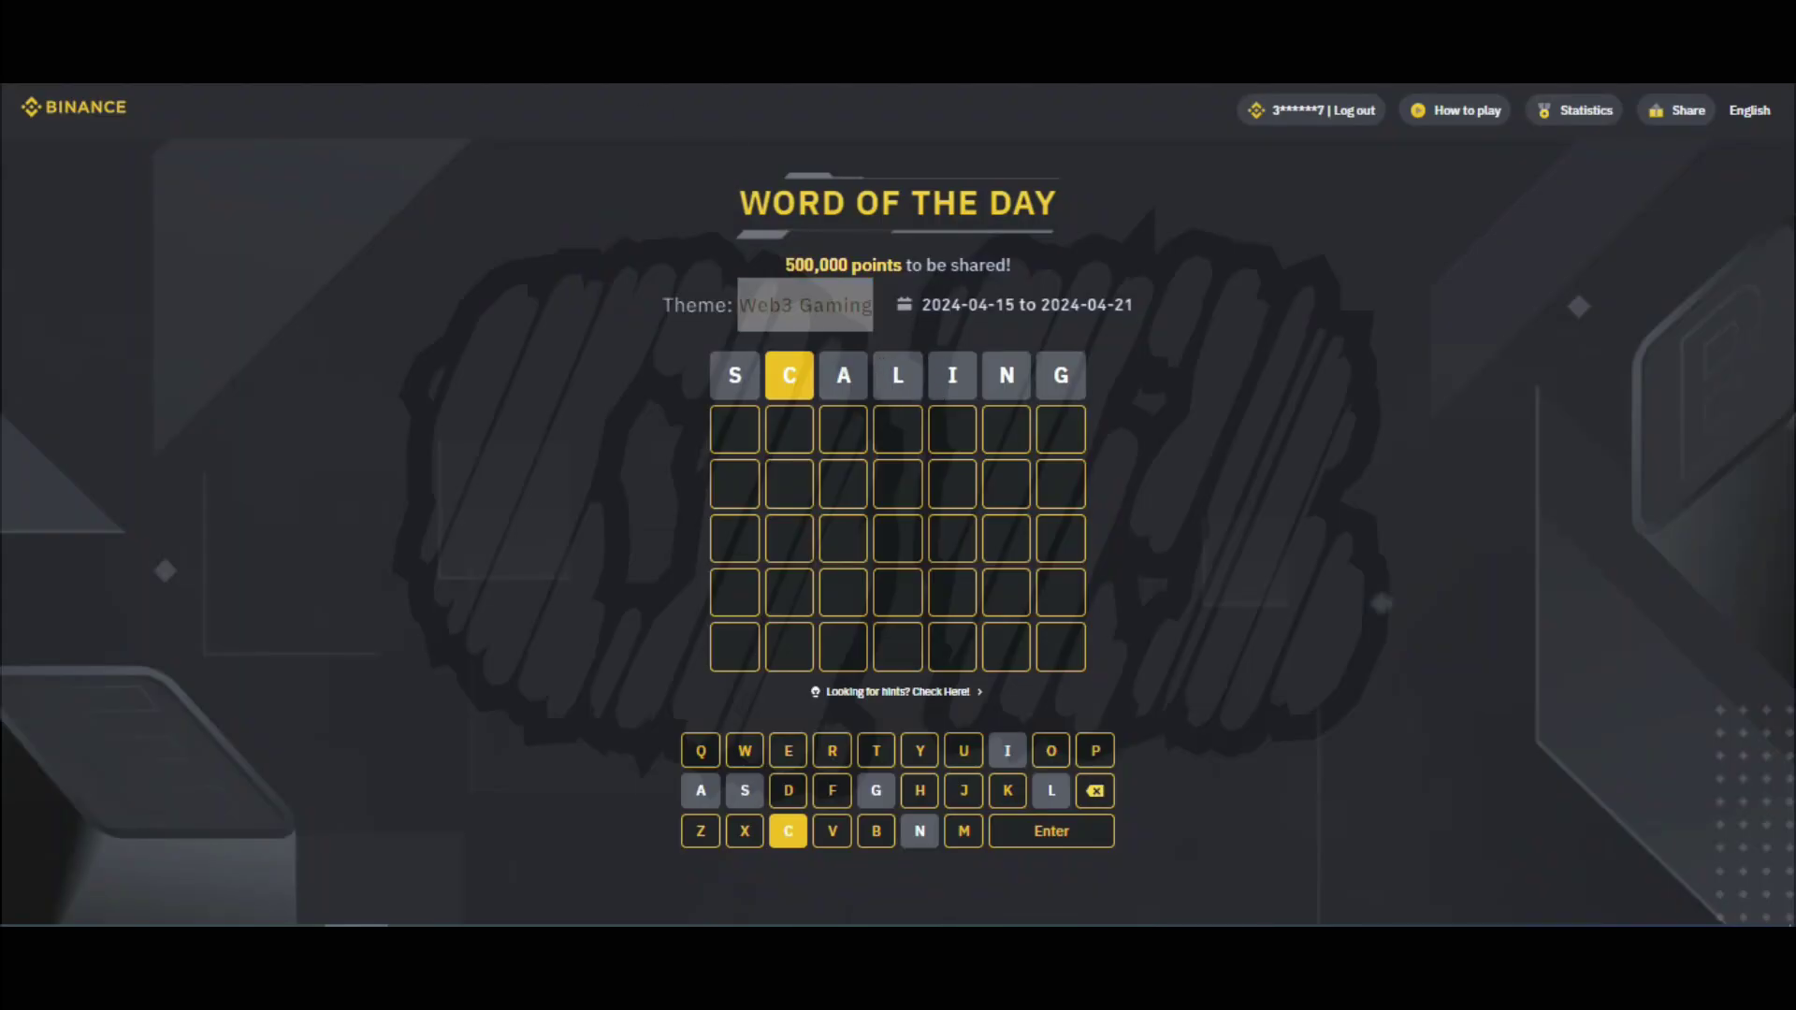
key("ctrl+l")
key("ctrl+v")
left_click(1284, 389)
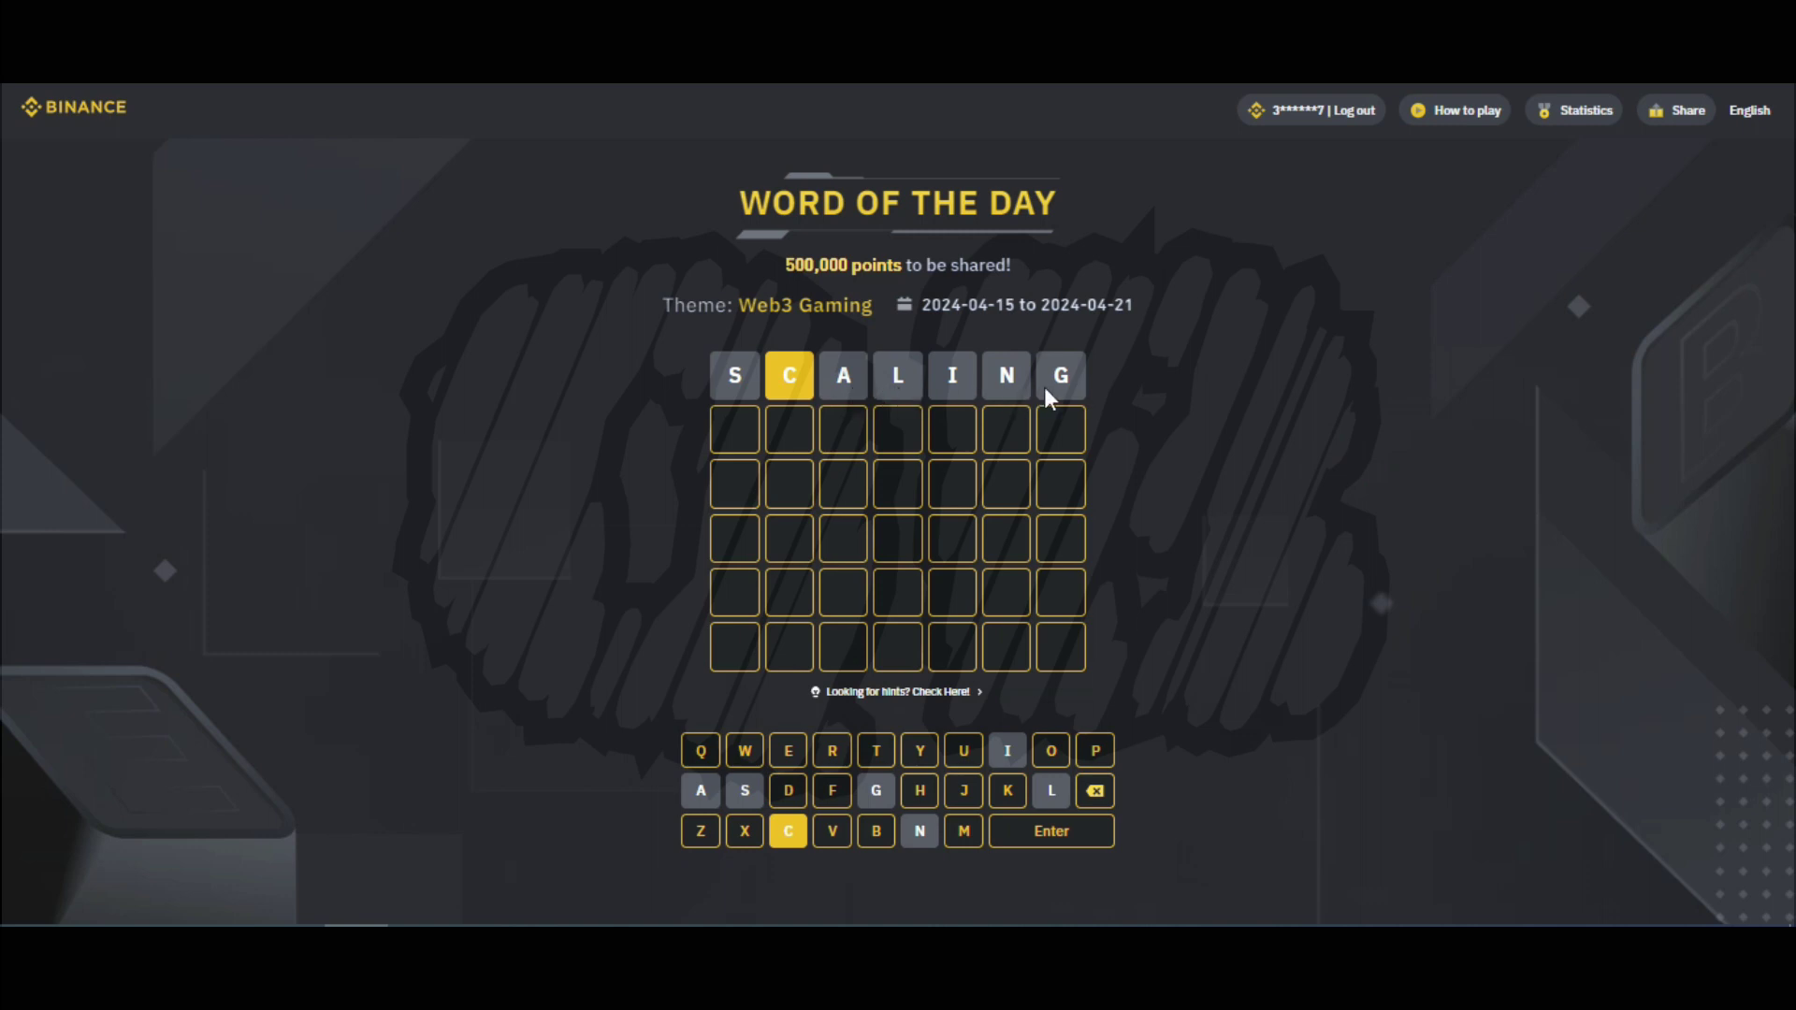
Try to submit PYTORCH as the second guess and erase its letters from the row.
left_click(1099, 753)
left_click(922, 754)
left_click(875, 756)
left_click(1045, 754)
left_click(833, 753)
left_click(785, 831)
left_click(920, 790)
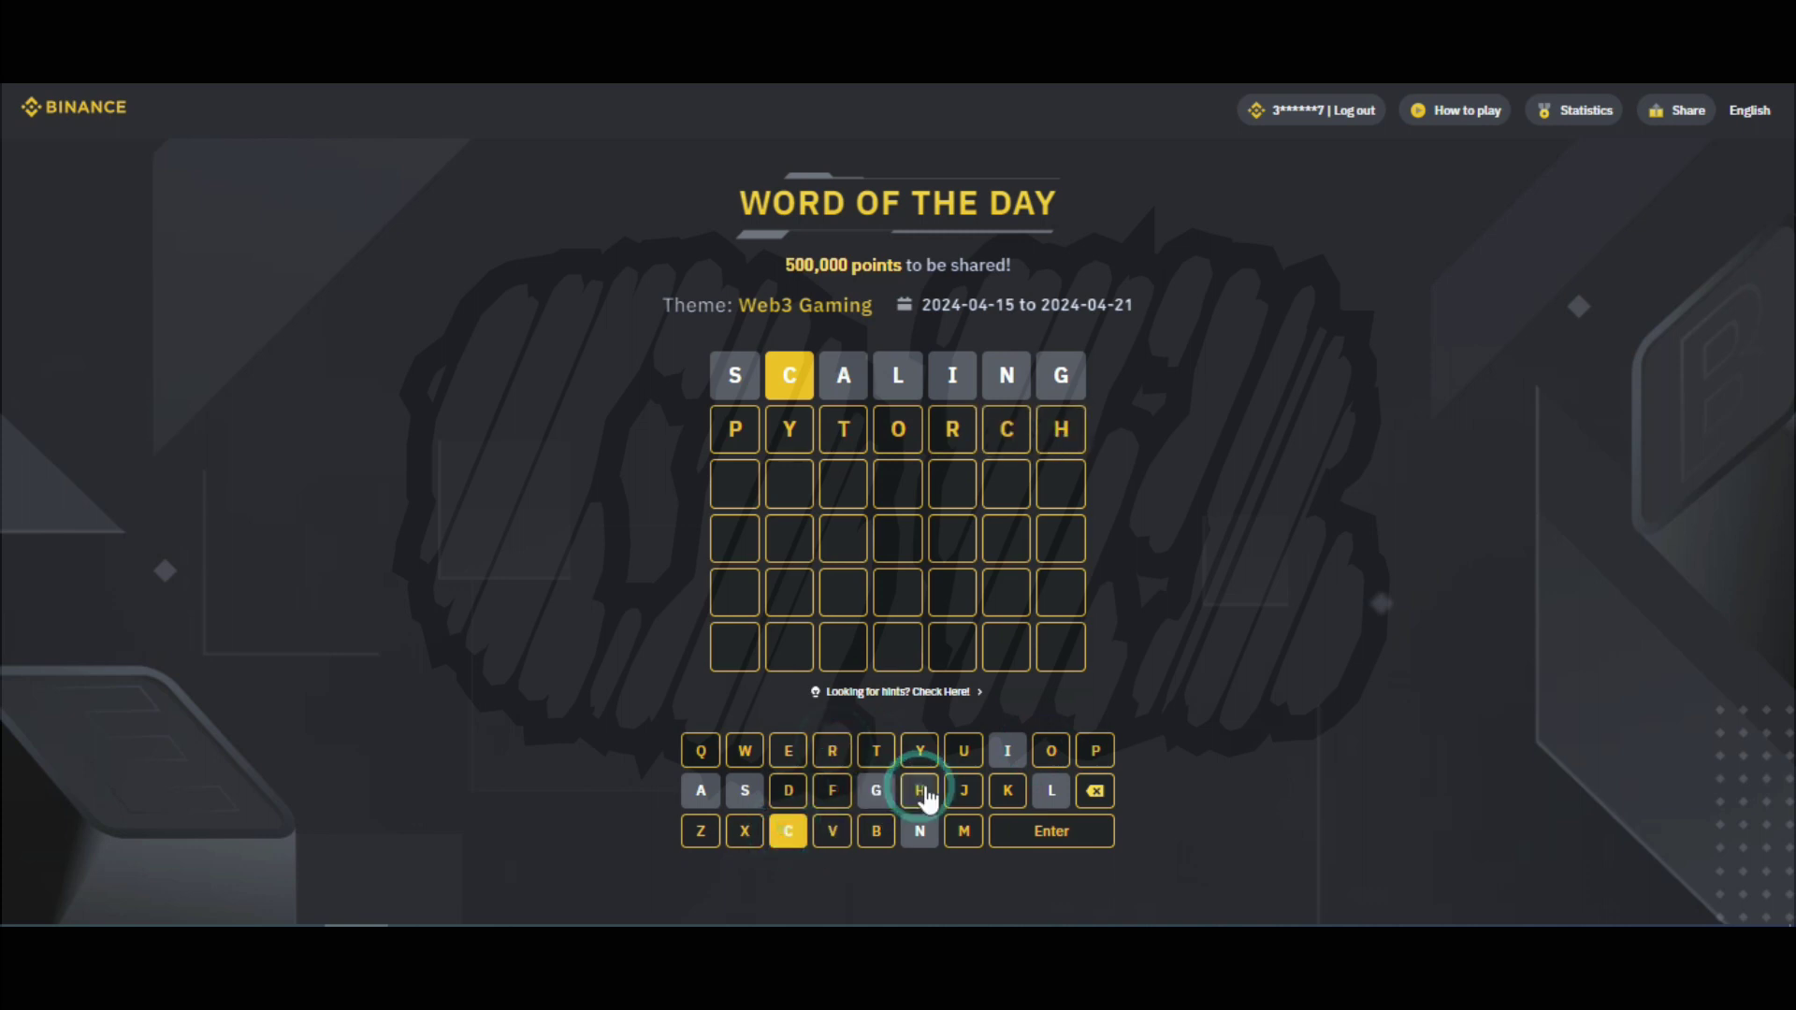
left_click(1050, 835)
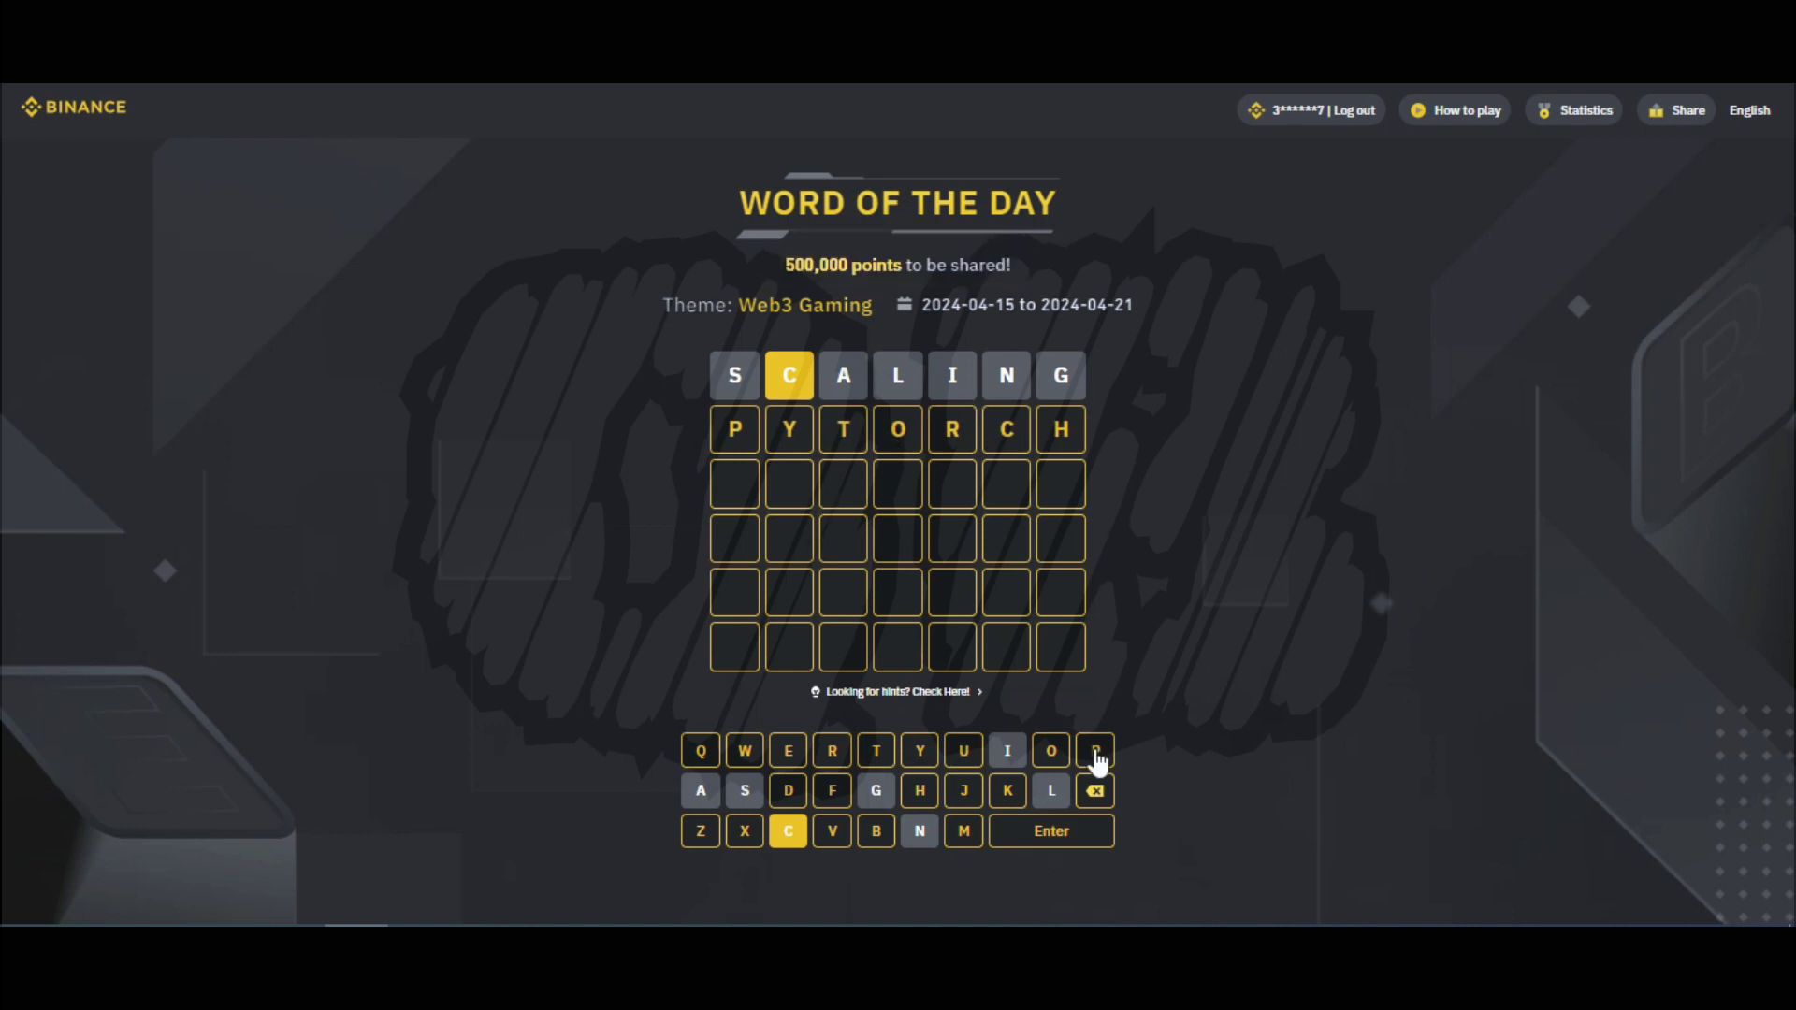
left_click(1094, 791)
left_click(1095, 791)
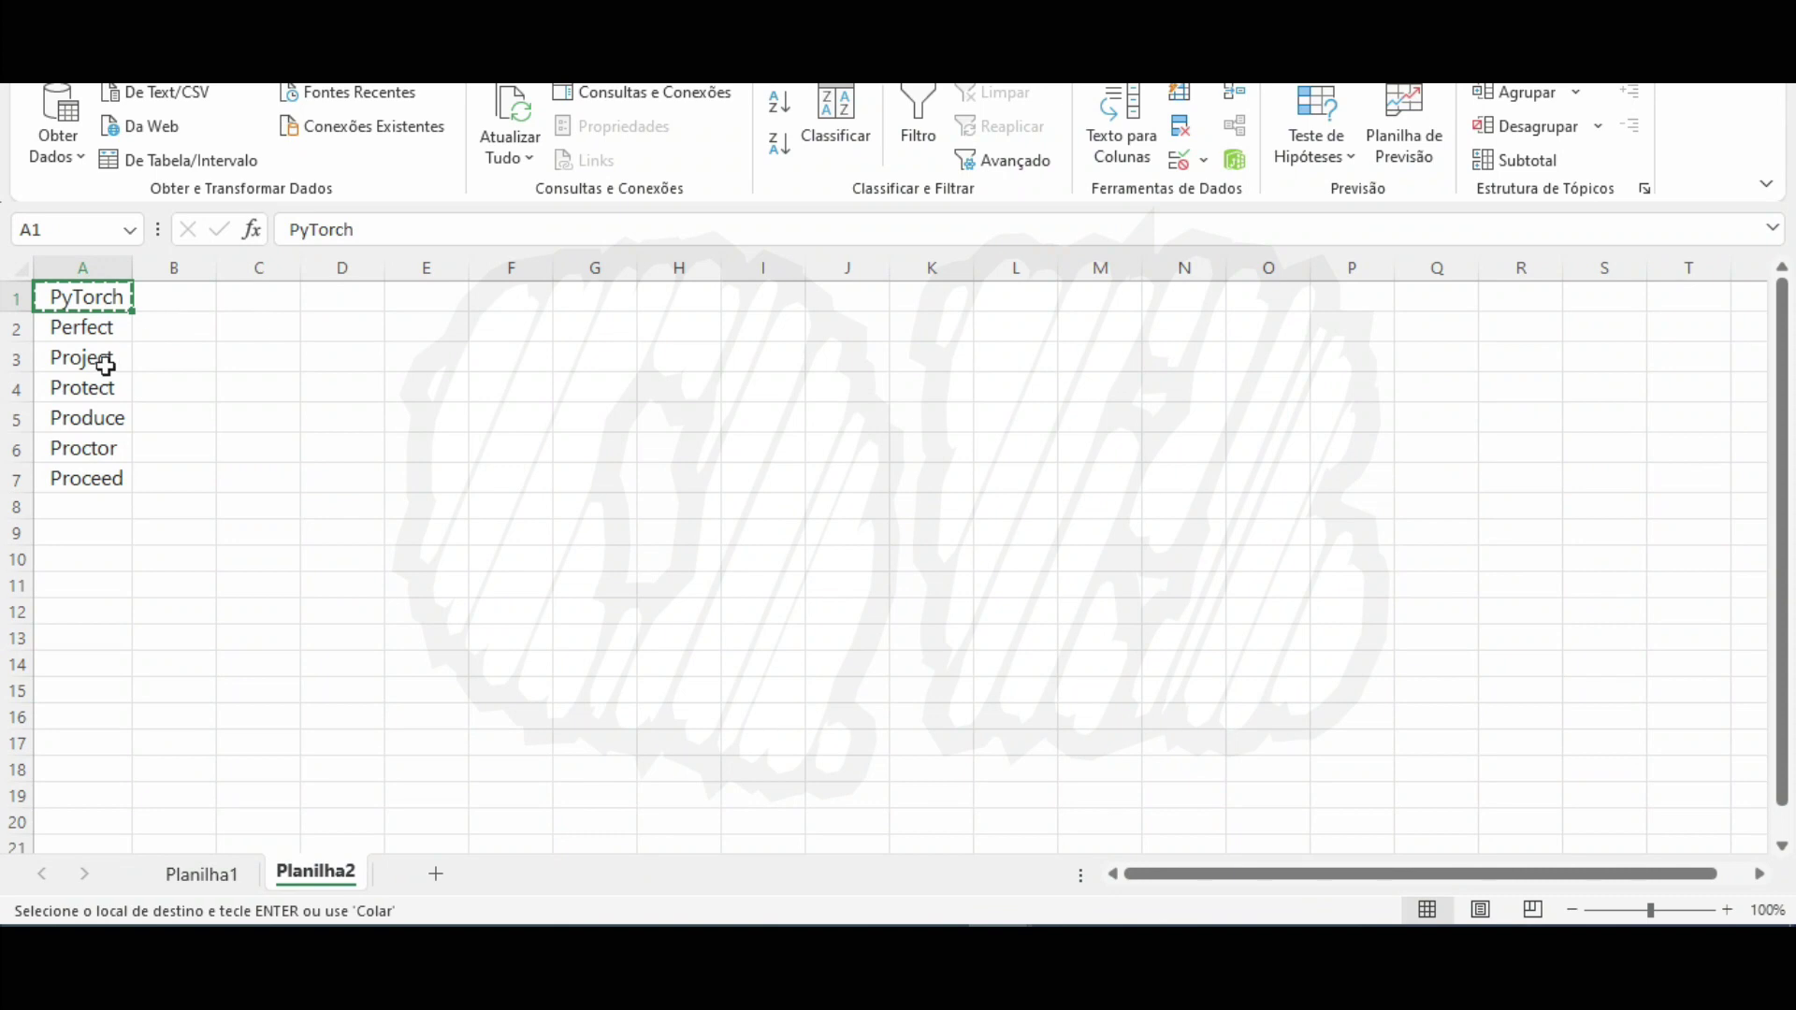
Clear PyTorch from A1 of the candidate sheet and copy Produce from A5 into the browser.
key("Delete")
key("Down")
key("Down")
key("Down")
key("Down")
key("ctrl+c")
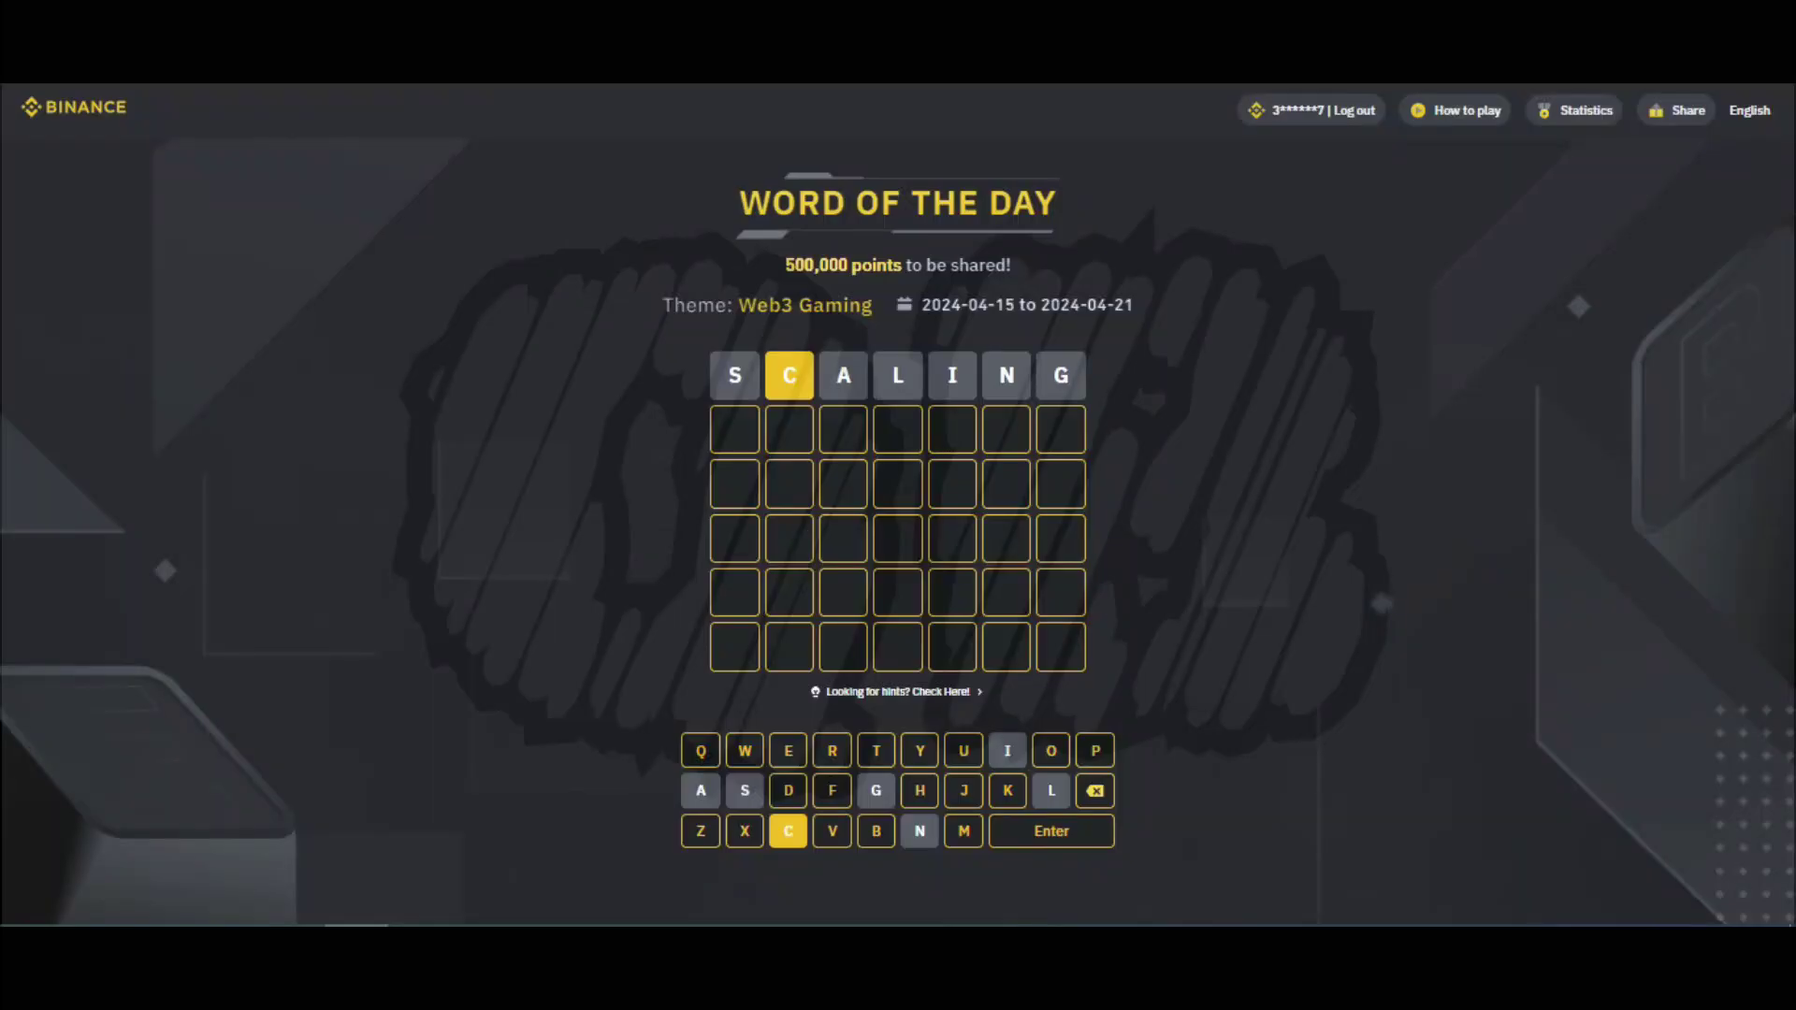
key("ctrl+v")
left_click(1209, 608)
Enter PRODUCE as the second guess on the game board and submit it.
left_click(1096, 750)
left_click(832, 750)
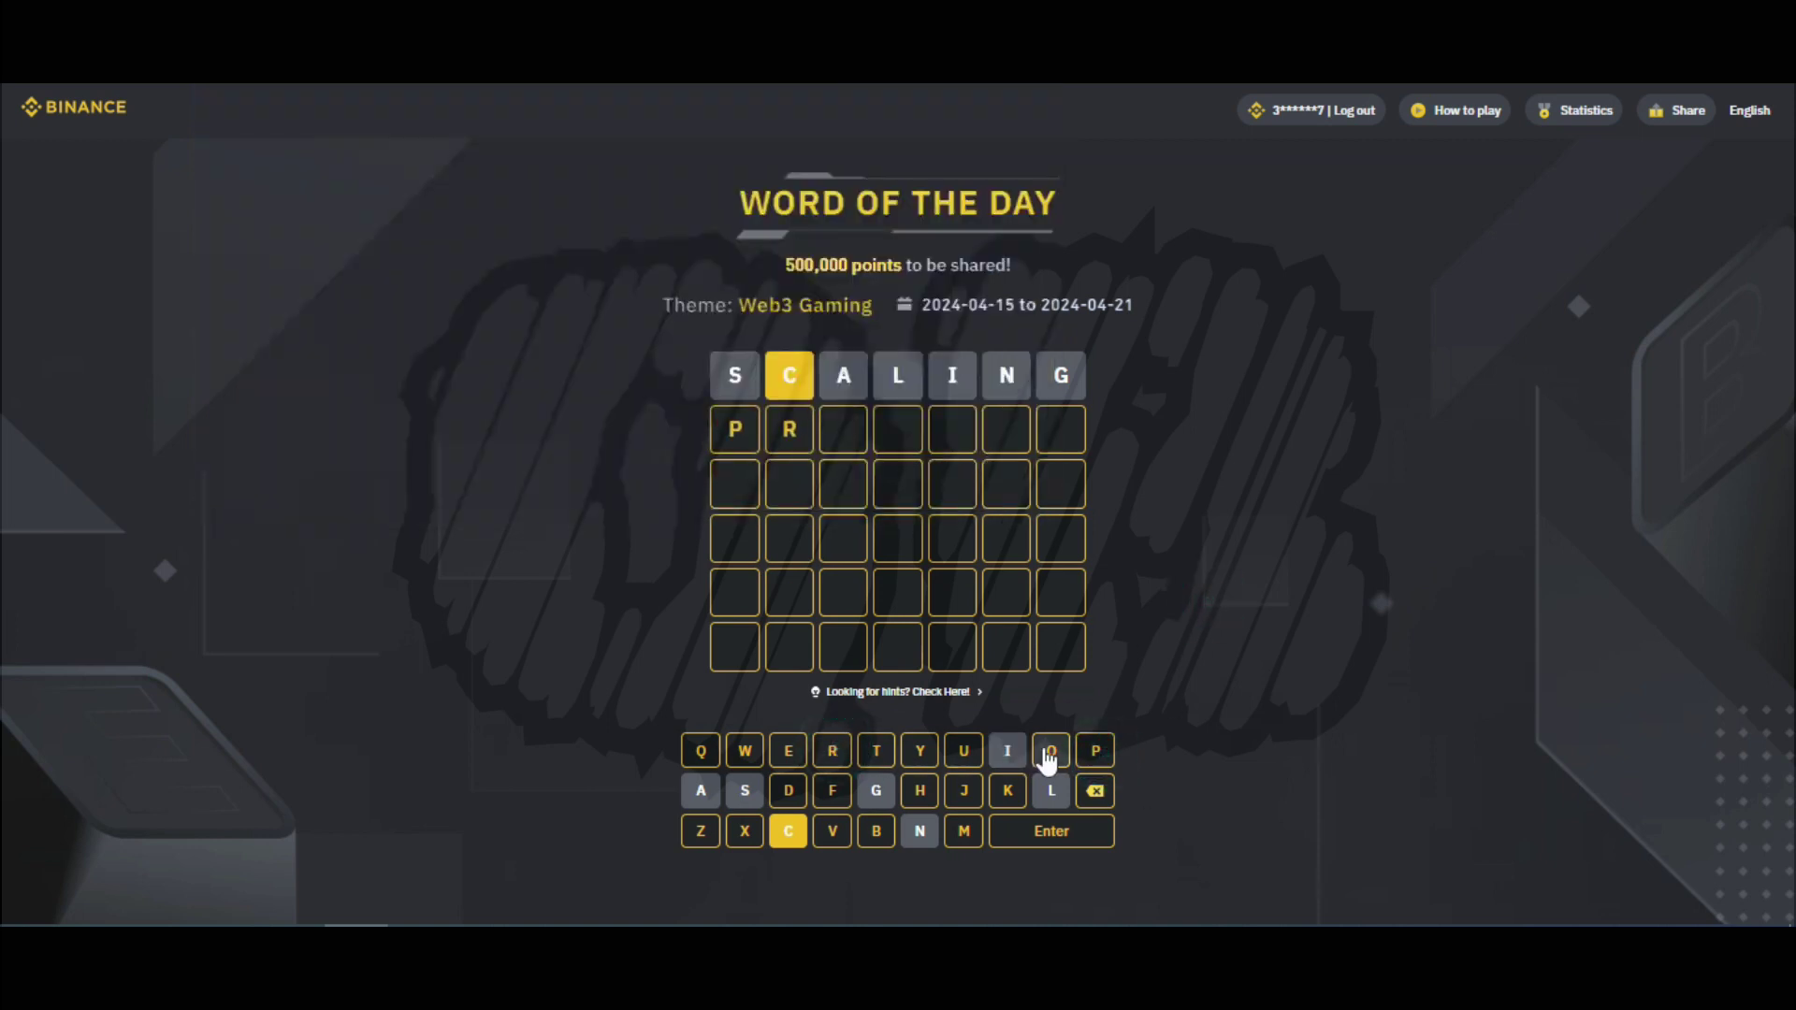
left_click(1052, 750)
left_click(788, 790)
left_click(964, 750)
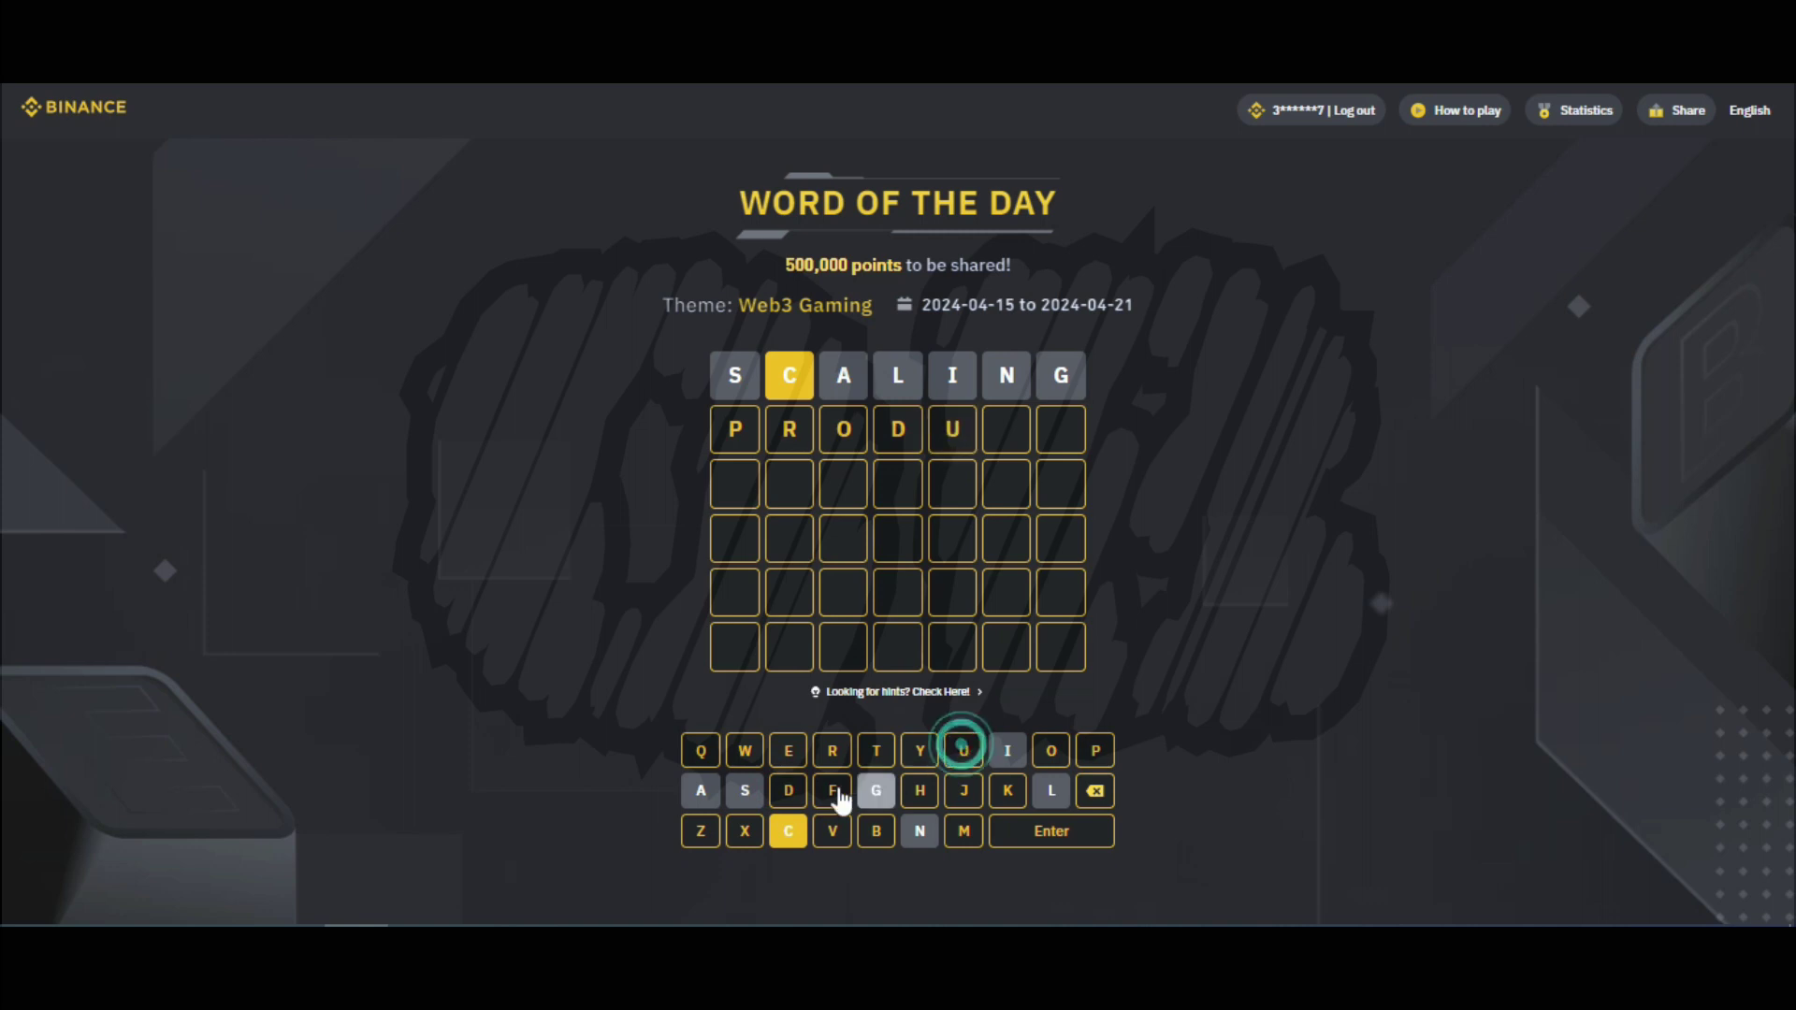
left_click(789, 831)
left_click(789, 750)
left_click(1076, 837)
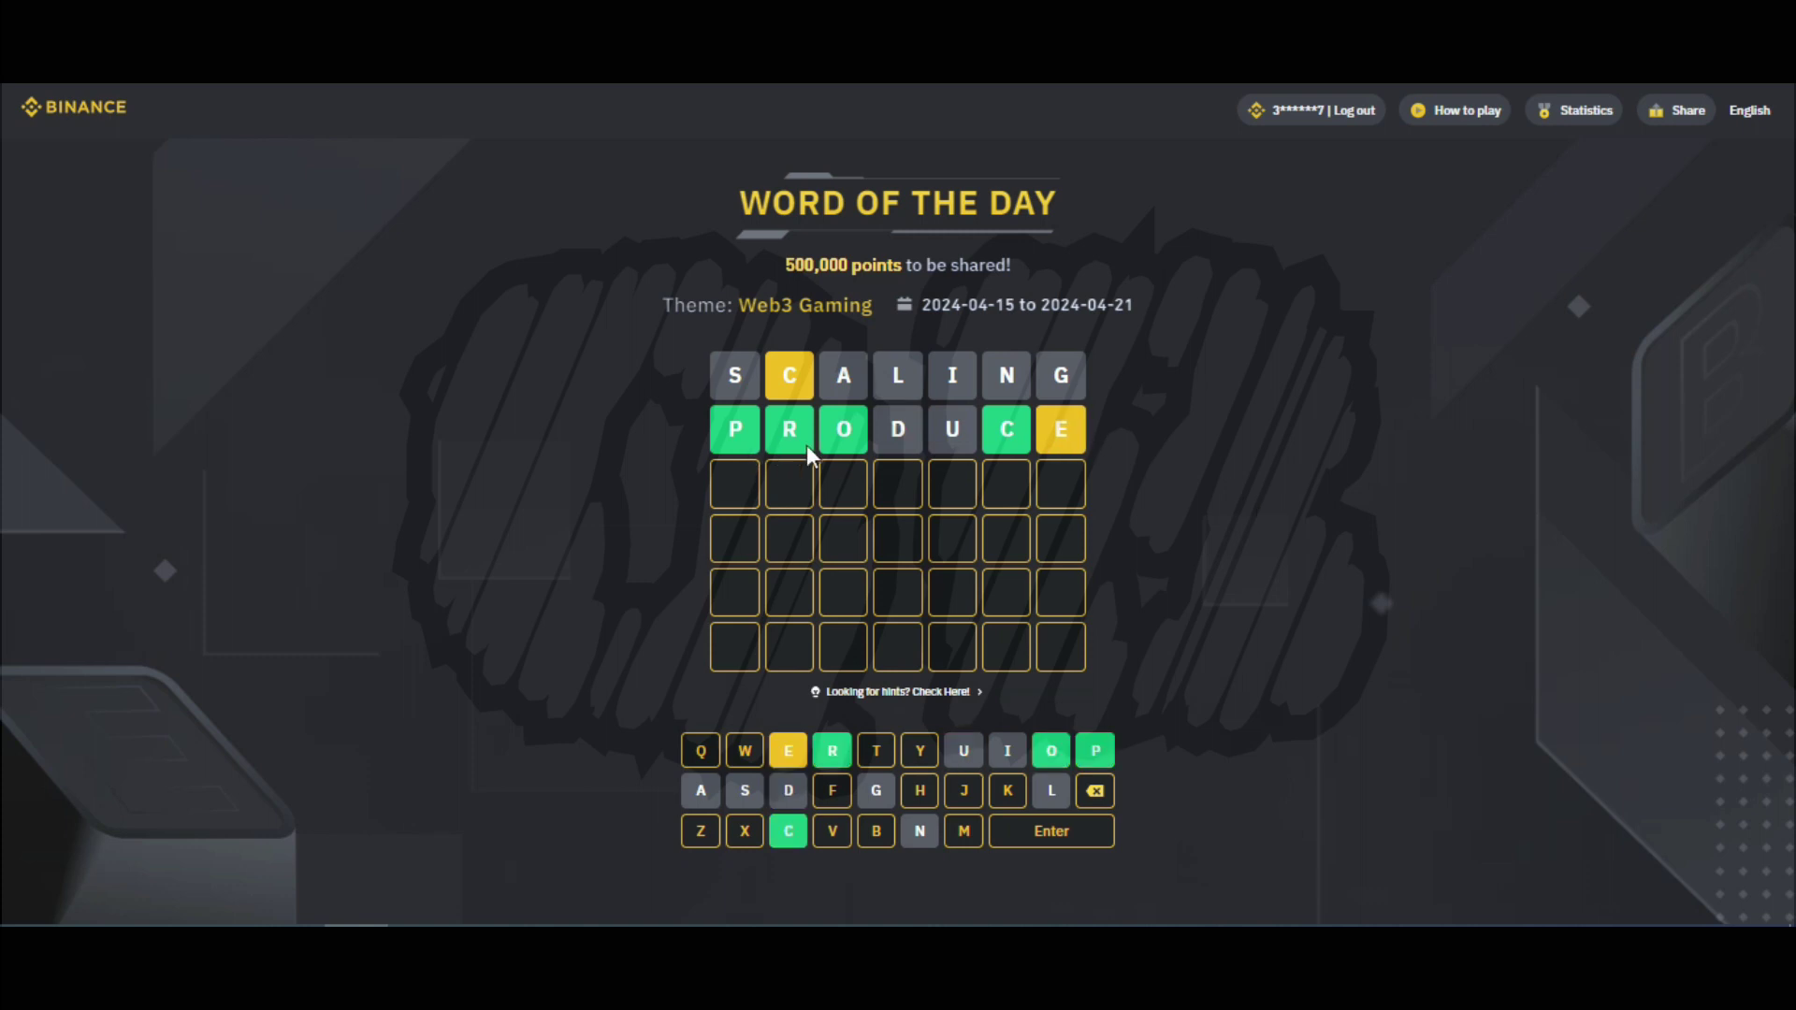
Switch to the Command Prompt, clear its output with cls, and move its window below the two guessed rows.
key("alt+Tab")
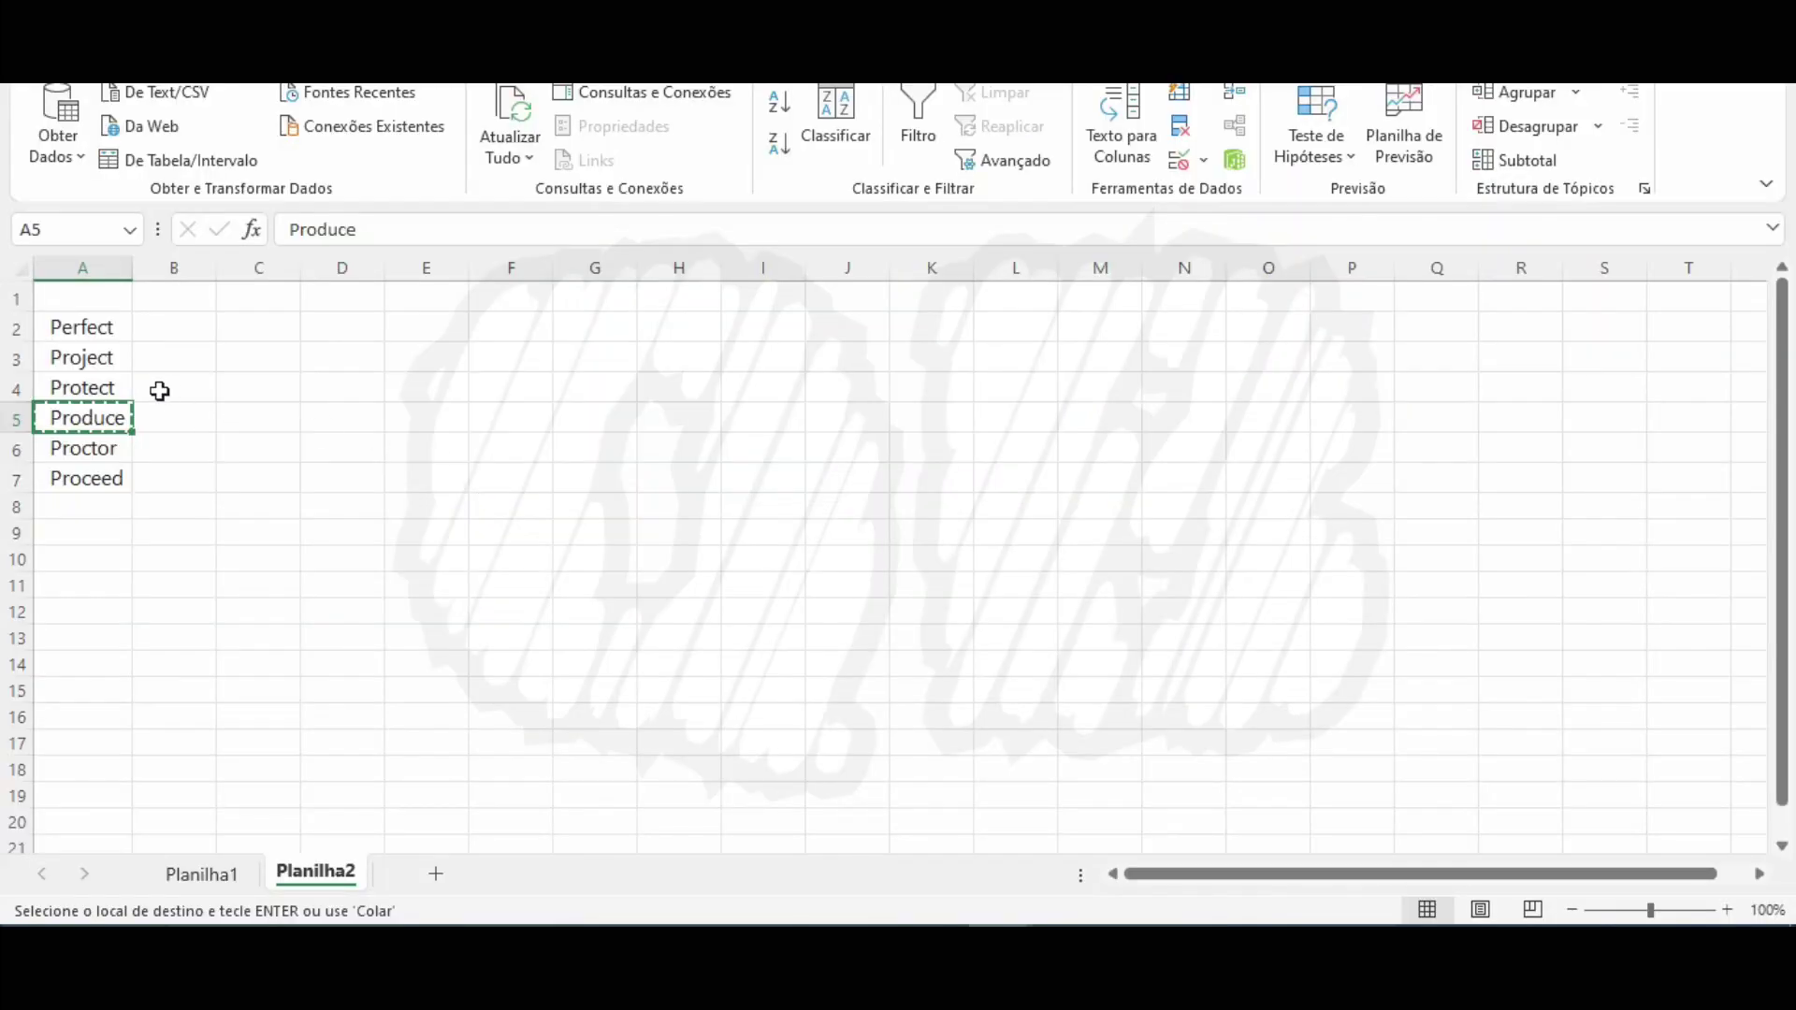
key("alt+Tab")
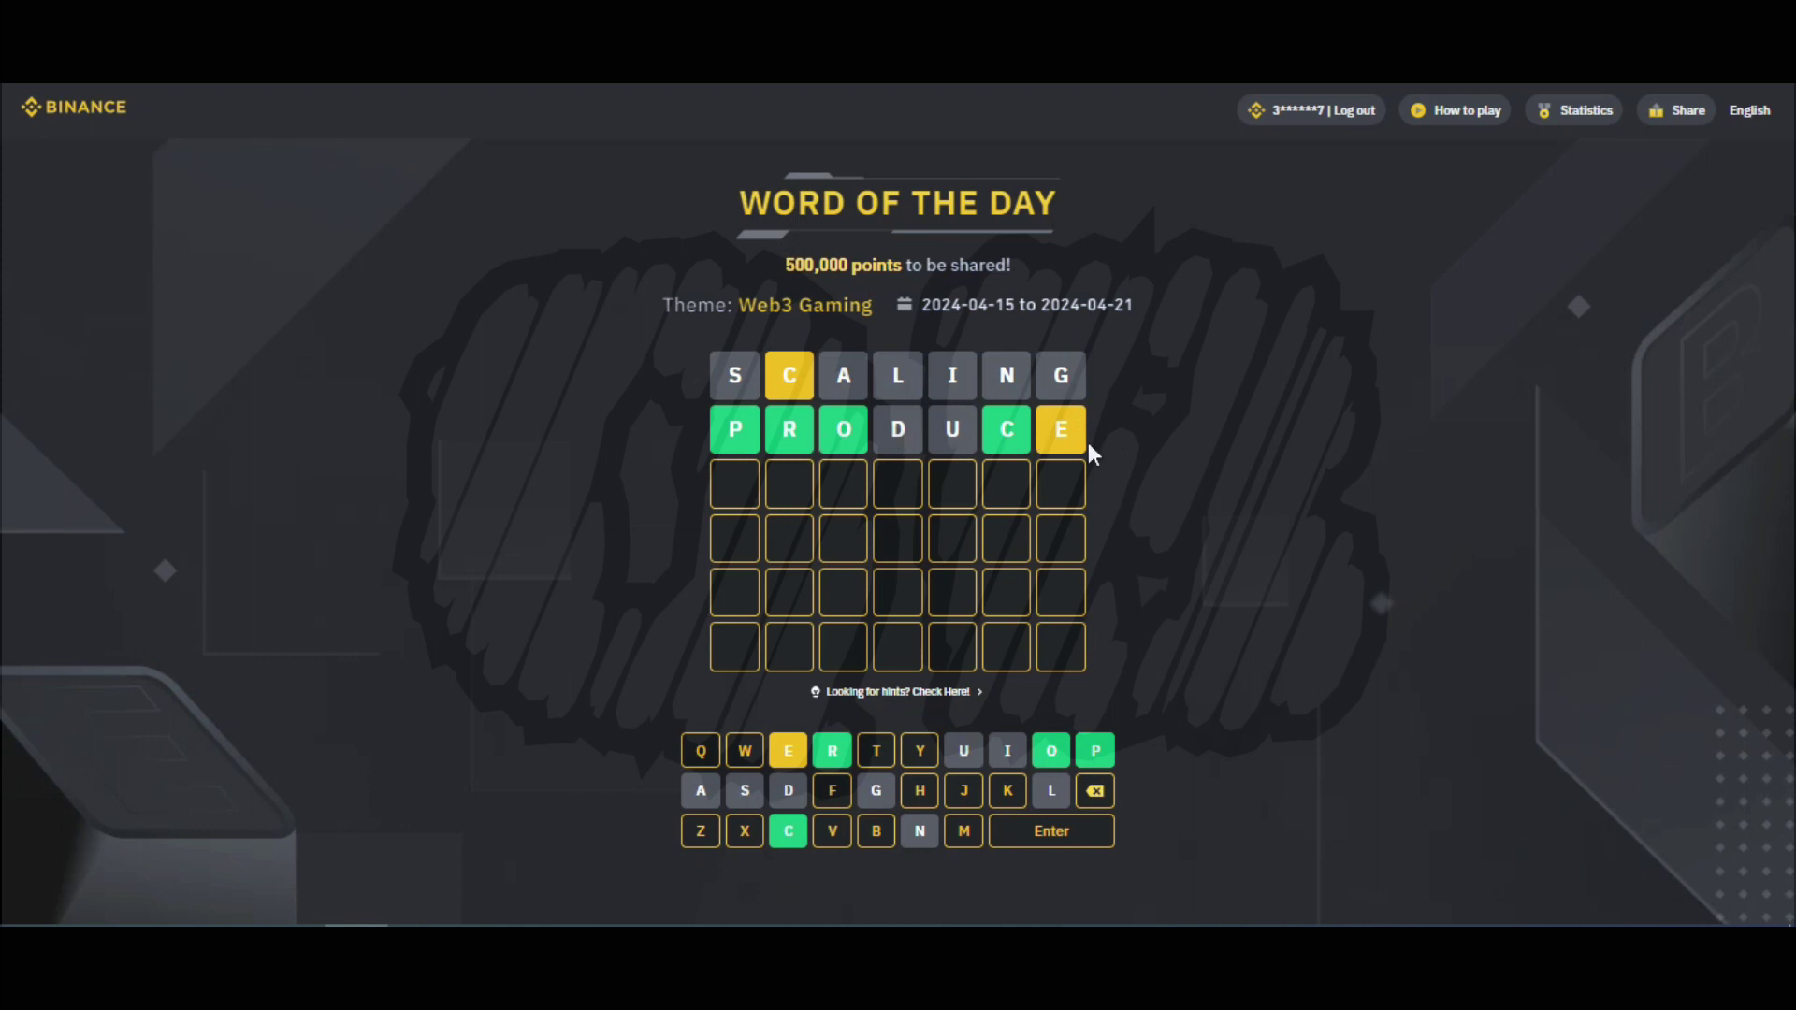
key("alt+Tab")
key("Escape")
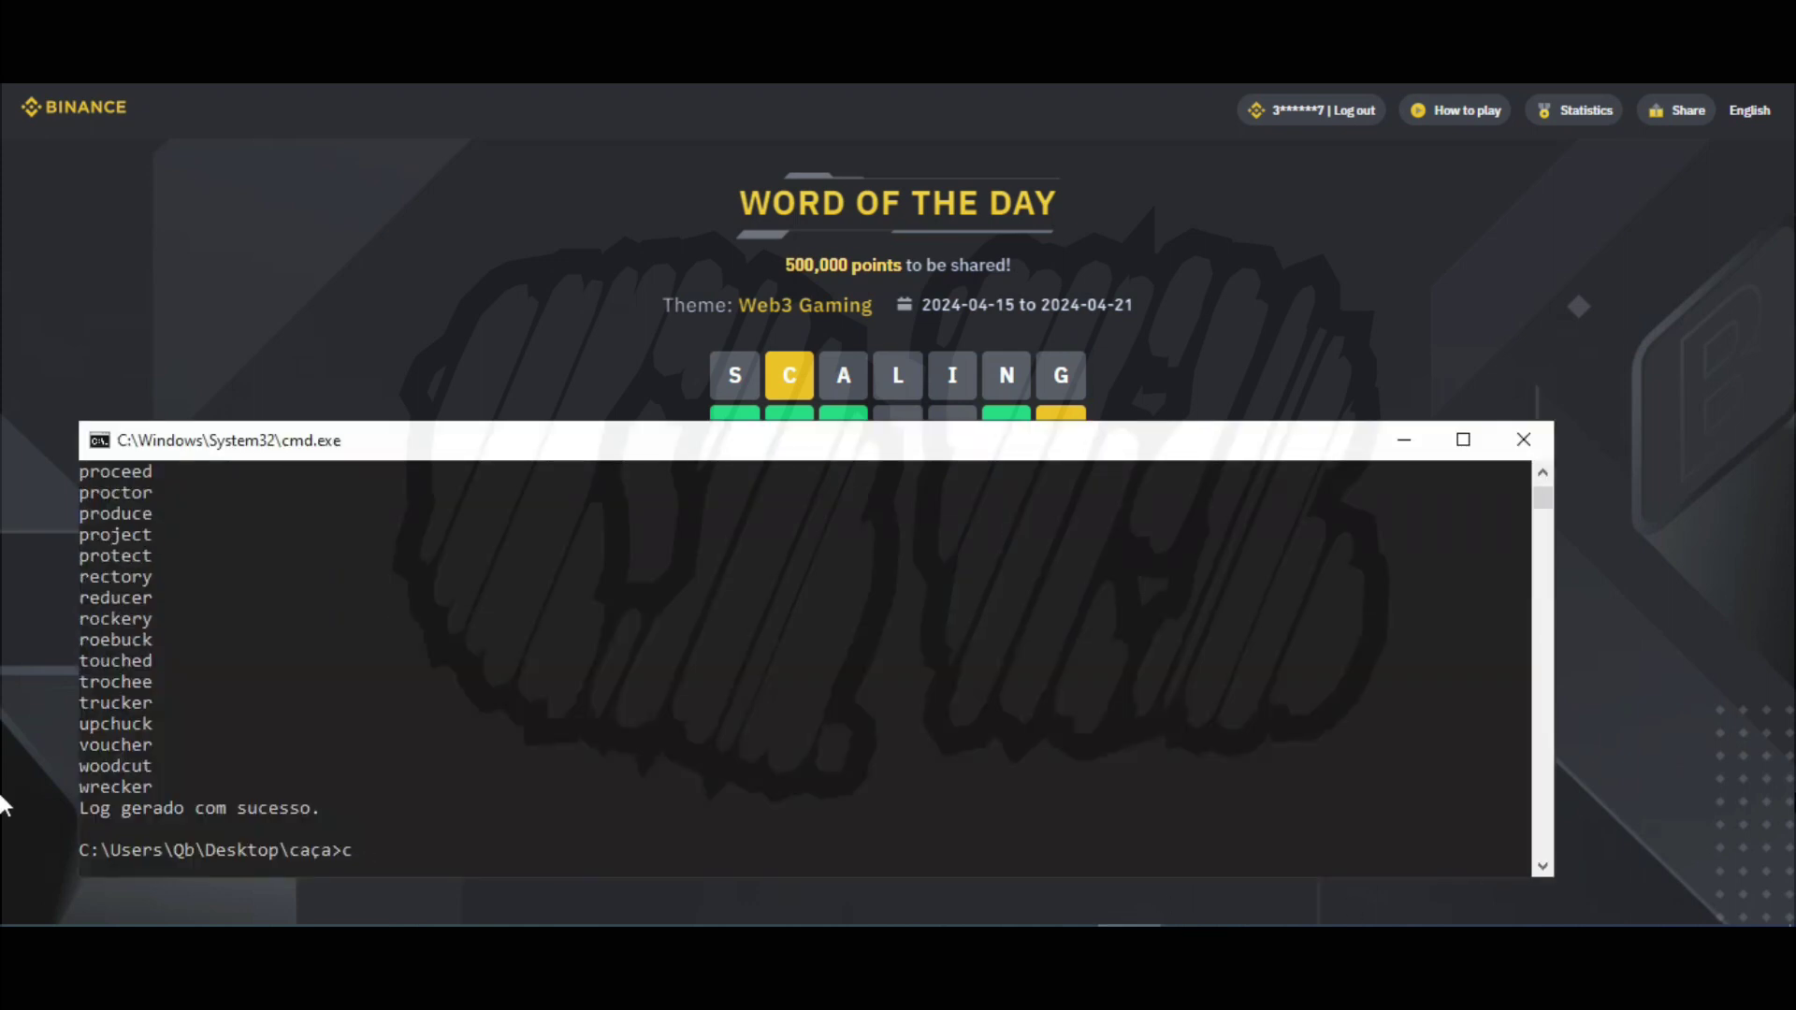
type("cls")
key("Return")
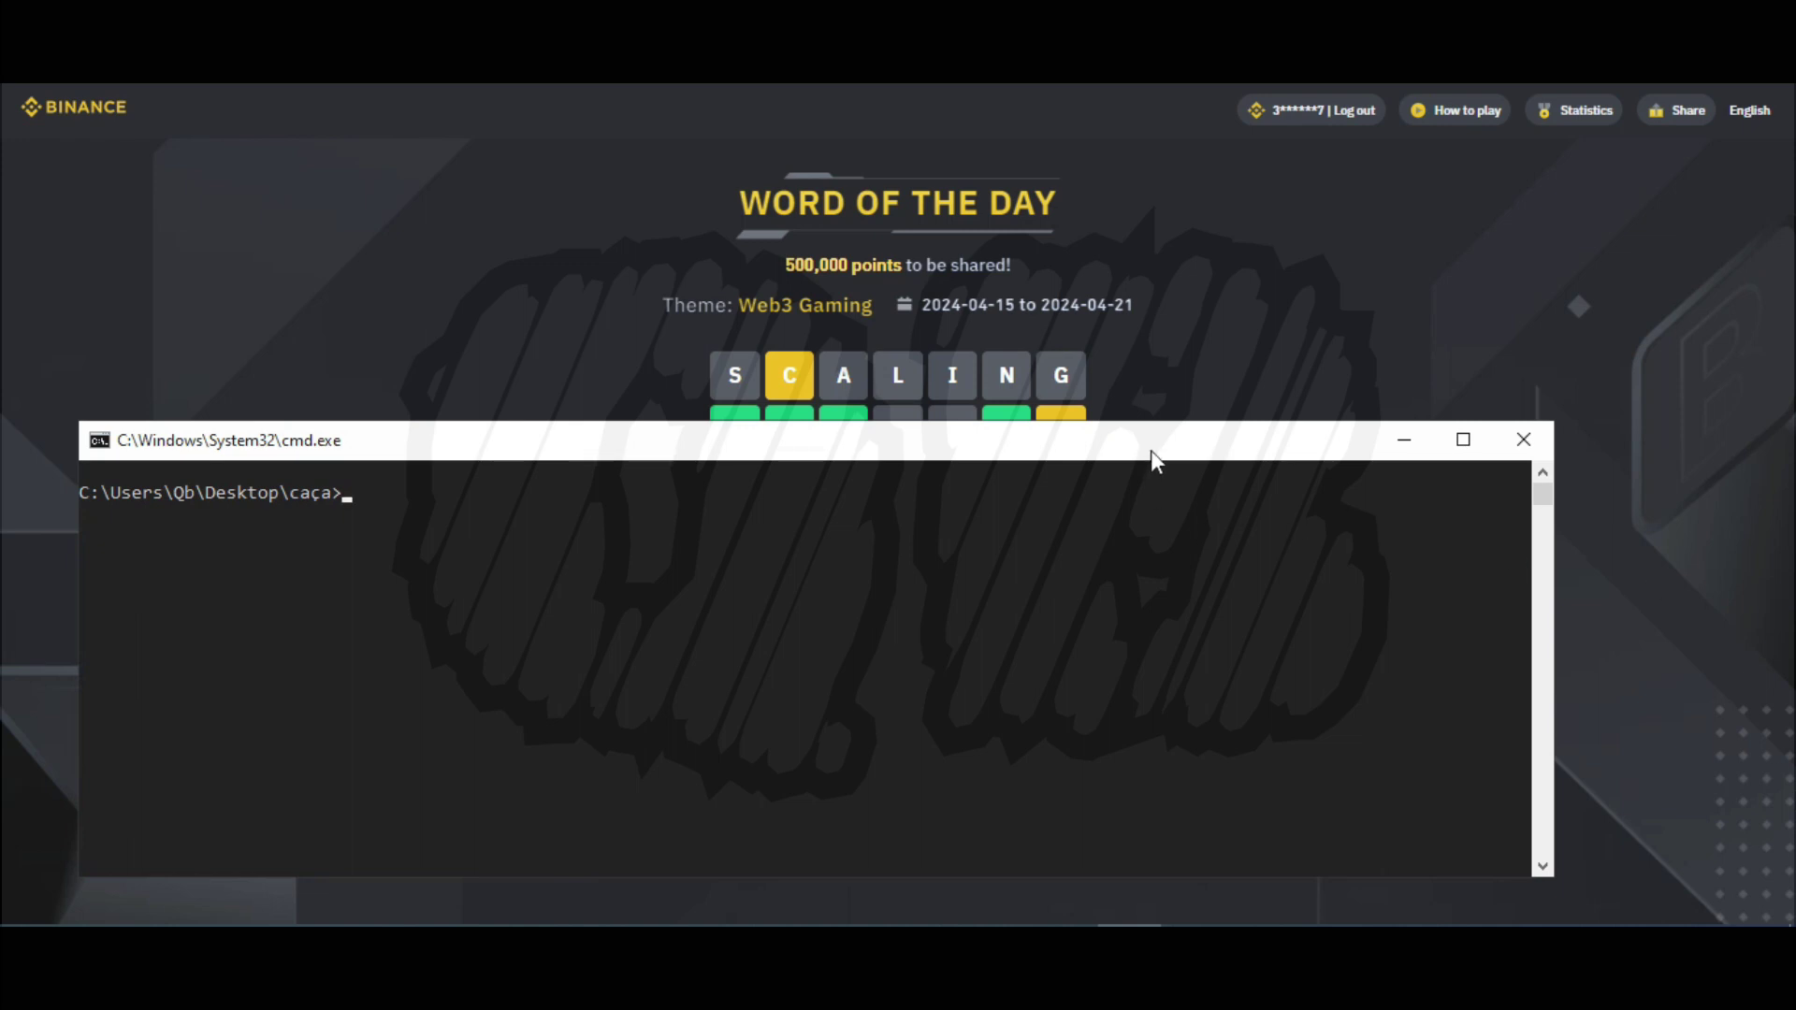
left_click_drag(1150, 451, 1231, 534)
type("CanalQb_elimina_palavras.py")
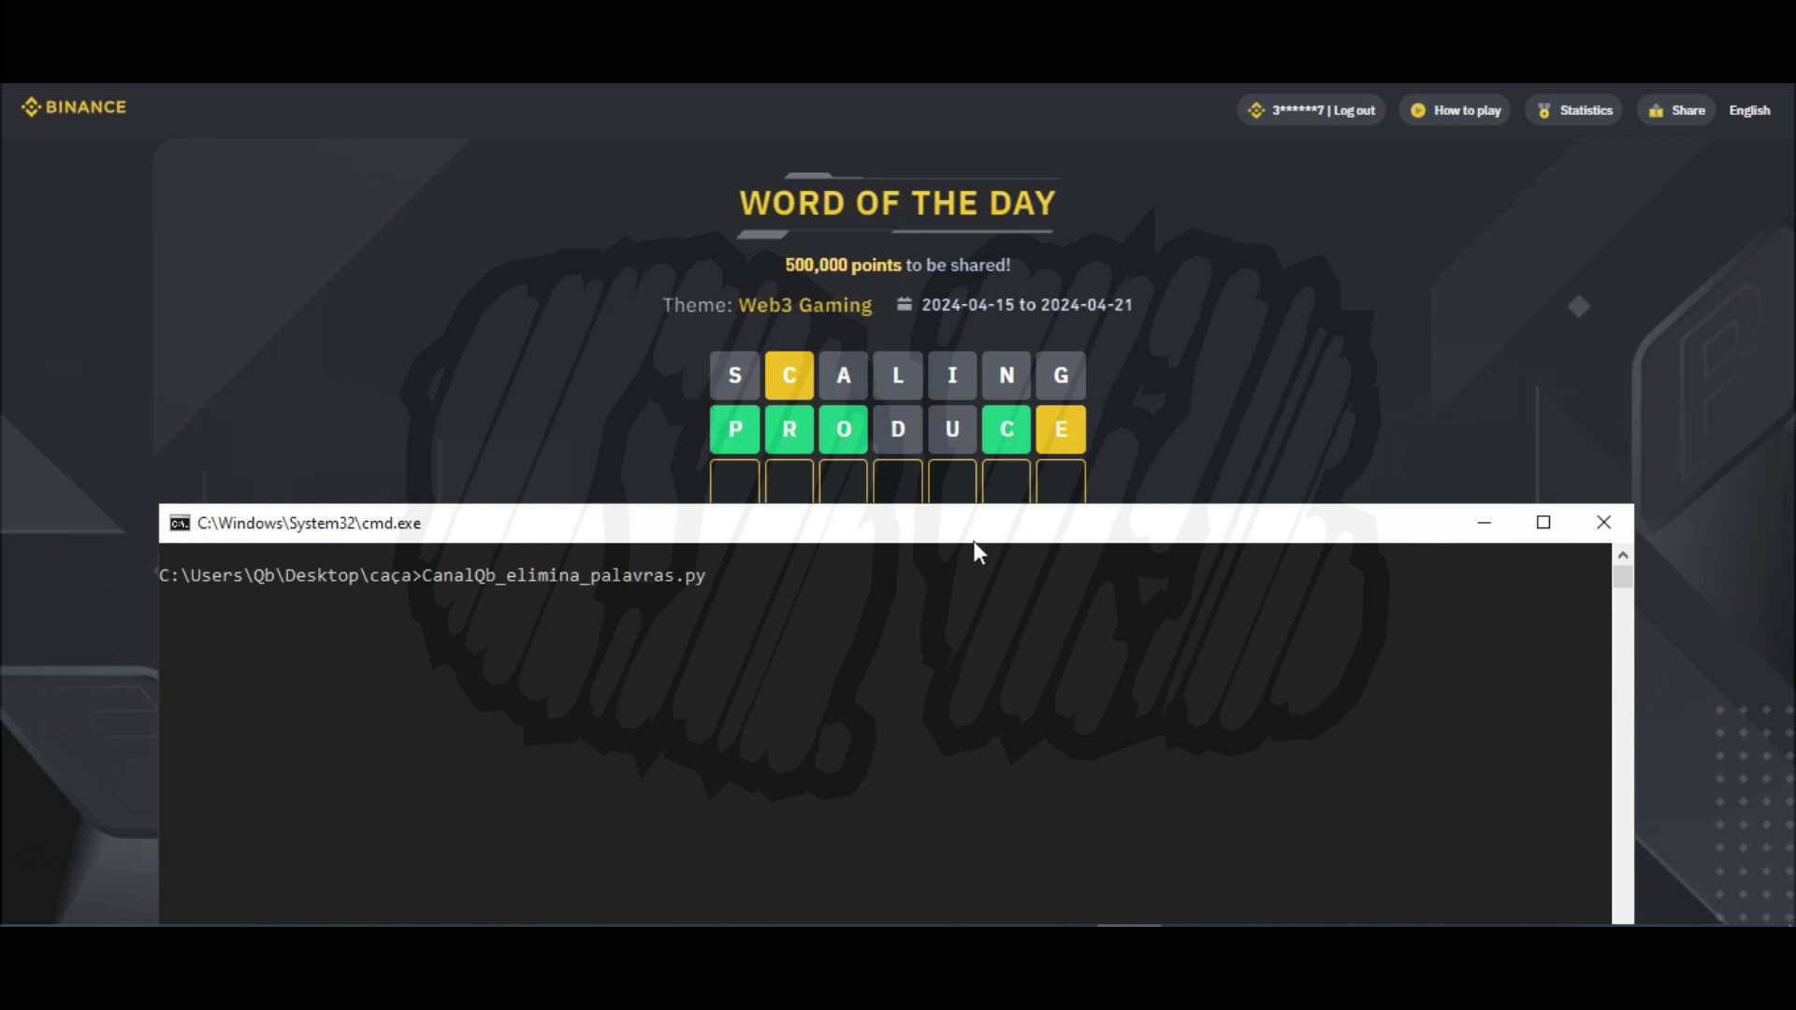
key("BackSpace")
key("BackSpace")
key("BackSpace")
key("BackSpace")
key("BackSpace")
key("BackSpace")
key("BackSpace")
key("BackSpace")
key("BackSpace")
key("BackSpace")
key("BackSpace")
key("BackSpace")
key("BackSpace")
key("BackSpace")
key("BackSpace")
key("BackSpace")
key("BackSpace")
key("BackSpace")
key("BackSpace")
key("BackSpace")
Enter the script name "CanalQb_Procura_palavras_pela_letra_fixa 2.0.py" at the command prompt.
type("Canal")
key("Tab")
key("Tab")
key("Tab")
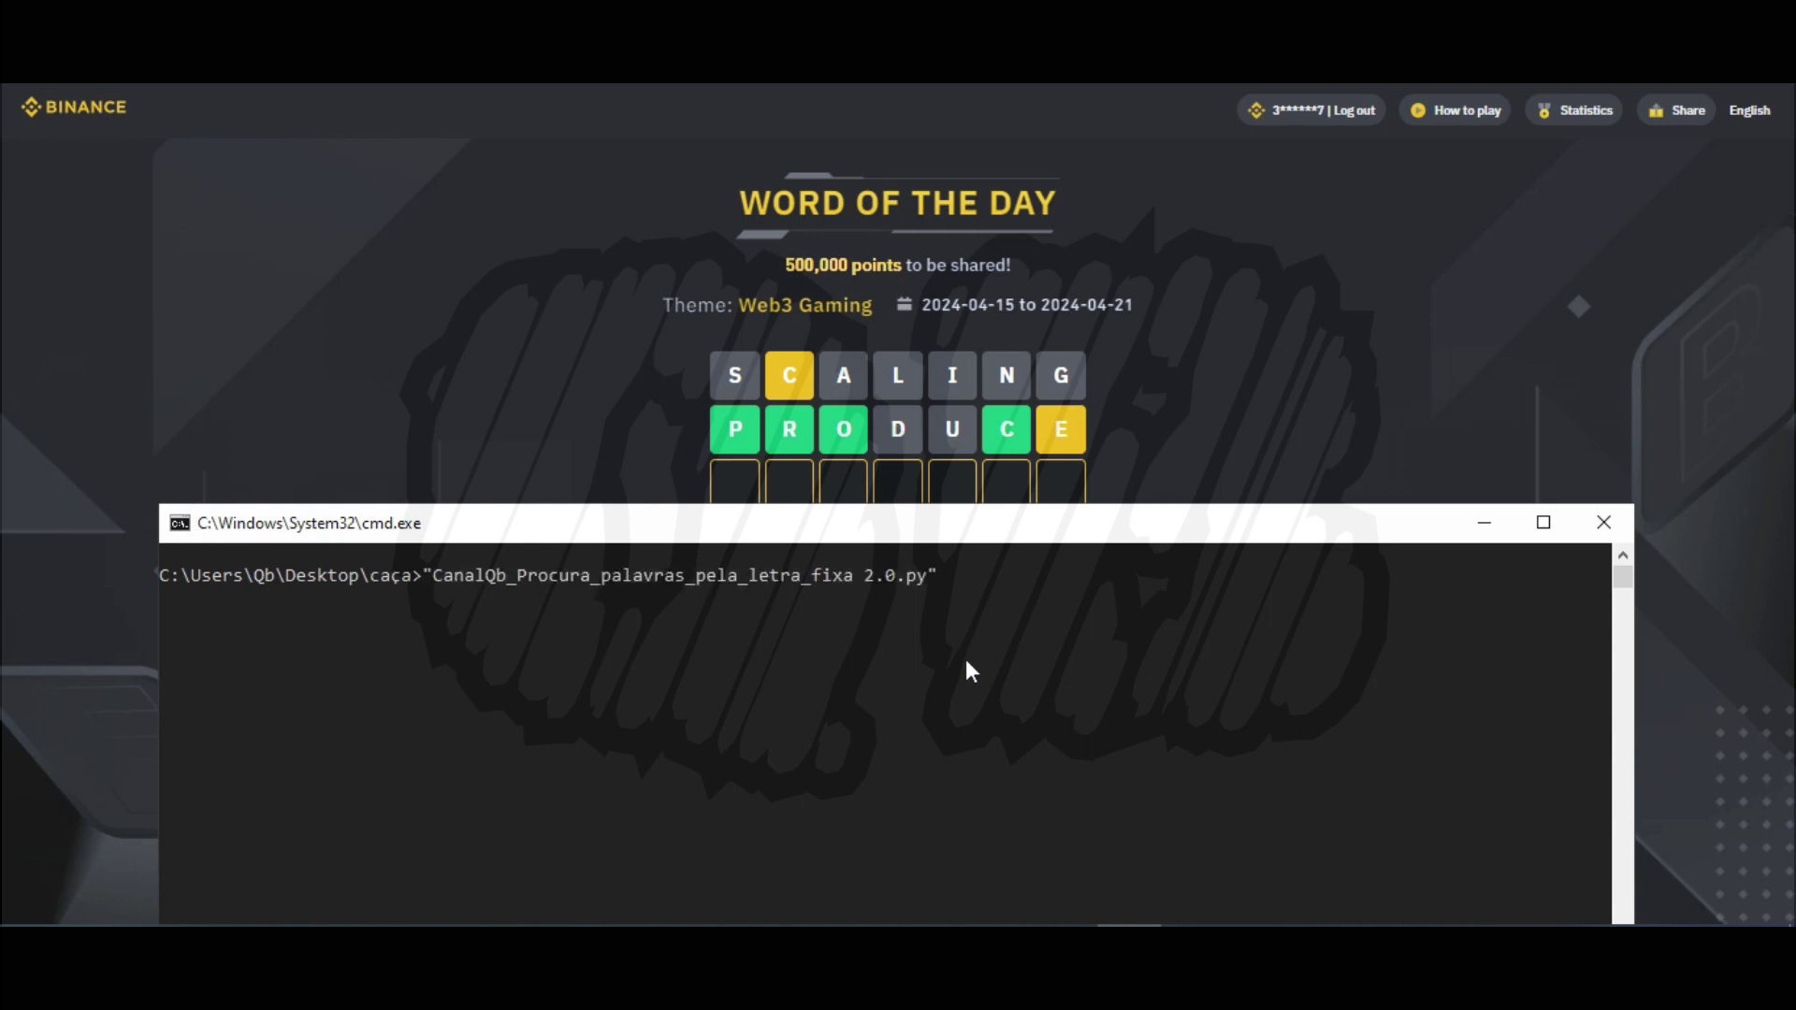